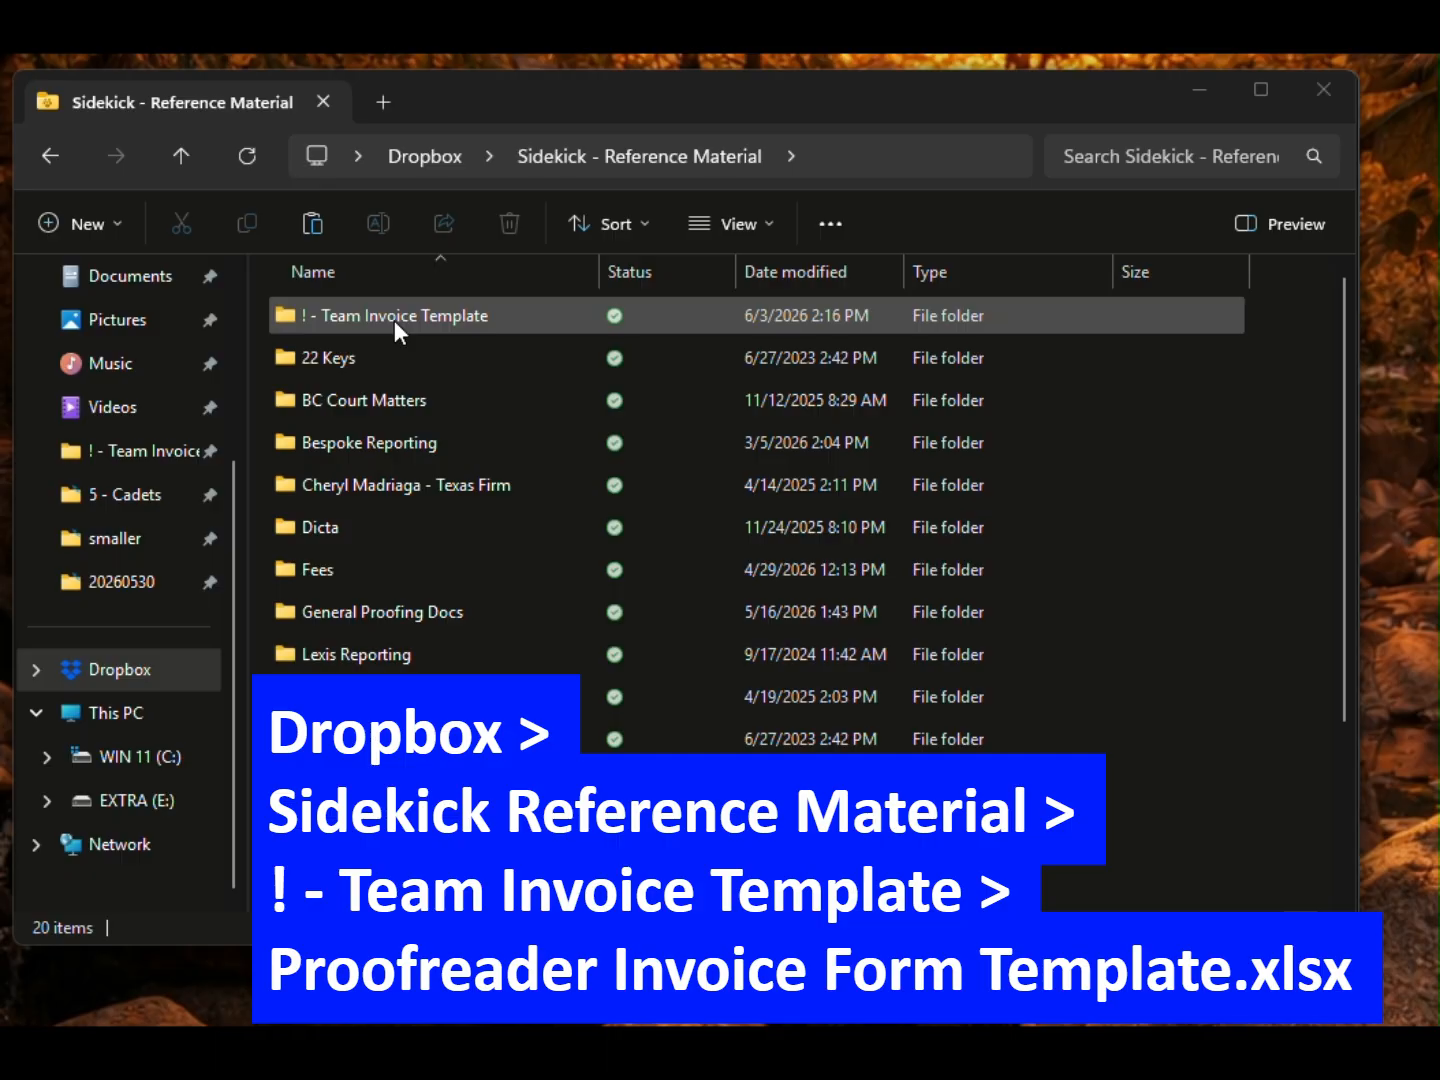
Step: Open the '! - Team Invoice Template' folder and select the invoice template workbook
{"action": "double_click", "coordinate": [394, 319]}
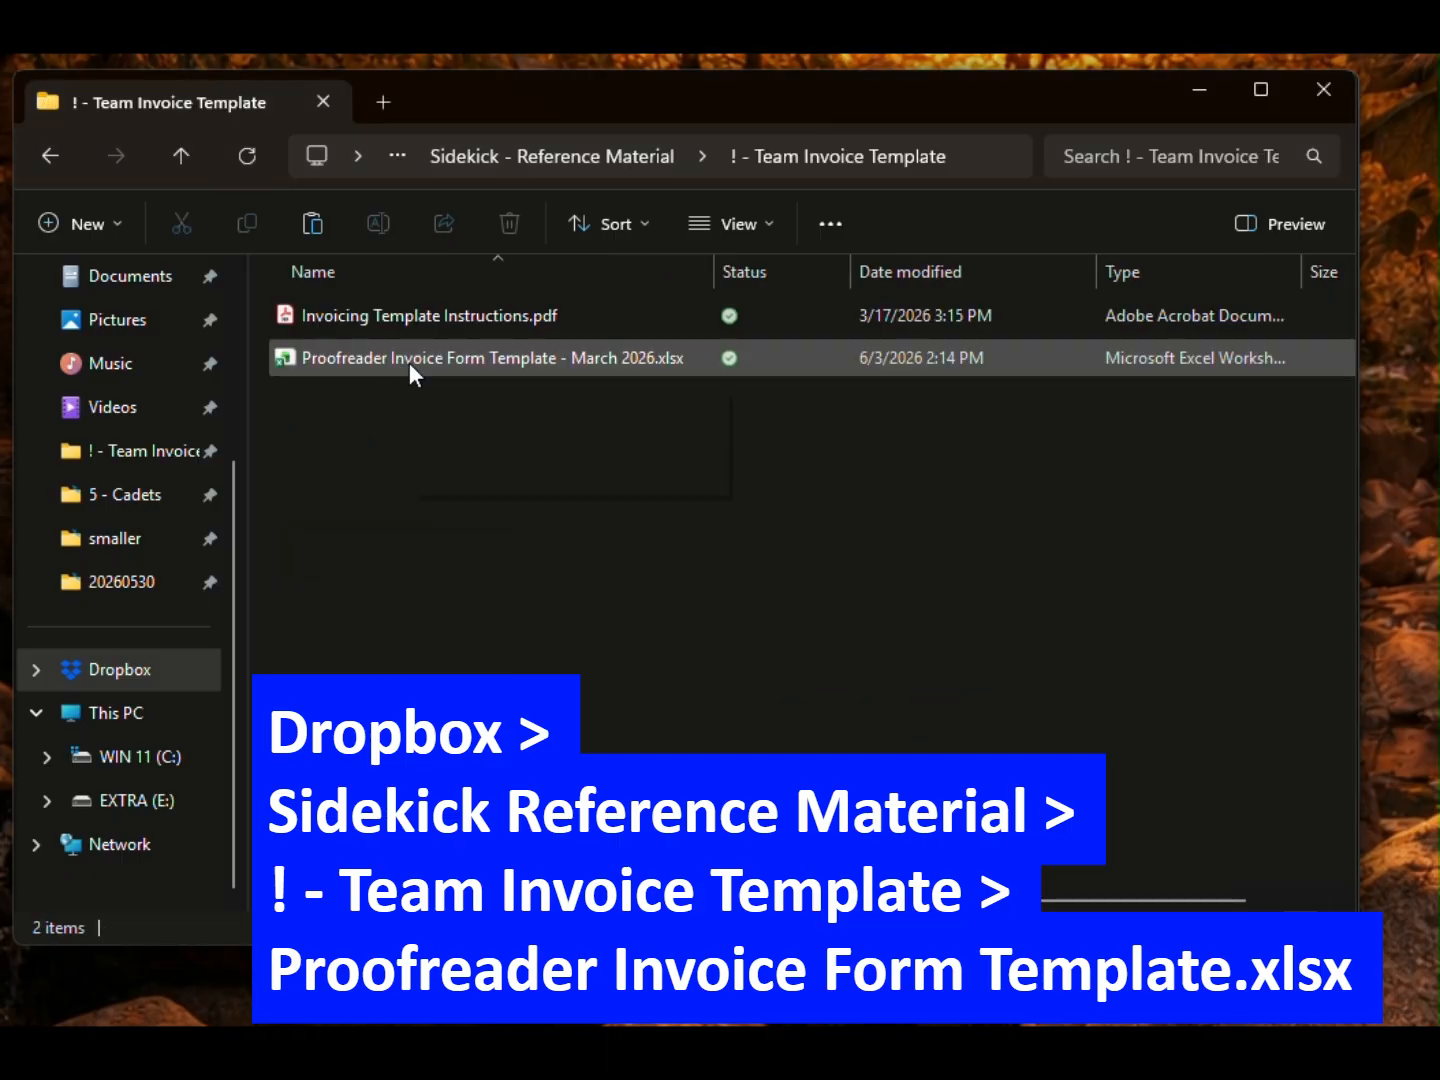
{"action": "mouse_move", "coordinate": [410, 362]}
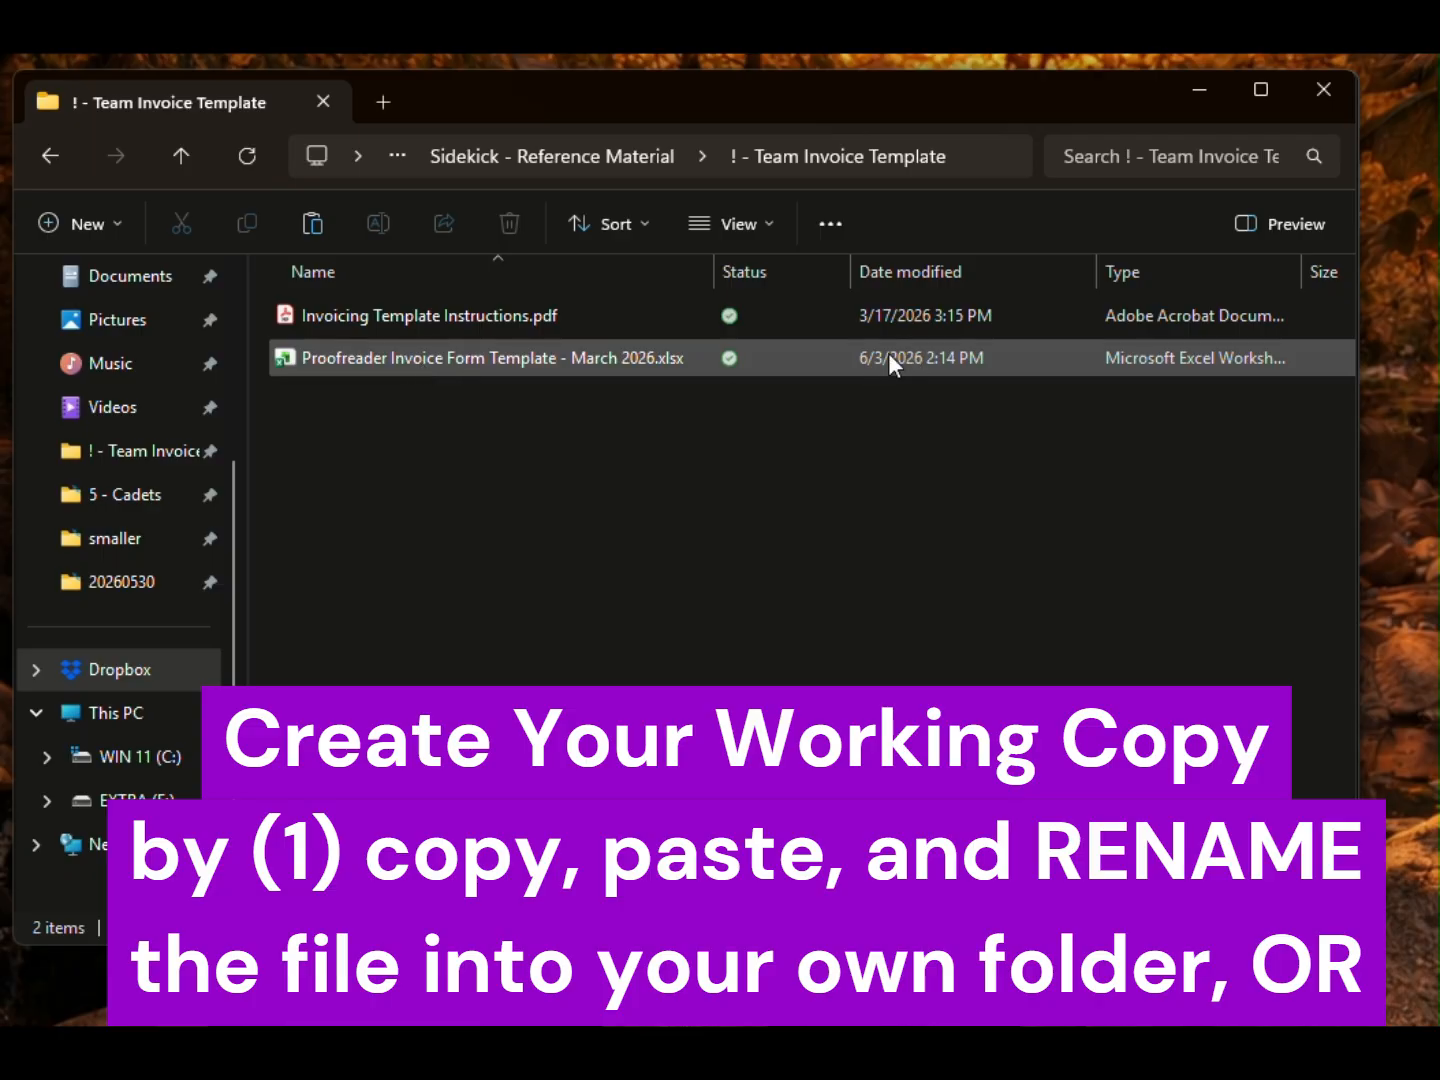
{"action": "left_click", "coordinate": [454, 362]}
Step: Open the Proofreader Invoice Form Template workbook in Excel, enlarge its window, and show the File view
{"action": "double_click", "coordinate": [452, 357]}
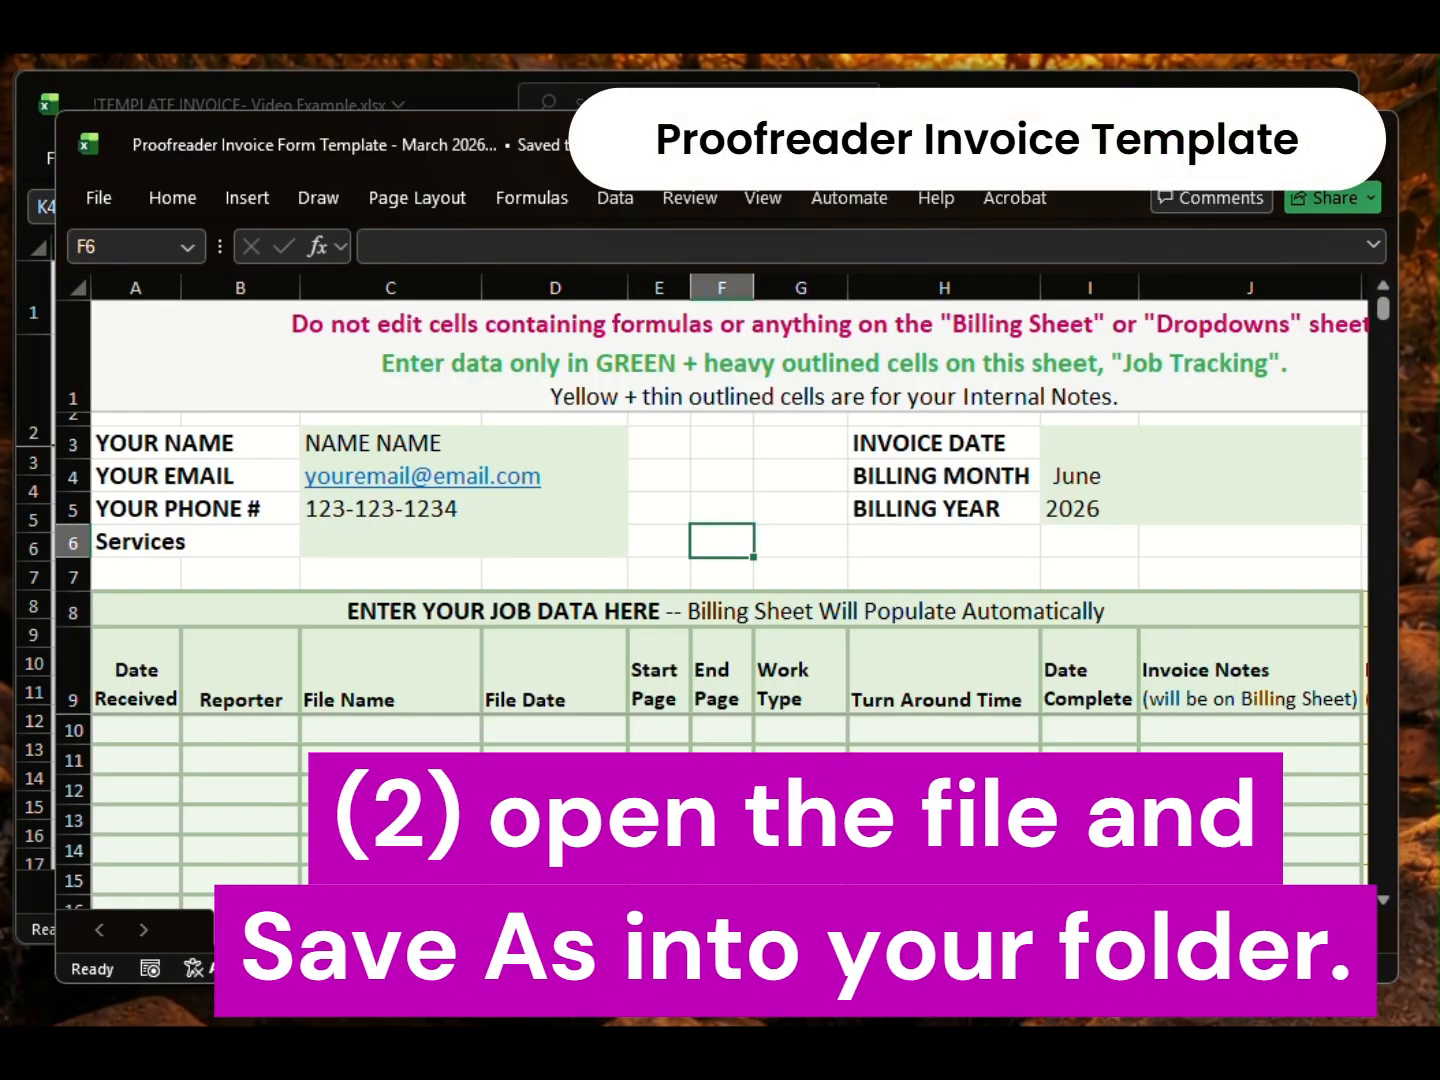
{"action": "left_click_drag", "start_coordinate": [323, 130], "coordinate": [280, 83]}
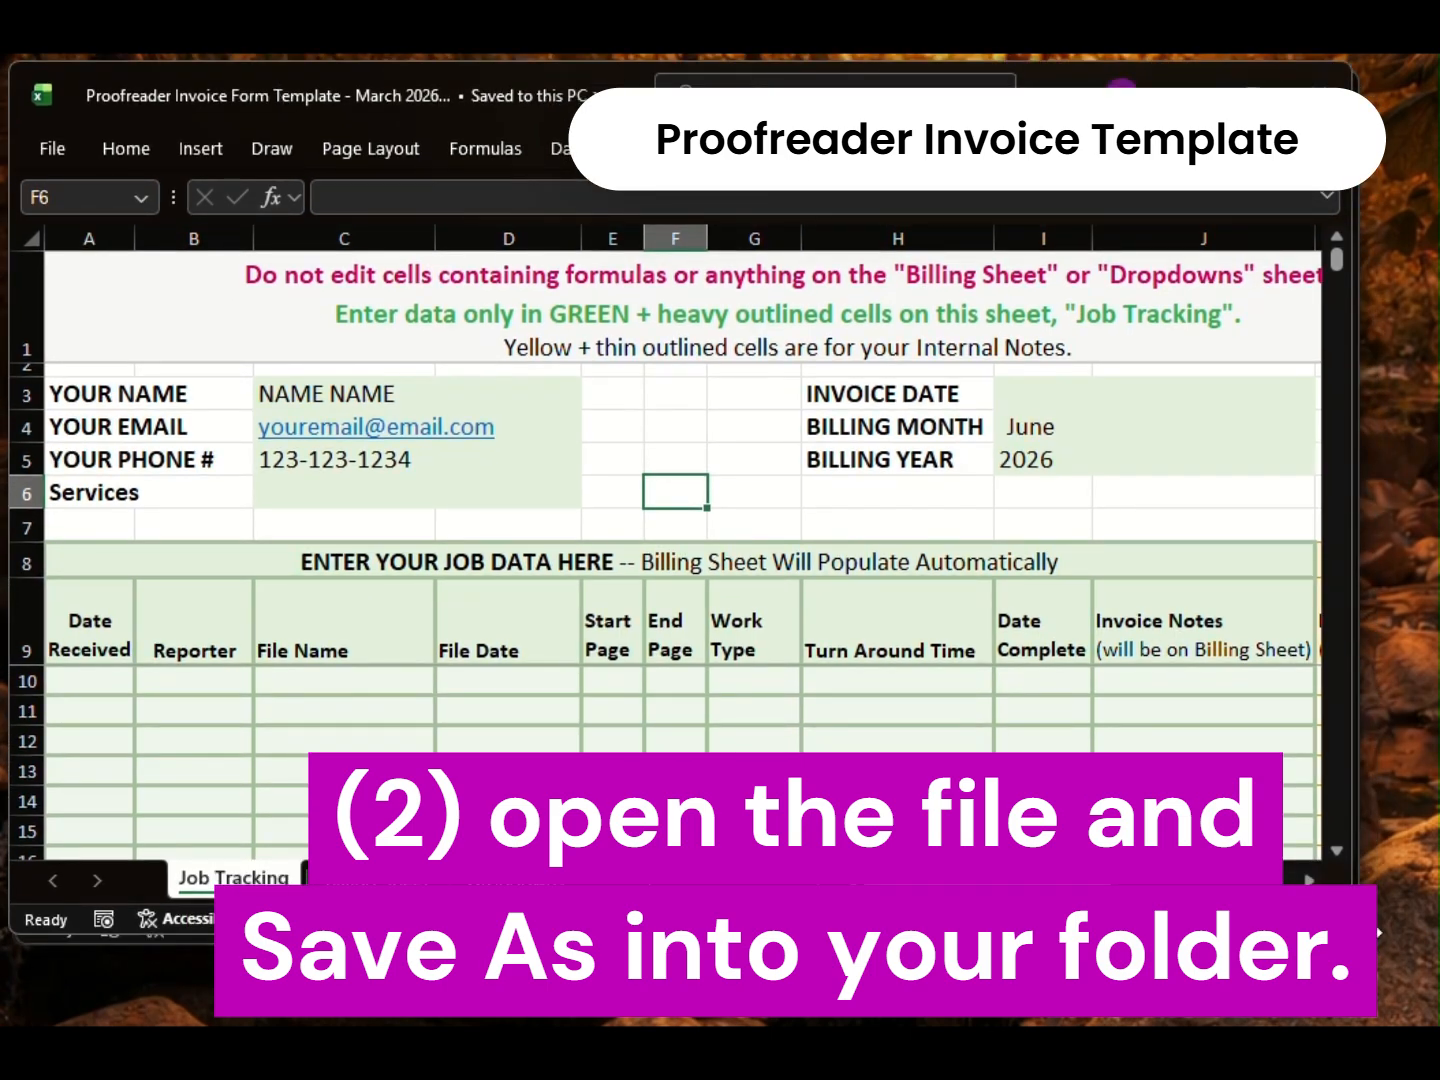
{"action": "left_click_drag", "start_coordinate": [1349, 932], "coordinate": [1431, 1012]}
{"action": "left_click_drag", "start_coordinate": [1173, 963], "coordinate": [1088, 941]}
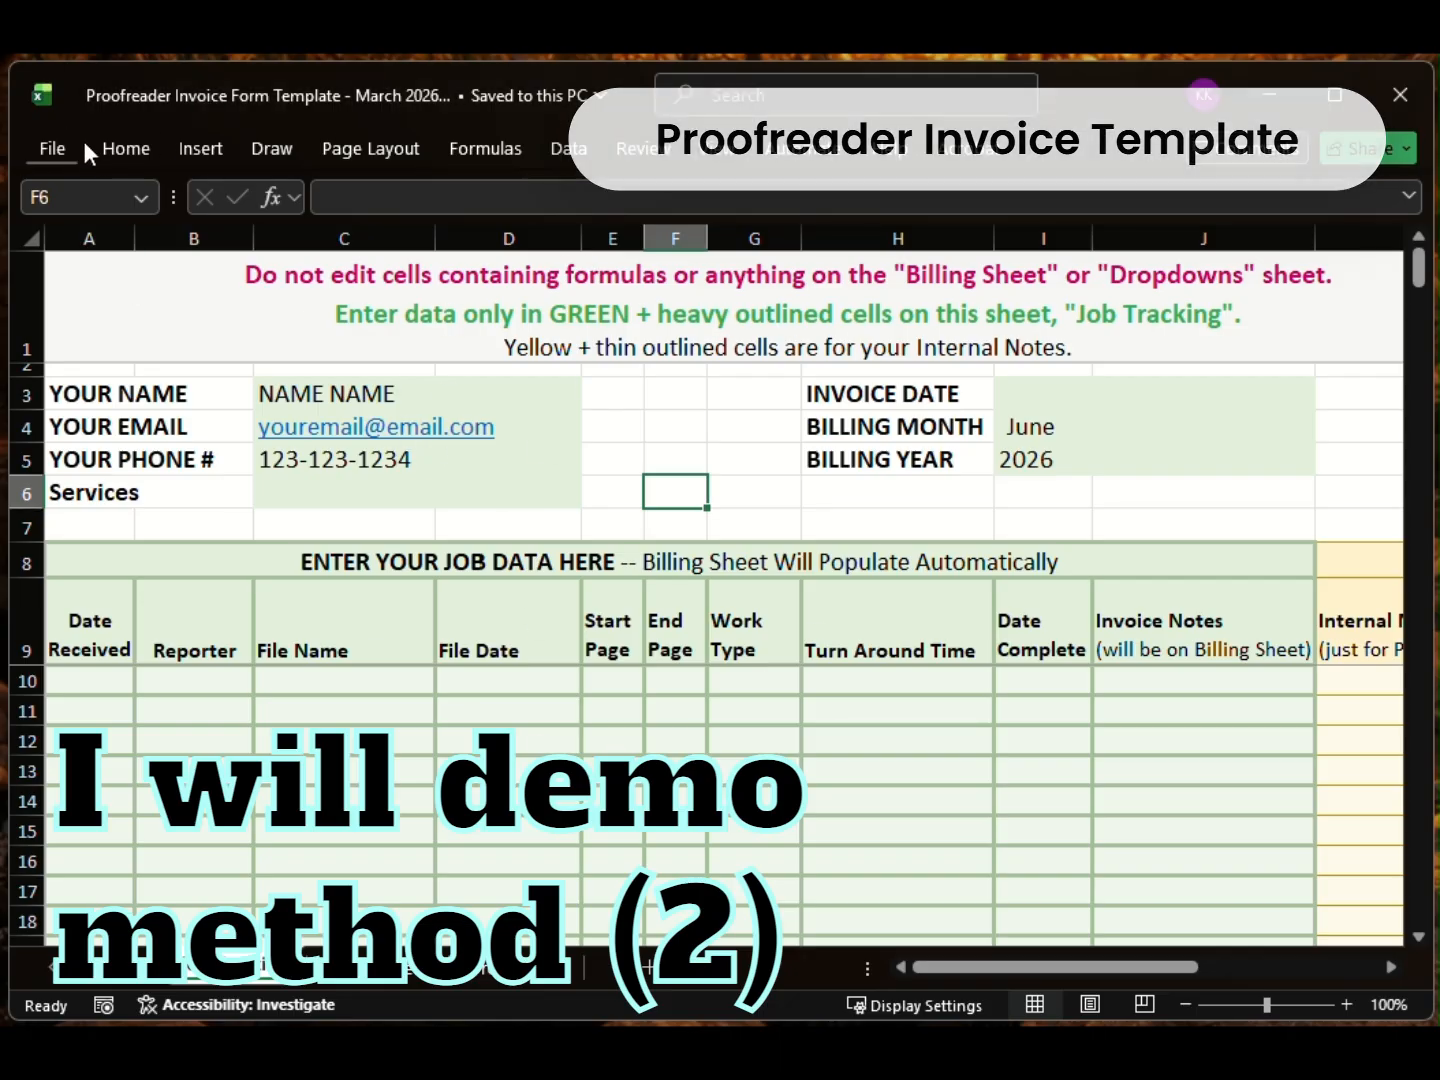
{"action": "left_click", "coordinate": [42, 149]}
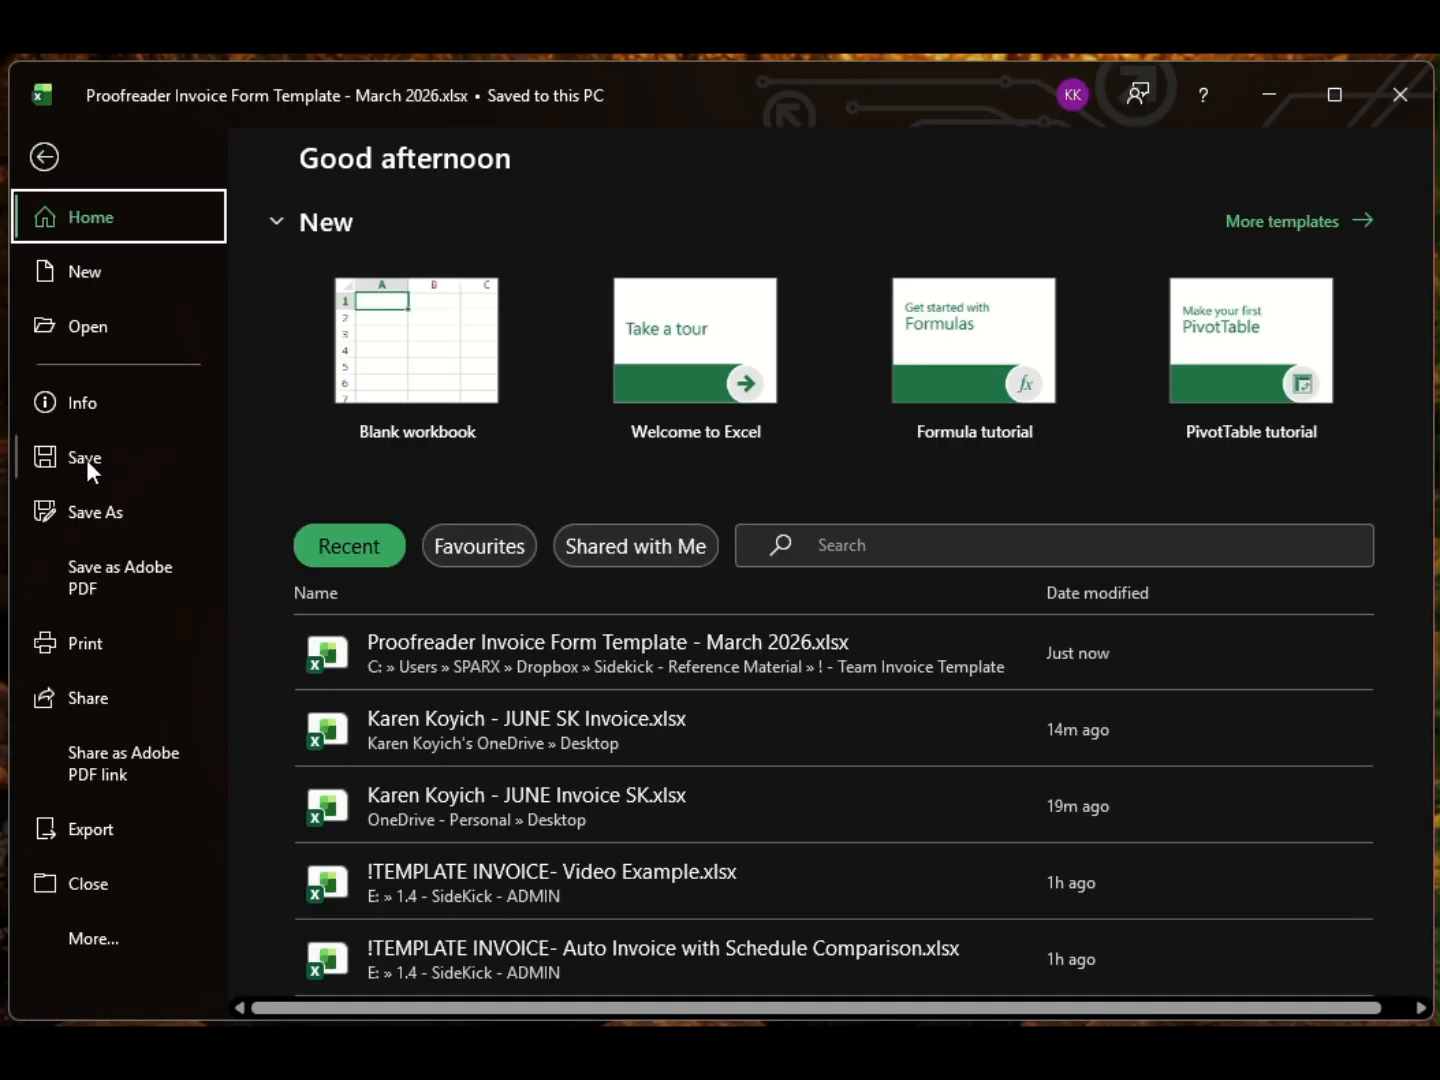
Step: Save a copy to the Desktop as the proofreader's 'JUNE SK Invoice' file, replacing the existing one
{"action": "left_click", "coordinate": [104, 515]}
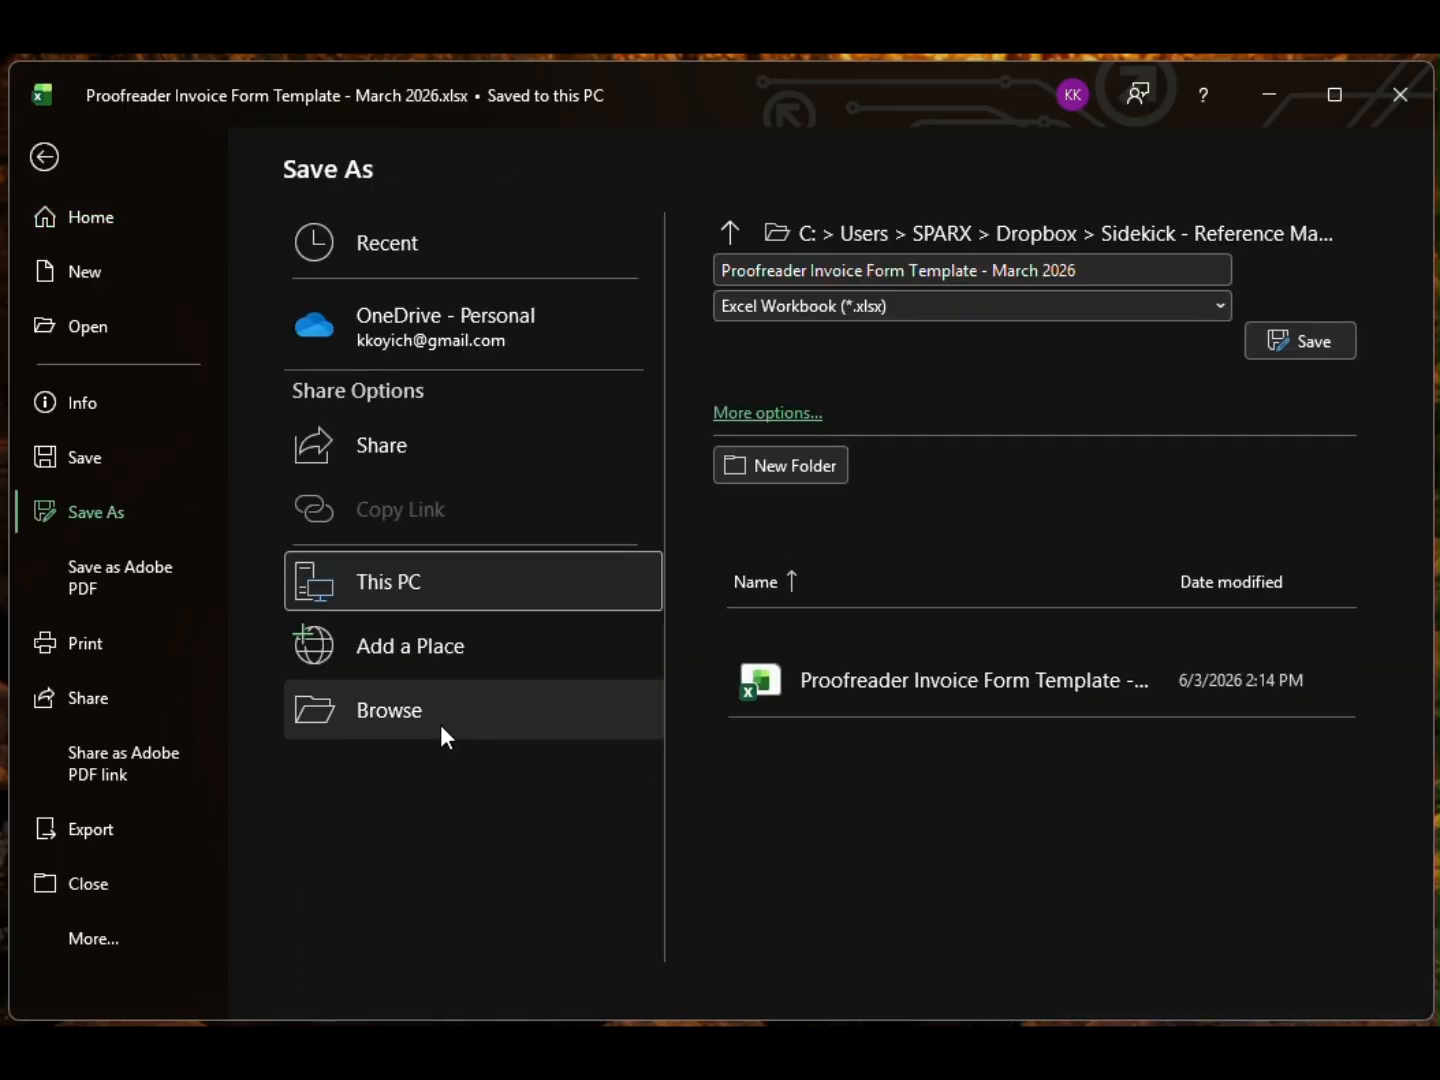
{"action": "left_click", "coordinate": [442, 728]}
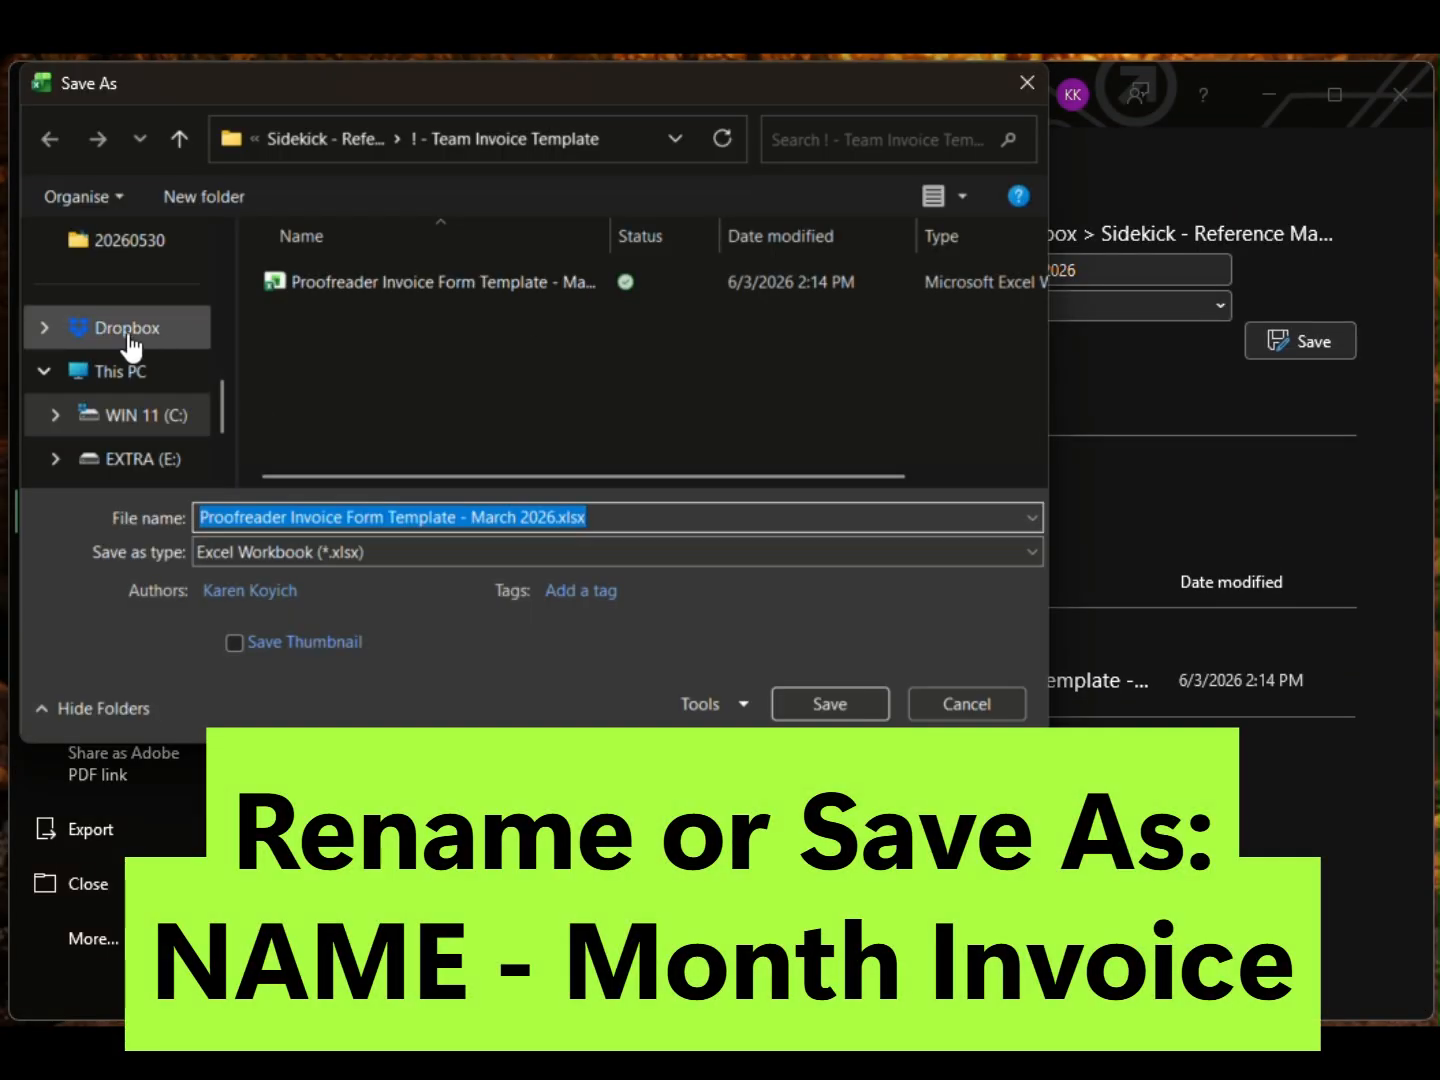
{"action": "scroll", "coordinate": [140, 398], "scroll_direction": "up", "scroll_amount": 10}
{"action": "left_click", "coordinate": [145, 401]}
{"action": "left_click", "coordinate": [631, 516]}
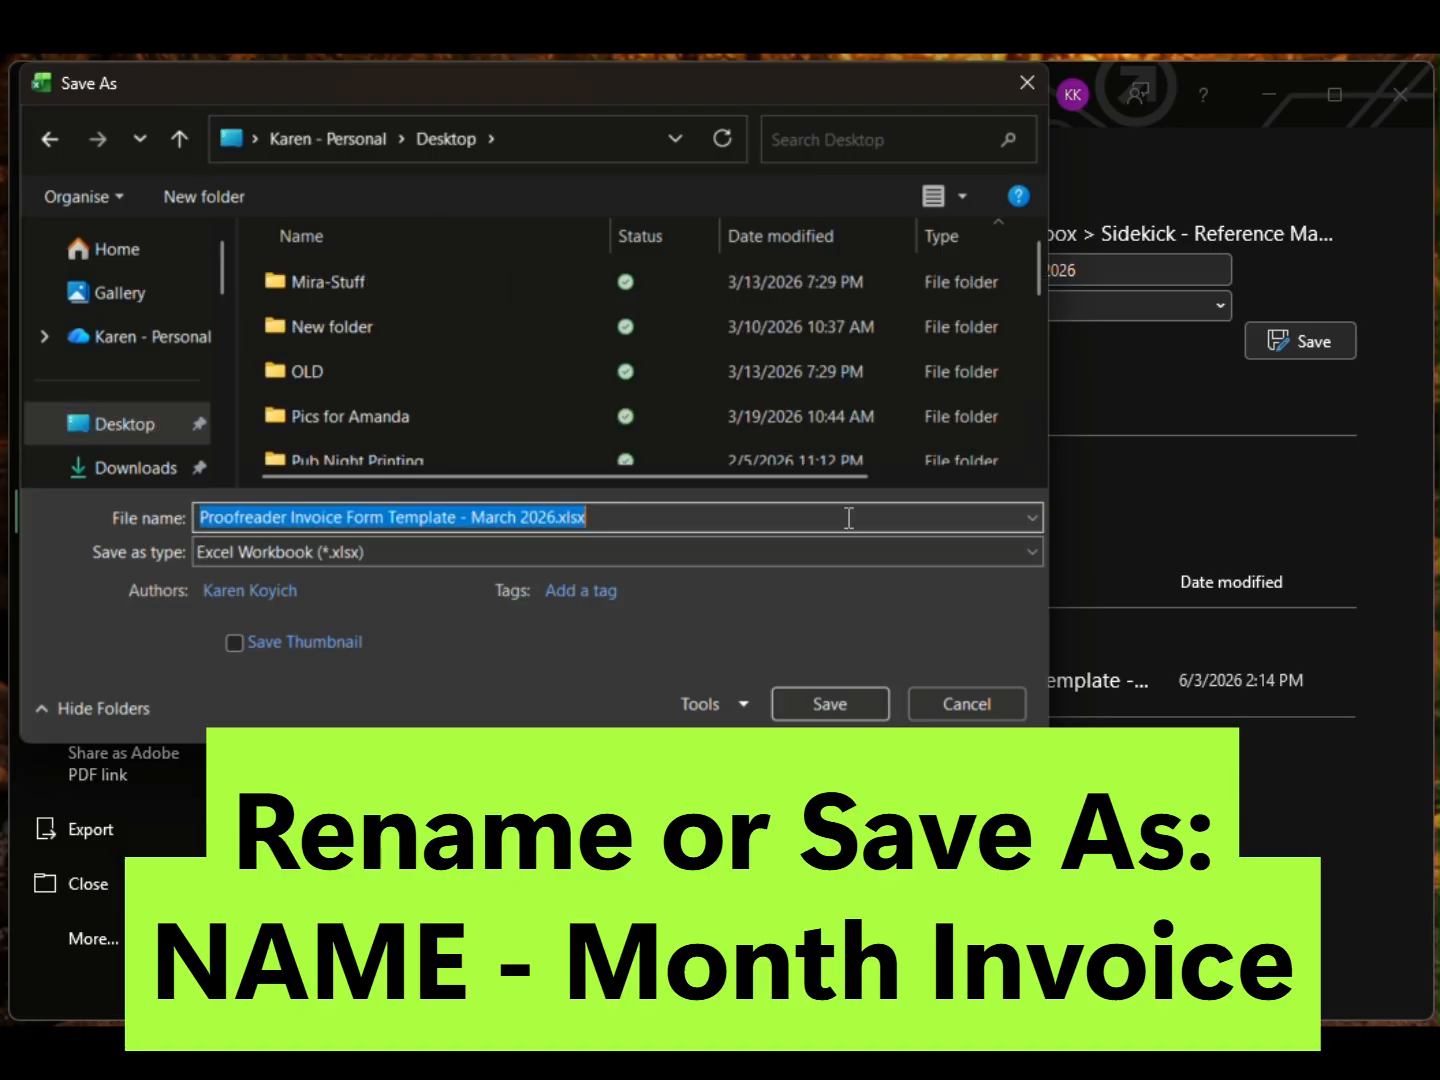
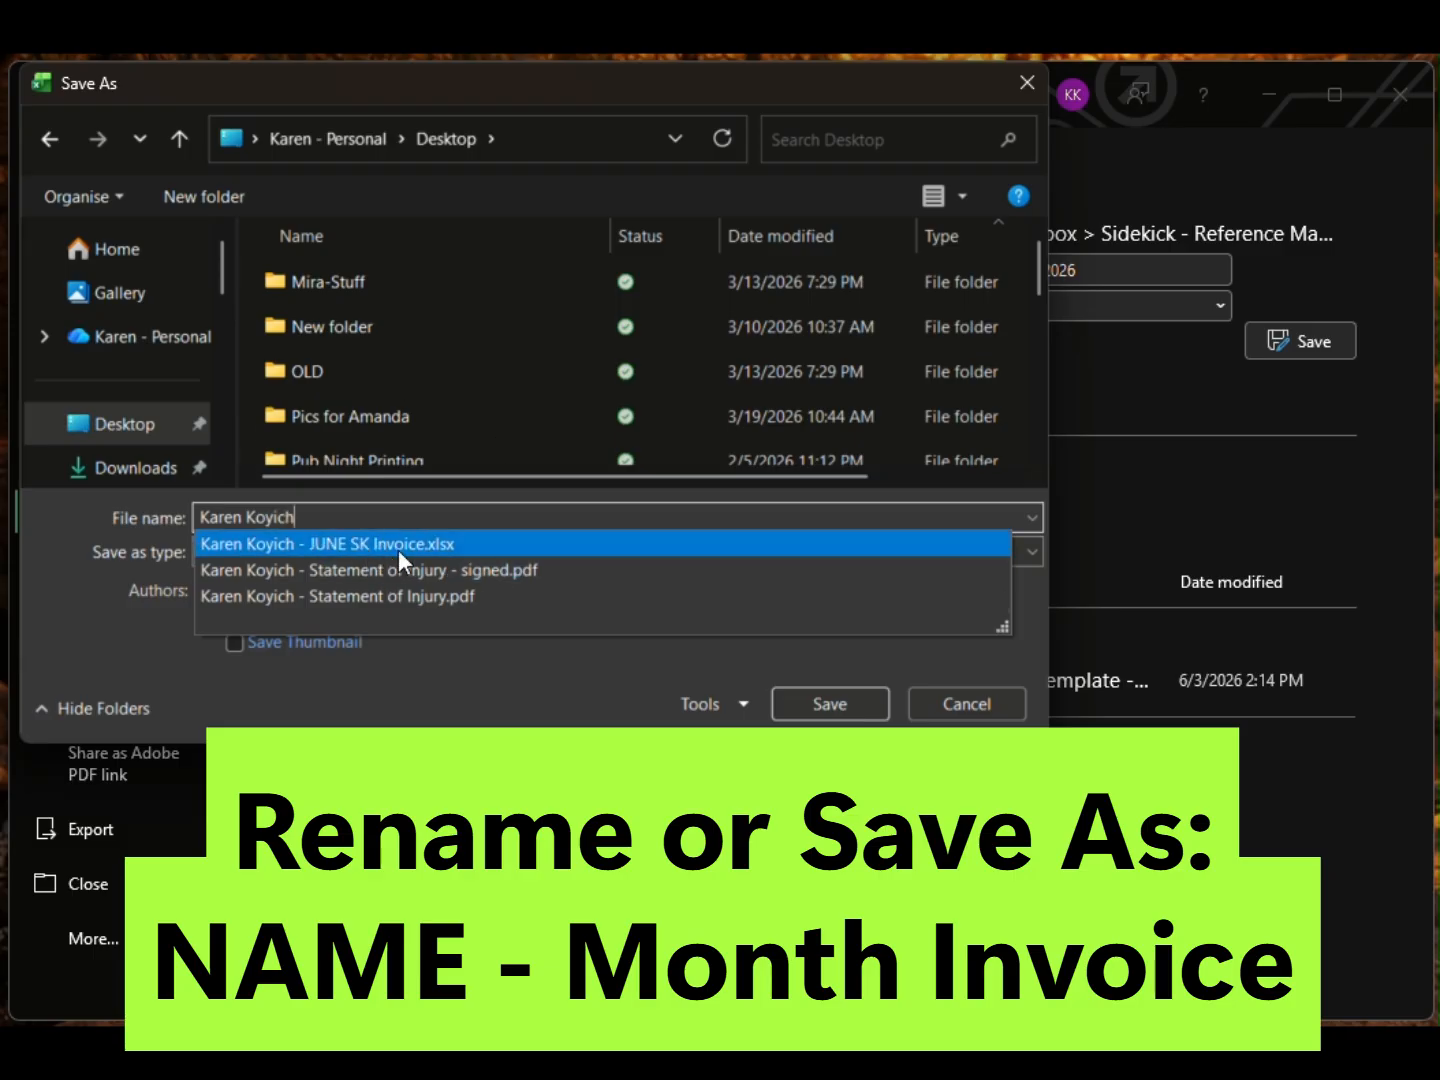
{"action": "left_click", "coordinate": [715, 545]}
{"action": "left_click", "coordinate": [859, 713]}
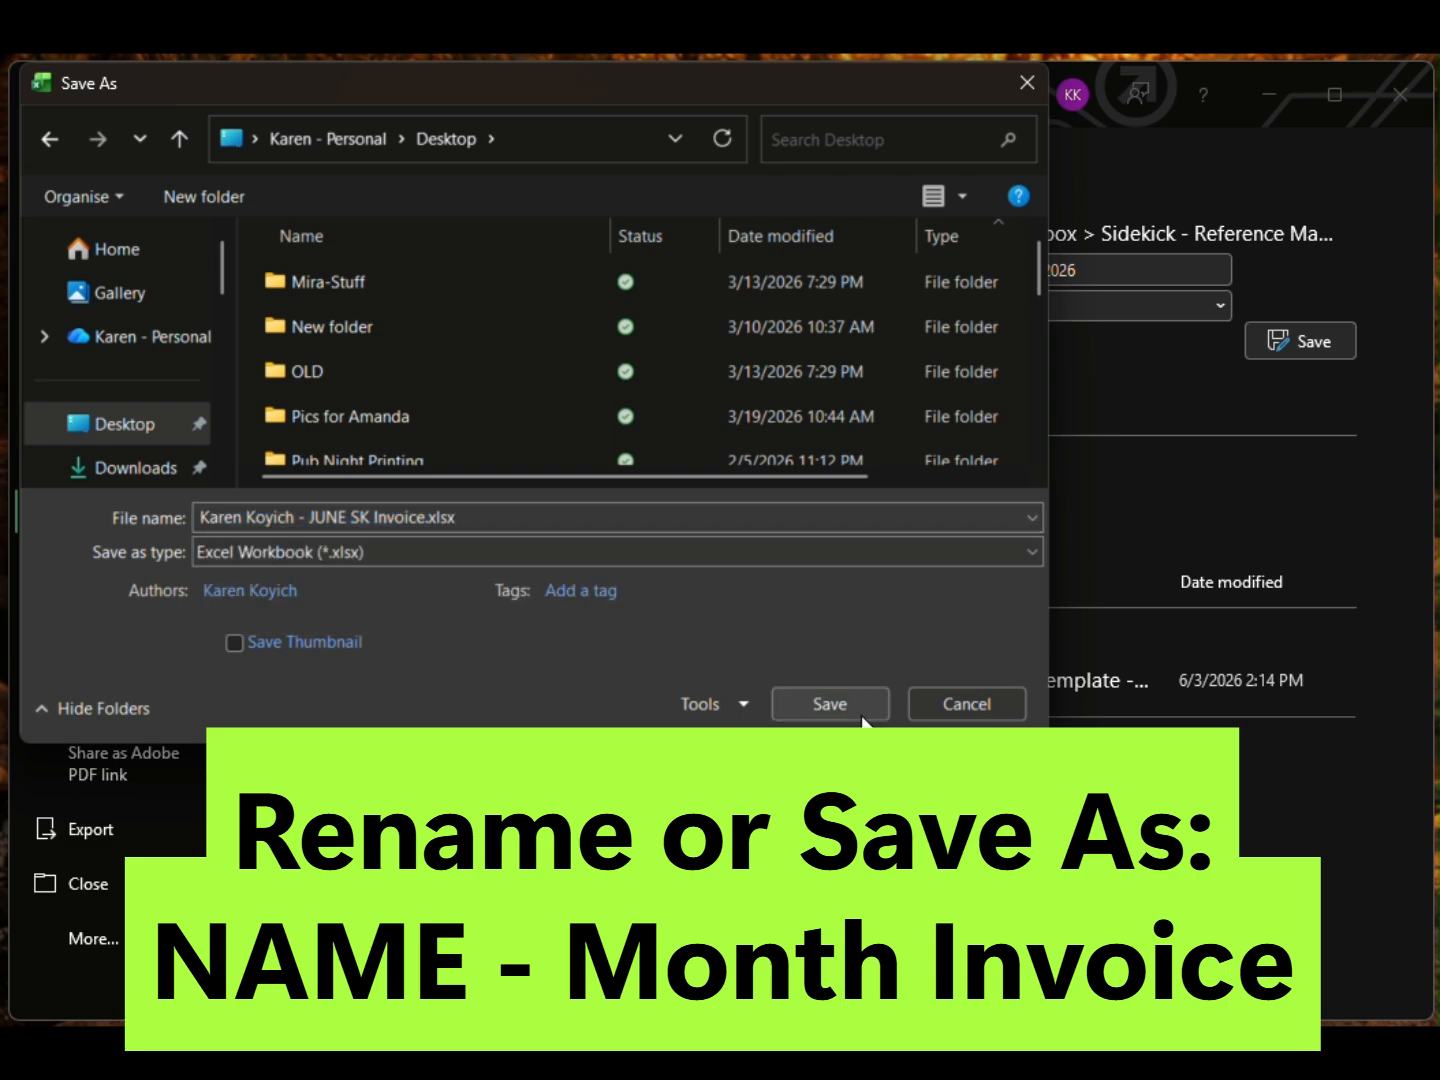
{"action": "left_click", "coordinate": [783, 540]}
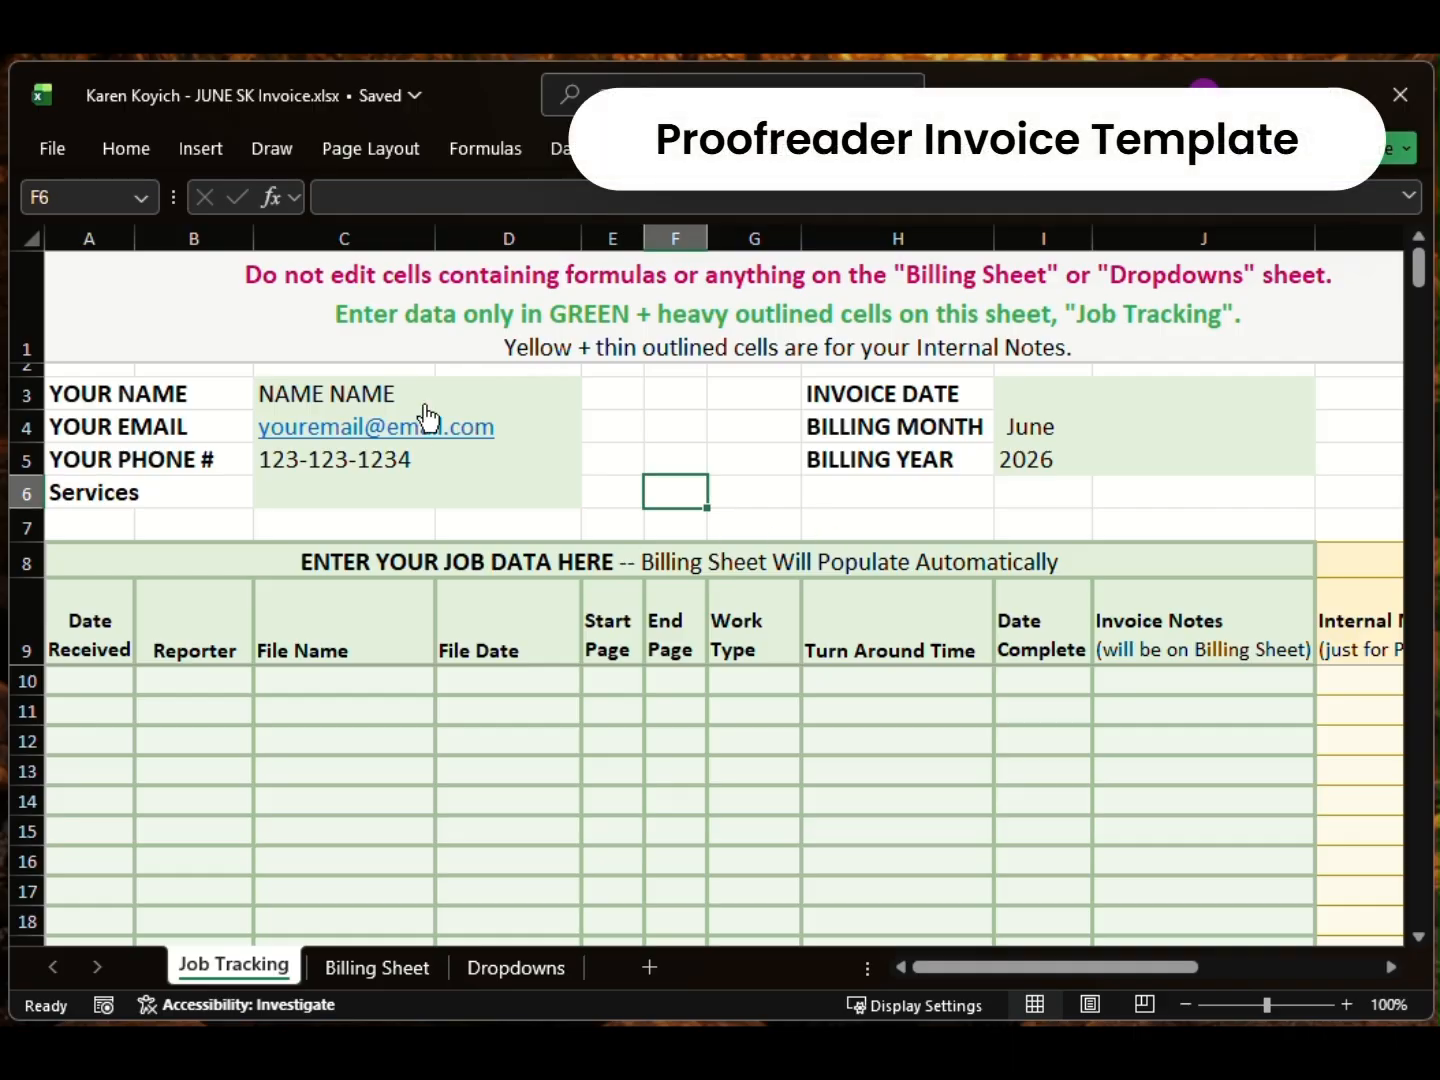
Step: Replace the C3 placeholder with the proofreader's first name and set Services to 'Scoping Services by'
{"action": "left_click", "coordinate": [386, 382]}
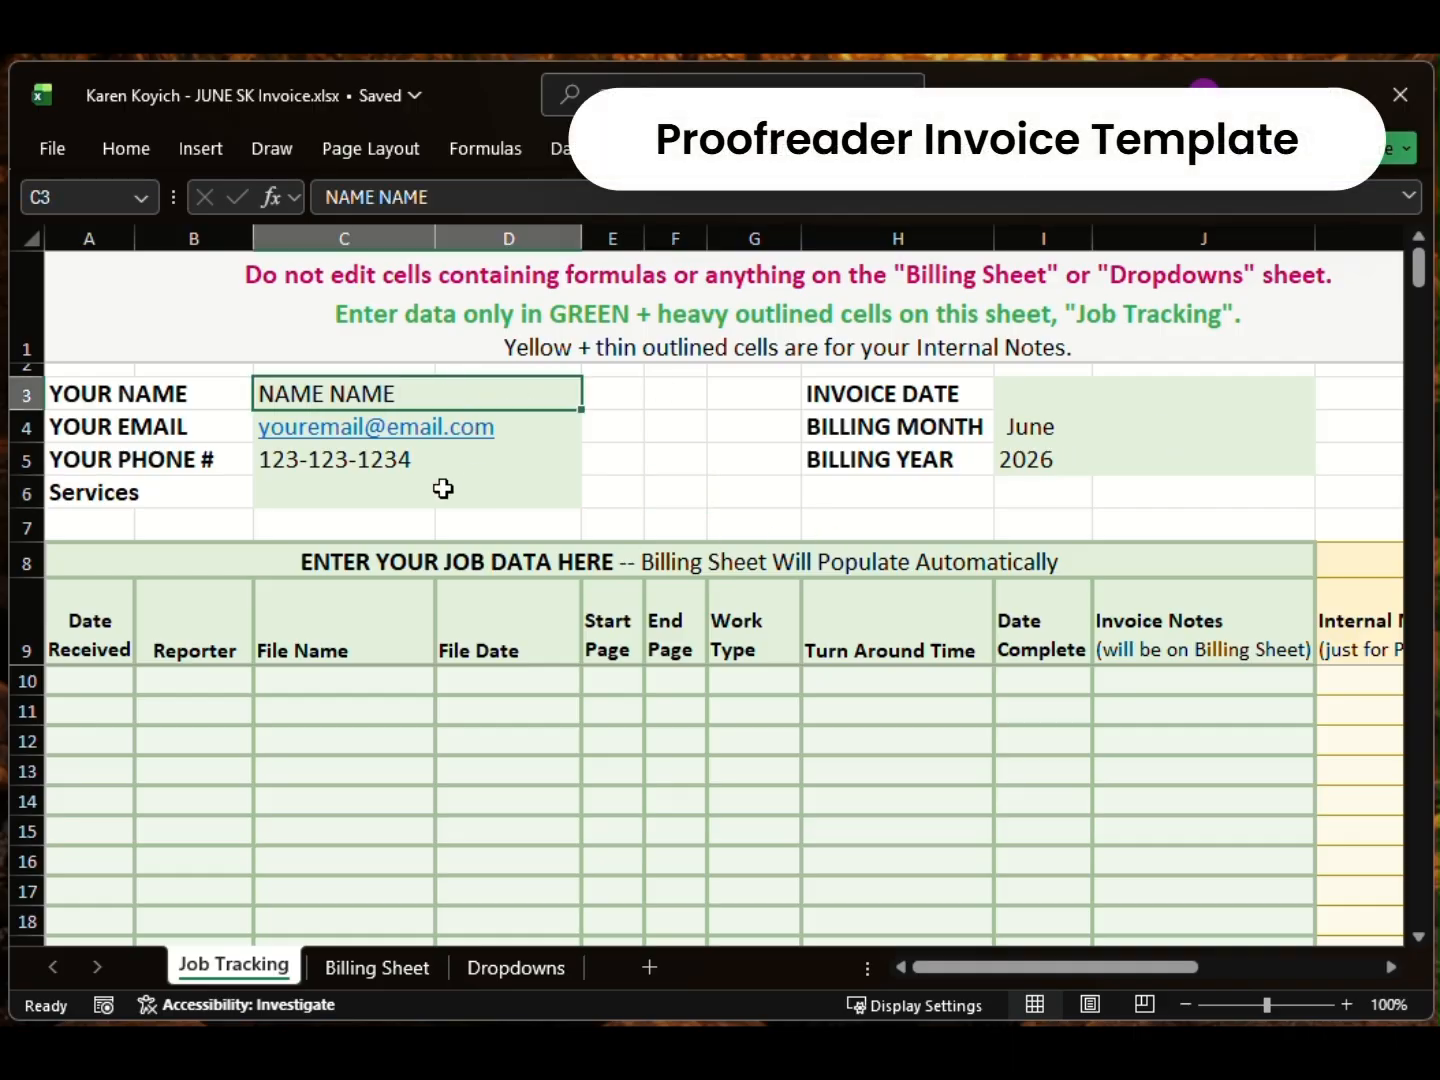
{"action": "left_click", "coordinate": [476, 489]}
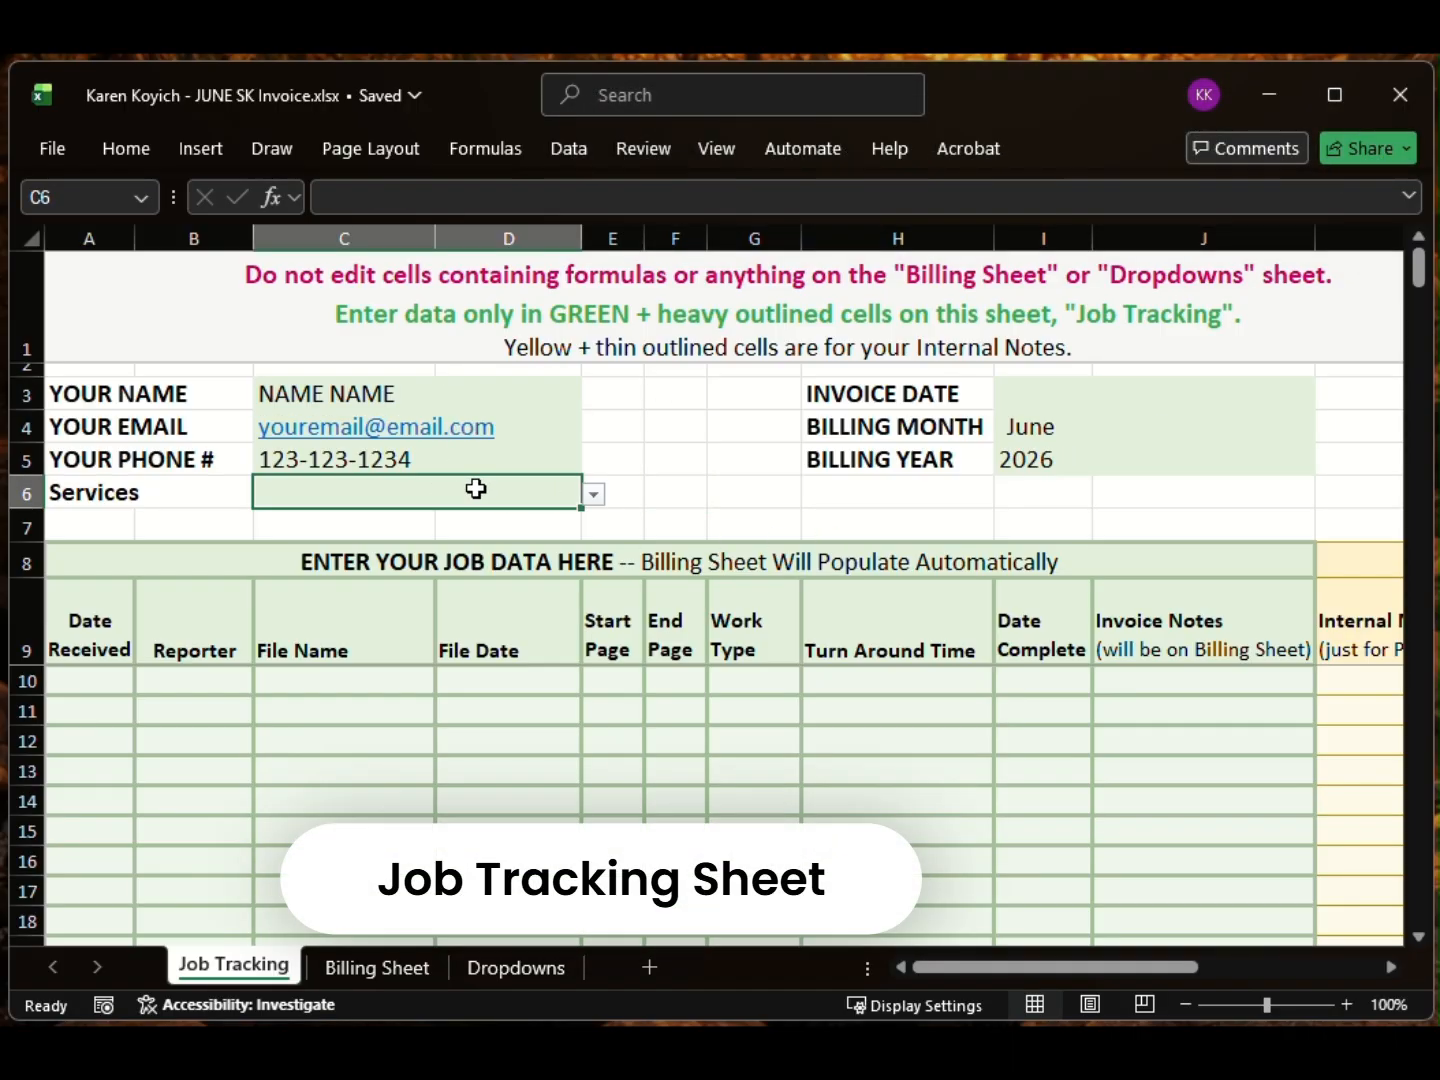
{"action": "left_click", "coordinate": [441, 393]}
{"action": "double_click", "coordinate": [441, 393]}
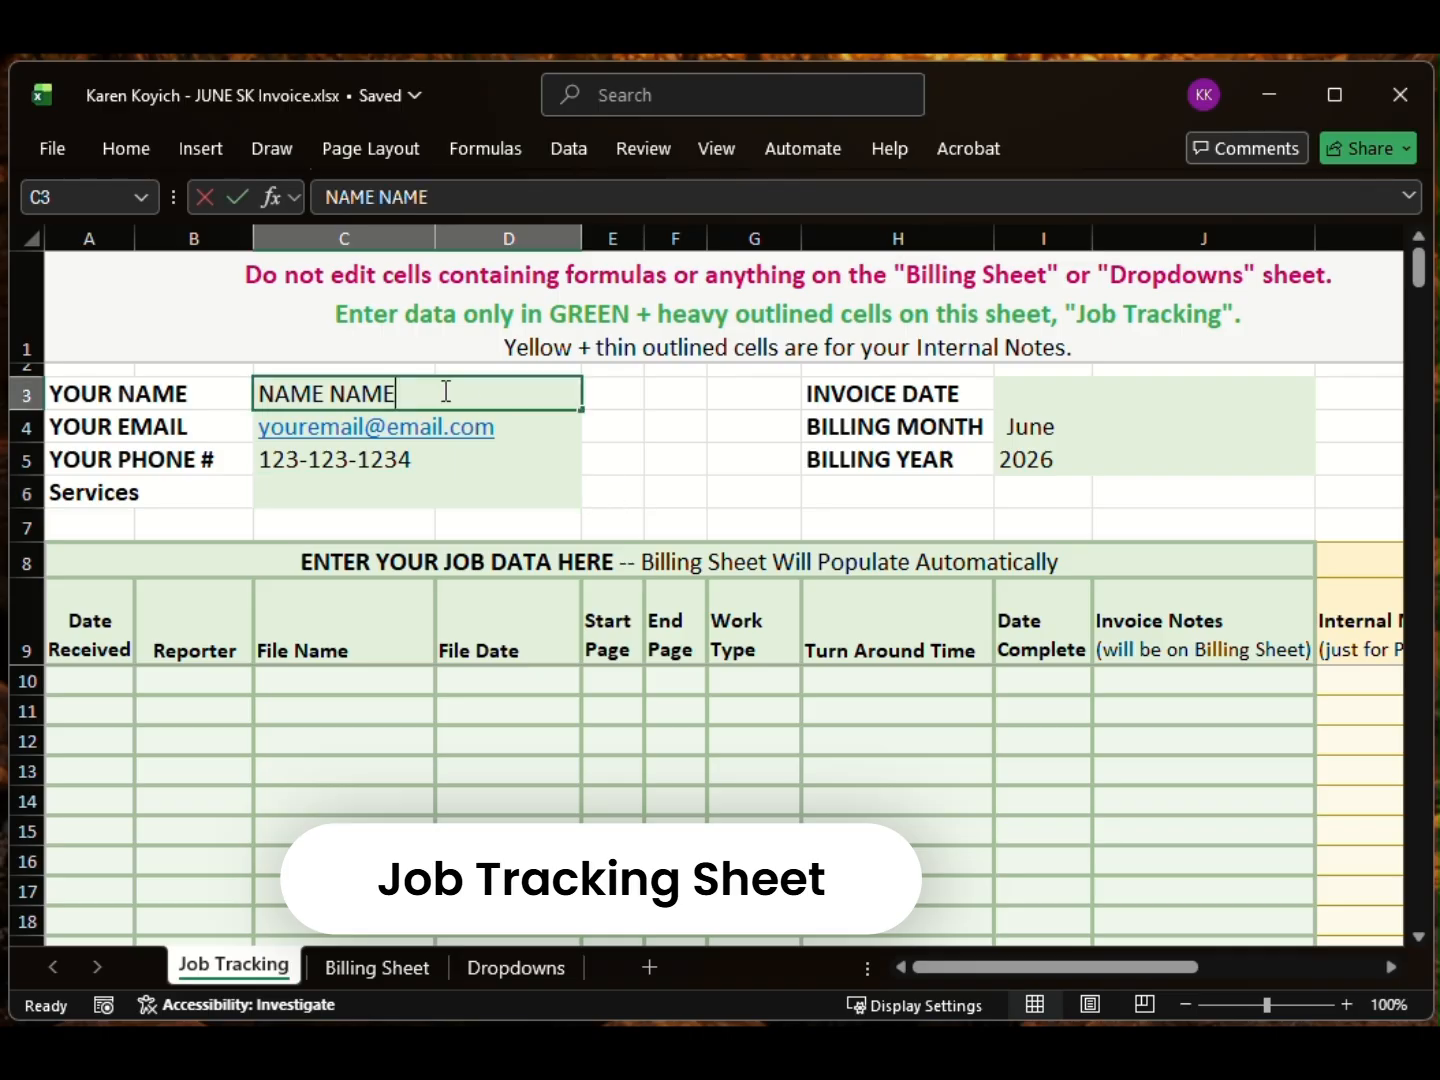
{"action": "key", "text": "BackSpace"}
{"action": "key", "text": "BackSpace"}
{"action": "key", "text": "BackSpace"}
{"action": "key", "text": "BackSpace"}
{"action": "key", "text": "BackSpace"}
{"action": "key", "text": "BackSpace"}
{"action": "key", "text": "BackSpace"}
{"action": "key", "text": "BackSpace"}
{"action": "key", "text": "BackSpace"}
{"action": "type", "text": "Karen"}
{"action": "left_click", "coordinate": [461, 497]}
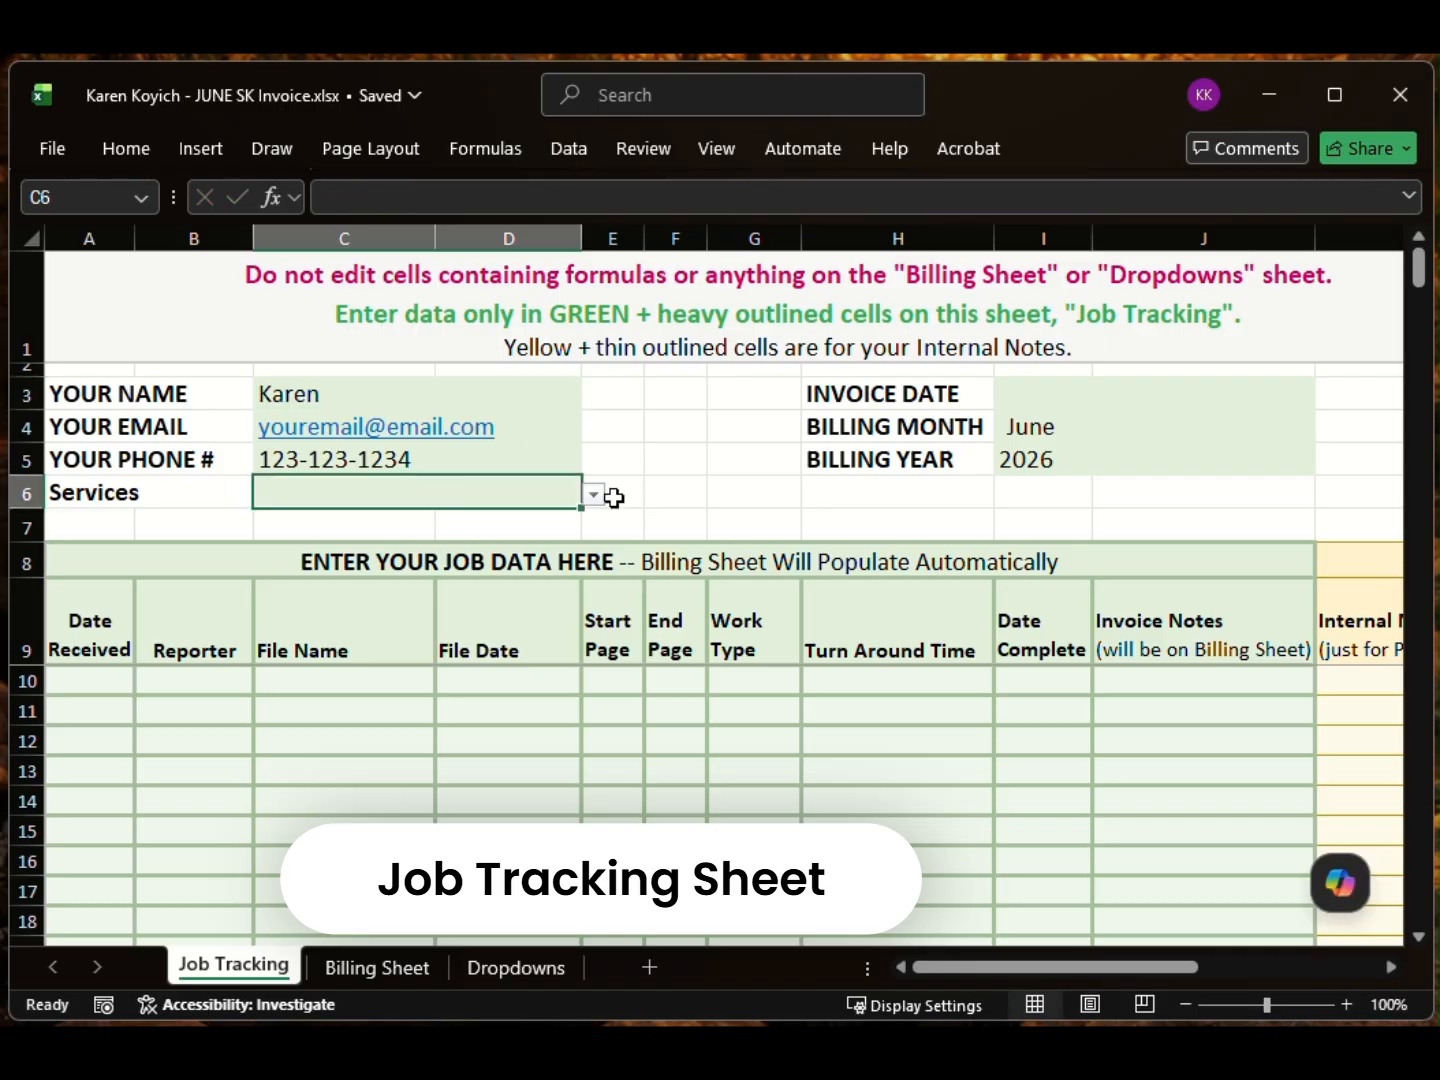
{"action": "left_click", "coordinate": [594, 495]}
{"action": "left_click", "coordinate": [543, 542]}
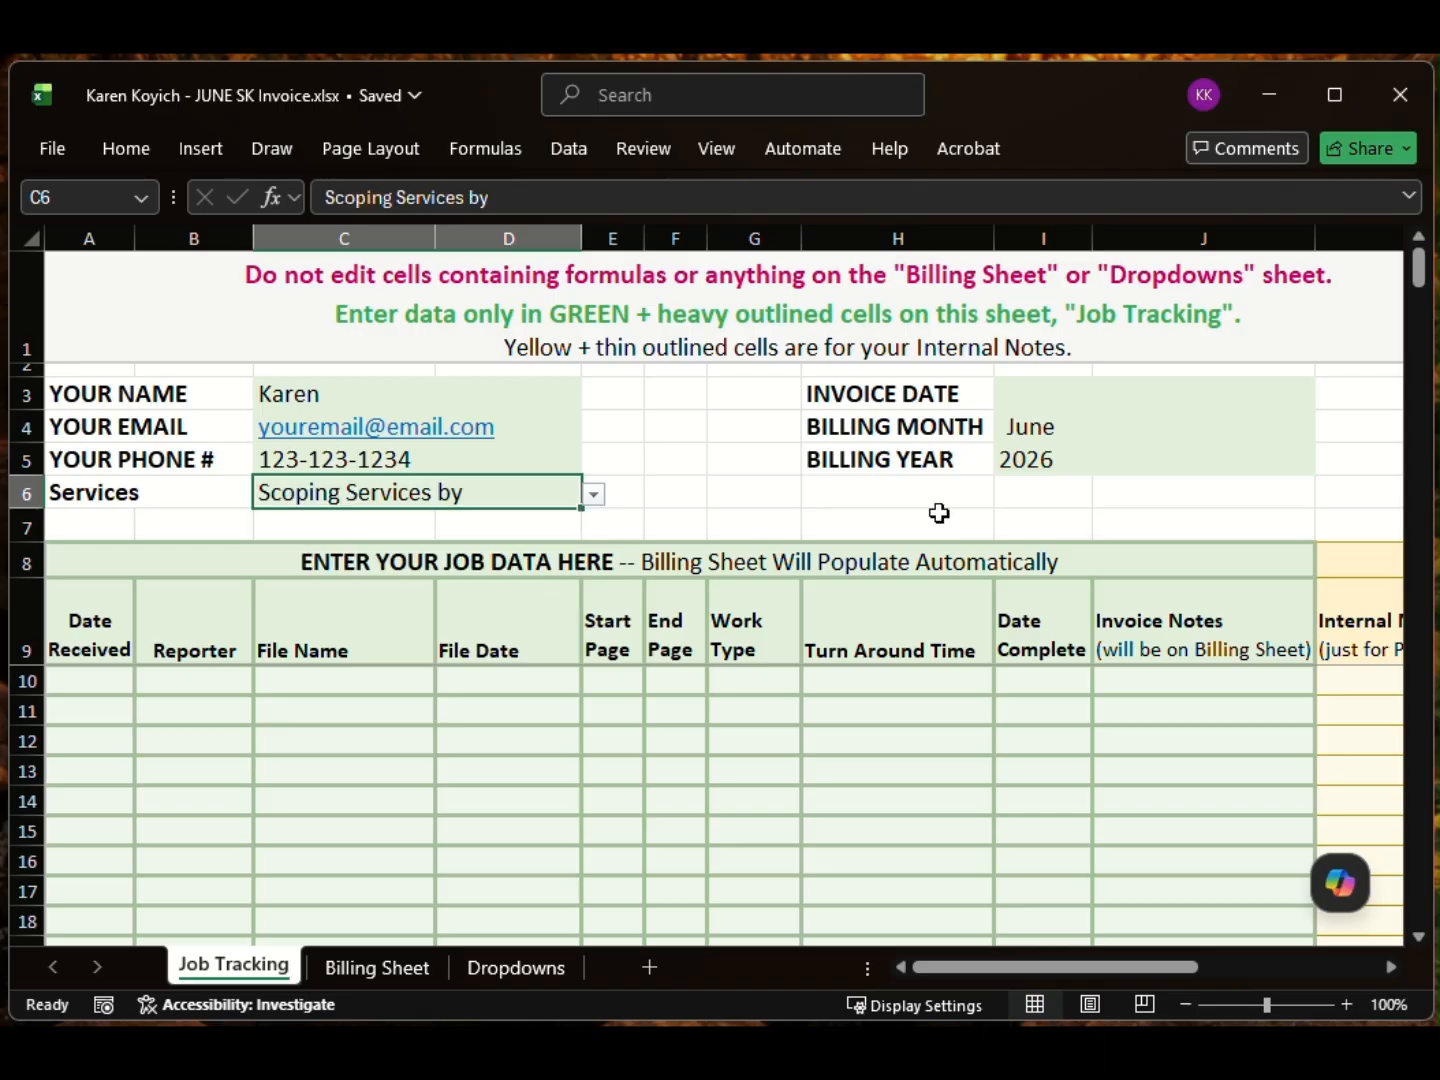
Step: Set the invoice date in I3 to Jun 20, 2026
{"action": "left_click", "coordinate": [1066, 400]}
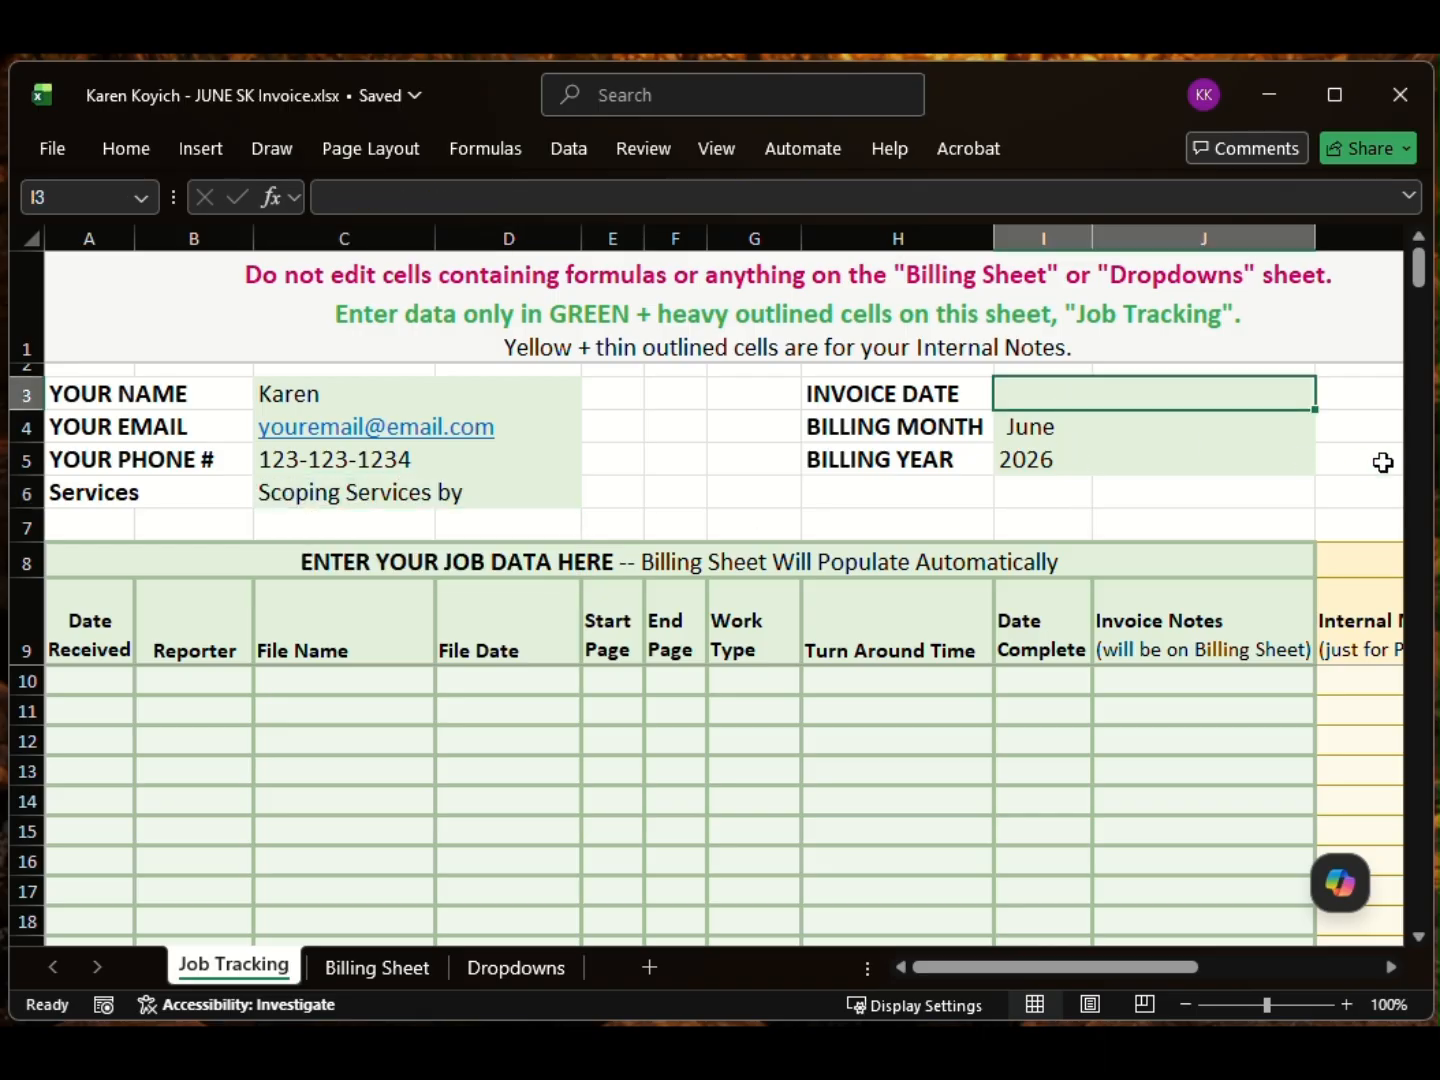
{"action": "type", "text": "June"}
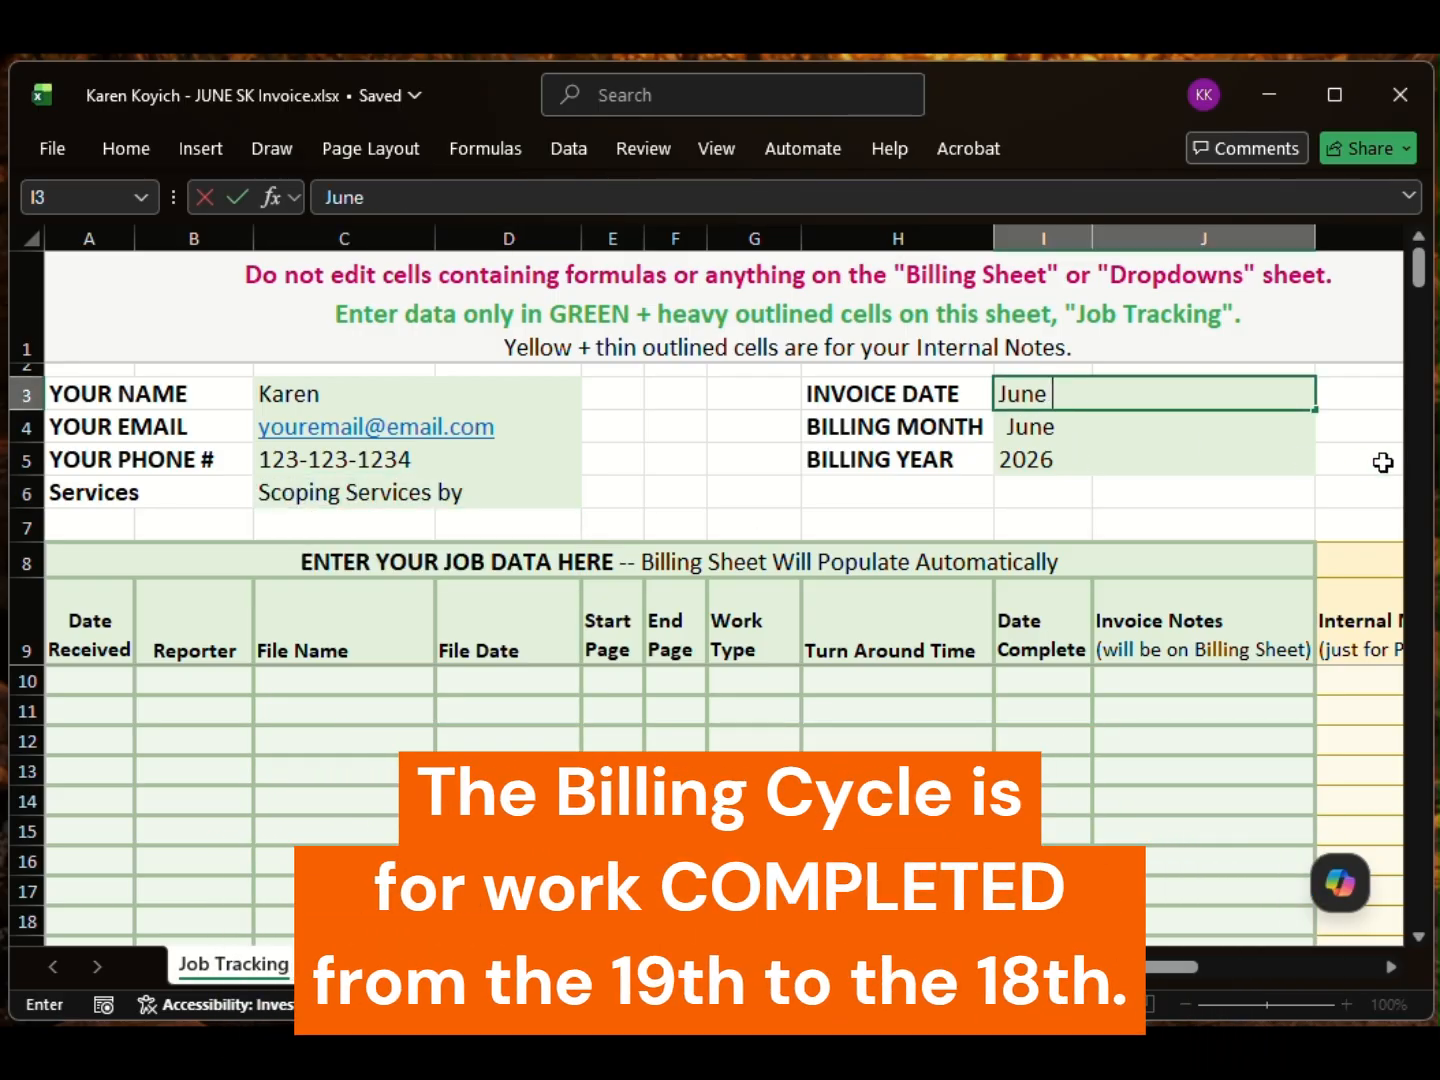
{"action": "type", "text": " 20"}
{"action": "key", "text": "Return"}
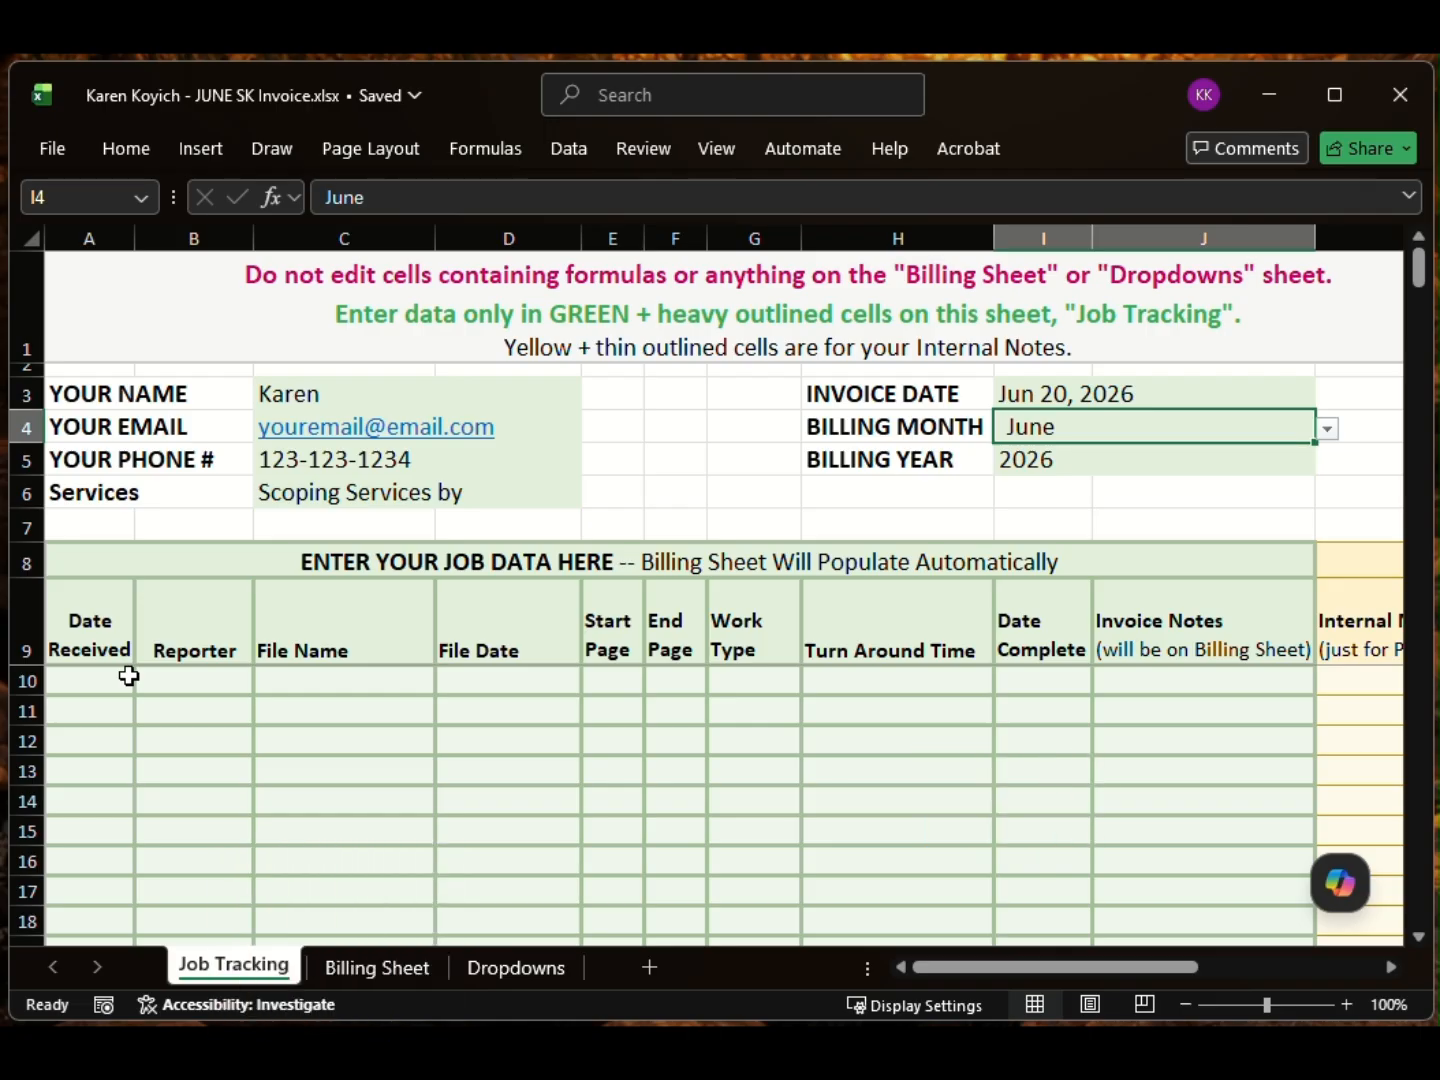
{"action": "left_click", "coordinate": [125, 680]}
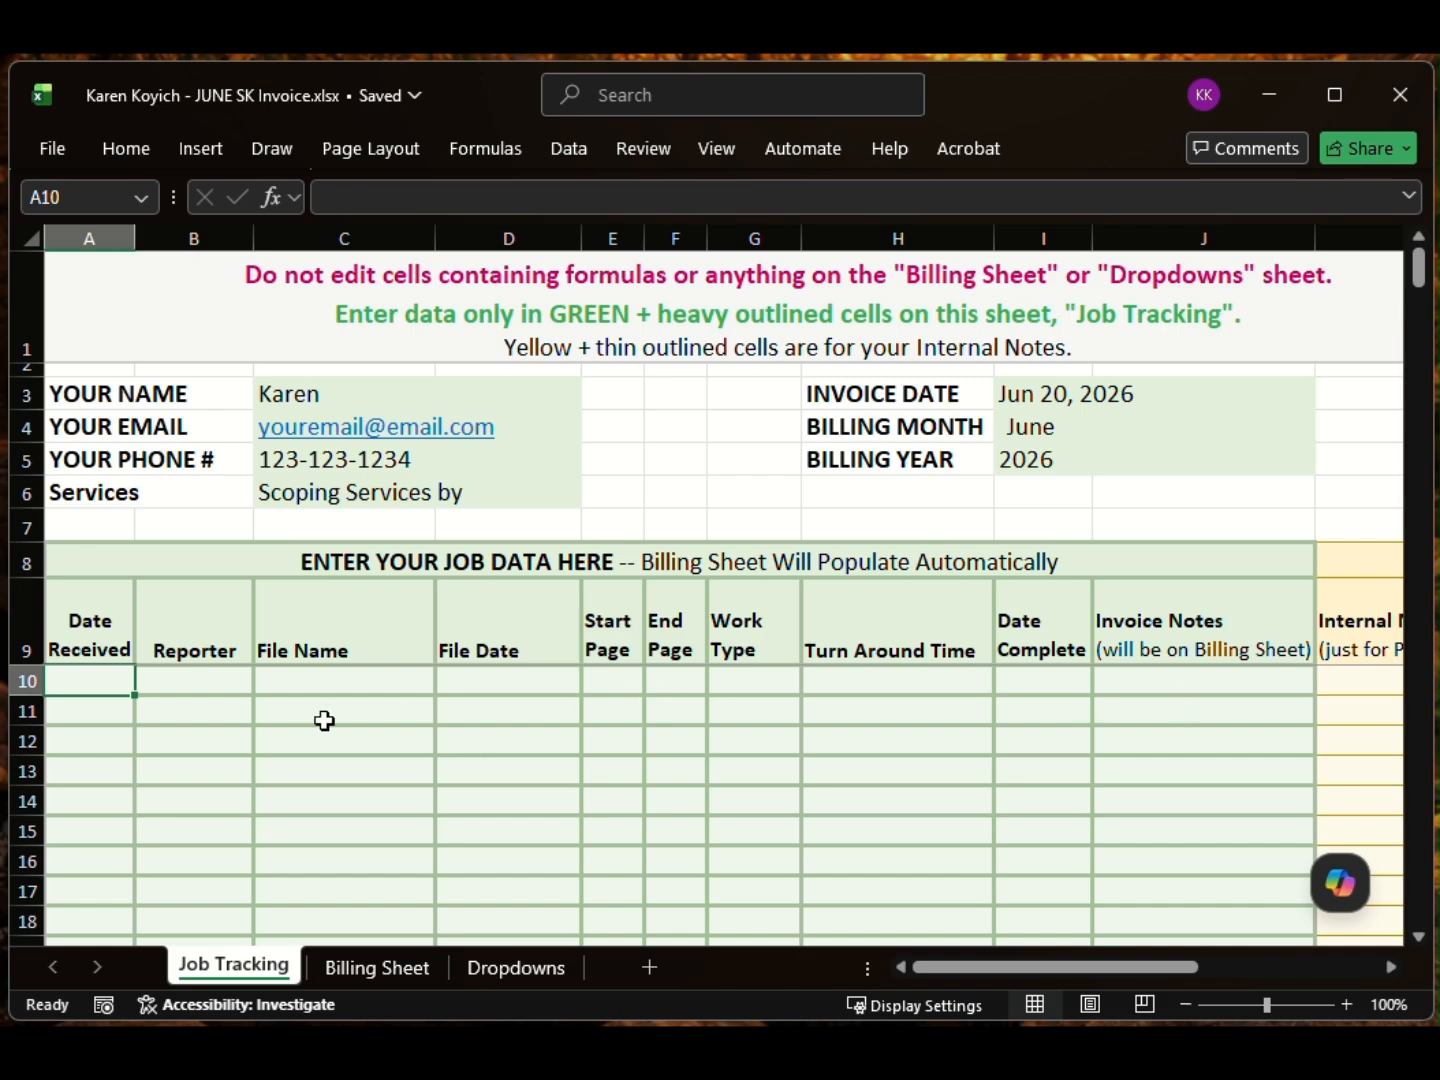
Step: Check the job email, then enter received date 3-Jun and the reporter's name in row 10
{"action": "key", "text": "alt+Tab"}
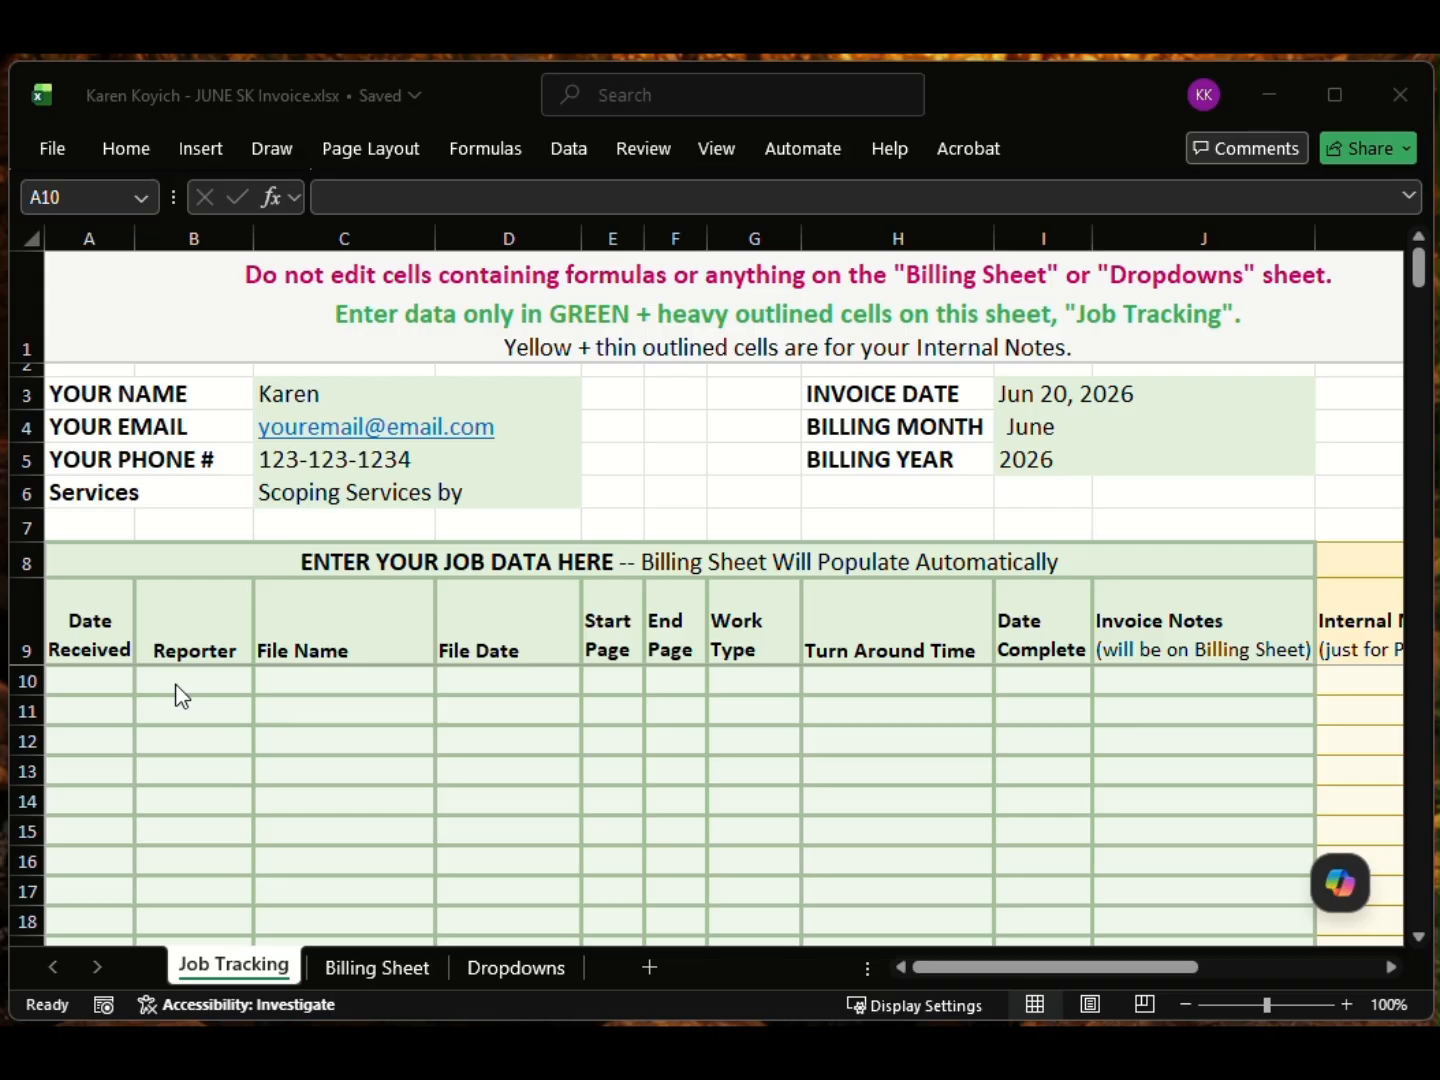
{"action": "key", "text": "alt+Tab"}
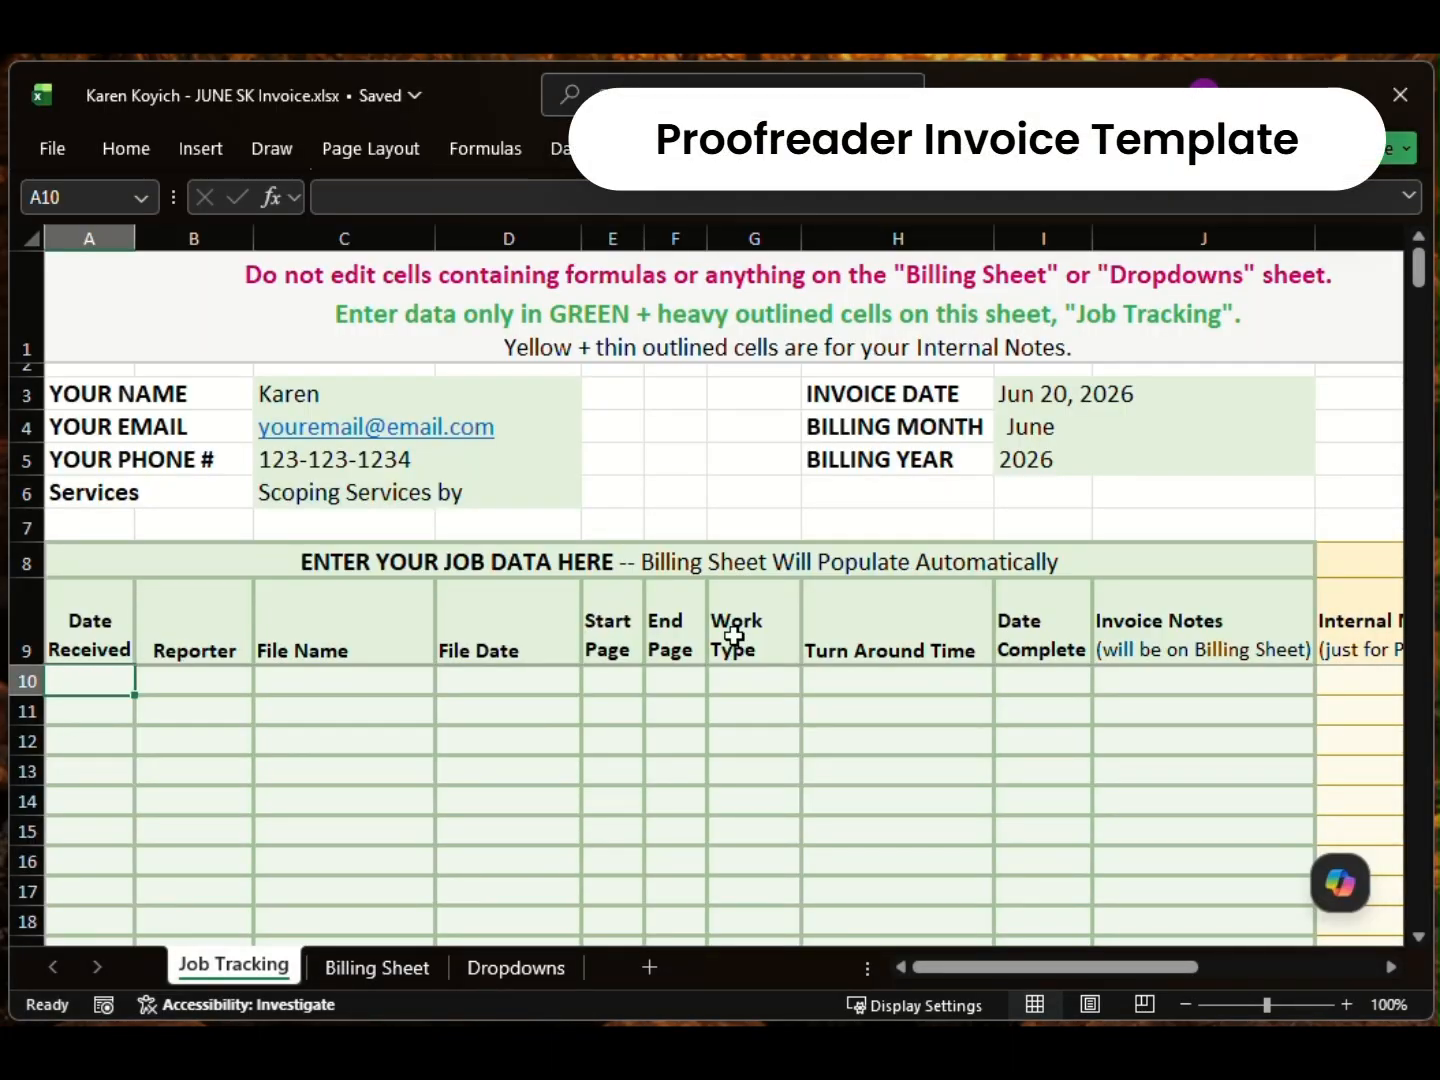
{"action": "type", "text": "jun 3"}
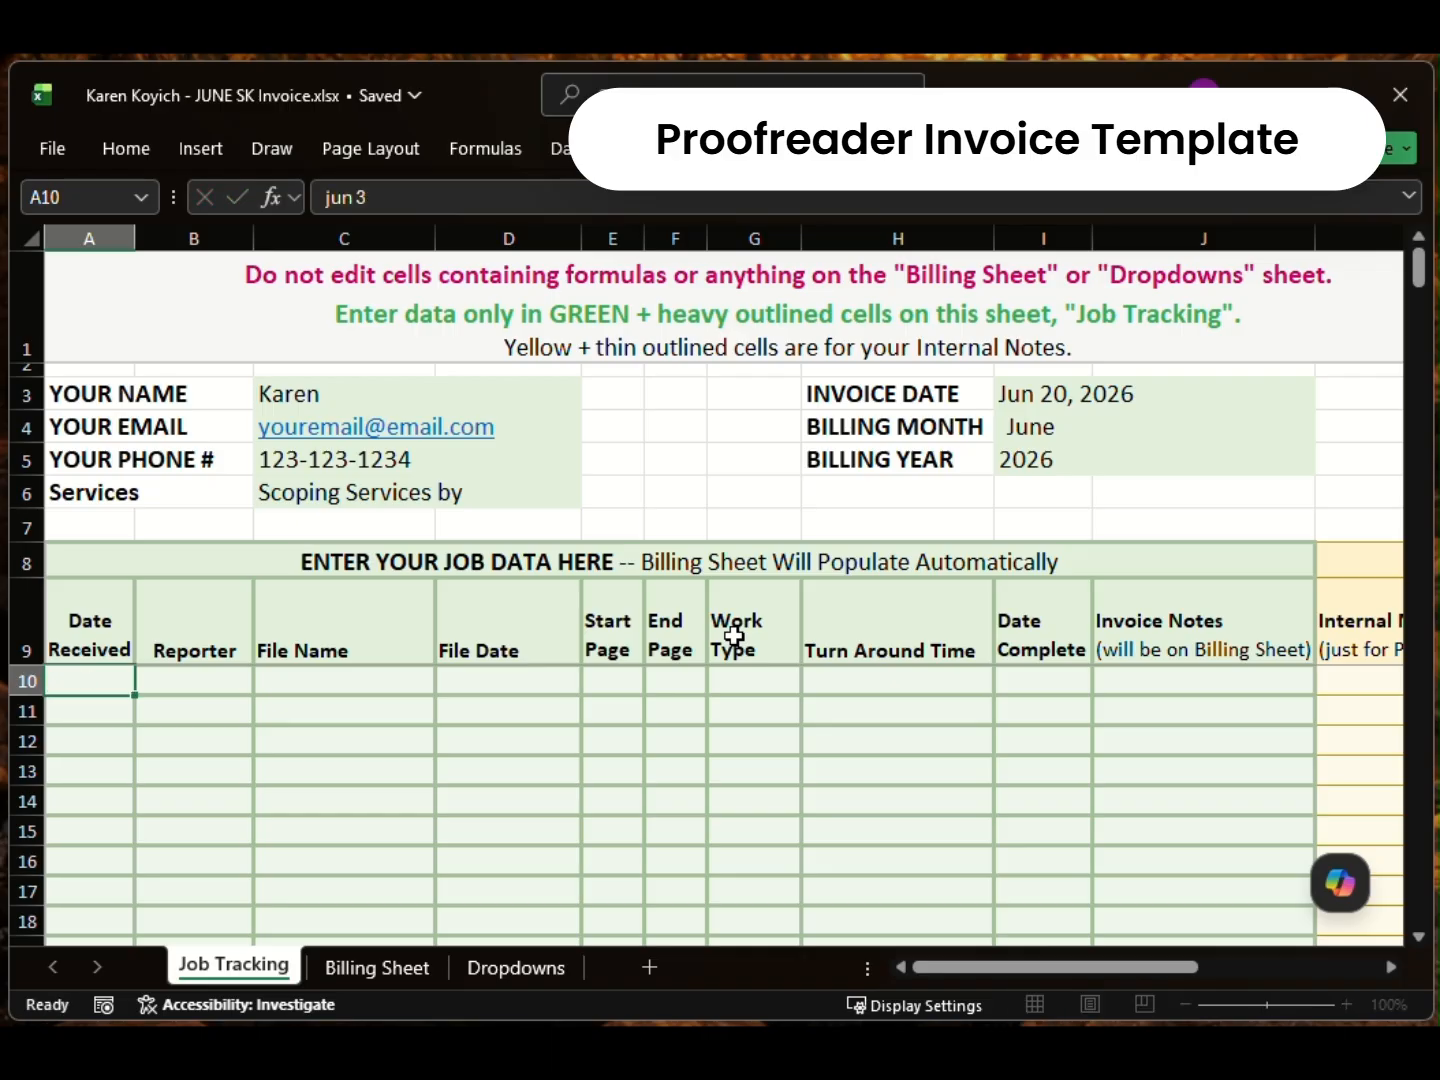
{"action": "key", "text": "Tab"}
{"action": "type", "text": "mari"}
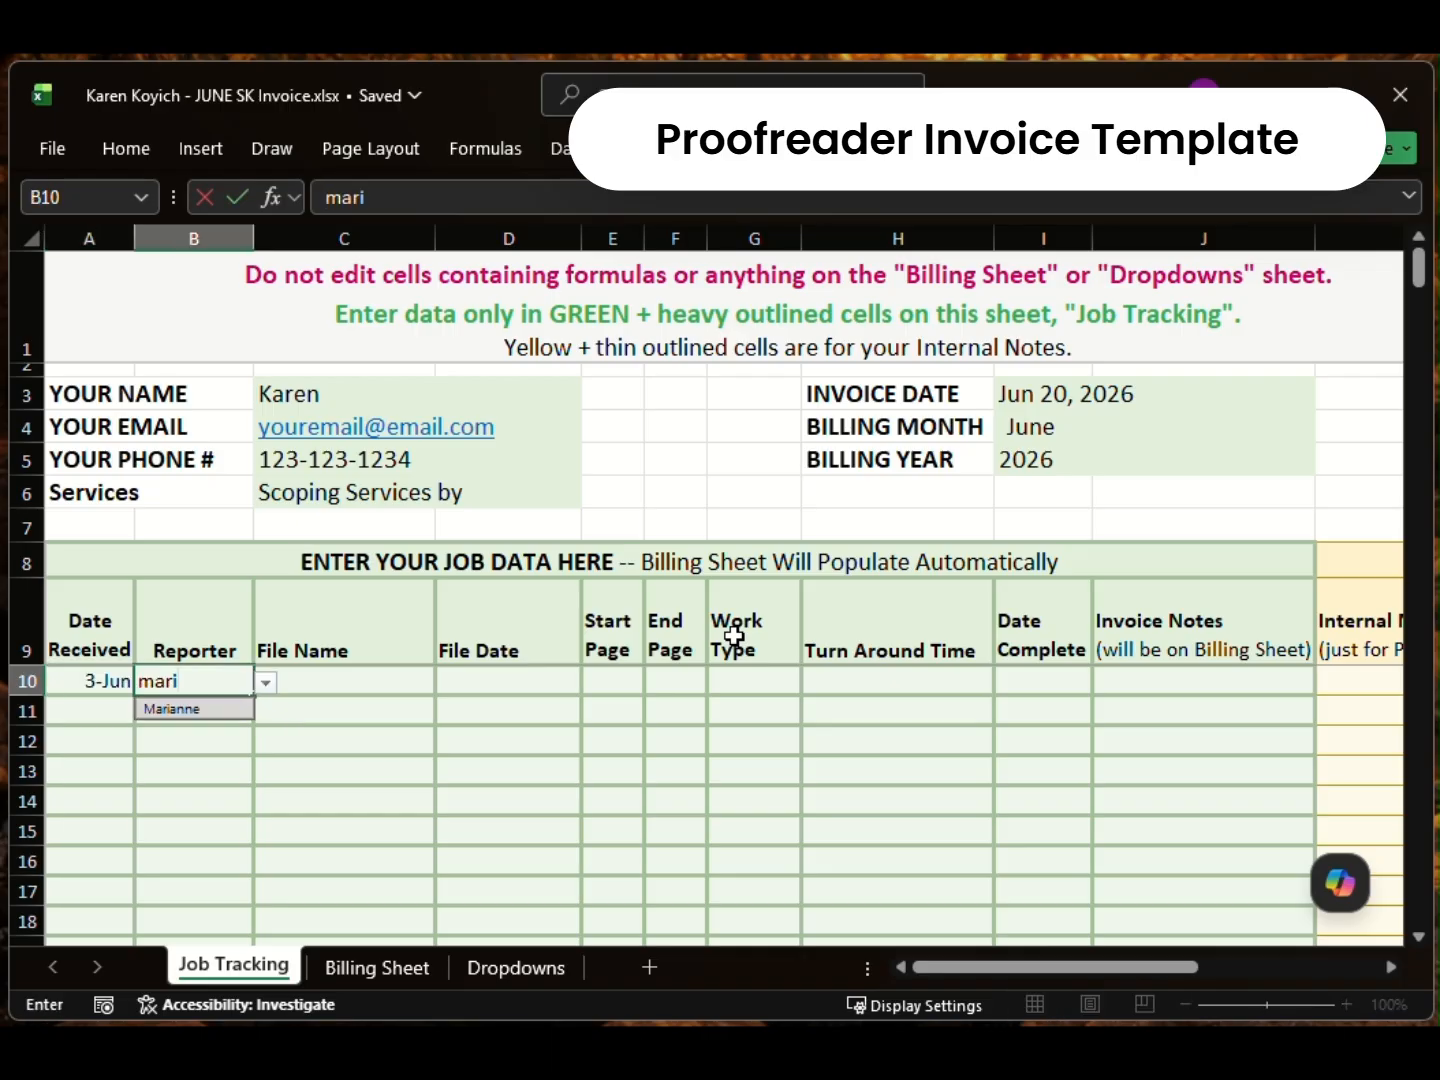
{"action": "key", "text": "Tab"}
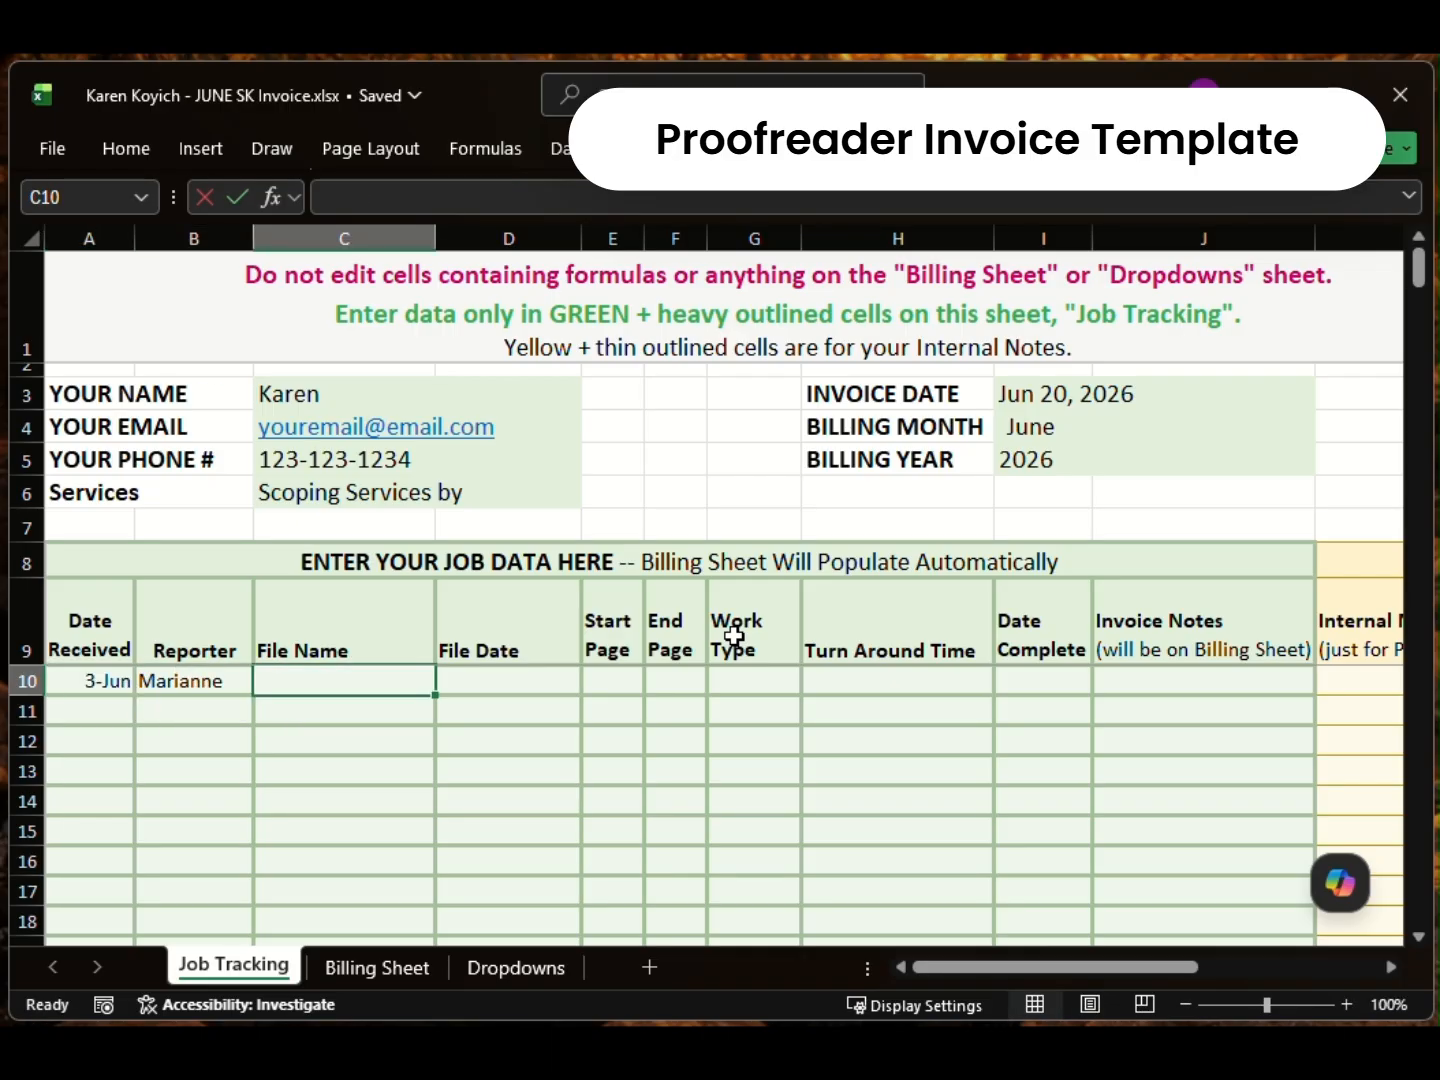
Step: Enter file name Thompson, file date May 28, 2026 and start page 1
{"action": "type", "text": "Thomsp"}
{"action": "key", "text": "BackSpace"}
{"action": "key", "text": "BackSpace"}
{"action": "type", "text": "pson"}
{"action": "key", "text": "Tab"}
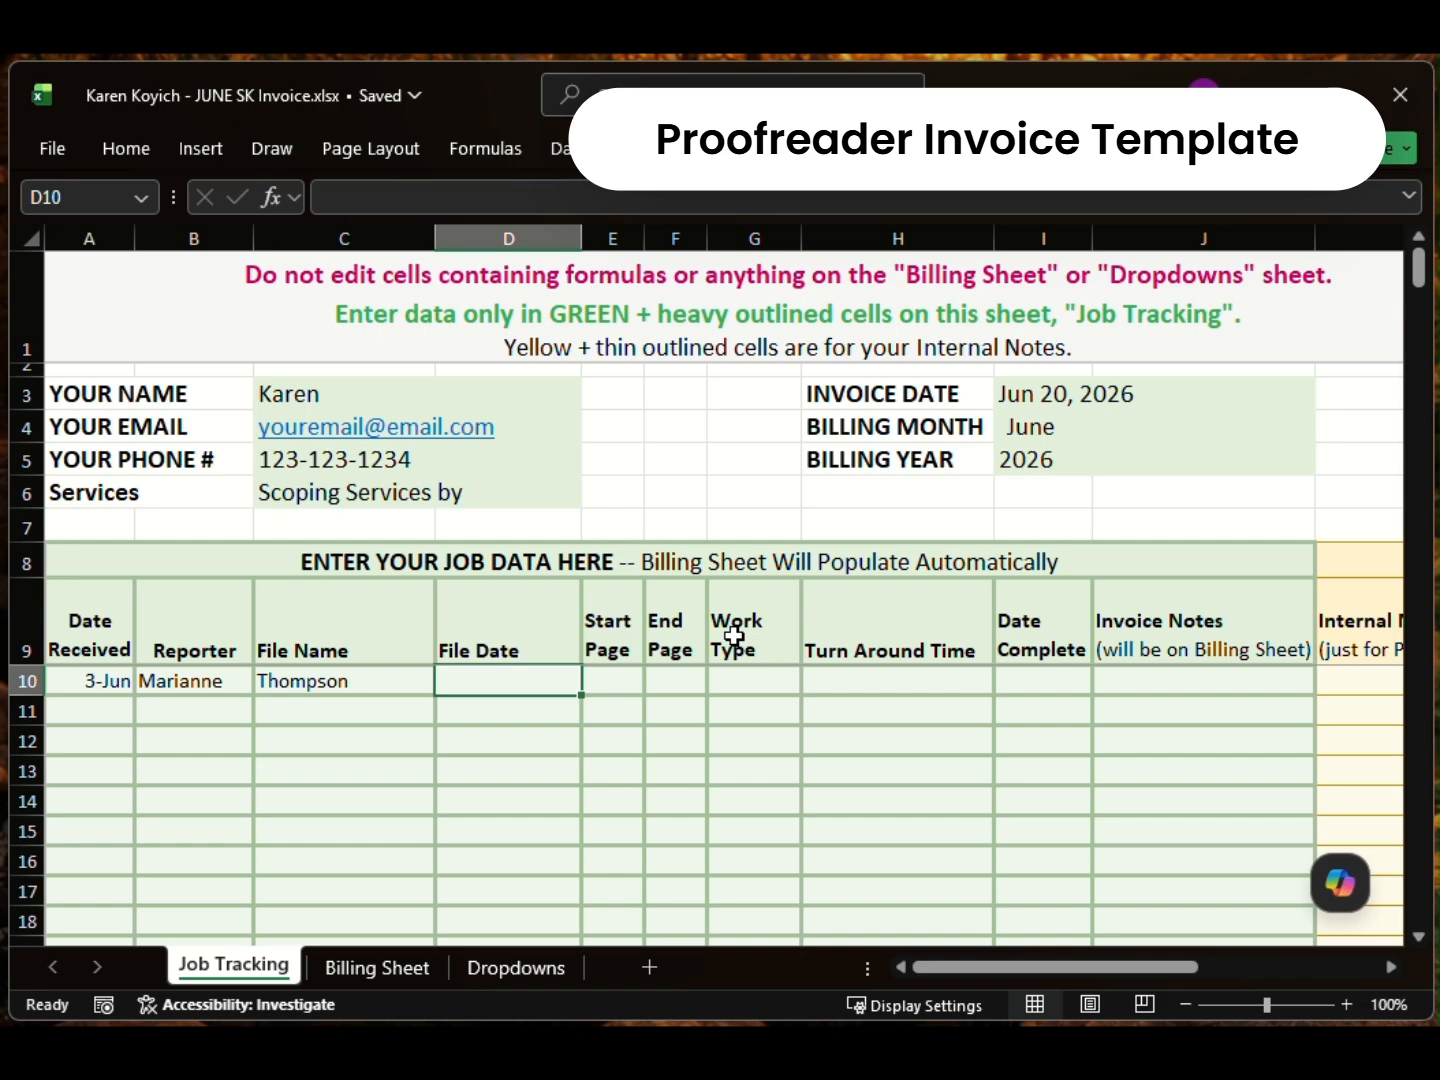
{"action": "type", "text": "may"}
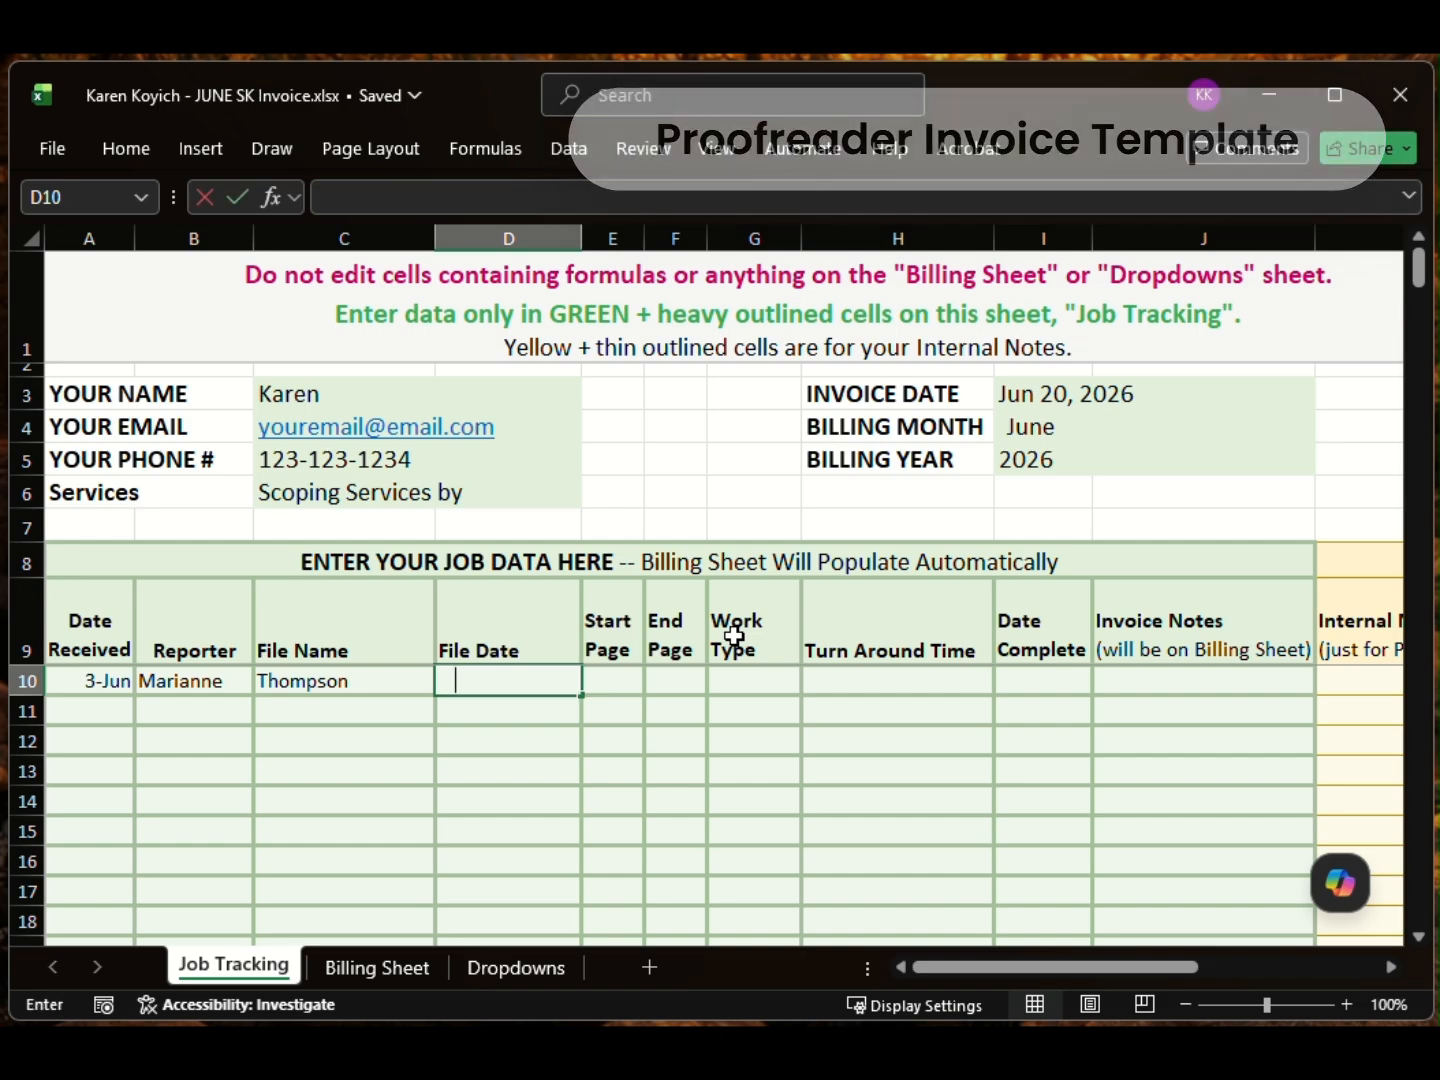
{"action": "type", "text": " 28"}
{"action": "key", "text": "Tab"}
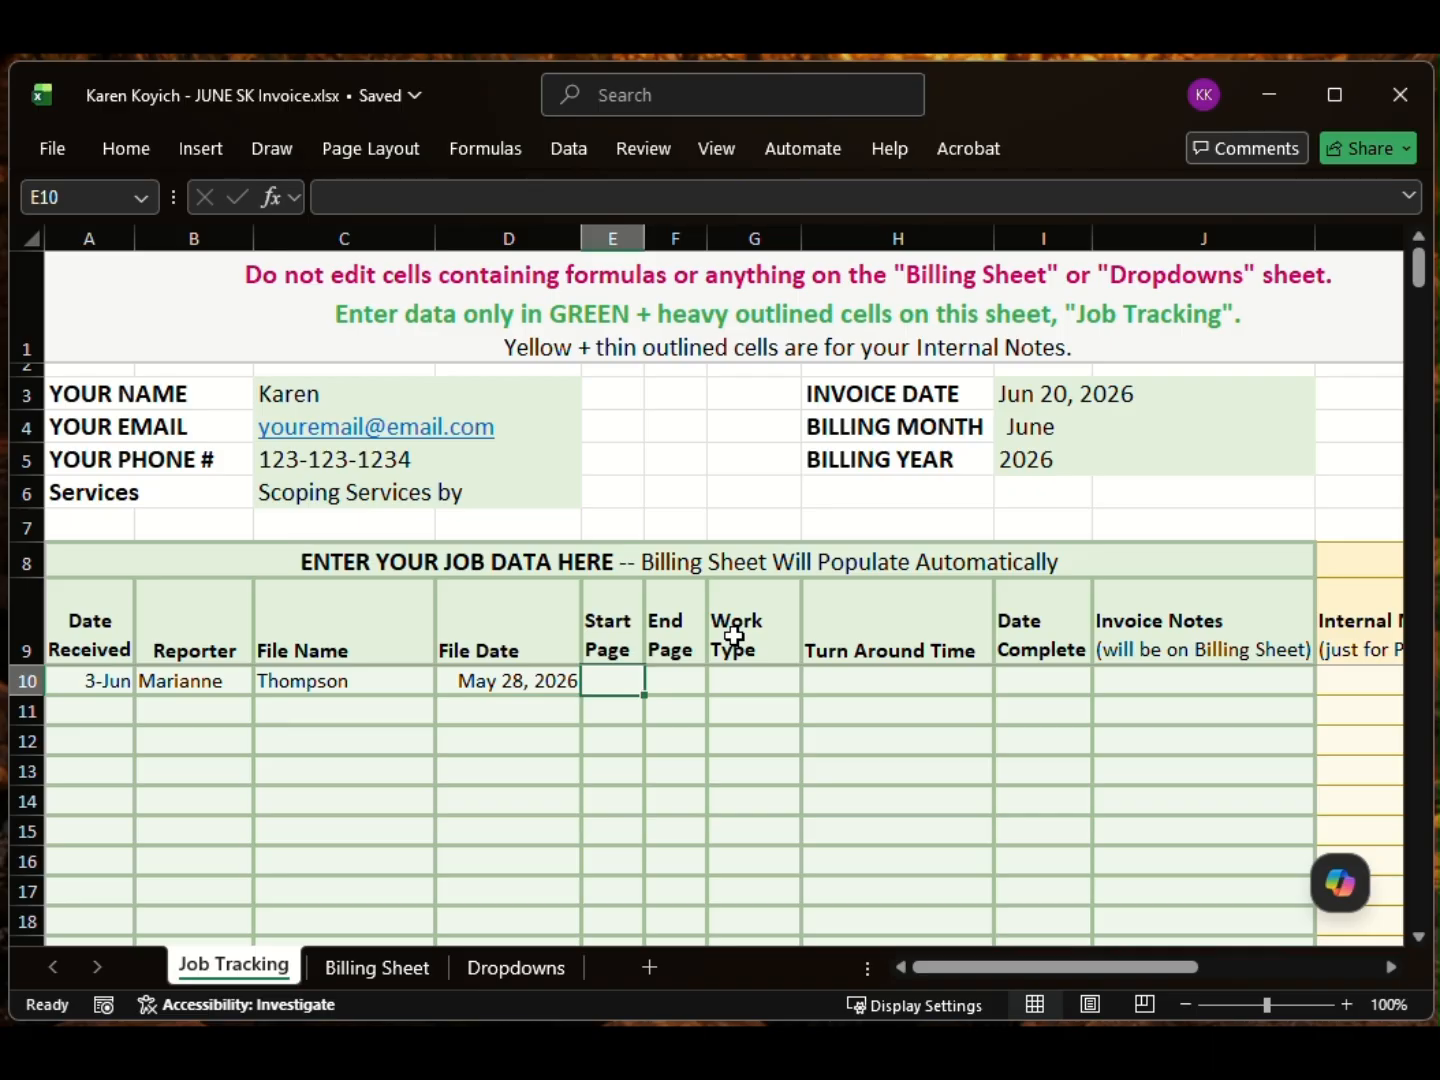
{"action": "type", "text": "1"}
{"action": "key", "text": "Tab"}
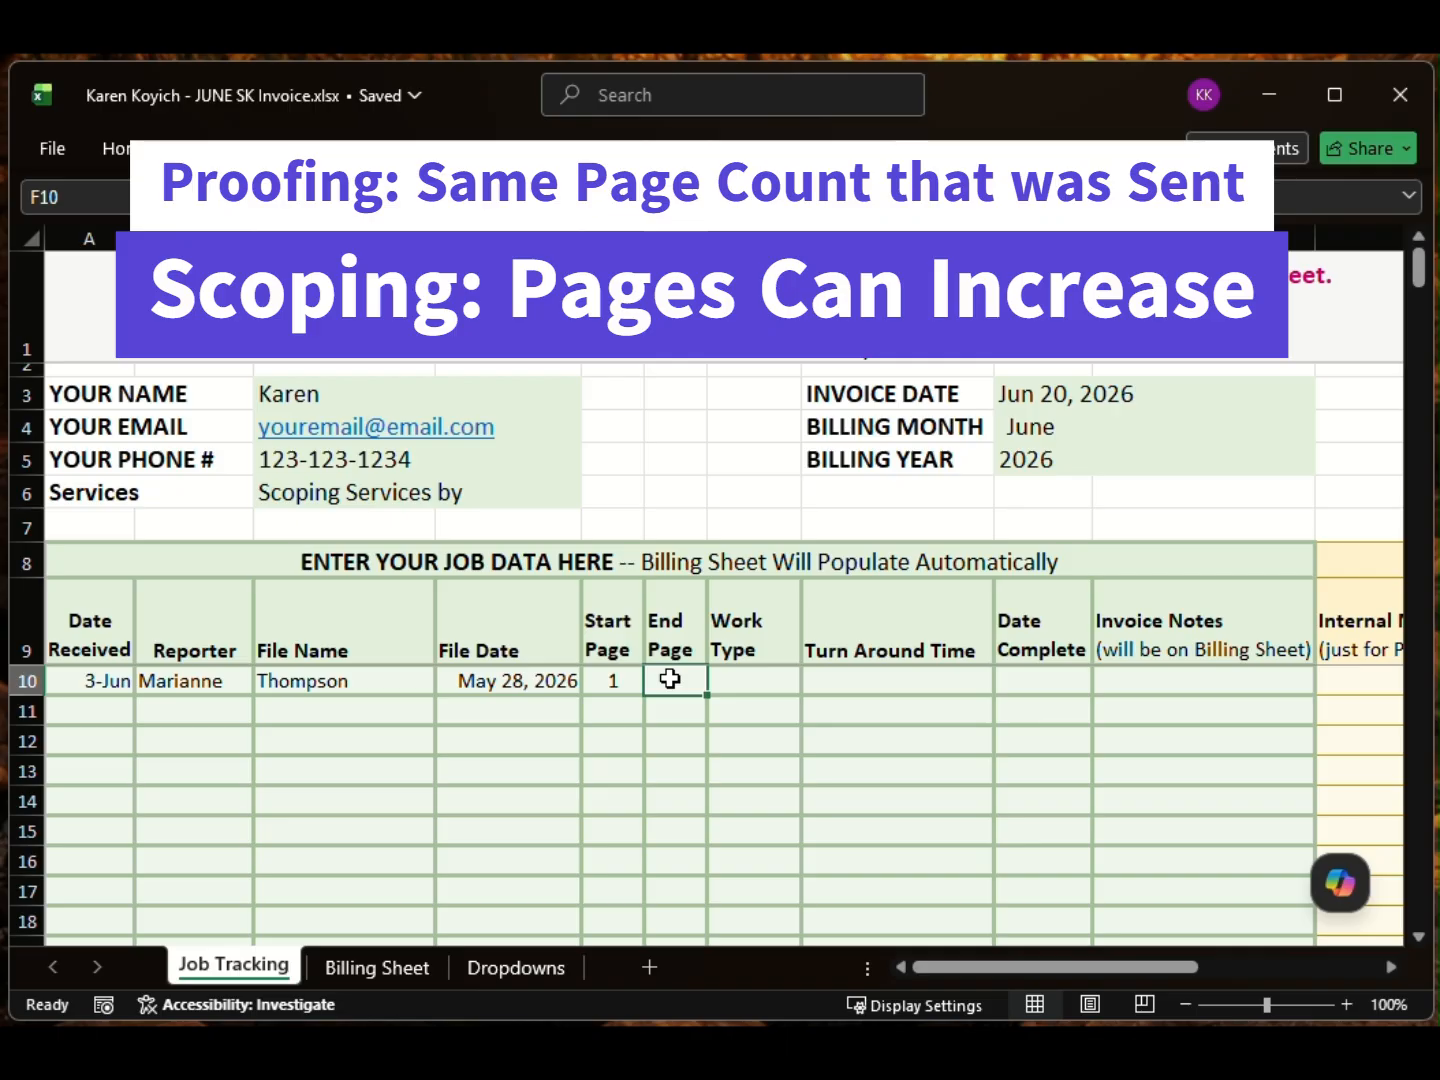
Step: Add the internal note 'original pages 1-75' in K10 and enter end page 85 in F10
{"action": "left_click_drag", "start_coordinate": [954, 970], "coordinate": [1058, 963]}
{"action": "left_click", "coordinate": [951, 675]}
{"action": "type", "text": "orig"}
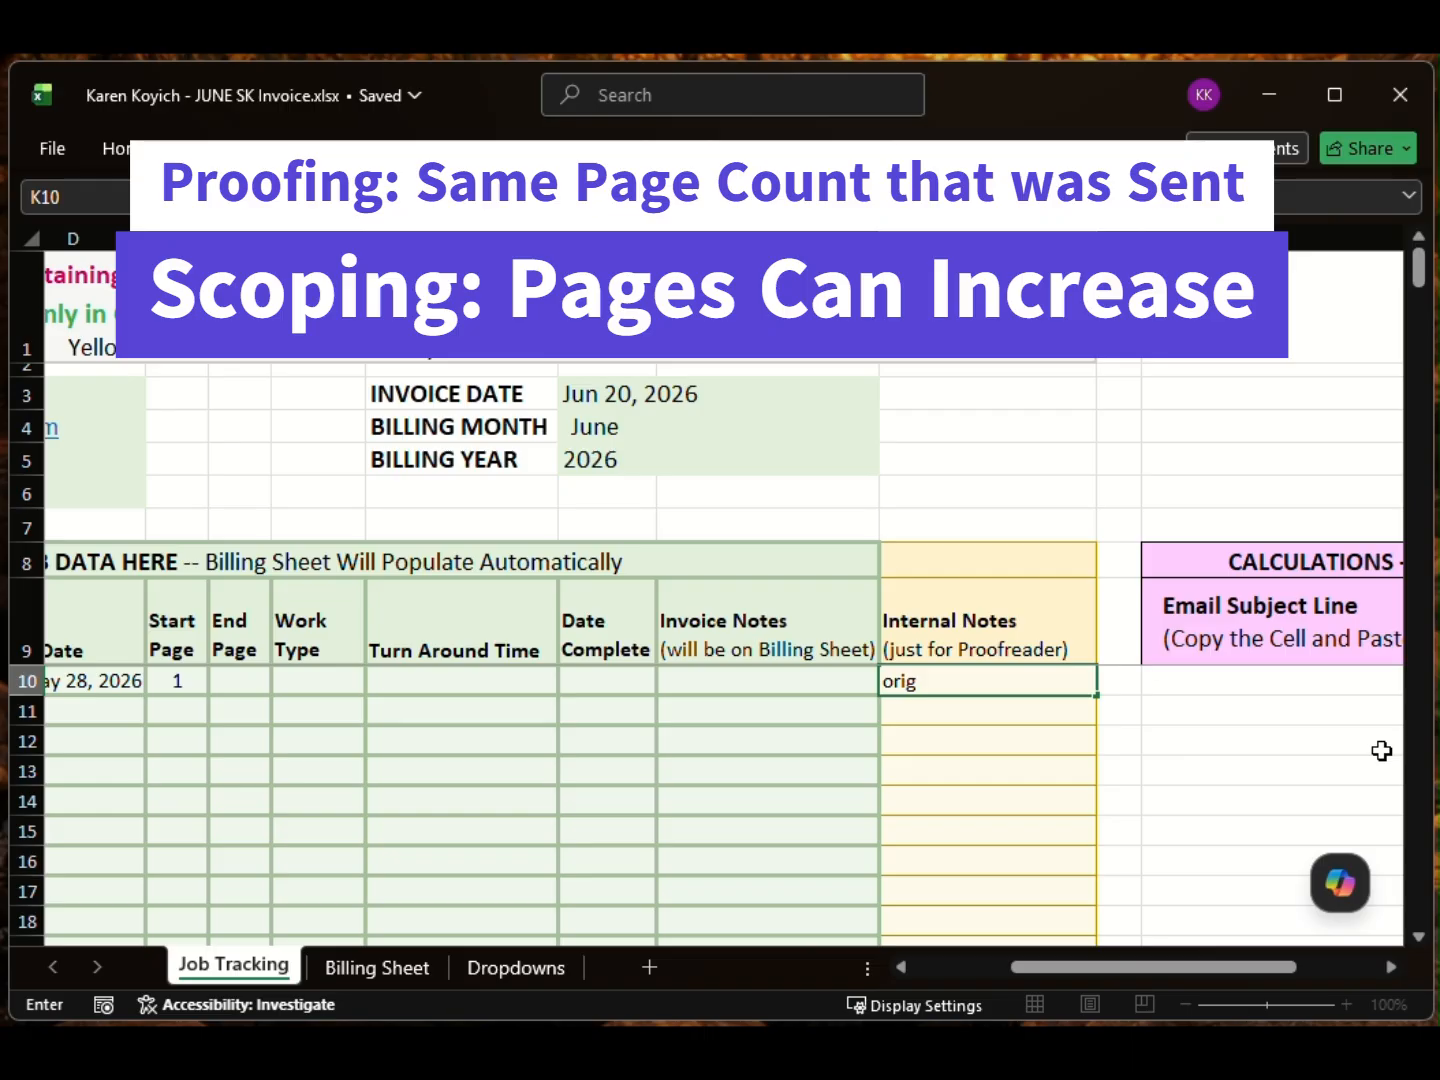
{"action": "type", "text": "niinal pages 1-75"}
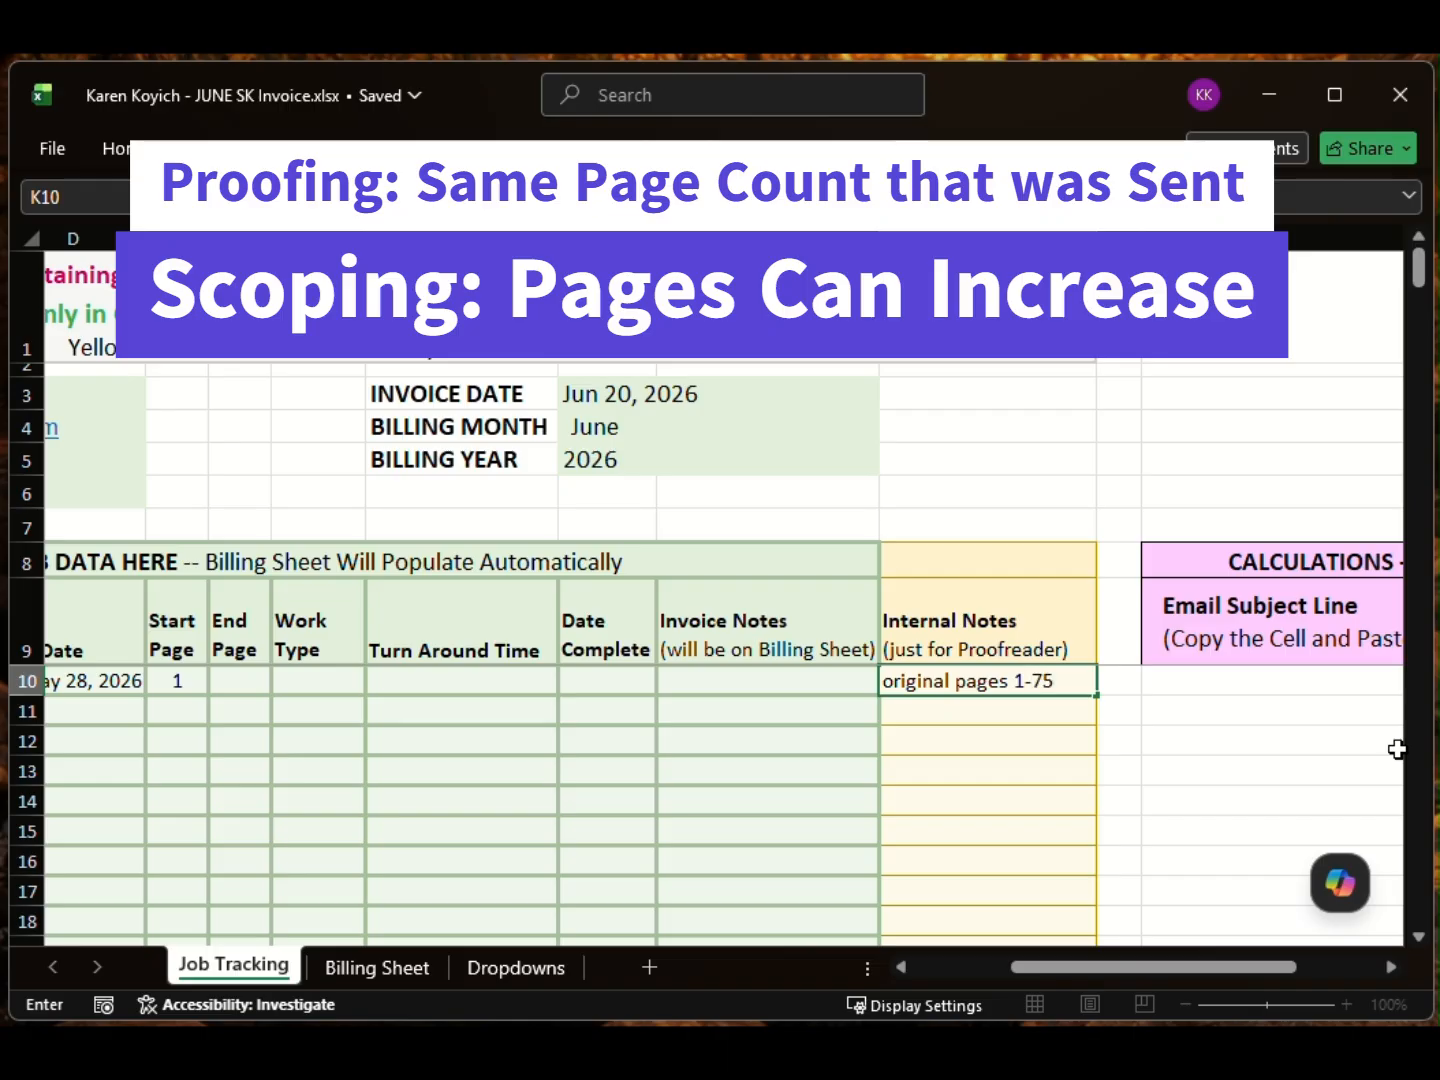
{"action": "left_click", "coordinate": [240, 679]}
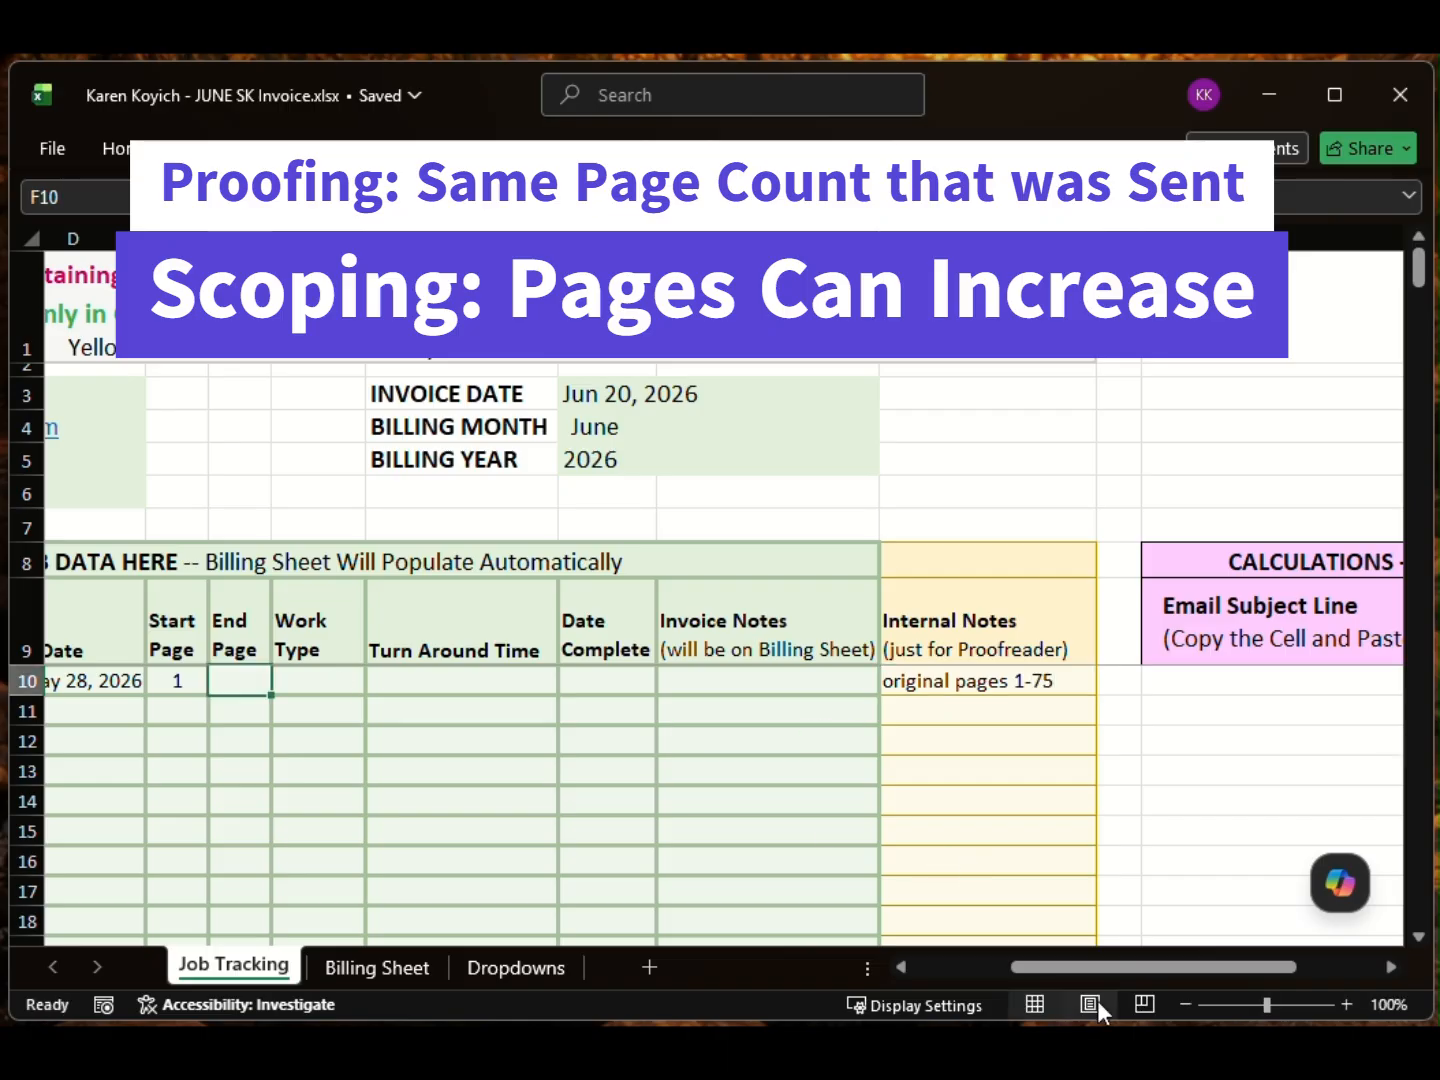
{"action": "left_click_drag", "start_coordinate": [1078, 968], "coordinate": [961, 966]}
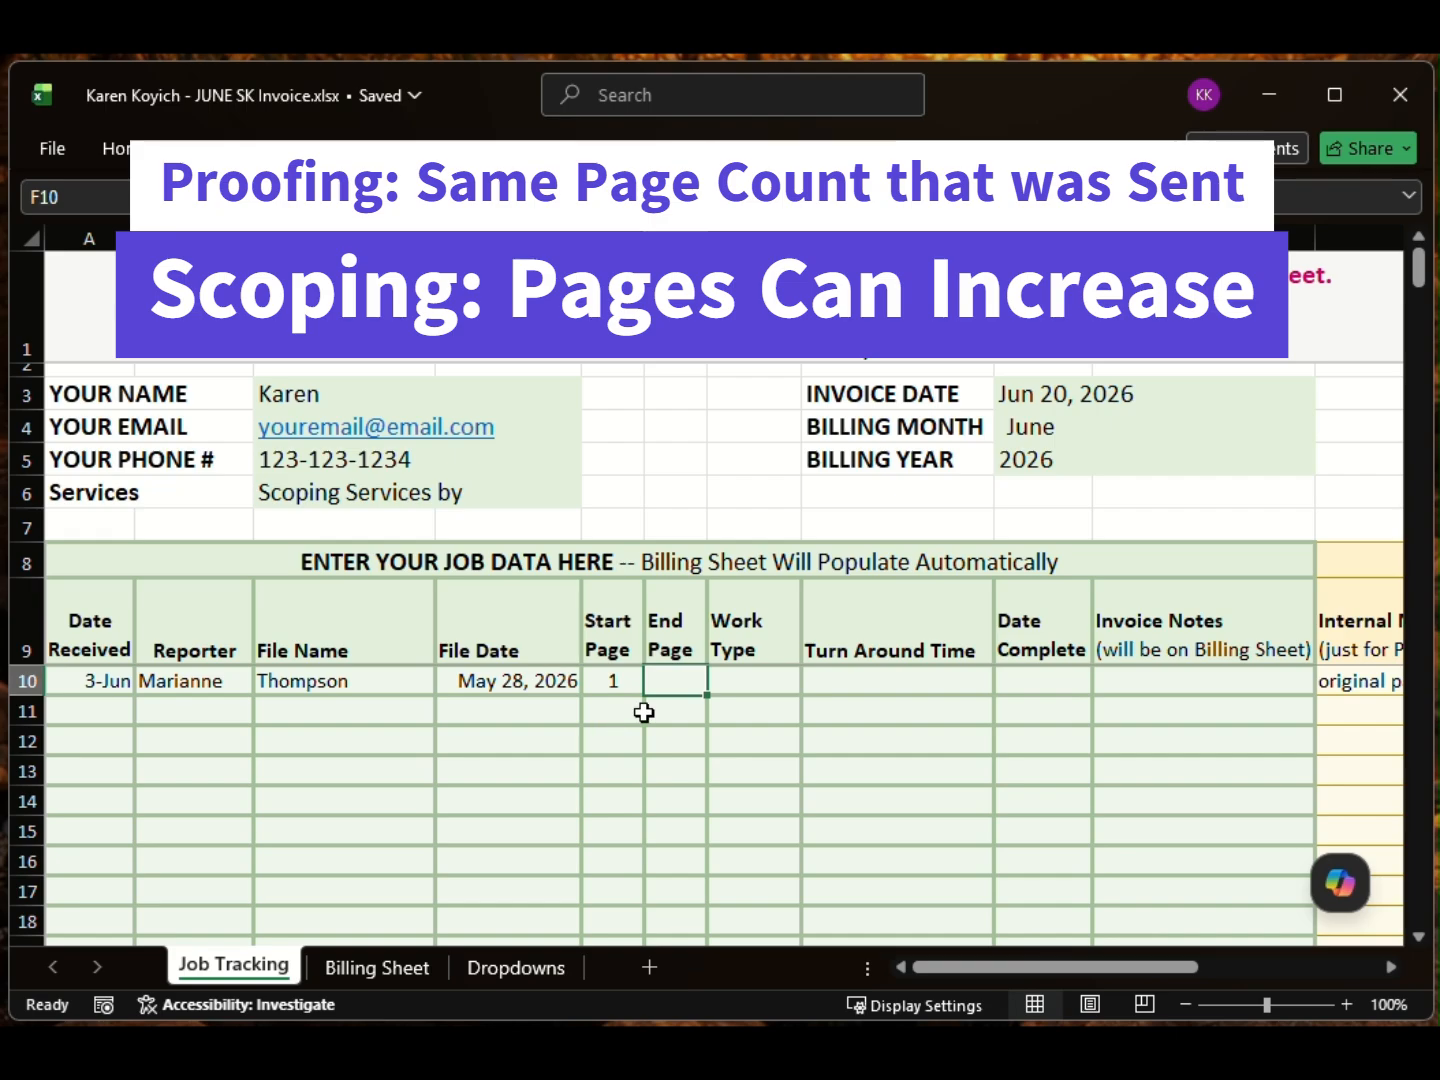
{"action": "type", "text": "85"}
{"action": "key", "text": "Tab"}
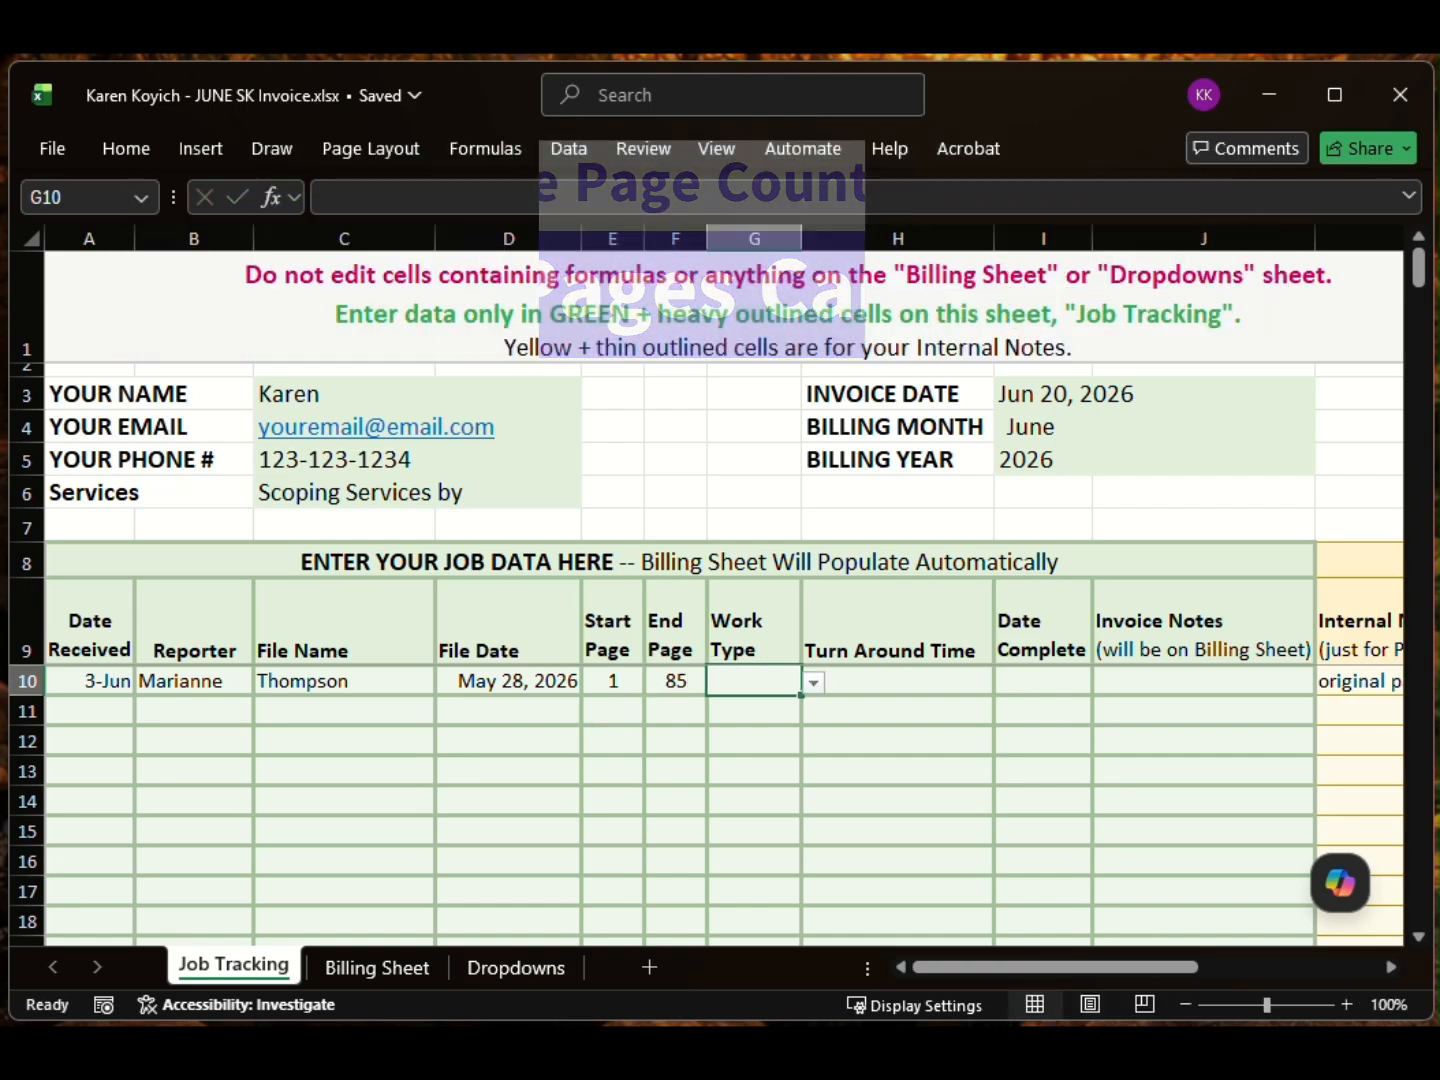
Step: Set row 10 to work type STD27, 7-Day Scope turnaround and completion date 9-Jun
{"action": "left_click", "coordinate": [814, 689]}
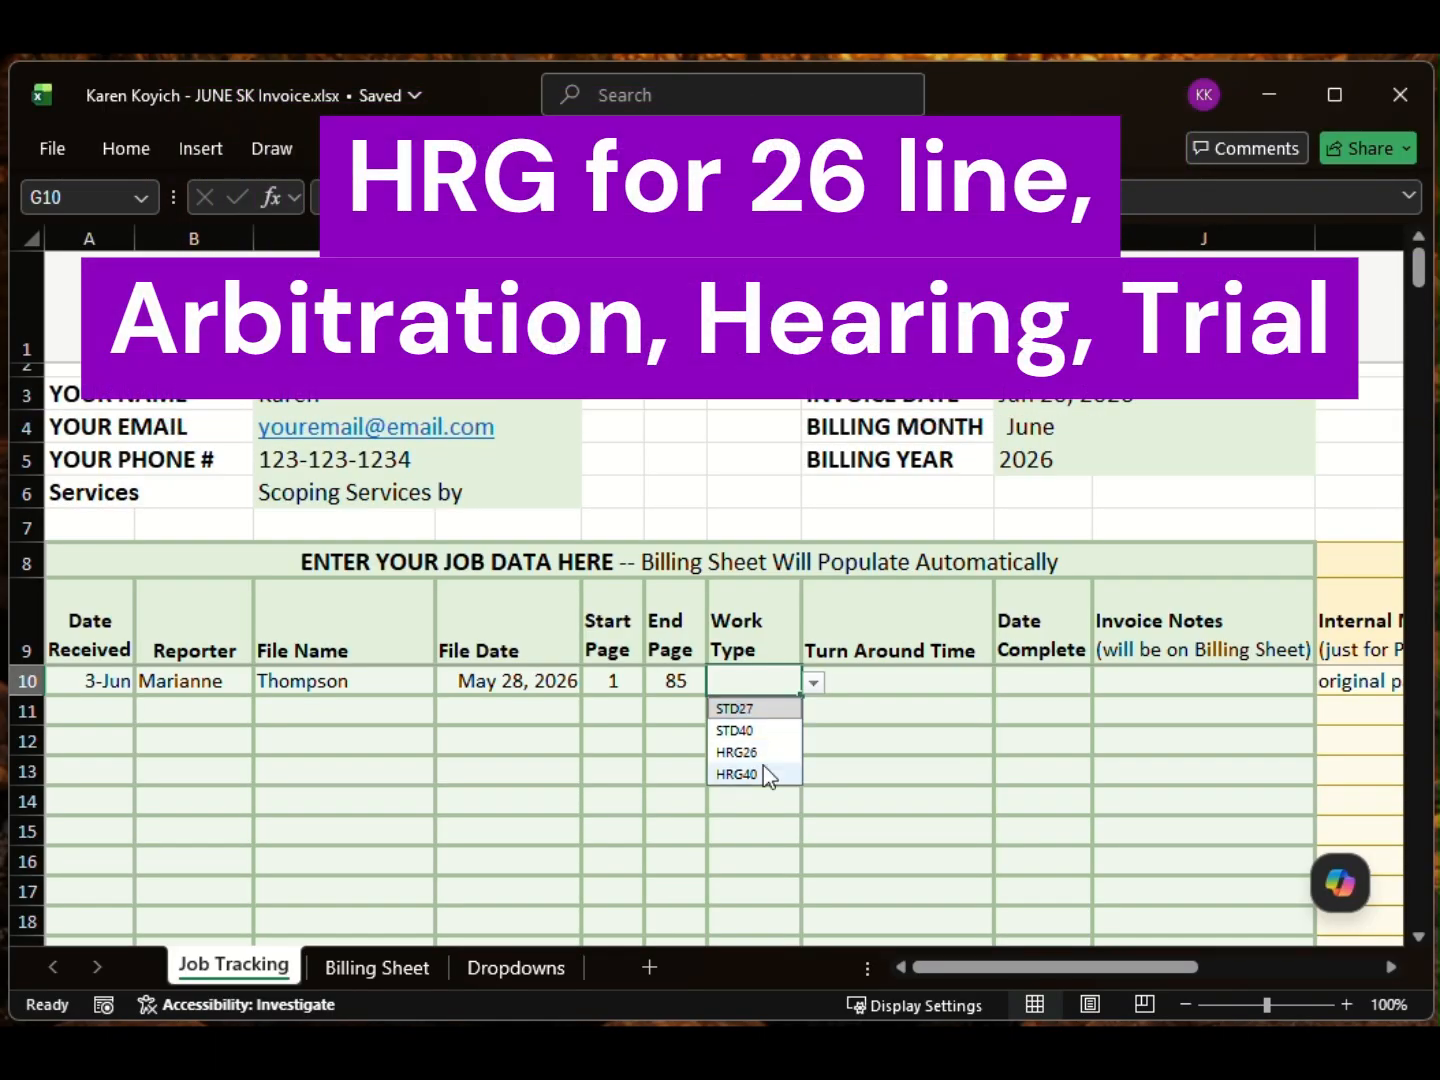
{"action": "left_click", "coordinate": [741, 707]}
{"action": "left_click", "coordinate": [932, 682]}
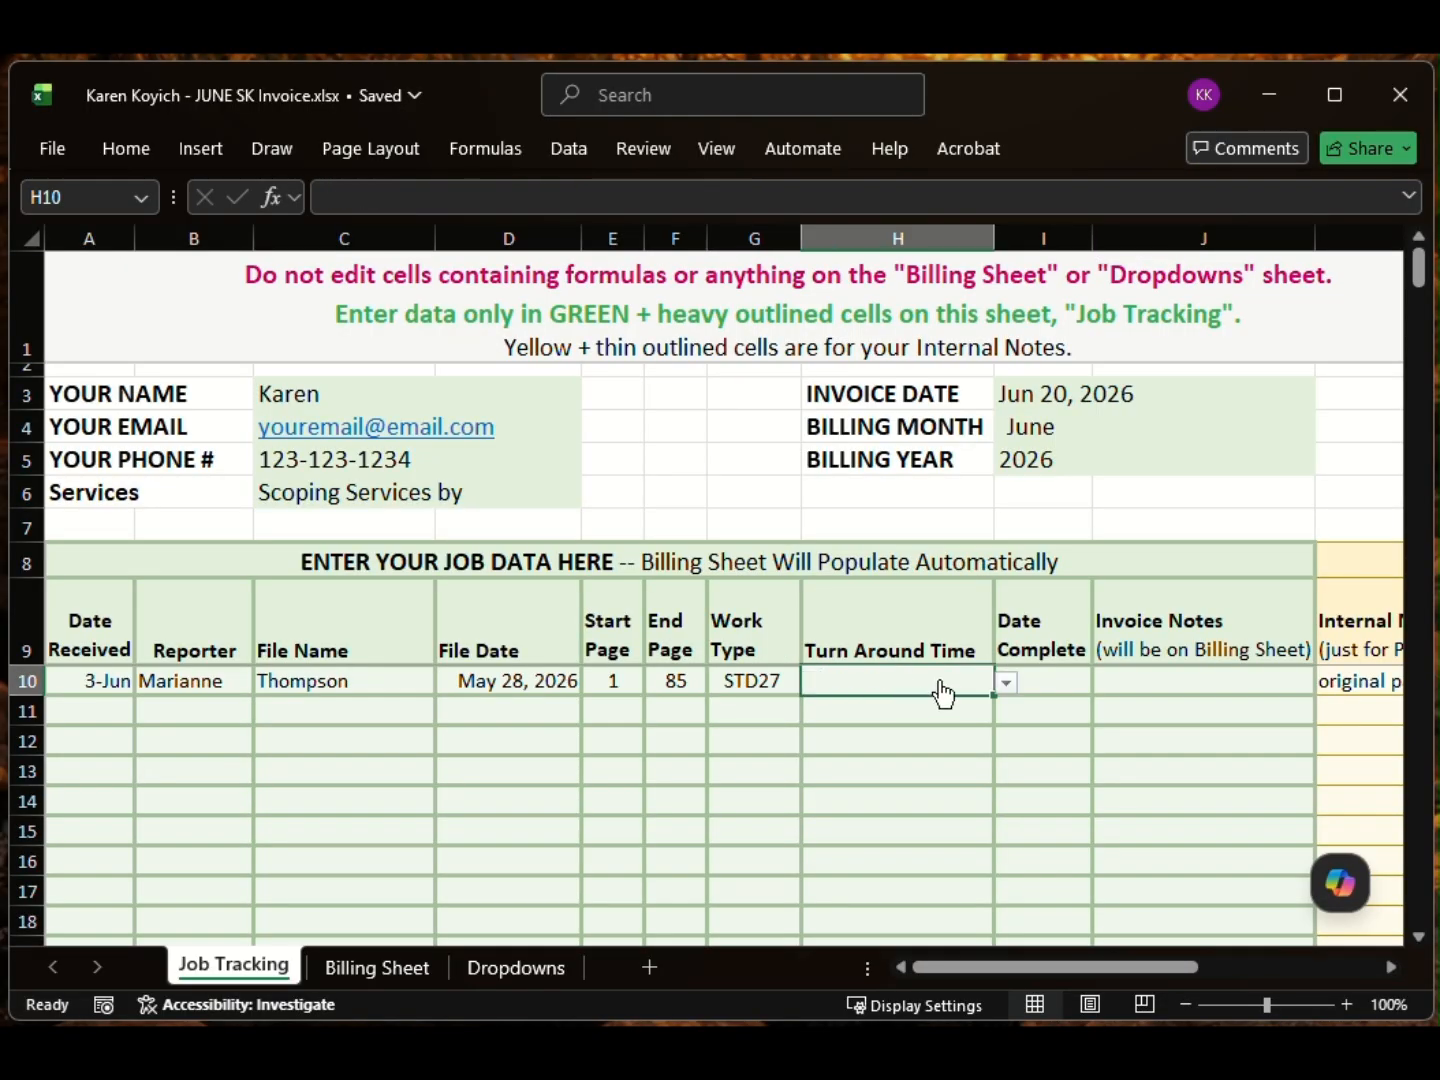
{"action": "left_click", "coordinate": [1006, 682]}
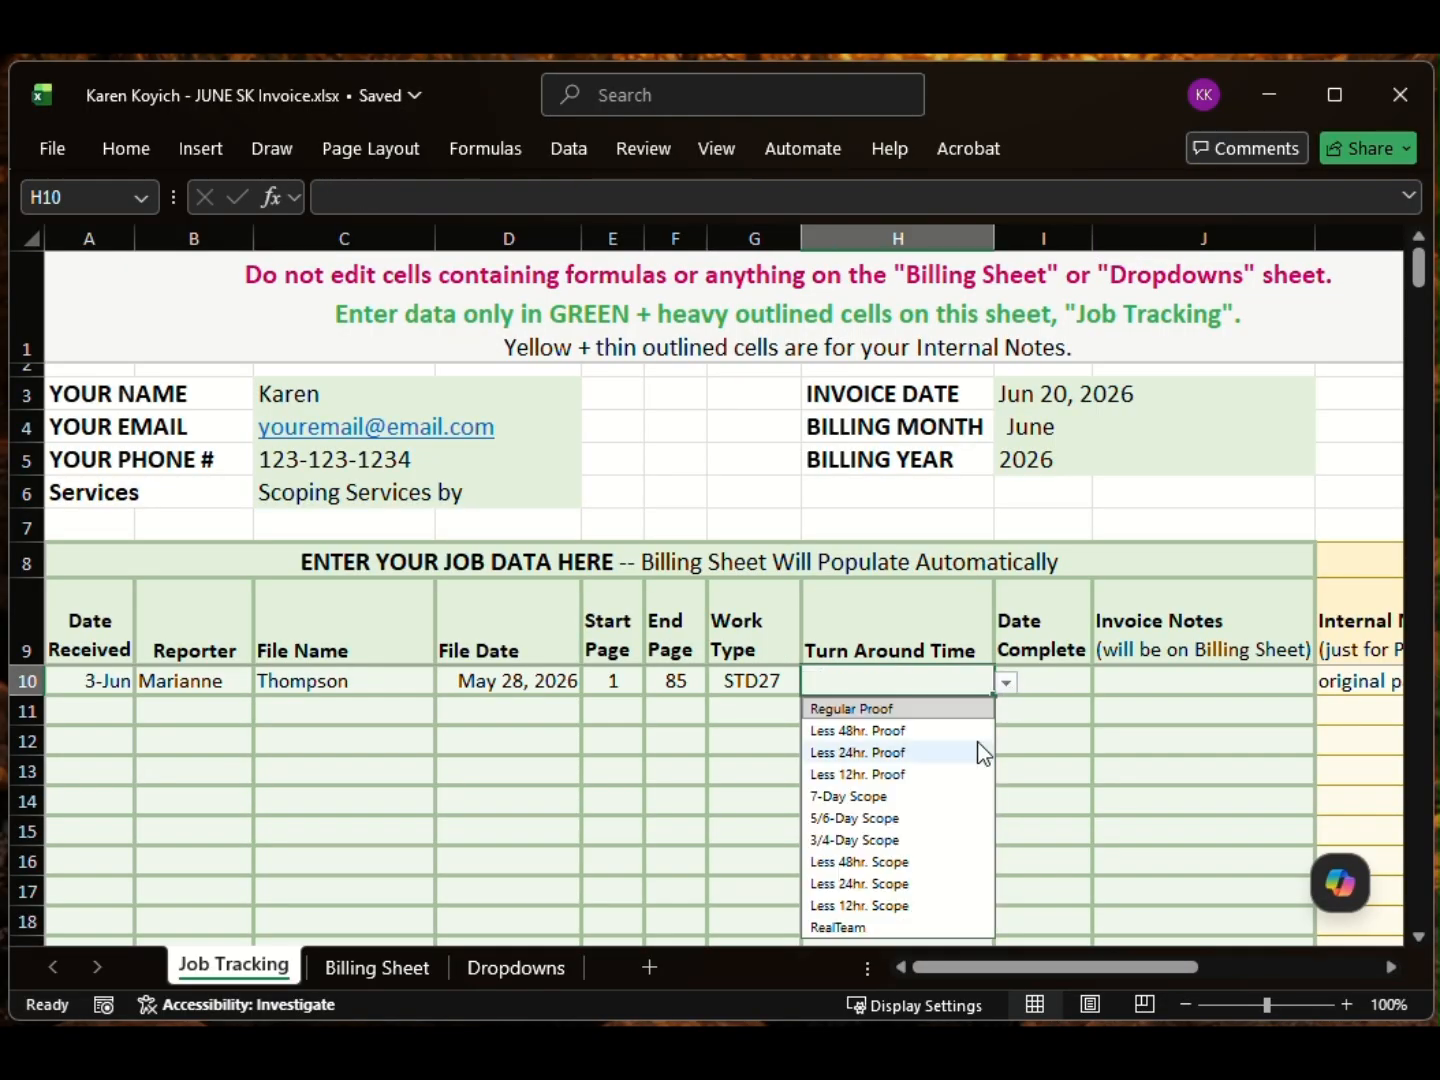
{"action": "left_click", "coordinate": [870, 800]}
{"action": "left_click", "coordinate": [1064, 681]}
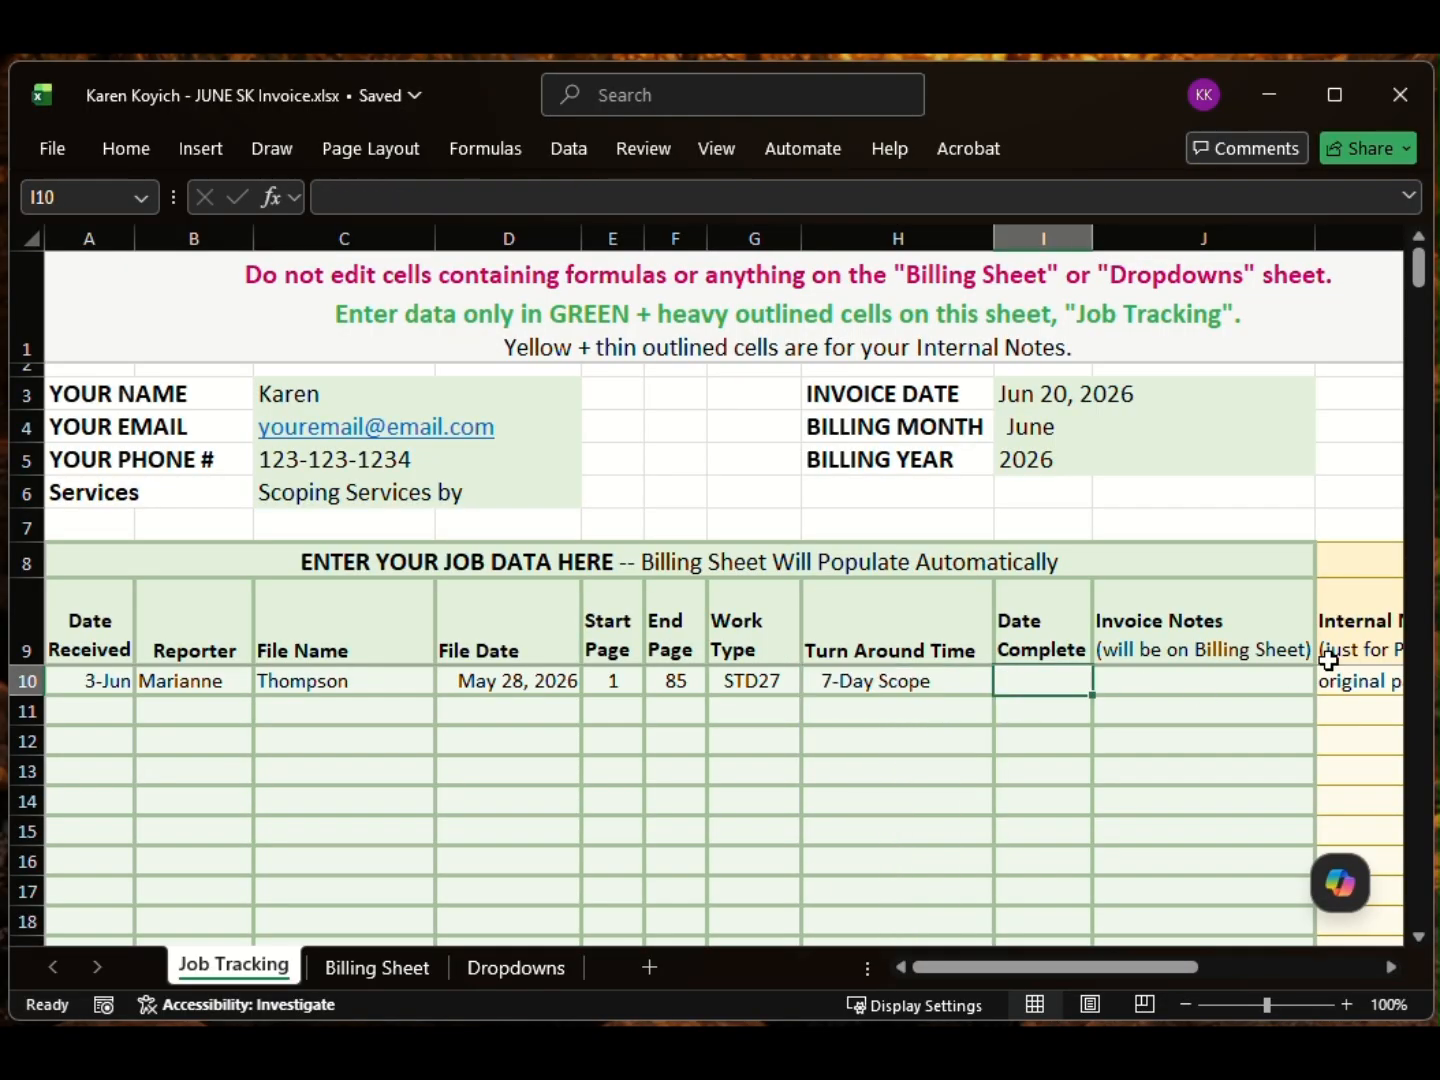
{"action": "type", "text": "jun 9"}
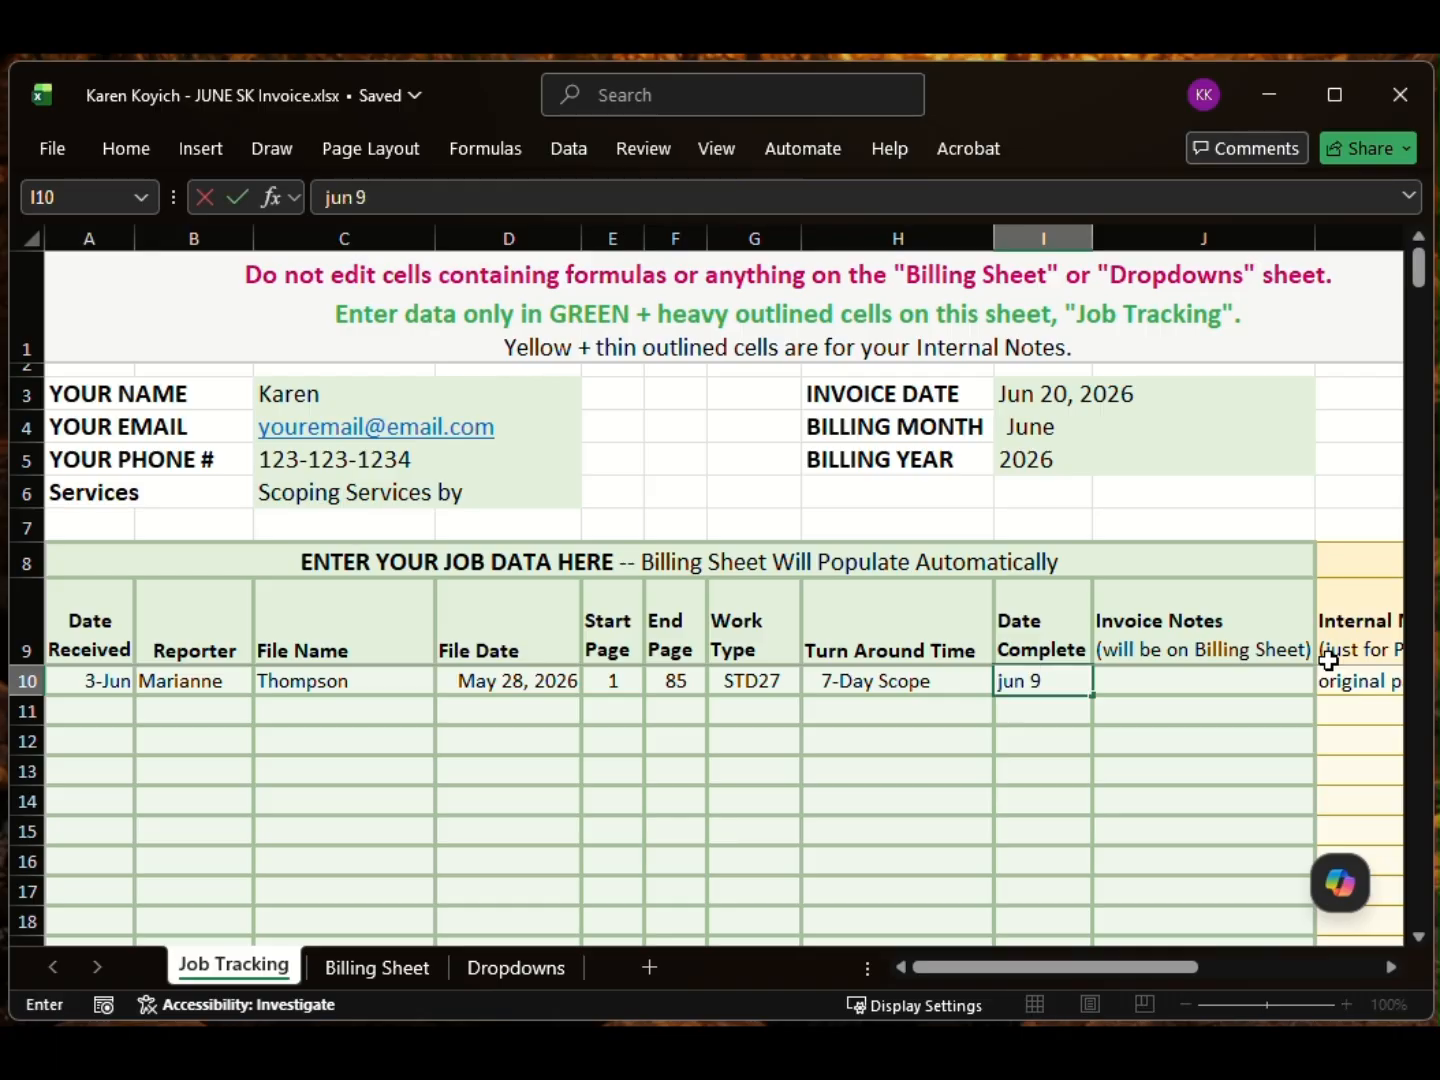
{"action": "key", "text": "Tab"}
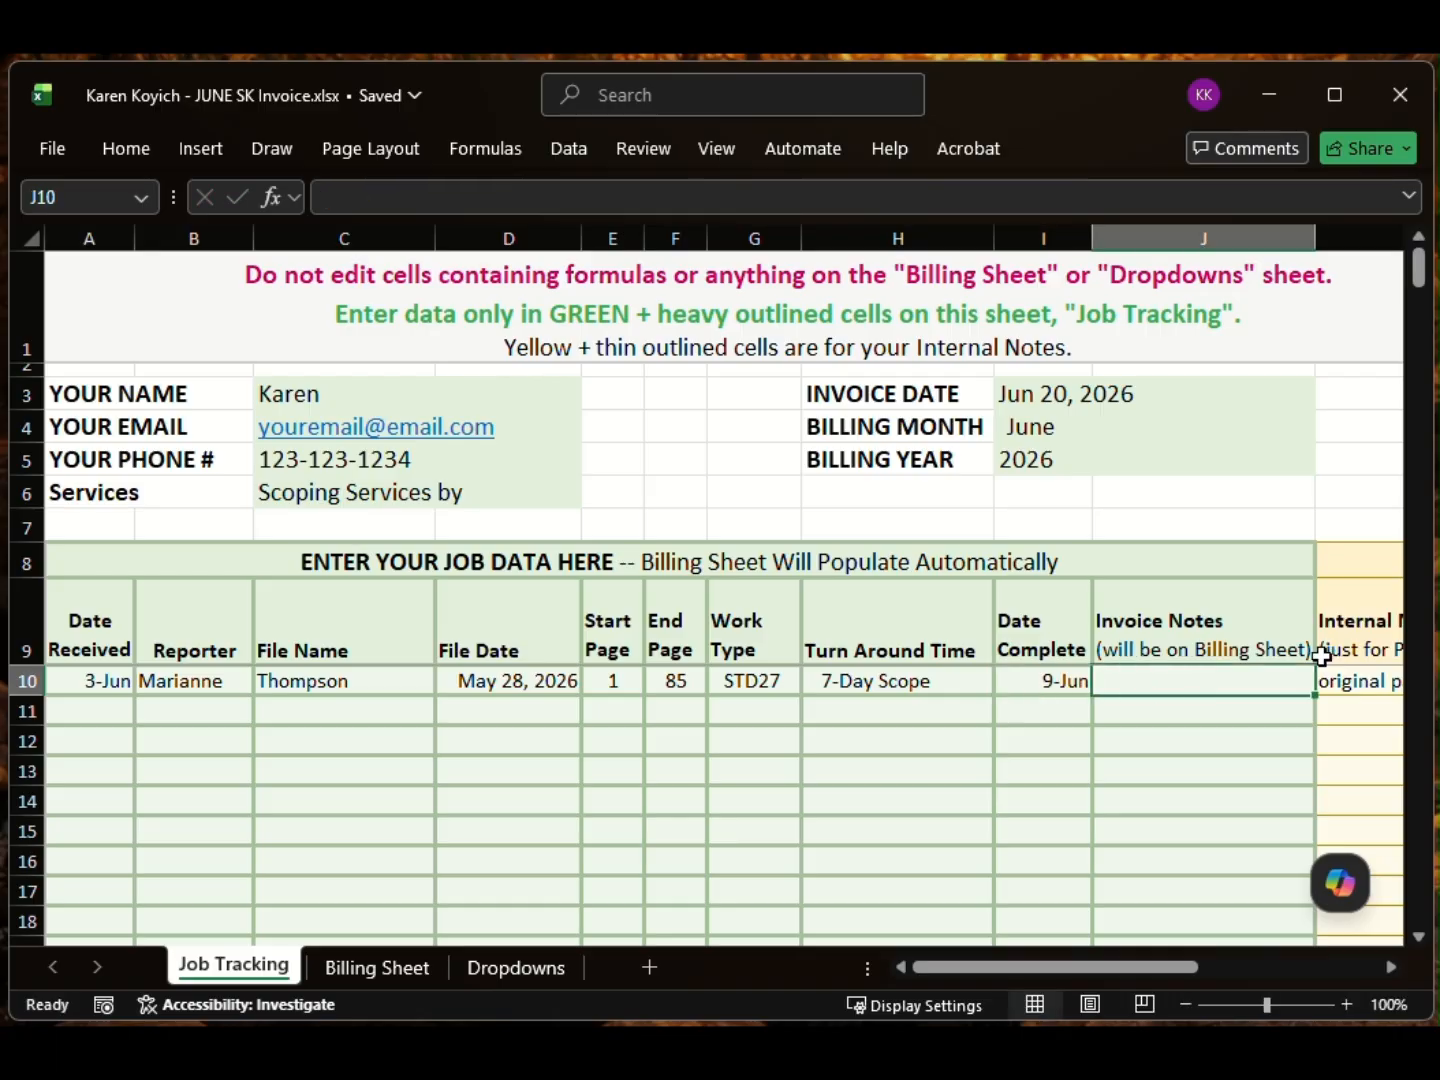
Step: Review the row 10 job fields and select the generated email subject line in M10
{"action": "mouse_move", "coordinate": [992, 972]}
{"action": "left_mouse_down"}
{"action": "mouse_move", "coordinate": [1175, 969]}
{"action": "mouse_move", "coordinate": [993, 968]}
{"action": "left_mouse_up"}
{"action": "left_click_drag", "start_coordinate": [177, 679], "coordinate": [938, 682]}
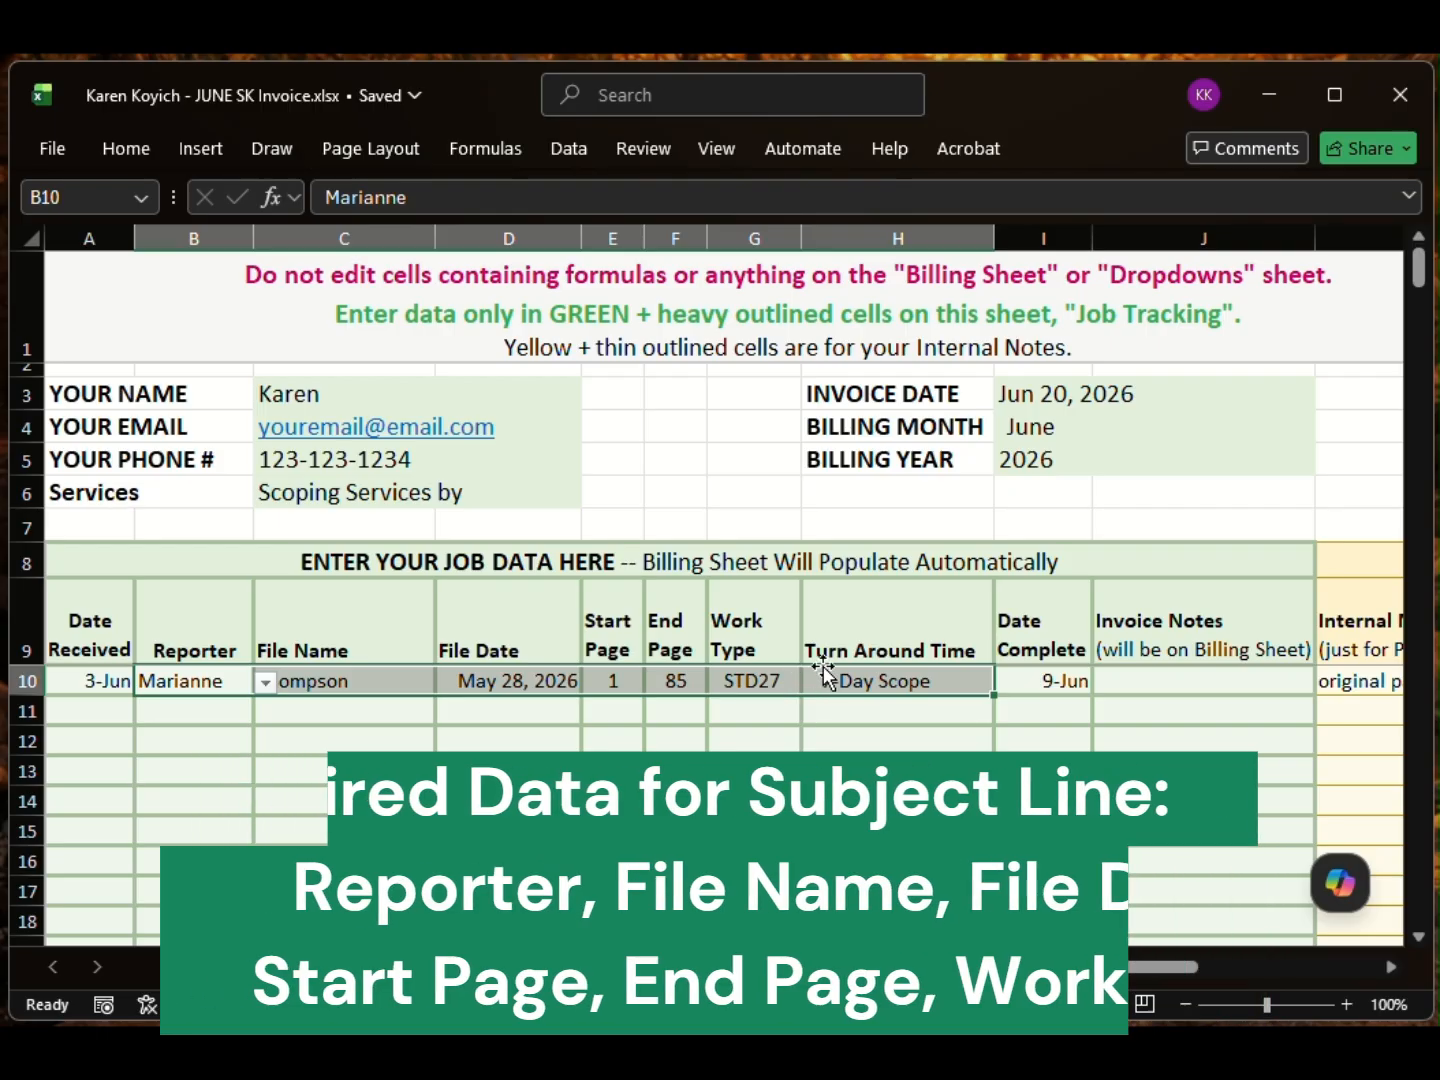
{"action": "left_click_drag", "start_coordinate": [1066, 966], "coordinate": [1302, 964]}
{"action": "left_click", "coordinate": [1054, 679]}
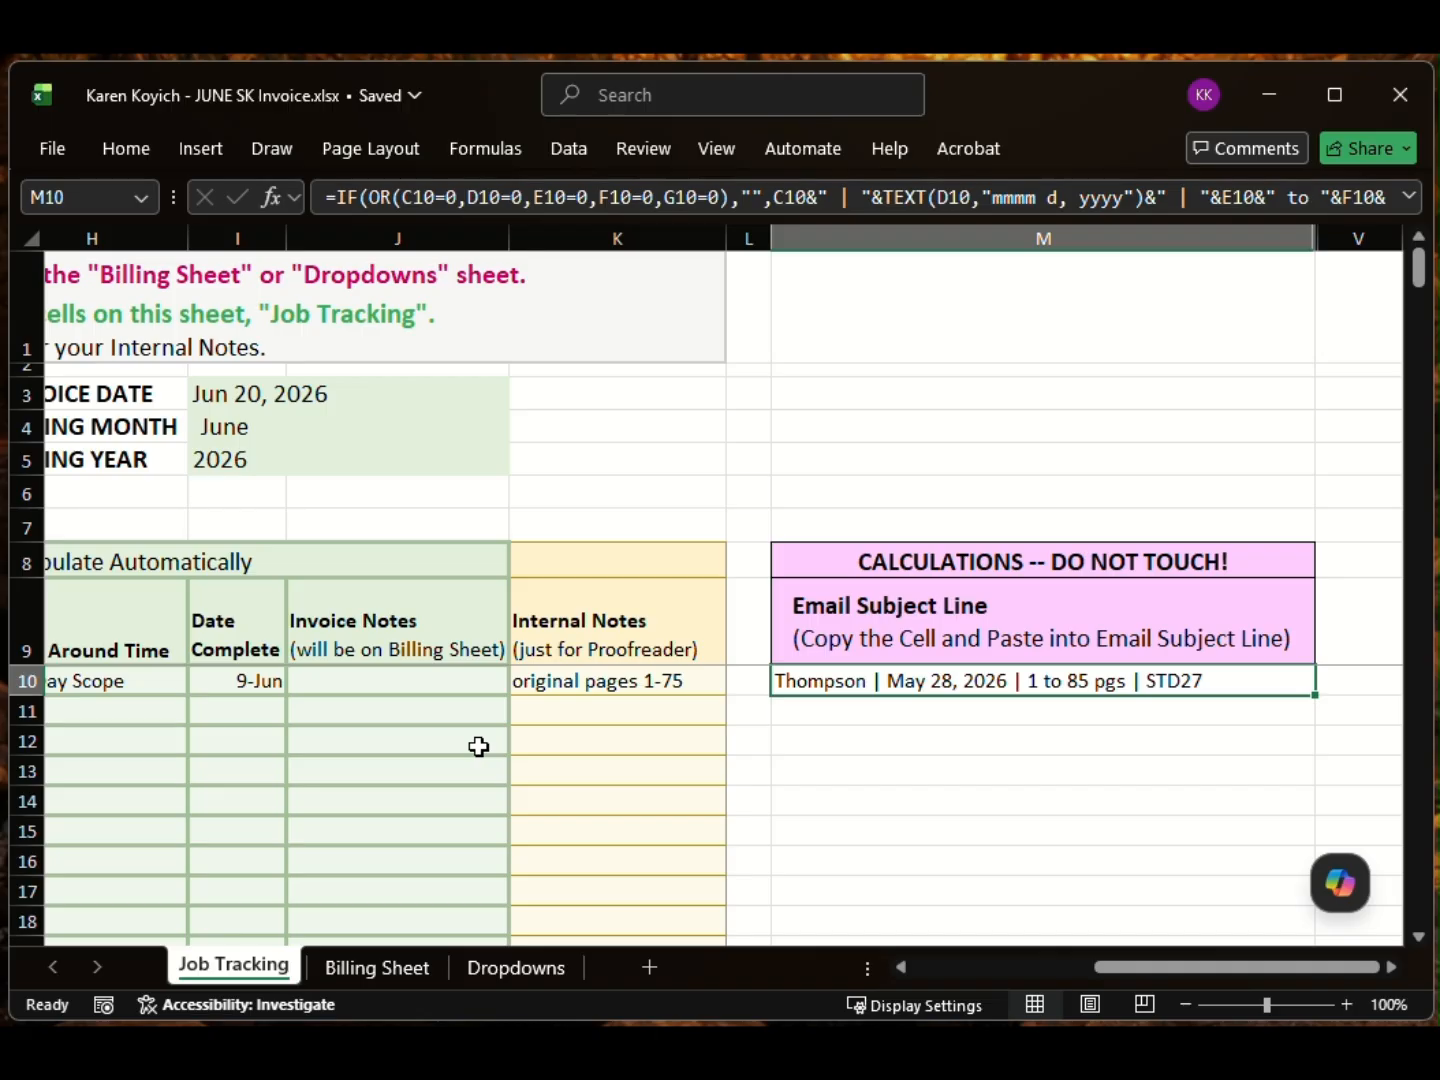
Step: Compose a Gmail message addressed to the SideKick owner, then return to the Excel workbook
{"action": "key", "text": "alt+Tab"}
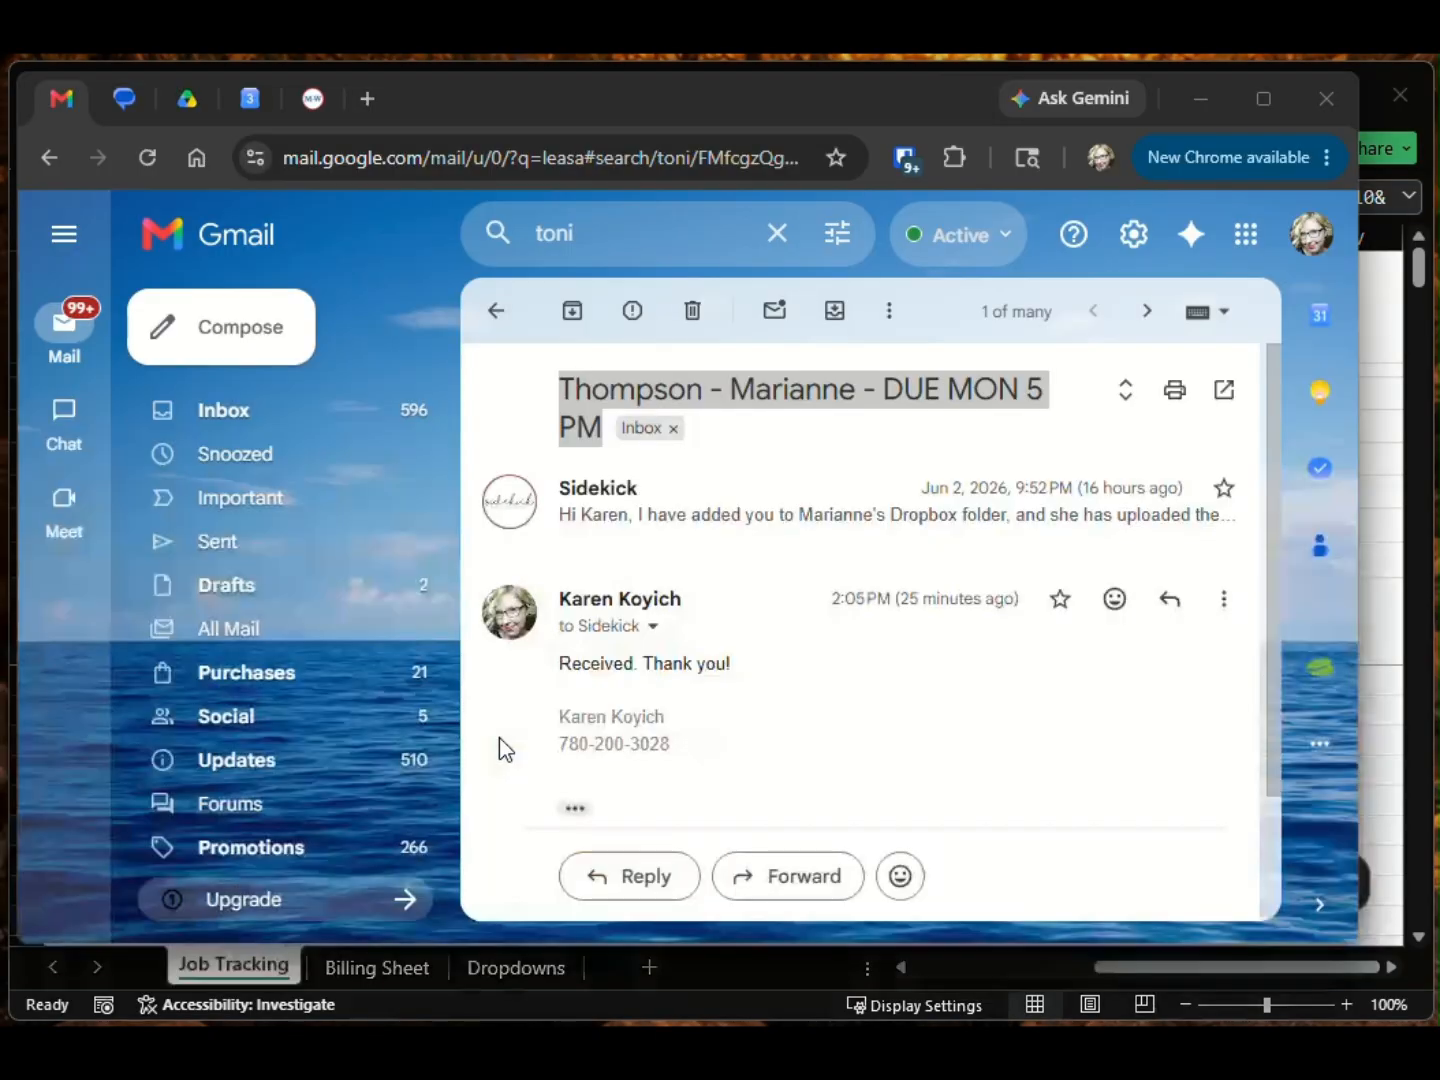
{"action": "left_click", "coordinate": [286, 340]}
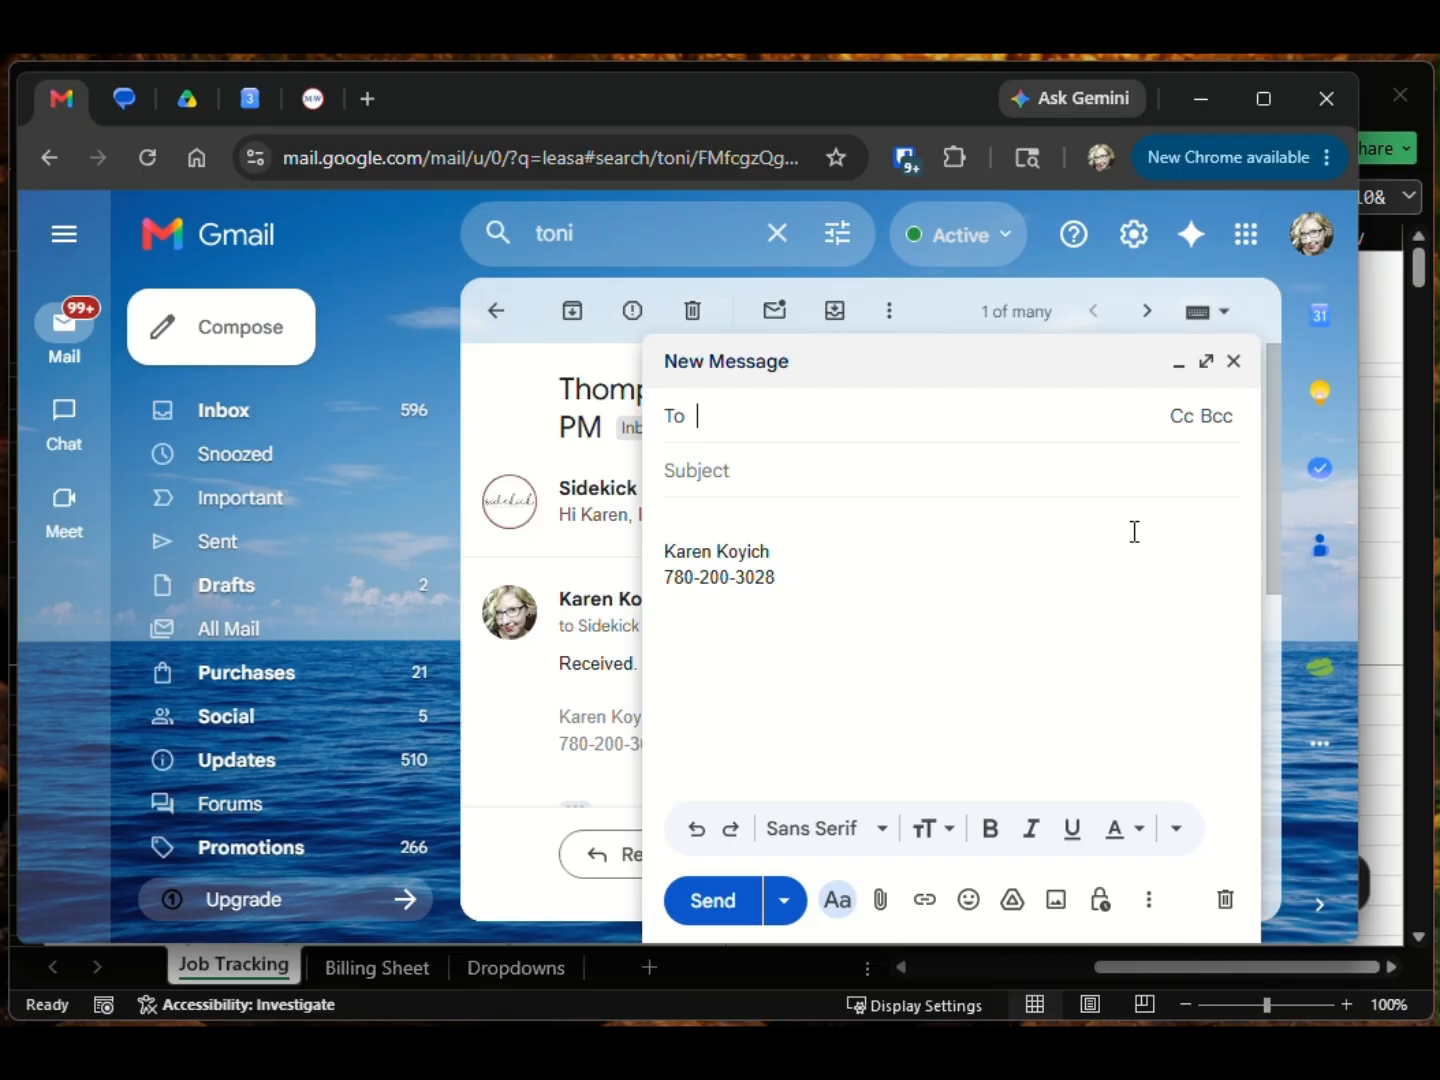
{"action": "type", "text": "to"}
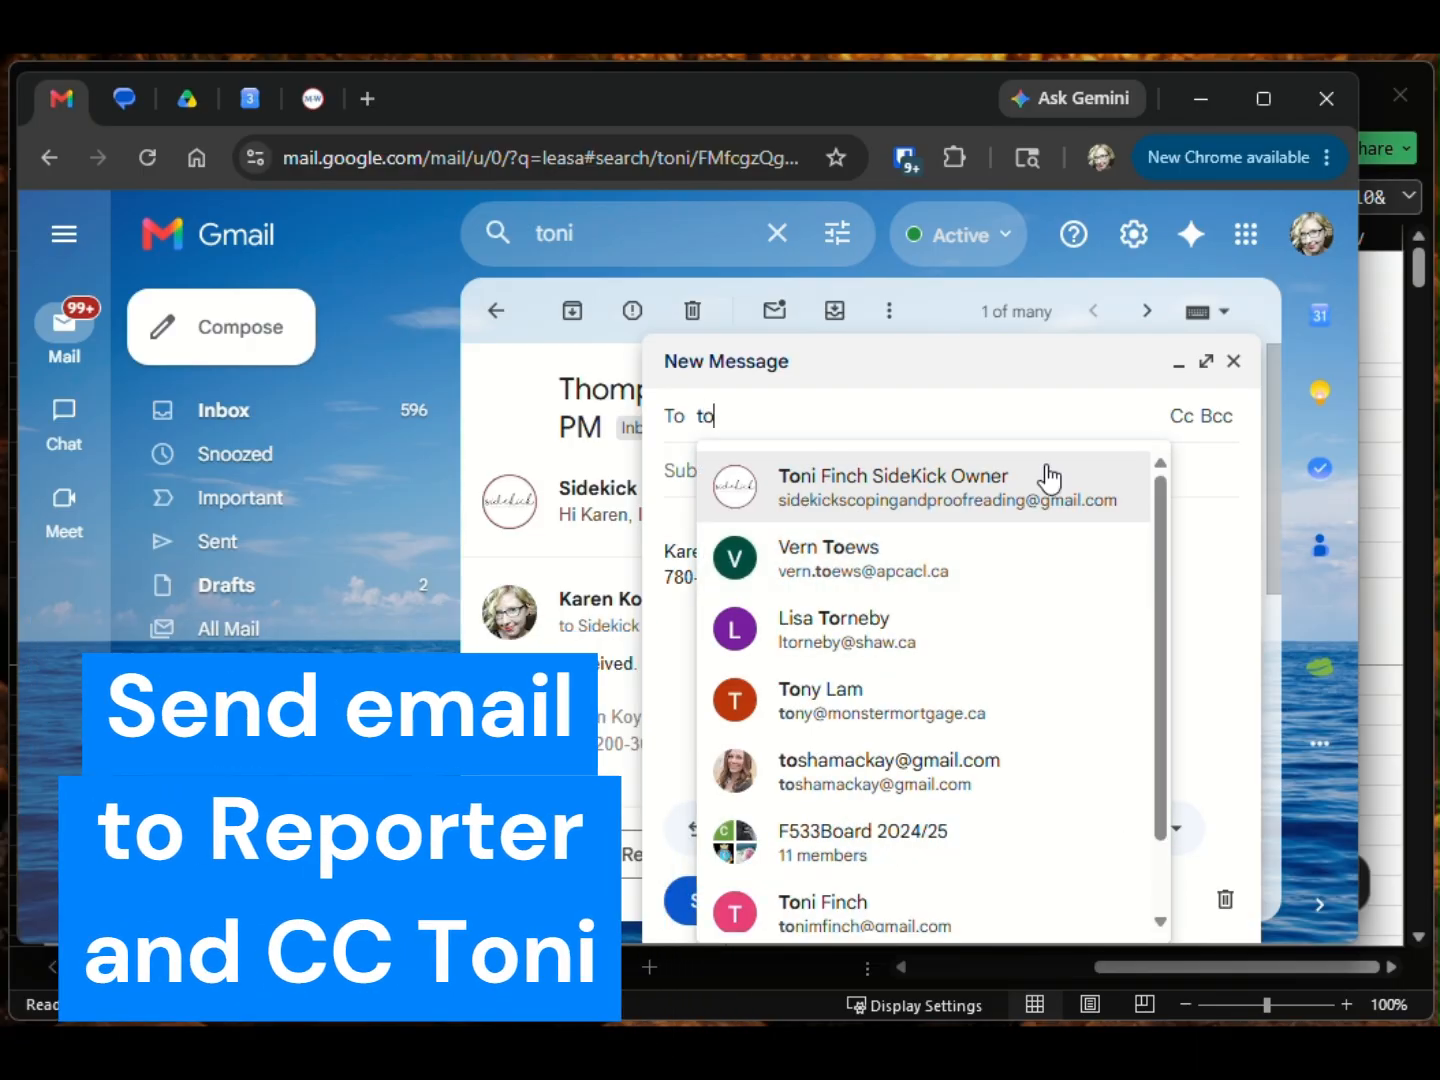
{"action": "left_click", "coordinate": [1052, 478]}
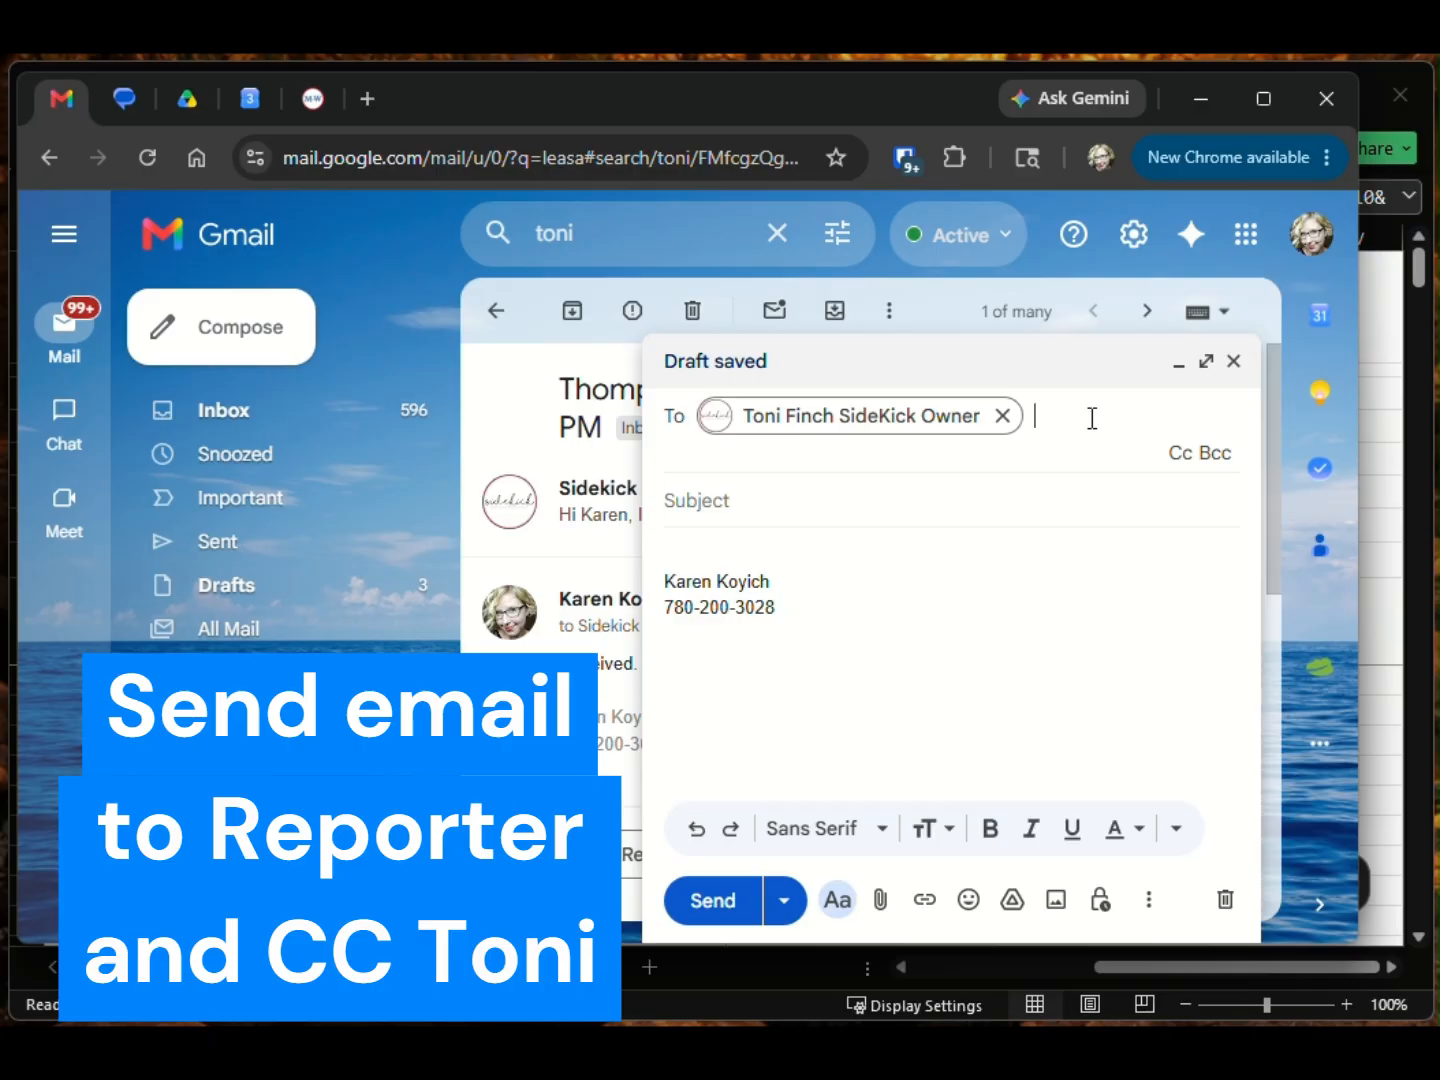
{"action": "left_click", "coordinate": [771, 505]}
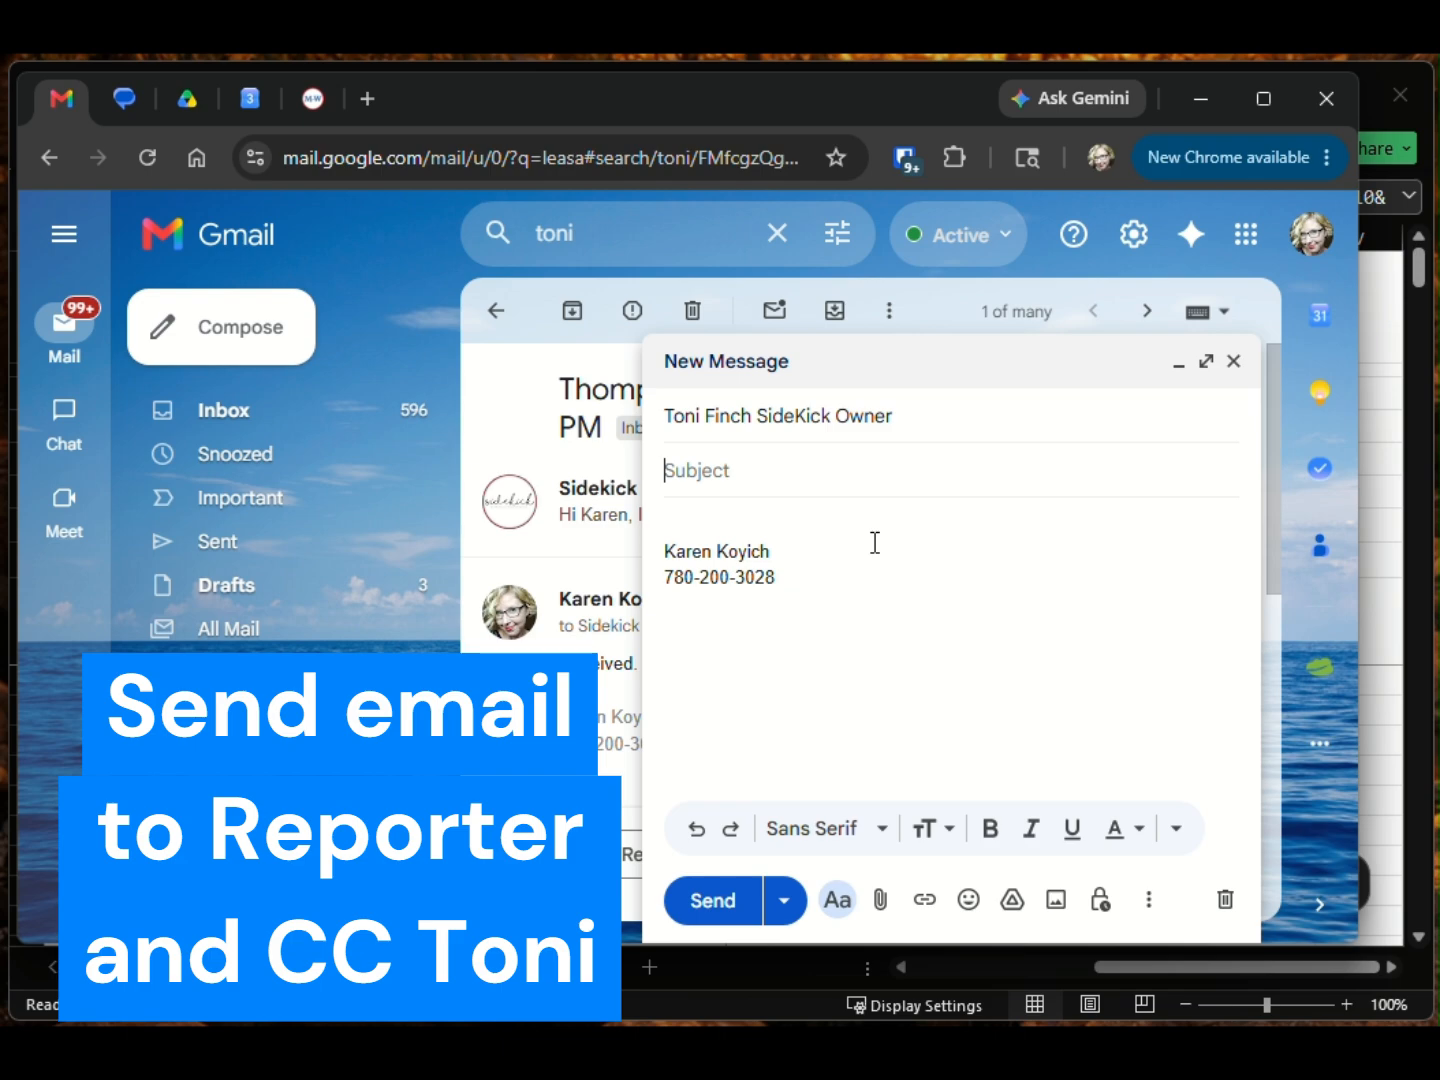
{"action": "key", "text": "alt+Tab"}
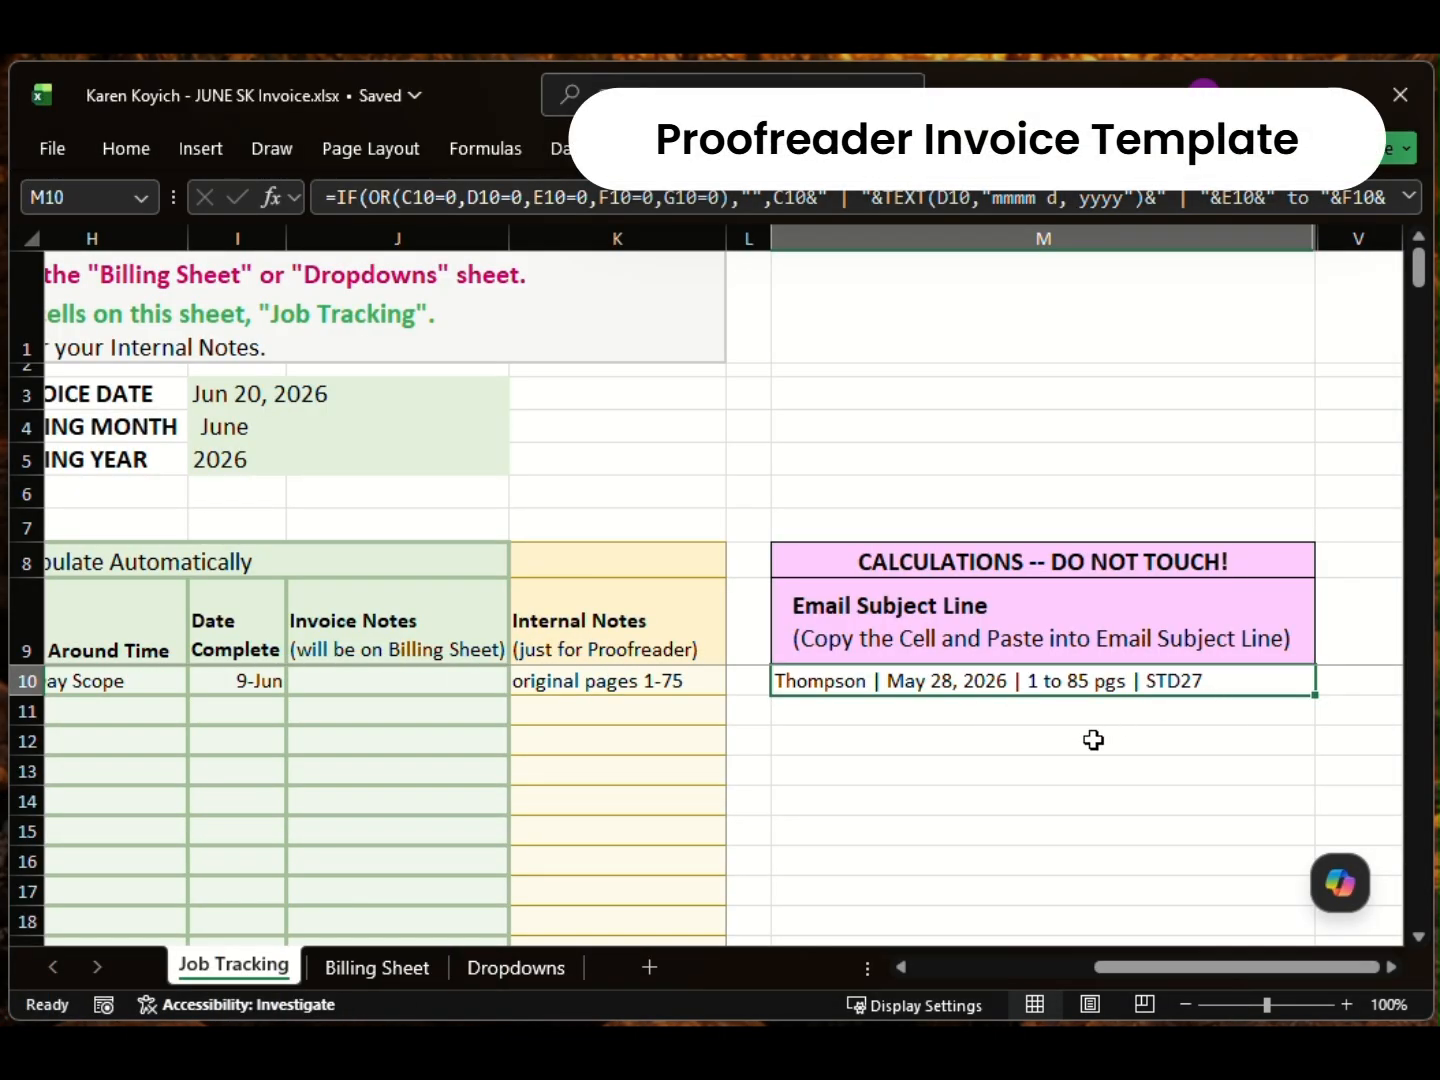
Step: Paste the M10 subject 'Thompson | May 28, 2026 | 1 to 85 pgs | STD27' into the Gmail draft
{"action": "key", "text": "ctrl+c"}
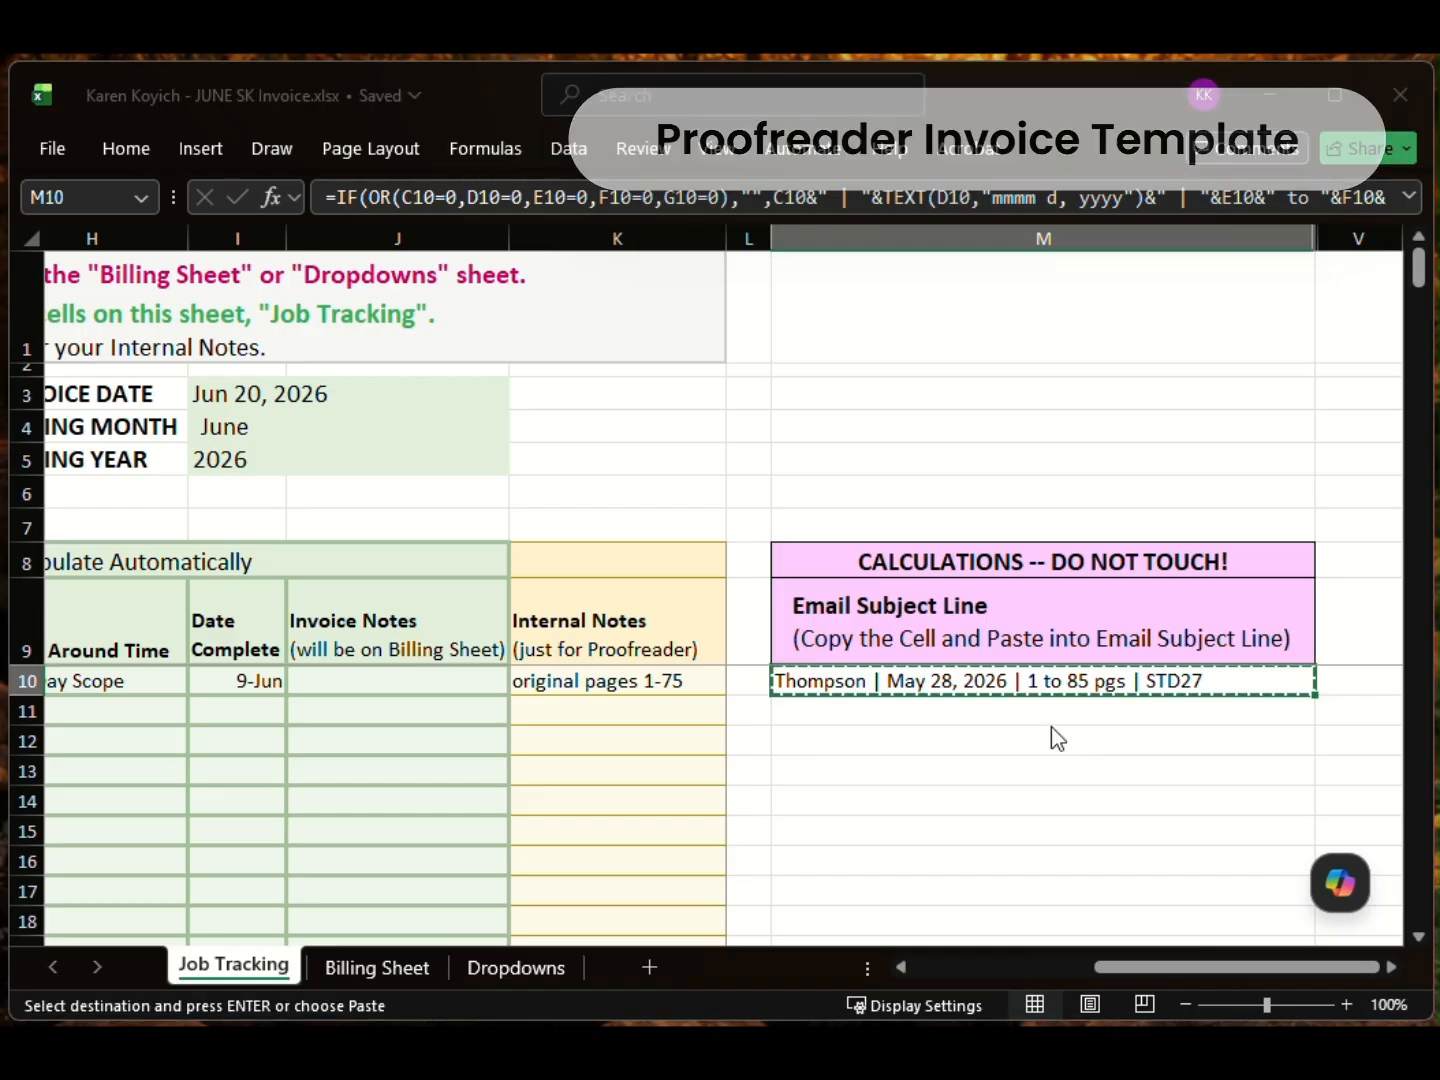
{"action": "key", "text": "alt+Tab"}
{"action": "key", "text": "ctrl+v"}
{"action": "key", "text": "Tab"}
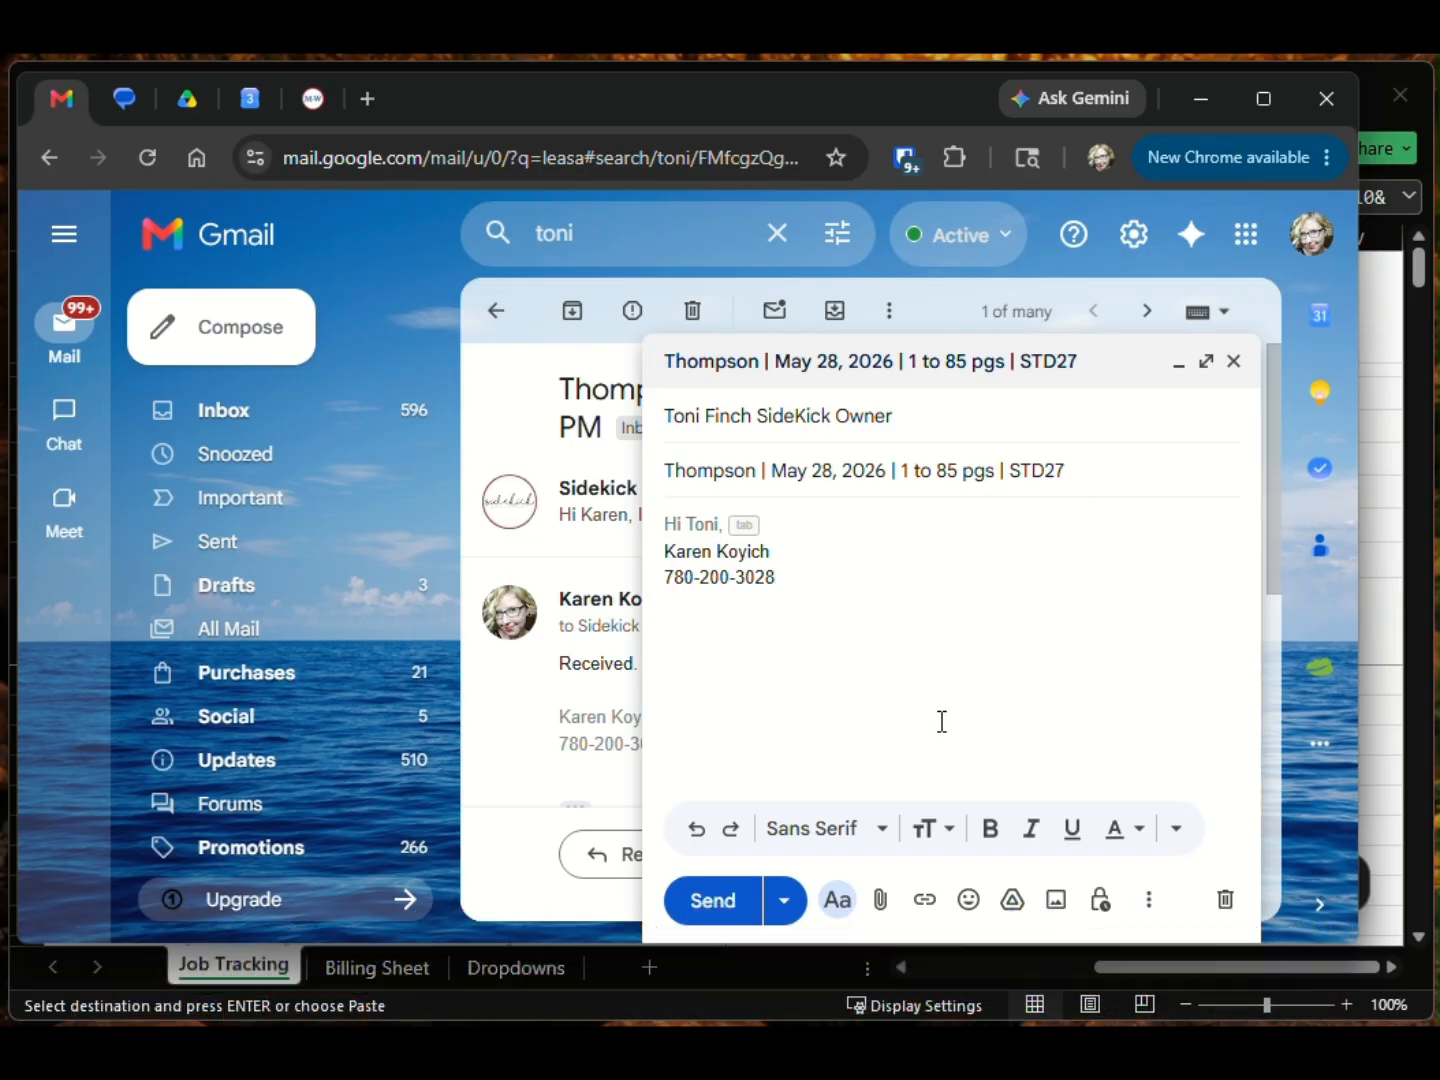
Step: Close the draft, review the Thompson job email's subject, and return to the Excel workbook
{"action": "left_click", "coordinate": [1234, 361]}
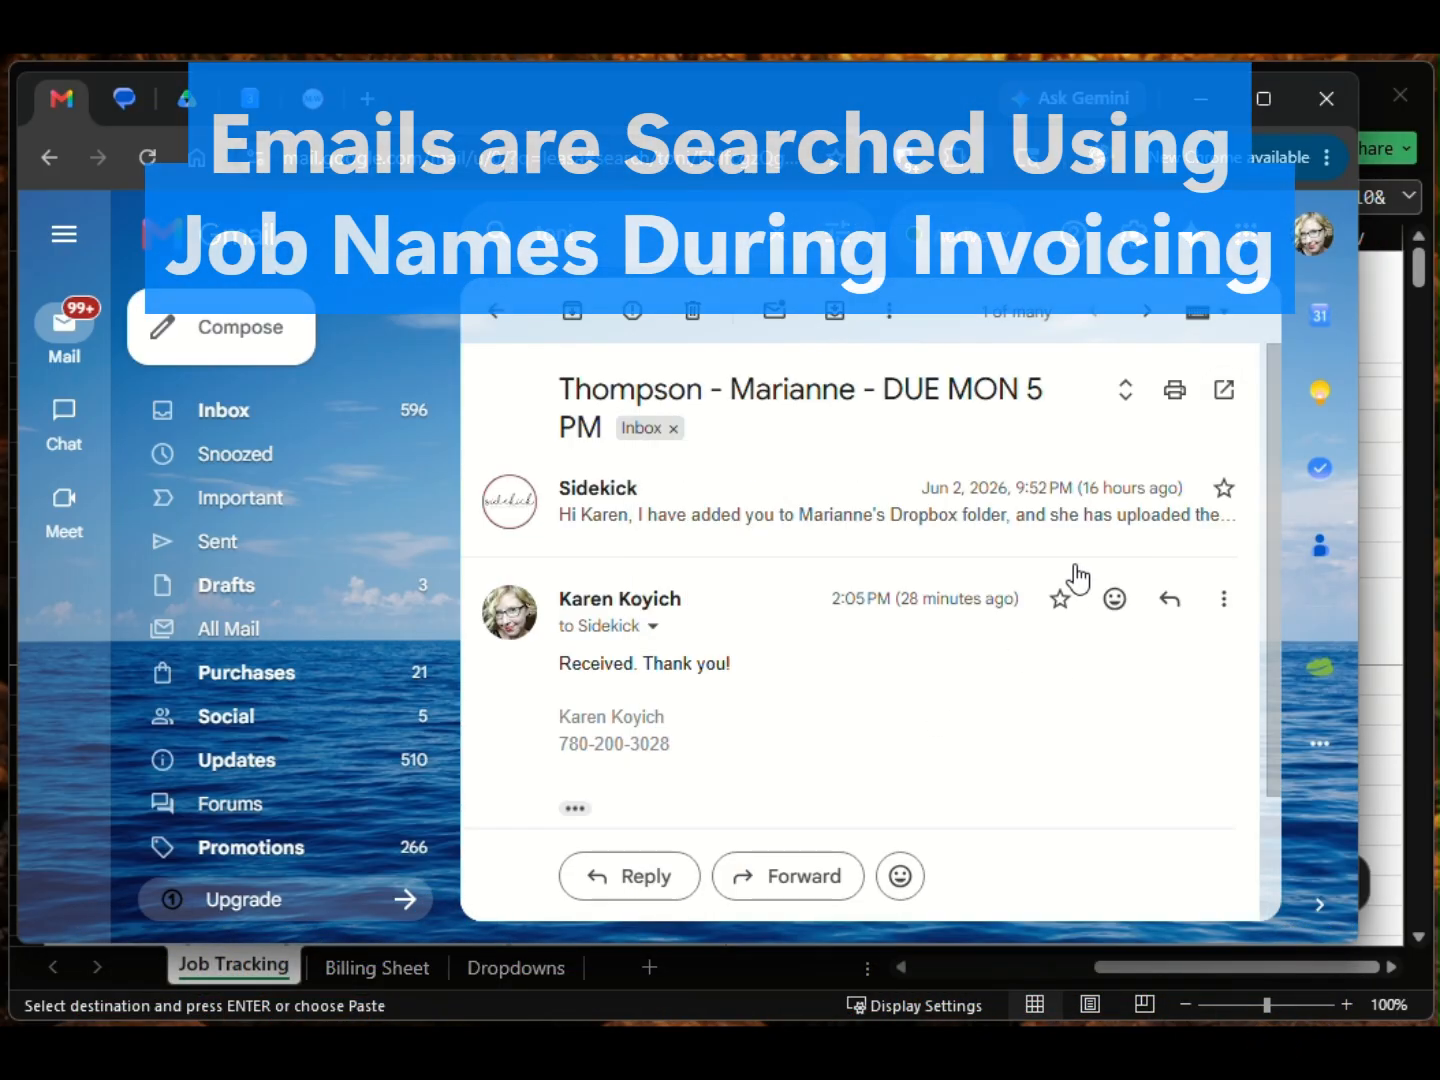
{"action": "mouse_move", "coordinate": [570, 387]}
{"action": "left_mouse_down"}
{"action": "mouse_move", "coordinate": [590, 412]}
{"action": "mouse_move", "coordinate": [555, 397]}
{"action": "left_mouse_up"}
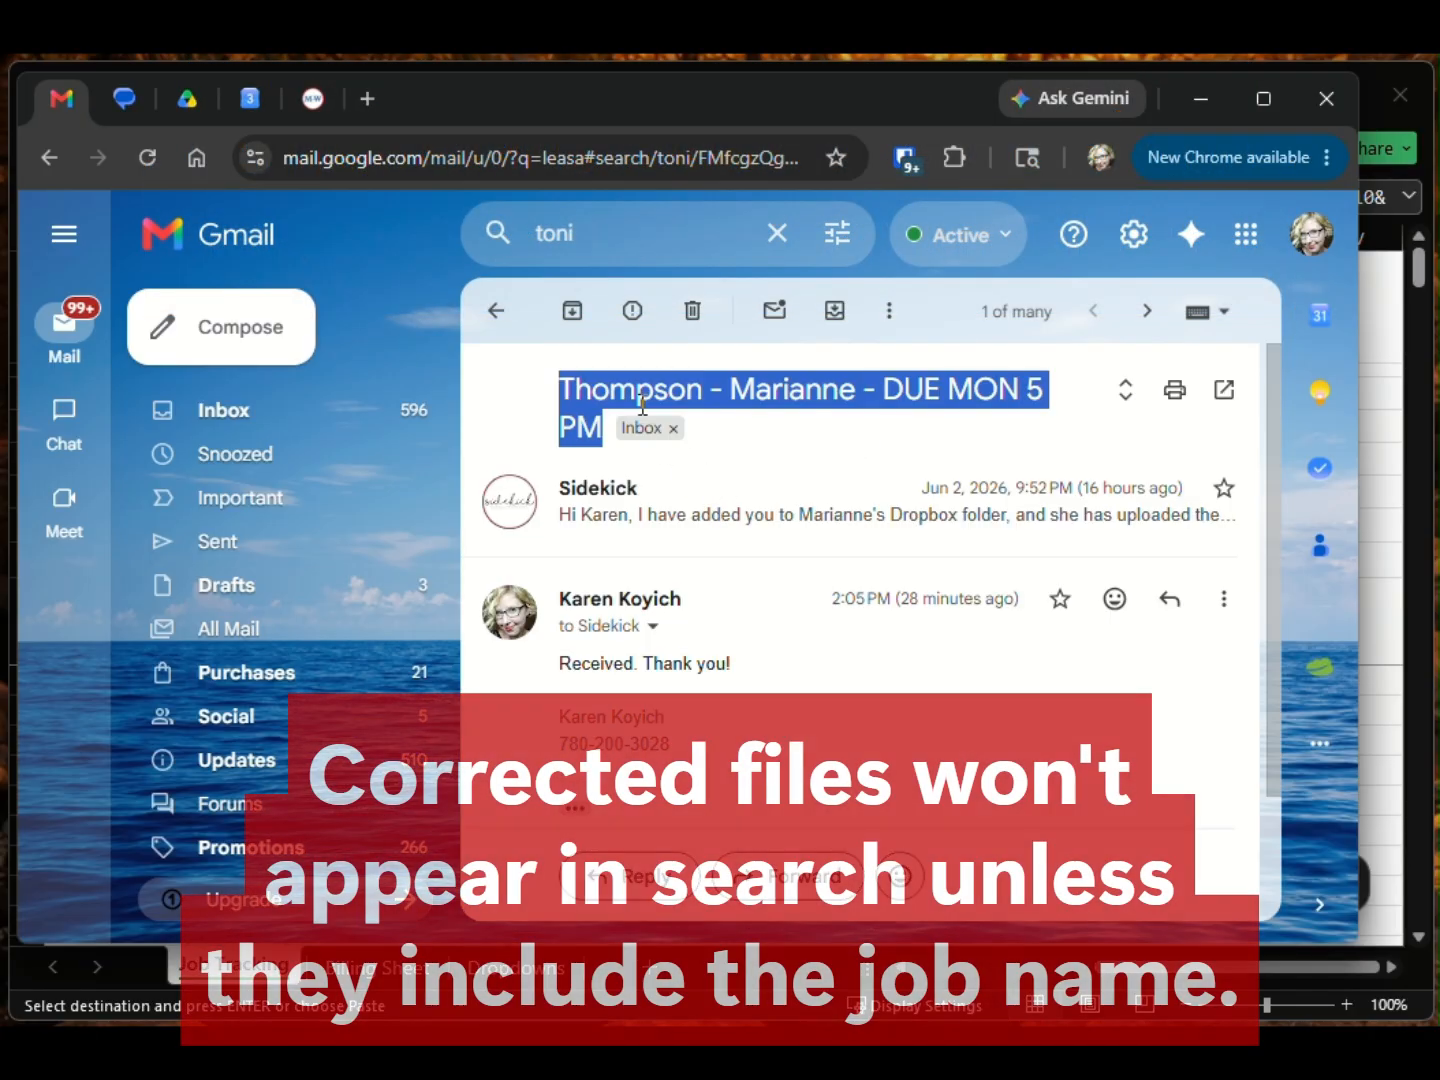
{"action": "left_click", "coordinate": [730, 373]}
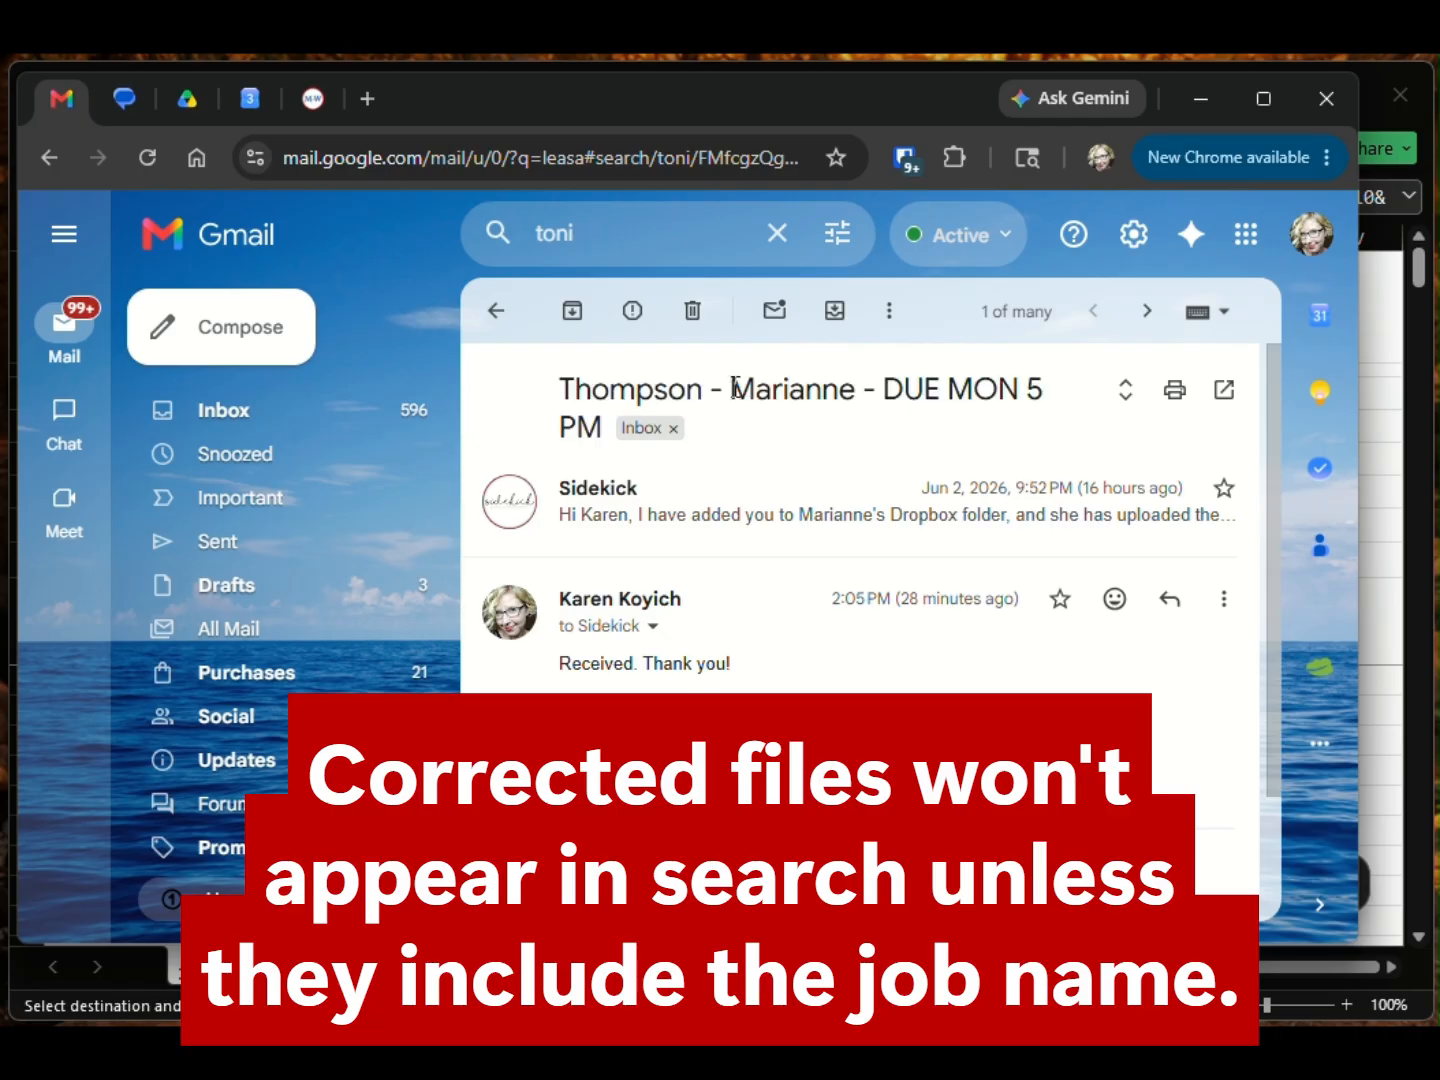
{"action": "left_click_drag", "start_coordinate": [733, 389], "coordinate": [598, 436]}
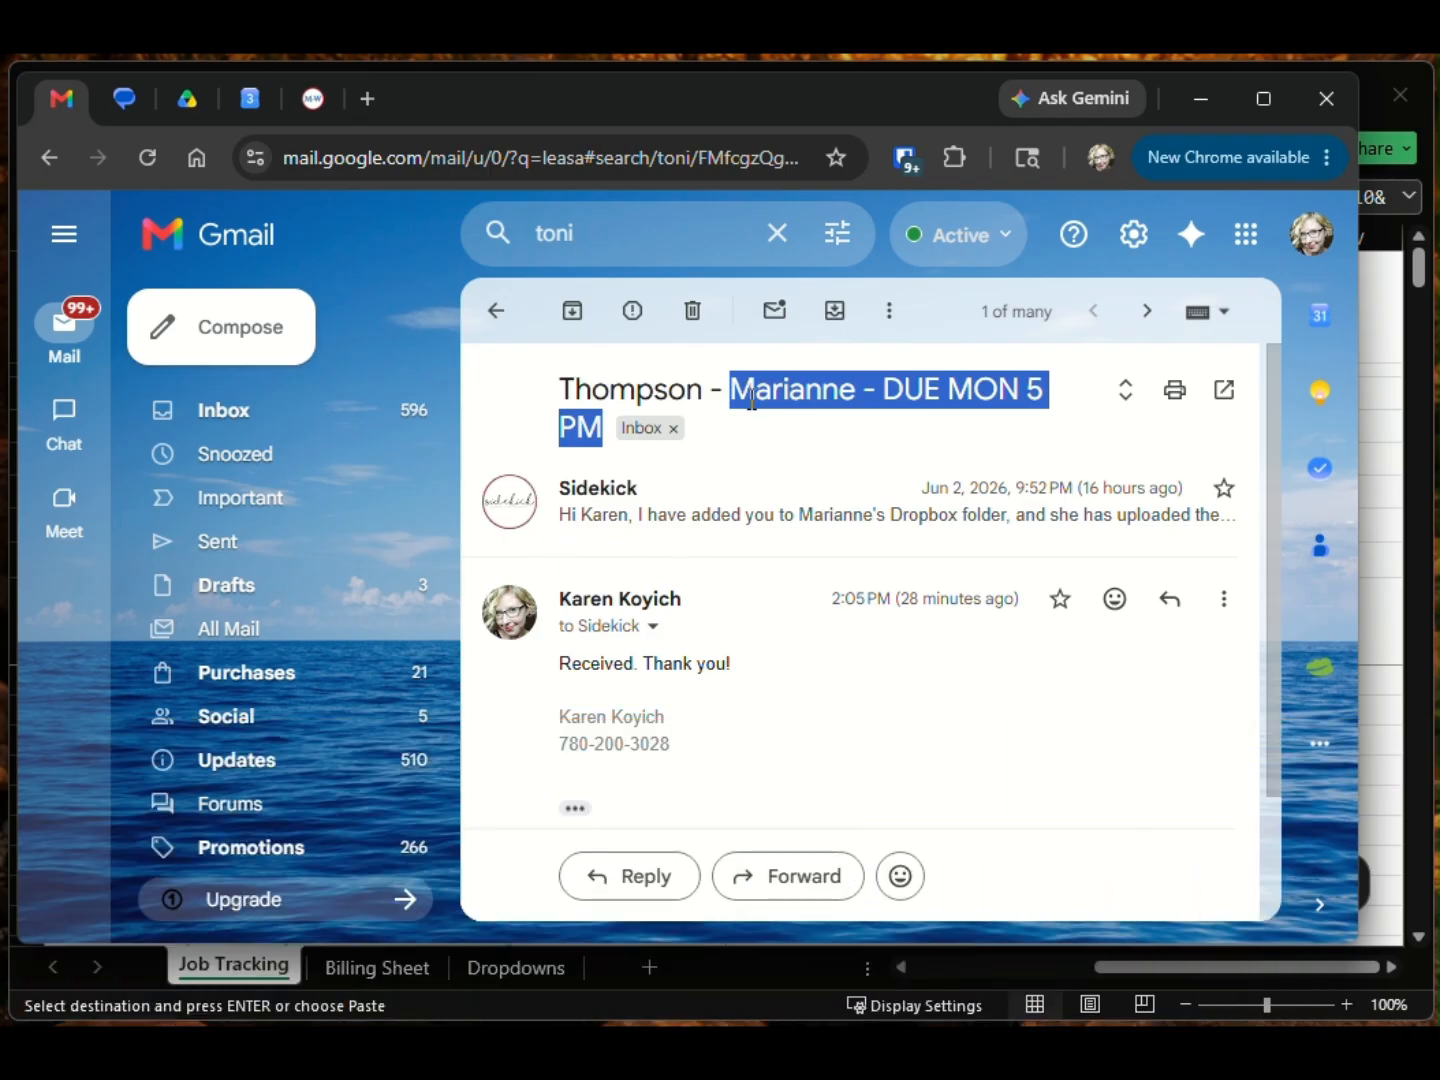
{"action": "left_click", "coordinate": [789, 372]}
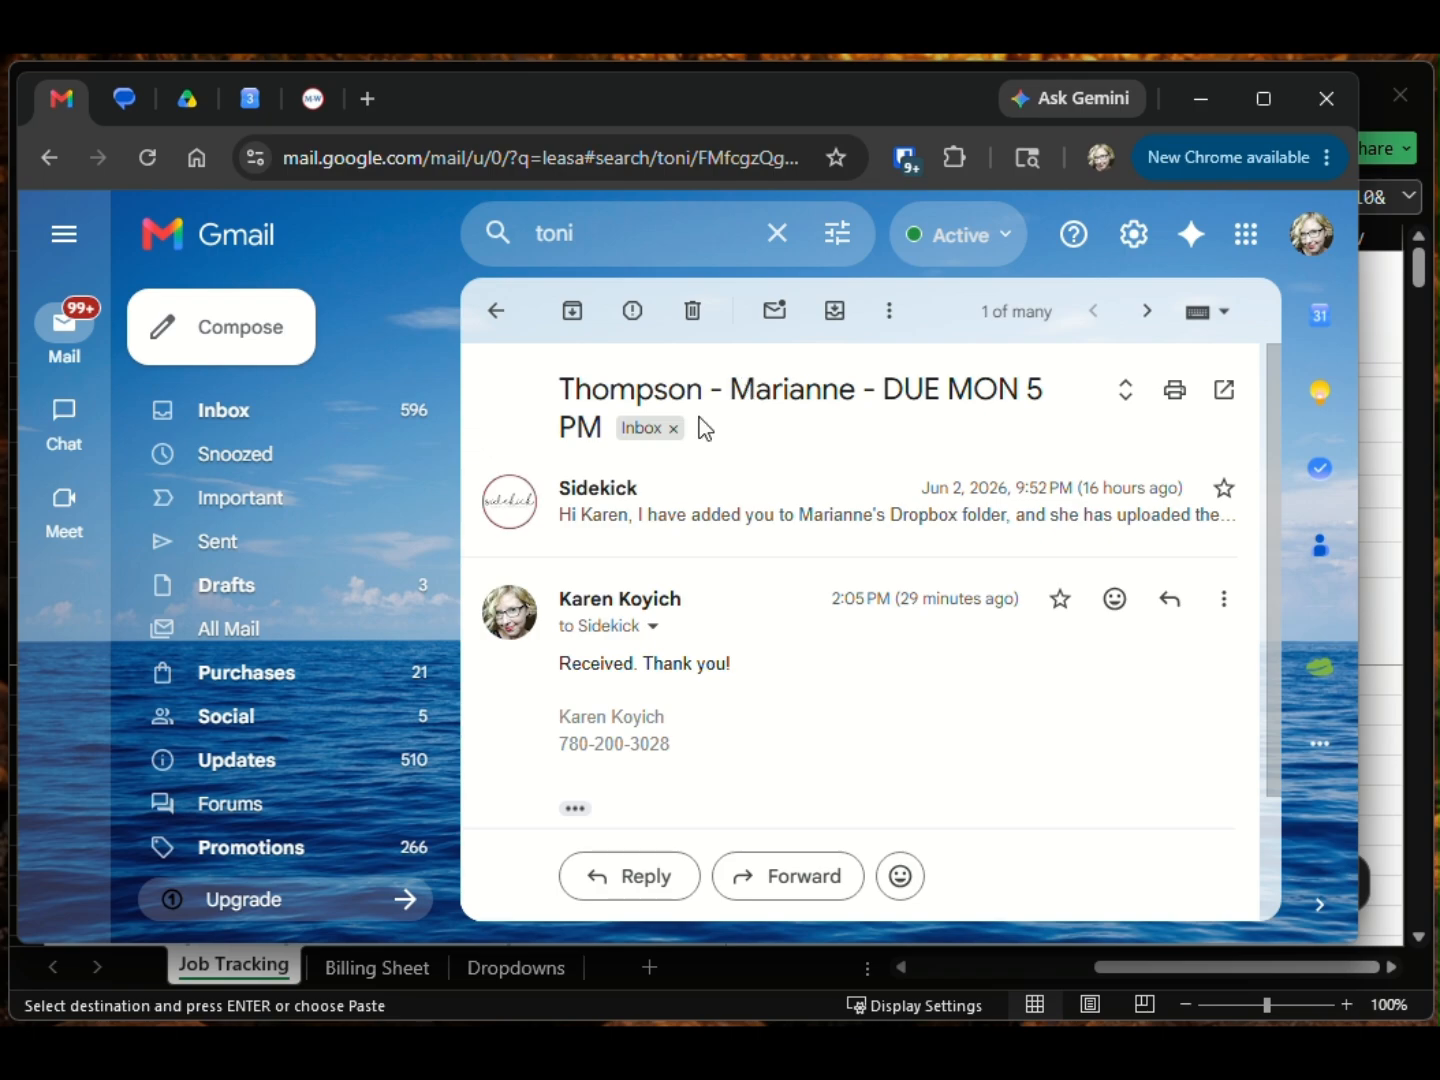
{"action": "left_click", "coordinate": [1394, 320]}
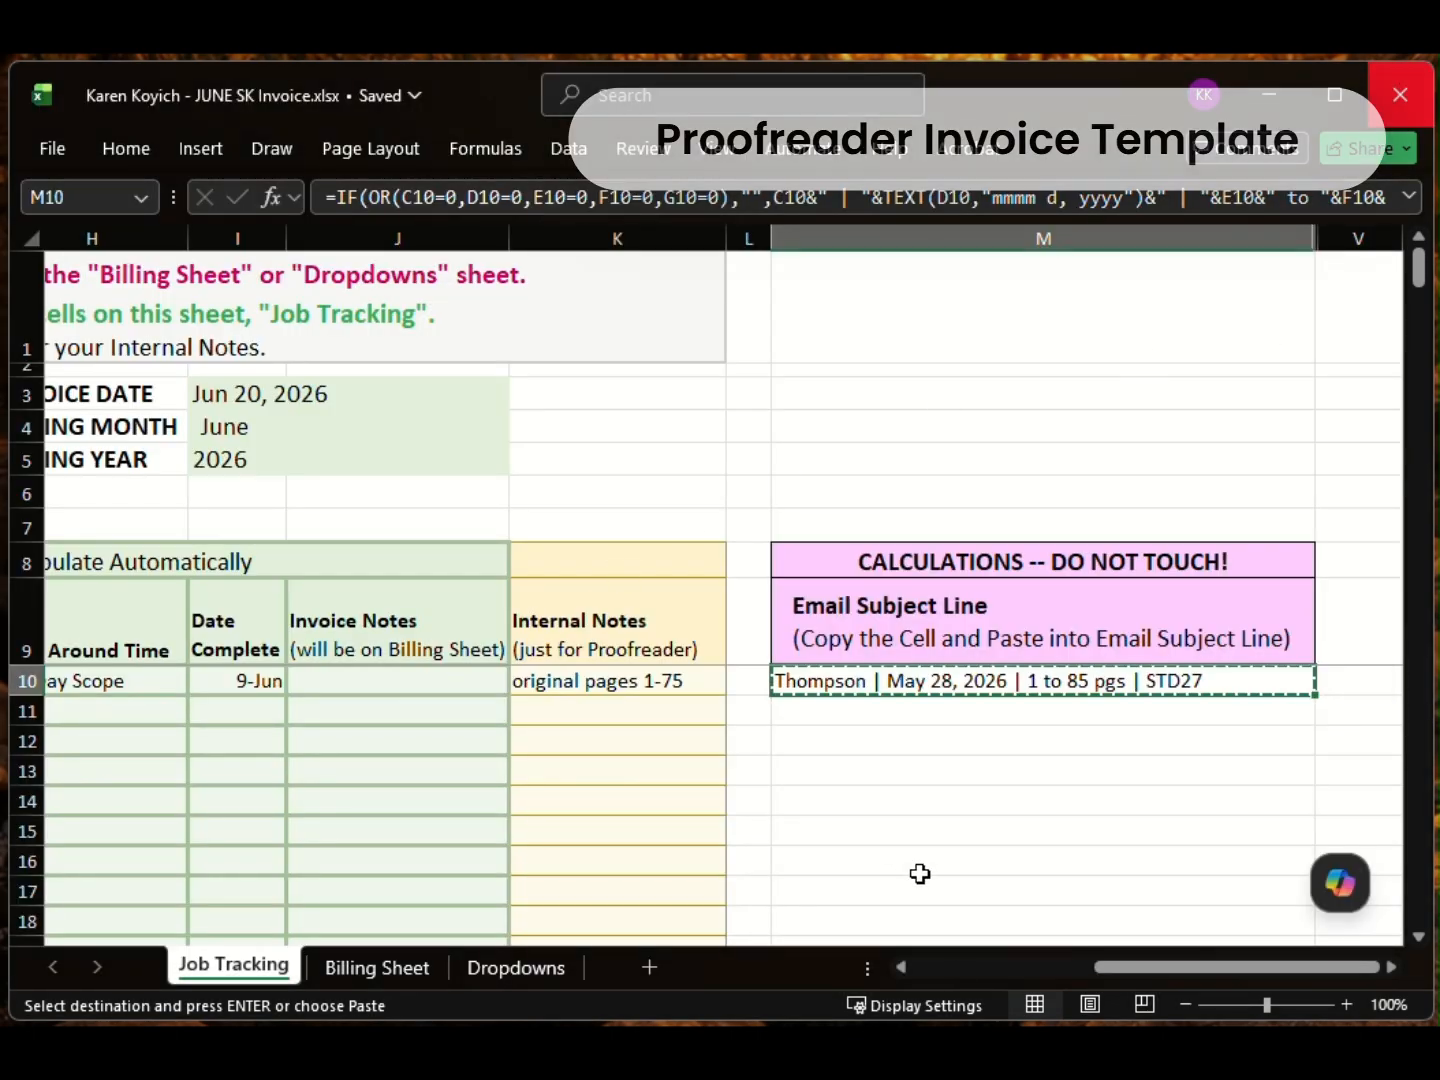
Step: Fill the Thompson date, reporter and file name down two rows and copy the May 28, 2026 file date to both
{"action": "left_click_drag", "start_coordinate": [1111, 971], "coordinate": [930, 970]}
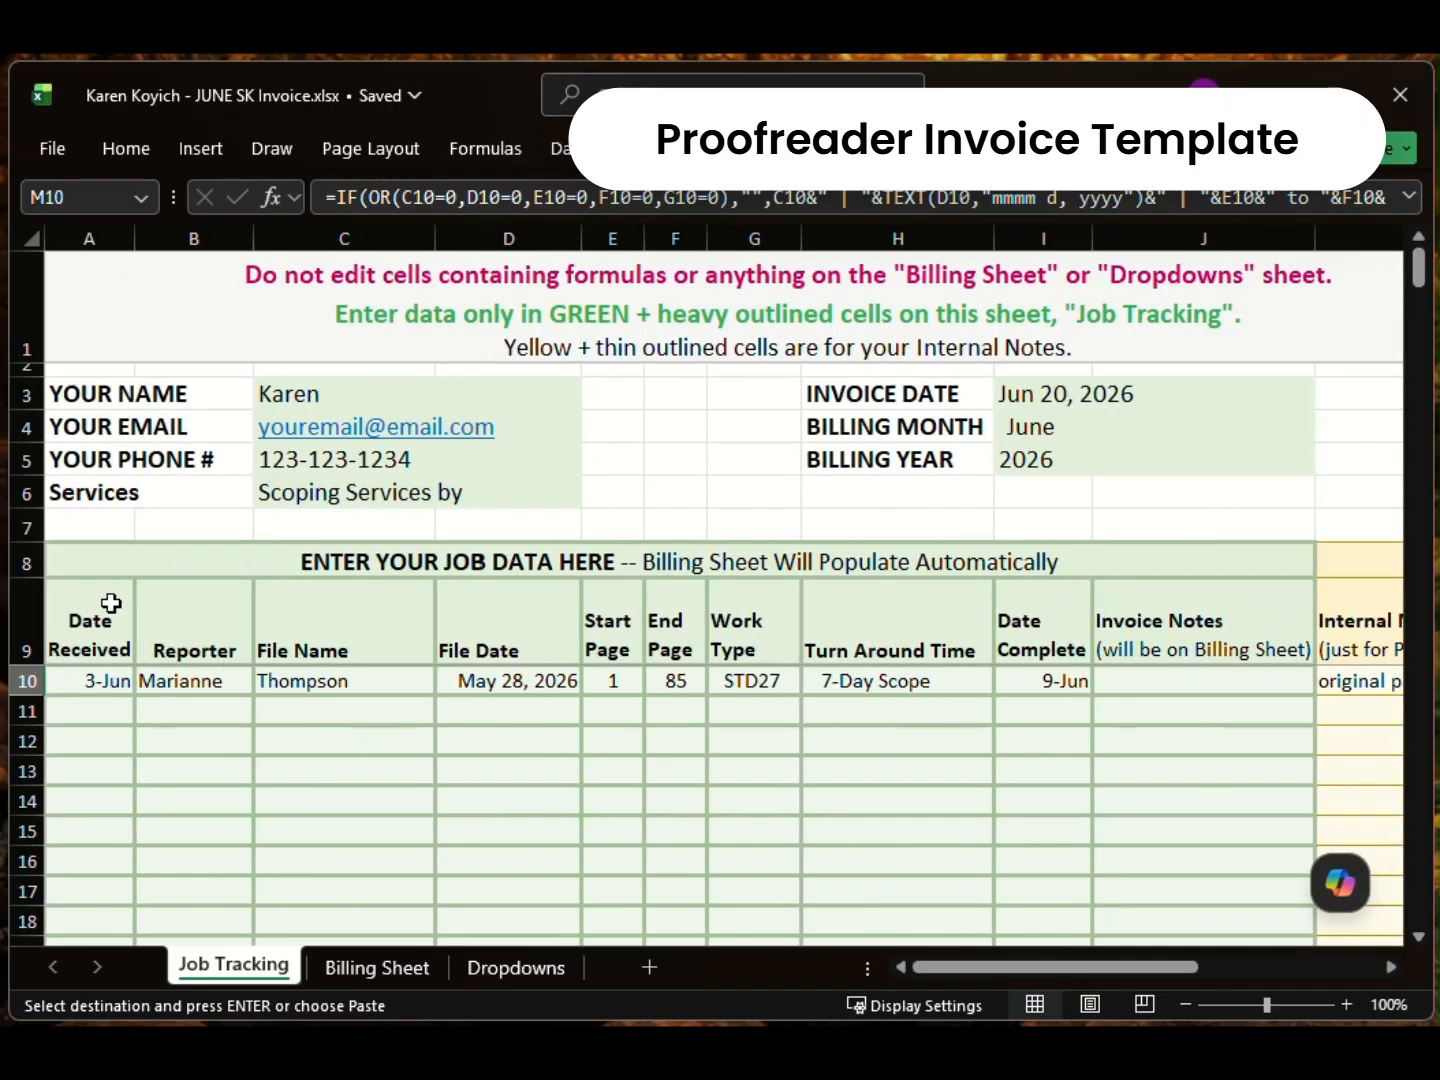
{"action": "left_click_drag", "start_coordinate": [120, 686], "coordinate": [434, 744]}
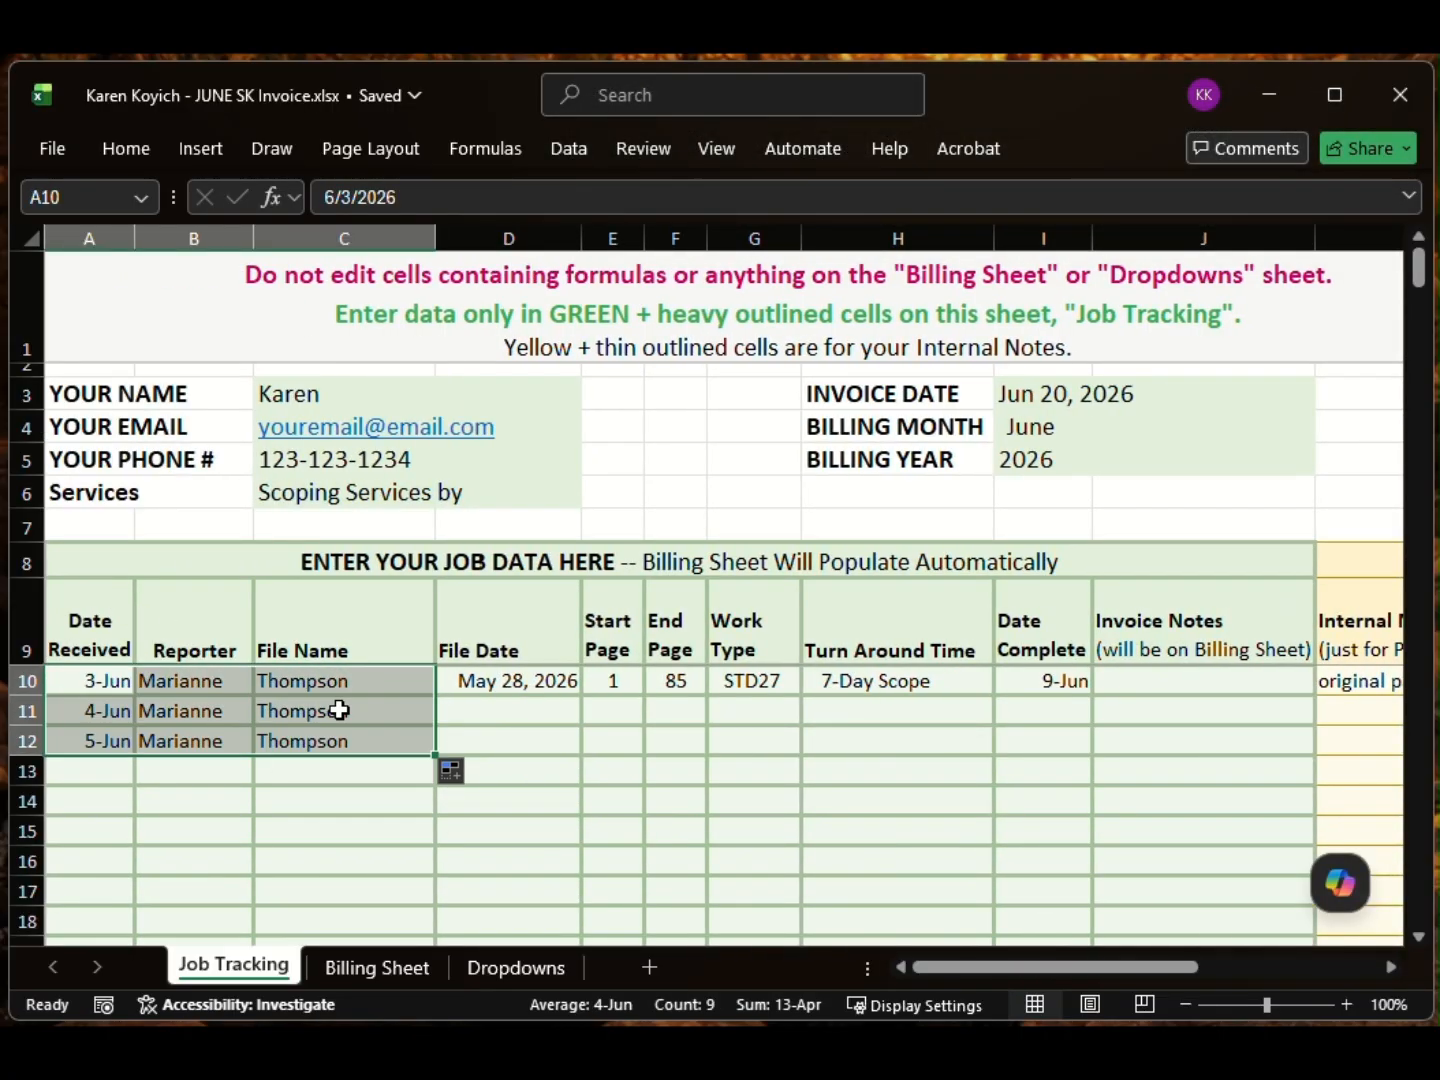
{"action": "left_click", "coordinate": [505, 680]}
{"action": "key", "text": "ctrl+c"}
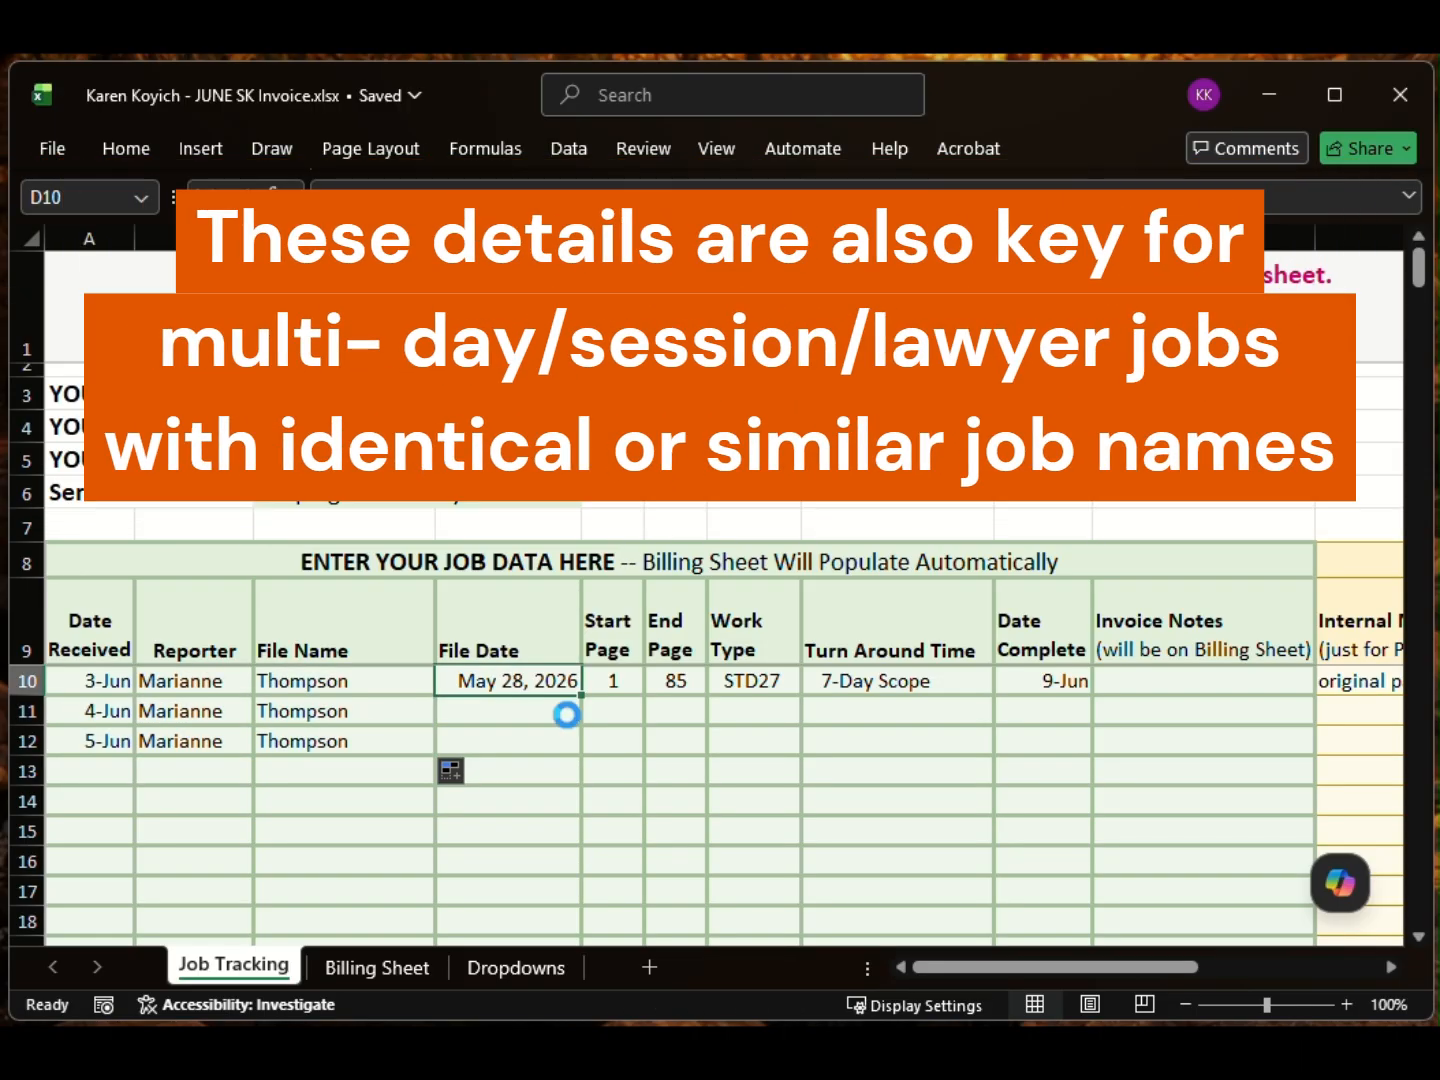
{"action": "left_click", "coordinate": [546, 716]}
{"action": "left_click_drag", "start_coordinate": [545, 715], "coordinate": [551, 750]}
{"action": "key", "text": "ctrl+v"}
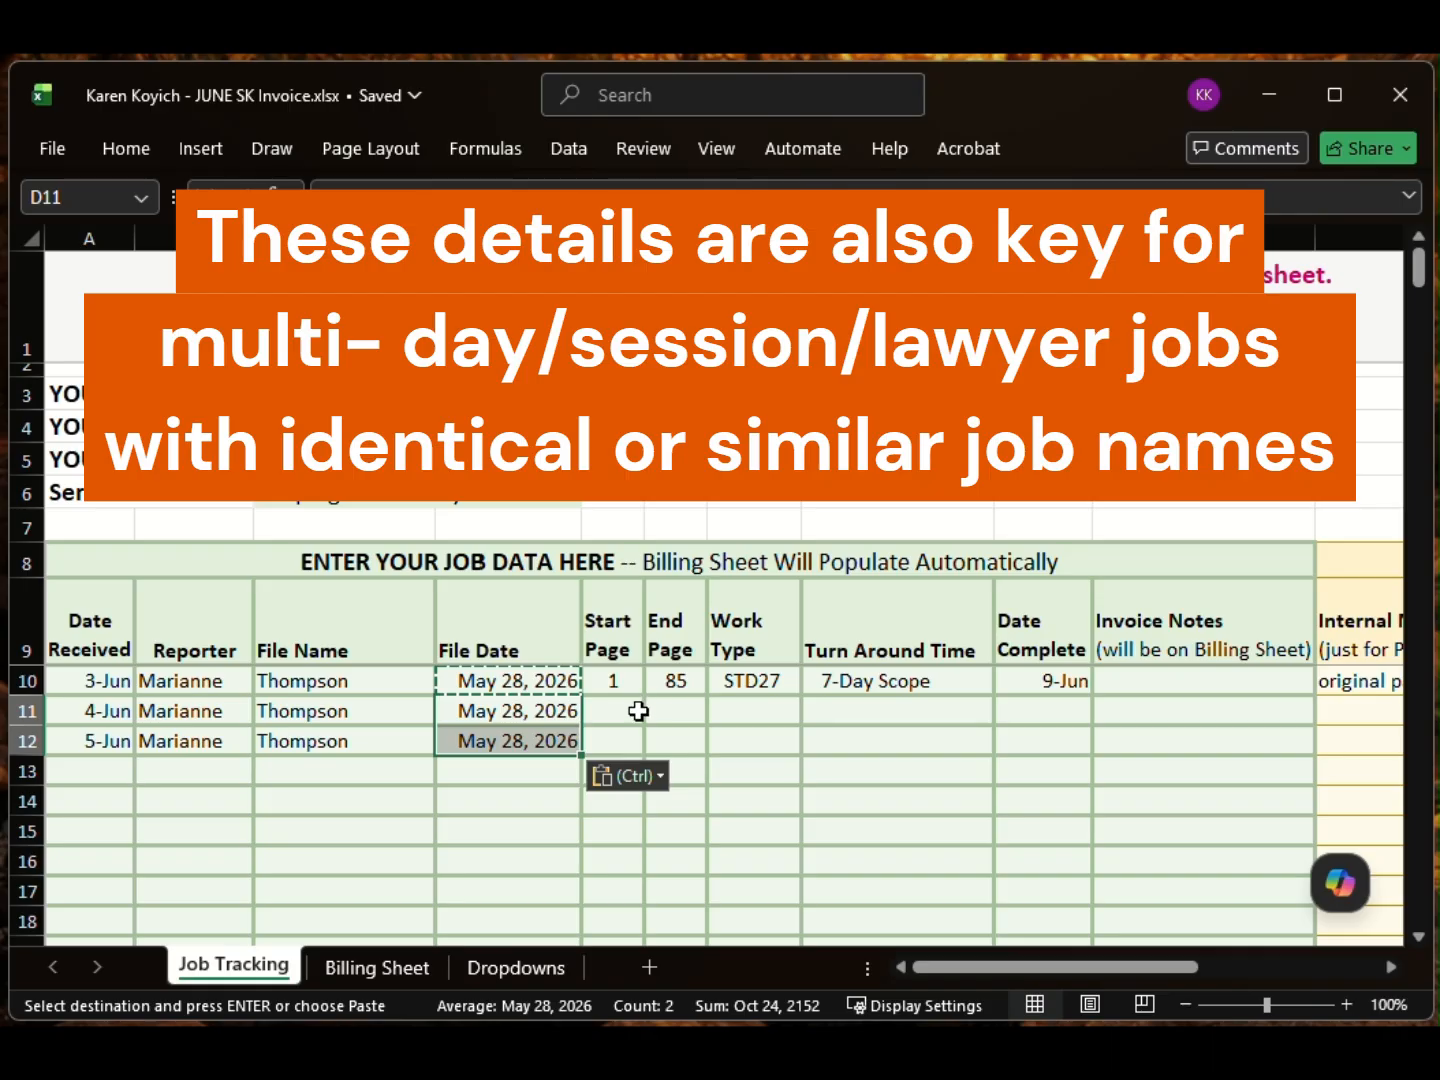
Step: Enter pages 86–100 for the second Thompson job and 101–150 for the third
{"action": "left_click", "coordinate": [641, 710]}
{"action": "type", "text": "86"}
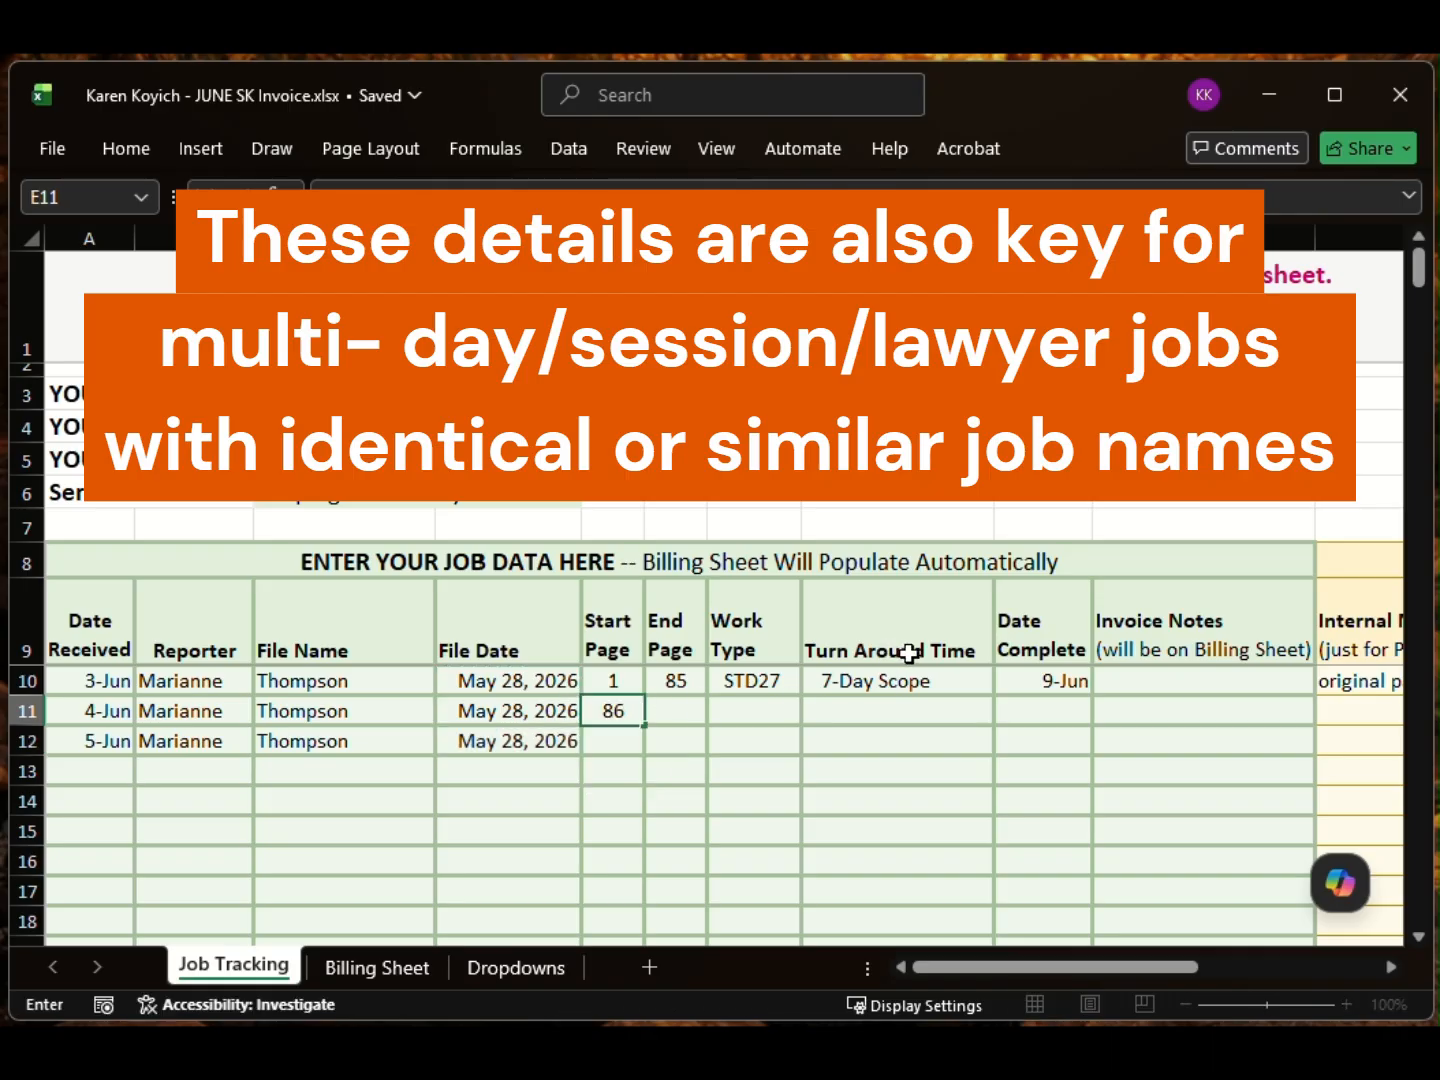
{"action": "left_click", "coordinate": [672, 710]}
{"action": "type", "text": "100"}
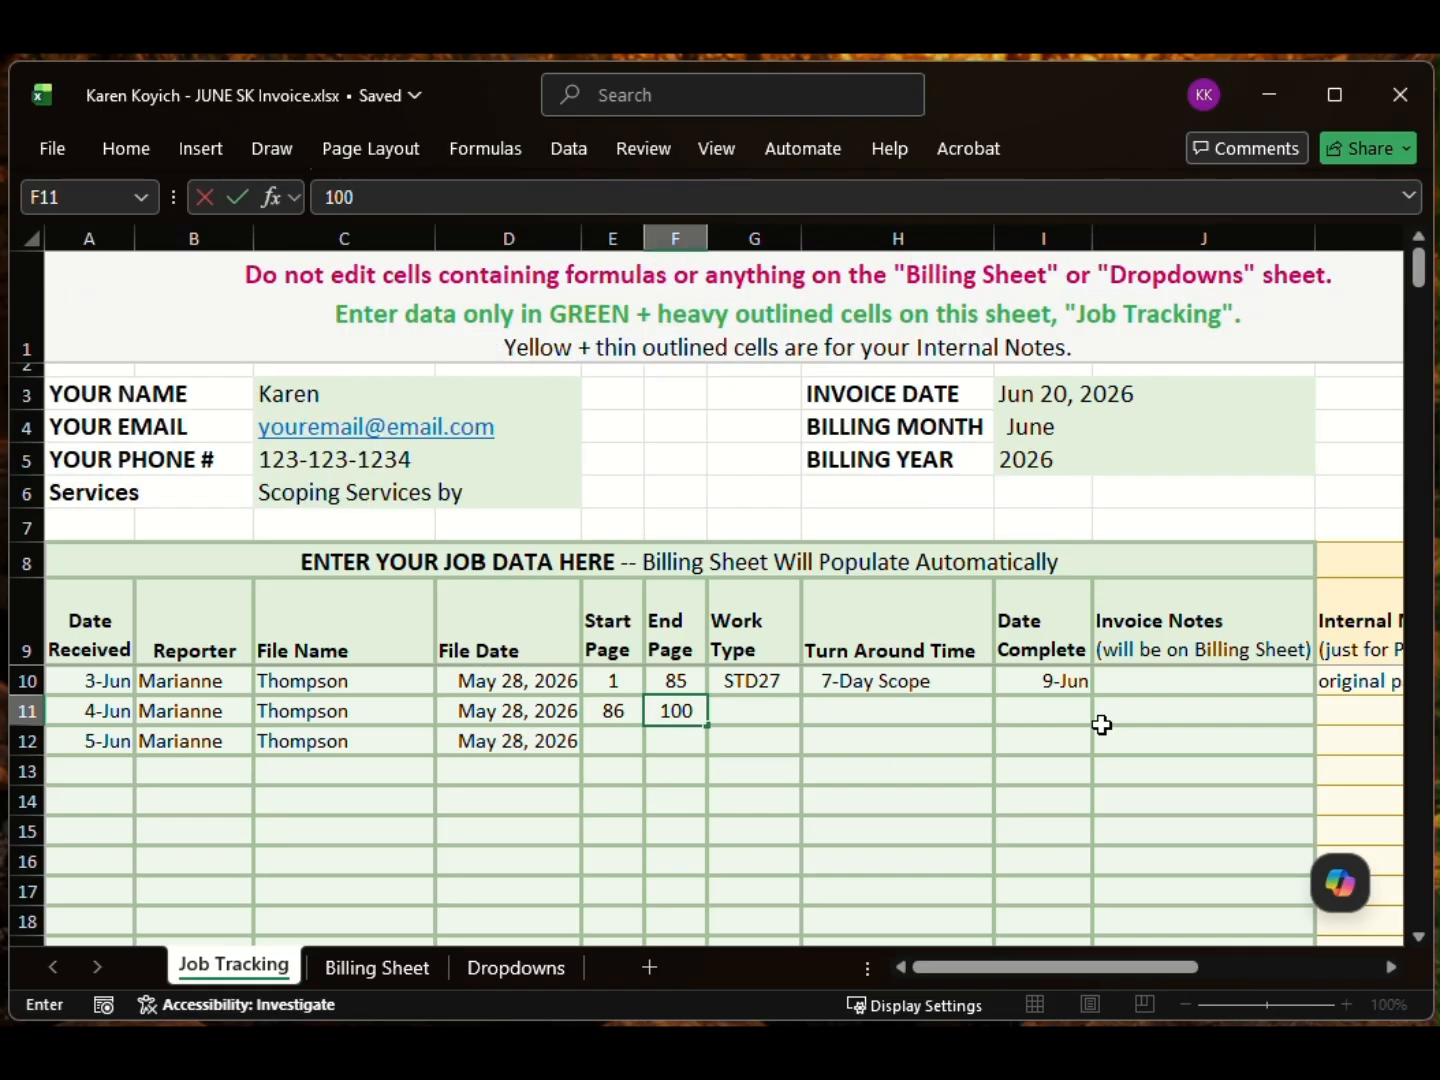
{"action": "left_click", "coordinate": [620, 731]}
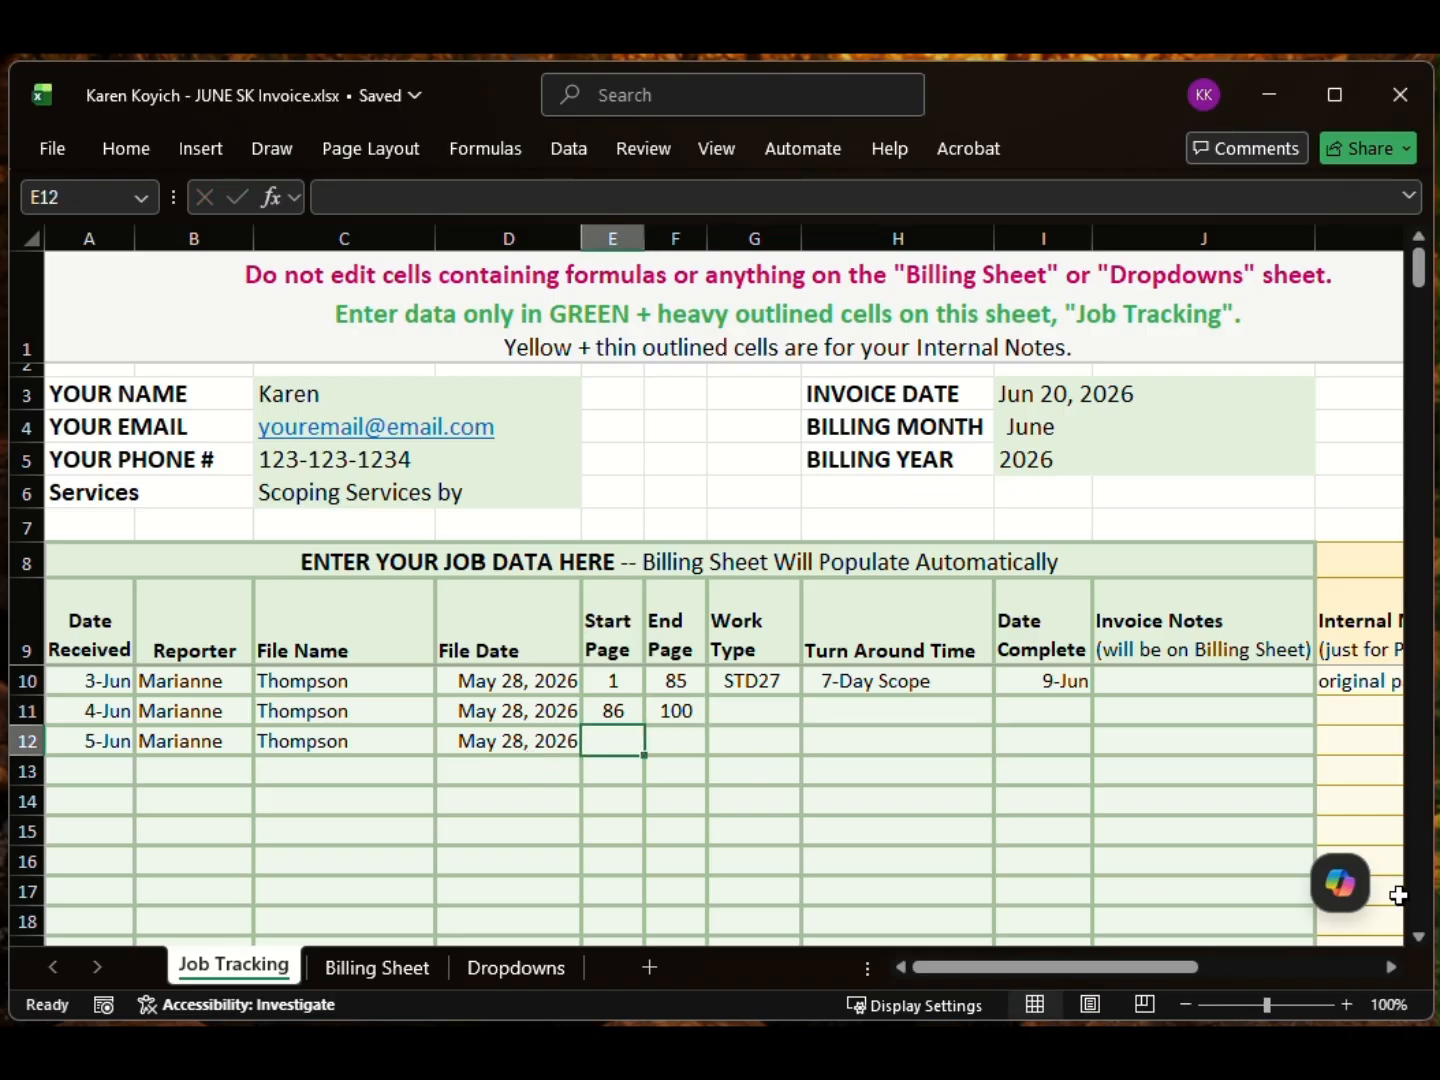
{"action": "type", "text": "101"}
{"action": "left_click", "coordinate": [684, 741]}
{"action": "type", "text": "150"}
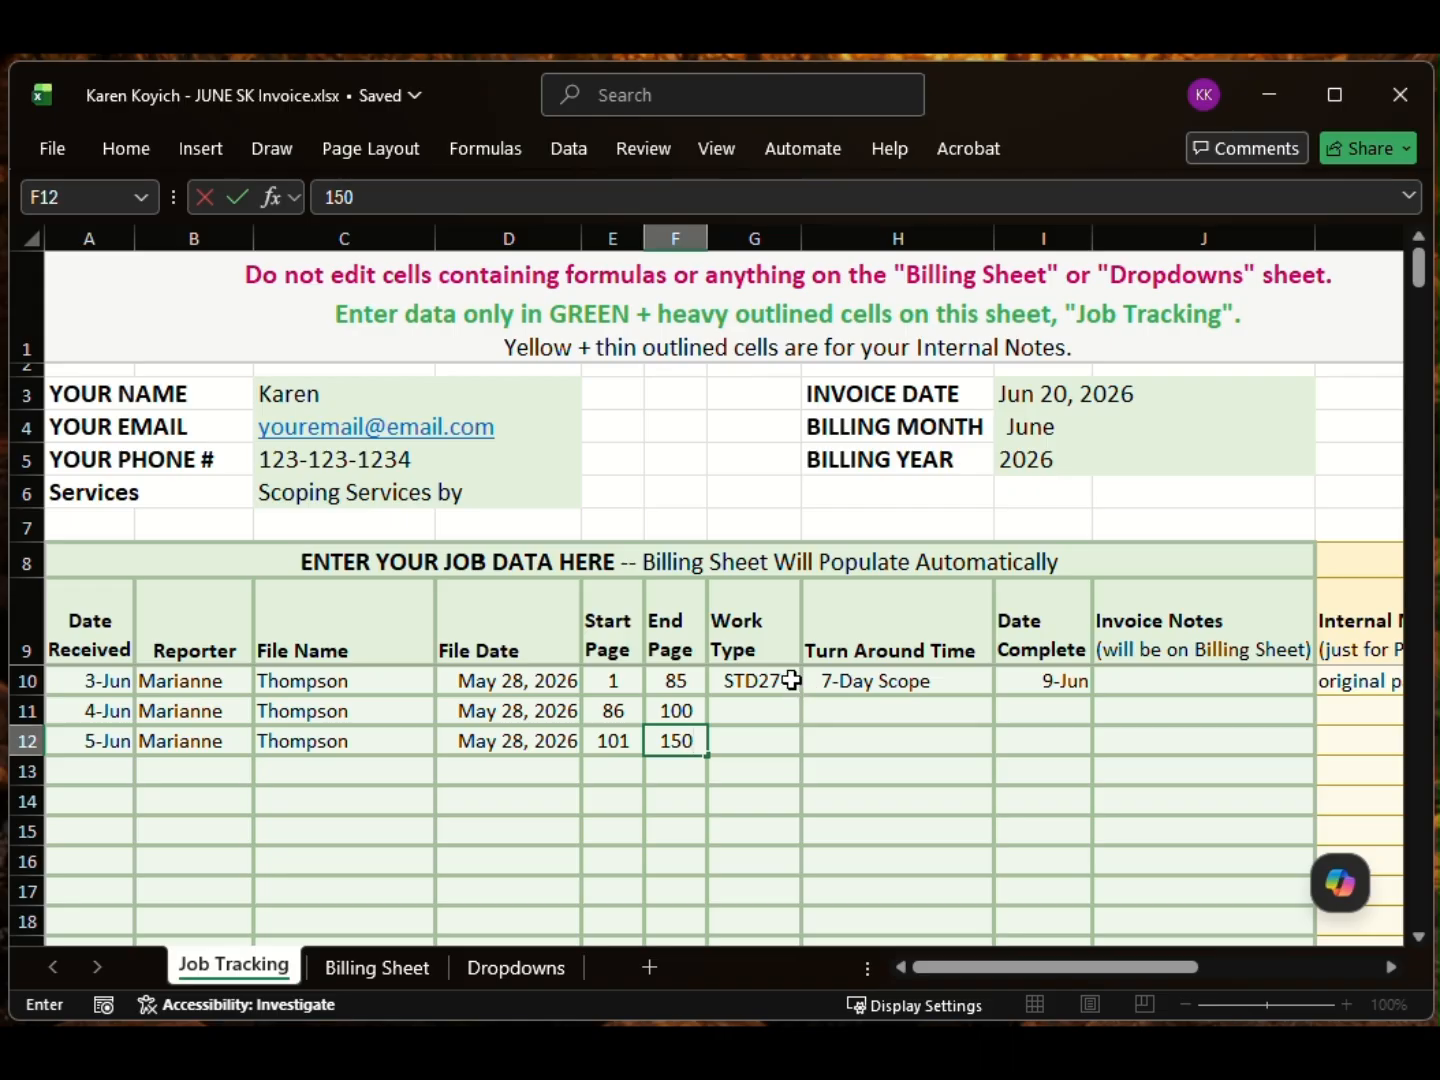
{"action": "left_click", "coordinate": [791, 679]}
Step: Copy work type STD27 from the first Thompson job to the two new jobs
{"action": "left_click", "coordinate": [813, 681]}
{"action": "left_click", "coordinate": [788, 686]}
{"action": "key", "text": "ctrl+c"}
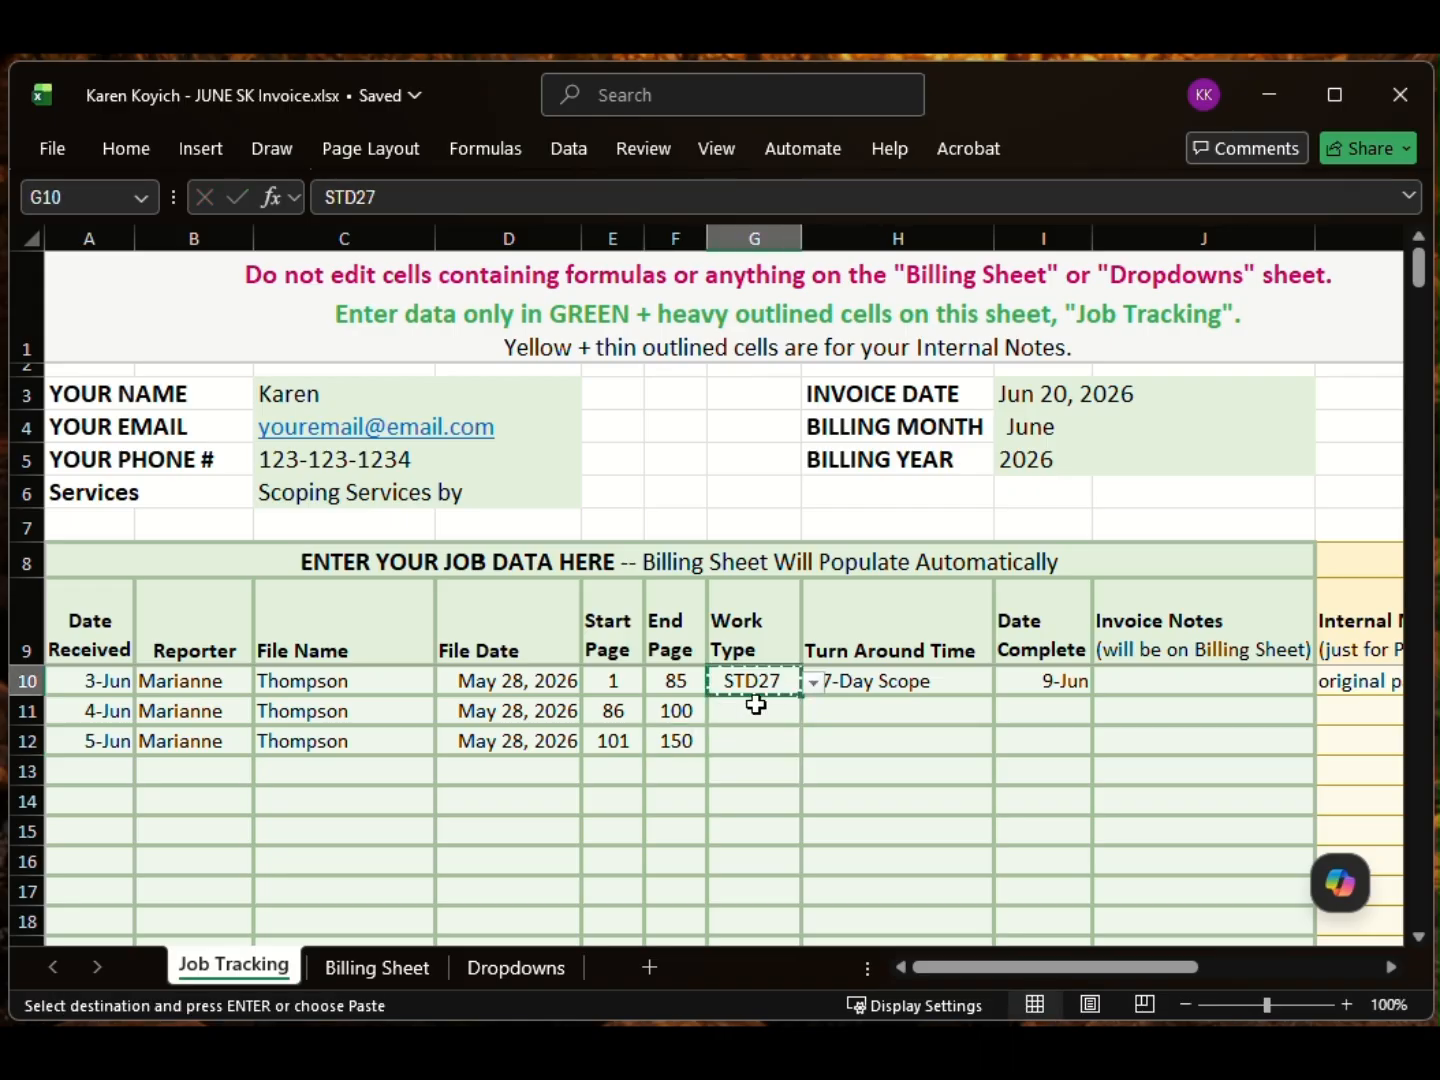
{"action": "left_click_drag", "start_coordinate": [756, 705], "coordinate": [760, 734]}
{"action": "key", "text": "ctrl+v"}
Step: Set turnarounds to Regular Proof, Less 48hr. Proof and Less 12hr. Proof, then select the generated subject lines
{"action": "left_click", "coordinate": [931, 678]}
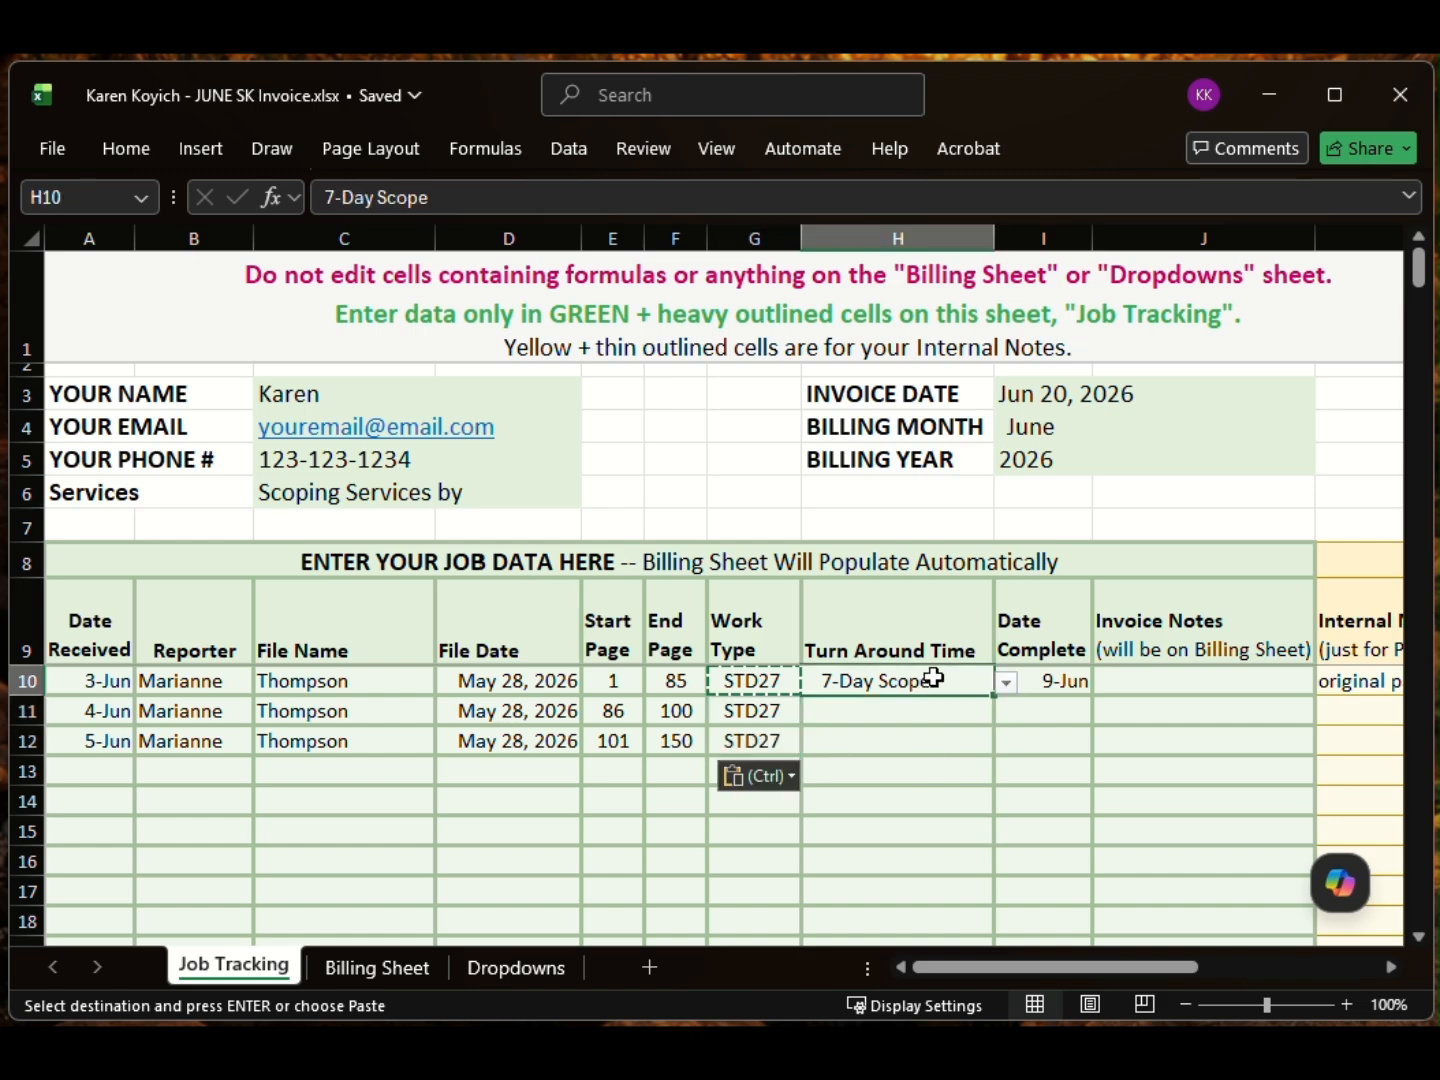
{"action": "left_click", "coordinate": [1007, 689]}
{"action": "left_click", "coordinate": [880, 706]}
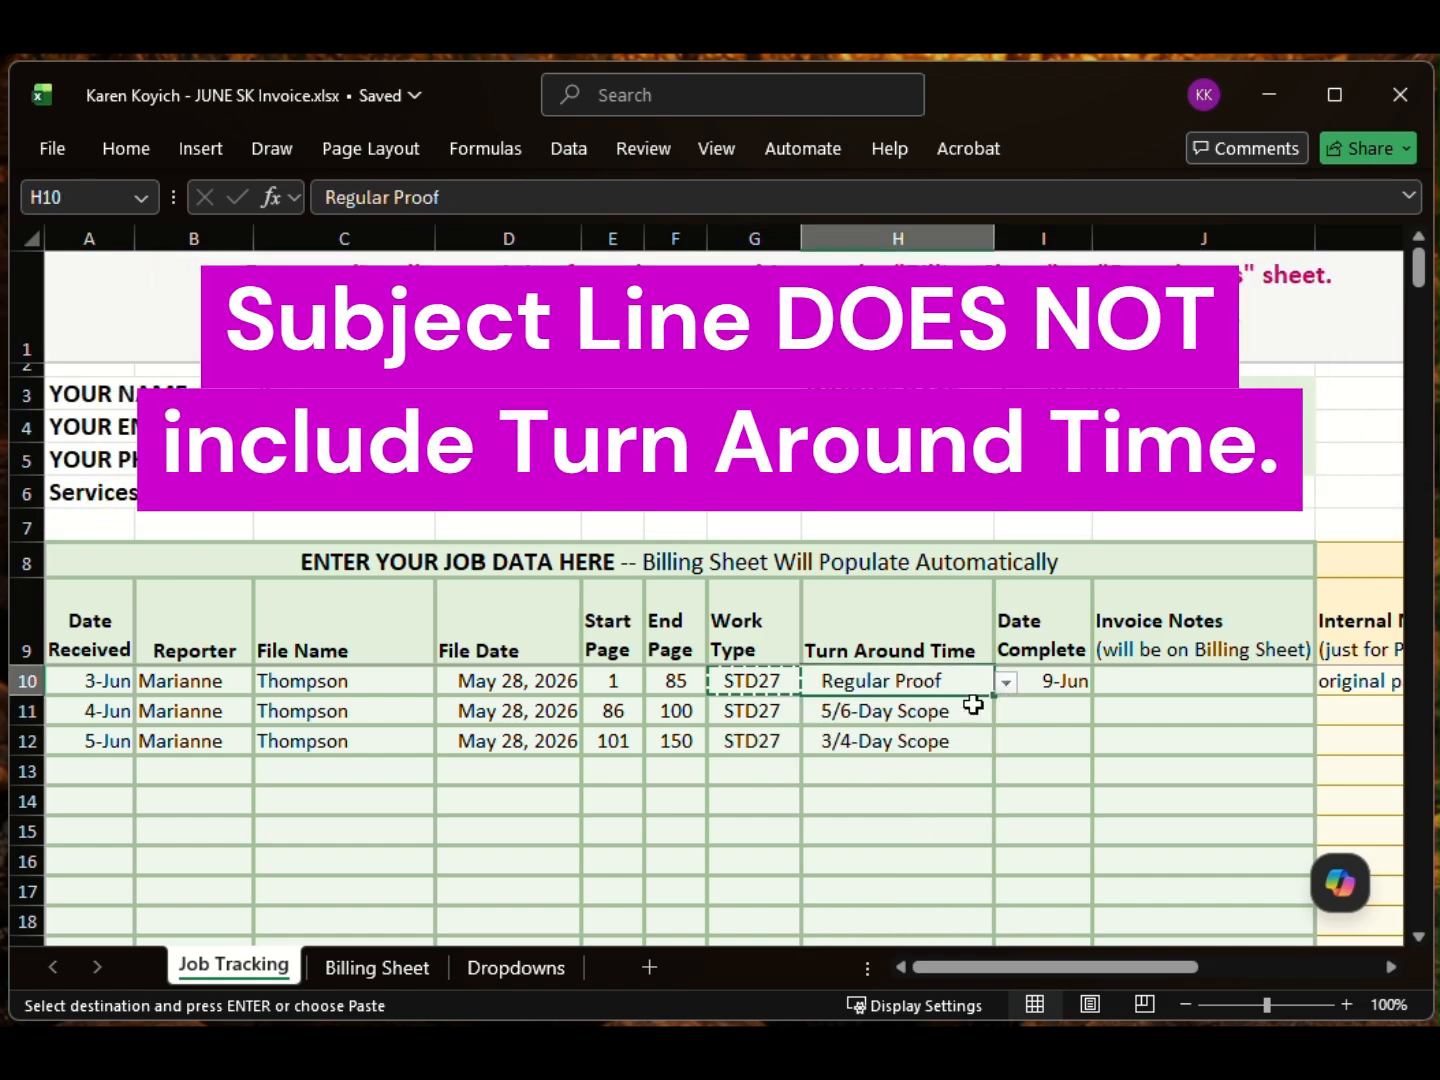
{"action": "left_click", "coordinate": [985, 716]}
{"action": "left_click", "coordinate": [1006, 712]}
{"action": "left_click", "coordinate": [955, 767]}
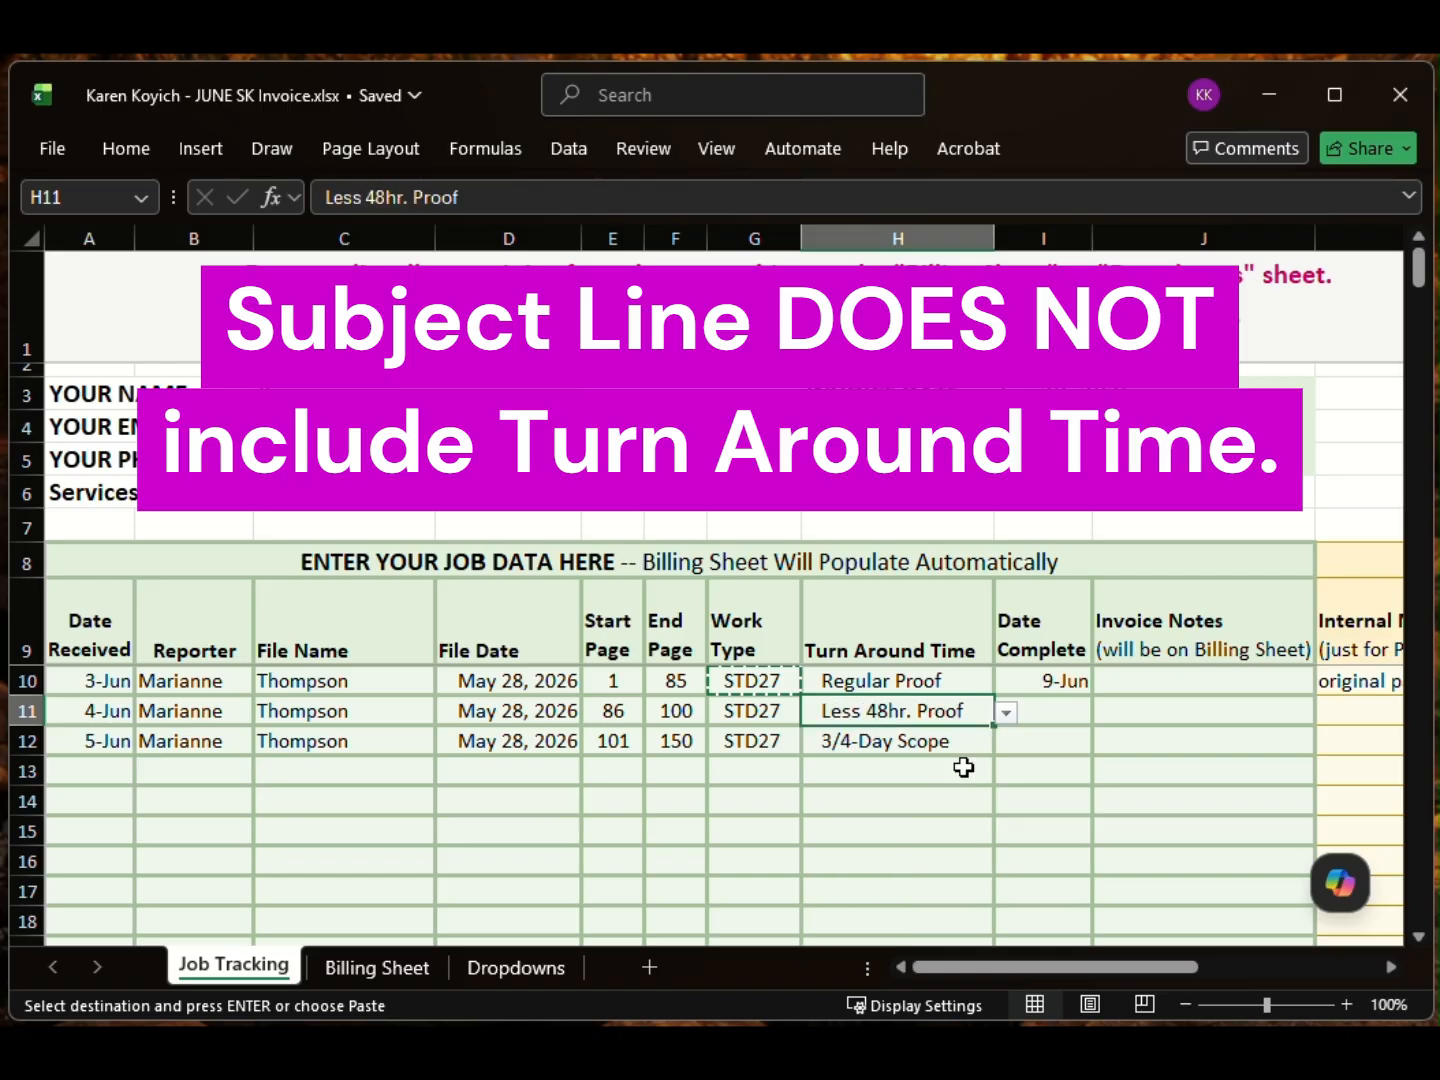
{"action": "left_click", "coordinate": [958, 749]}
{"action": "left_click", "coordinate": [1005, 742]}
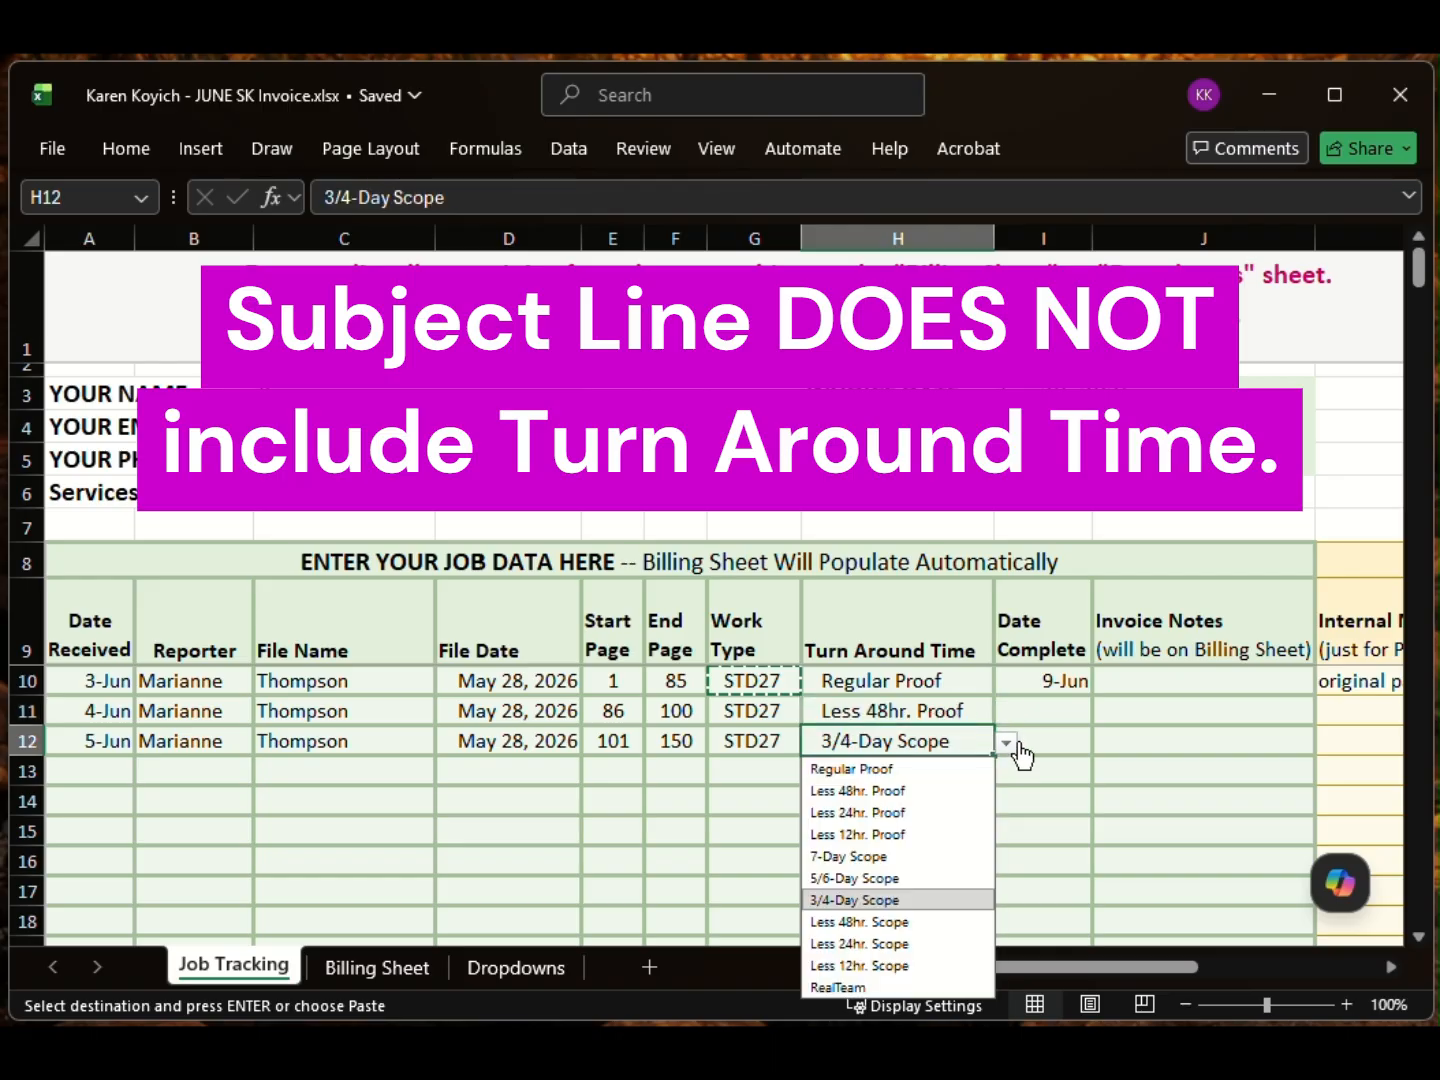
{"action": "left_click", "coordinate": [878, 838]}
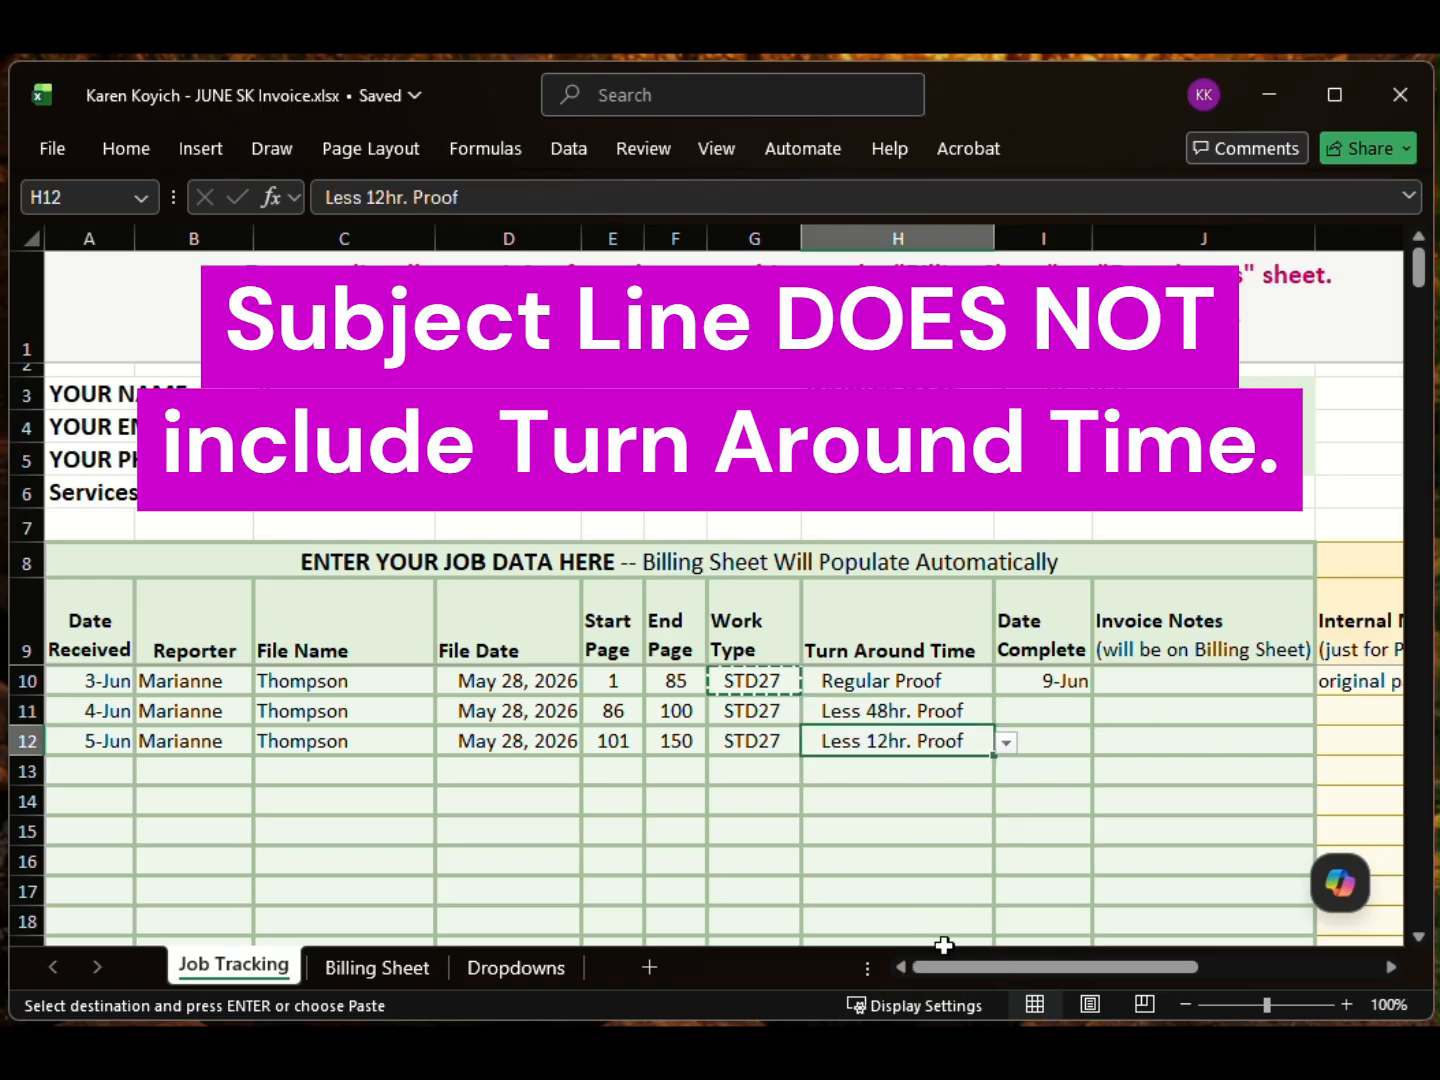
{"action": "left_click_drag", "start_coordinate": [982, 968], "coordinate": [1229, 956]}
{"action": "left_click_drag", "start_coordinate": [923, 681], "coordinate": [923, 742]}
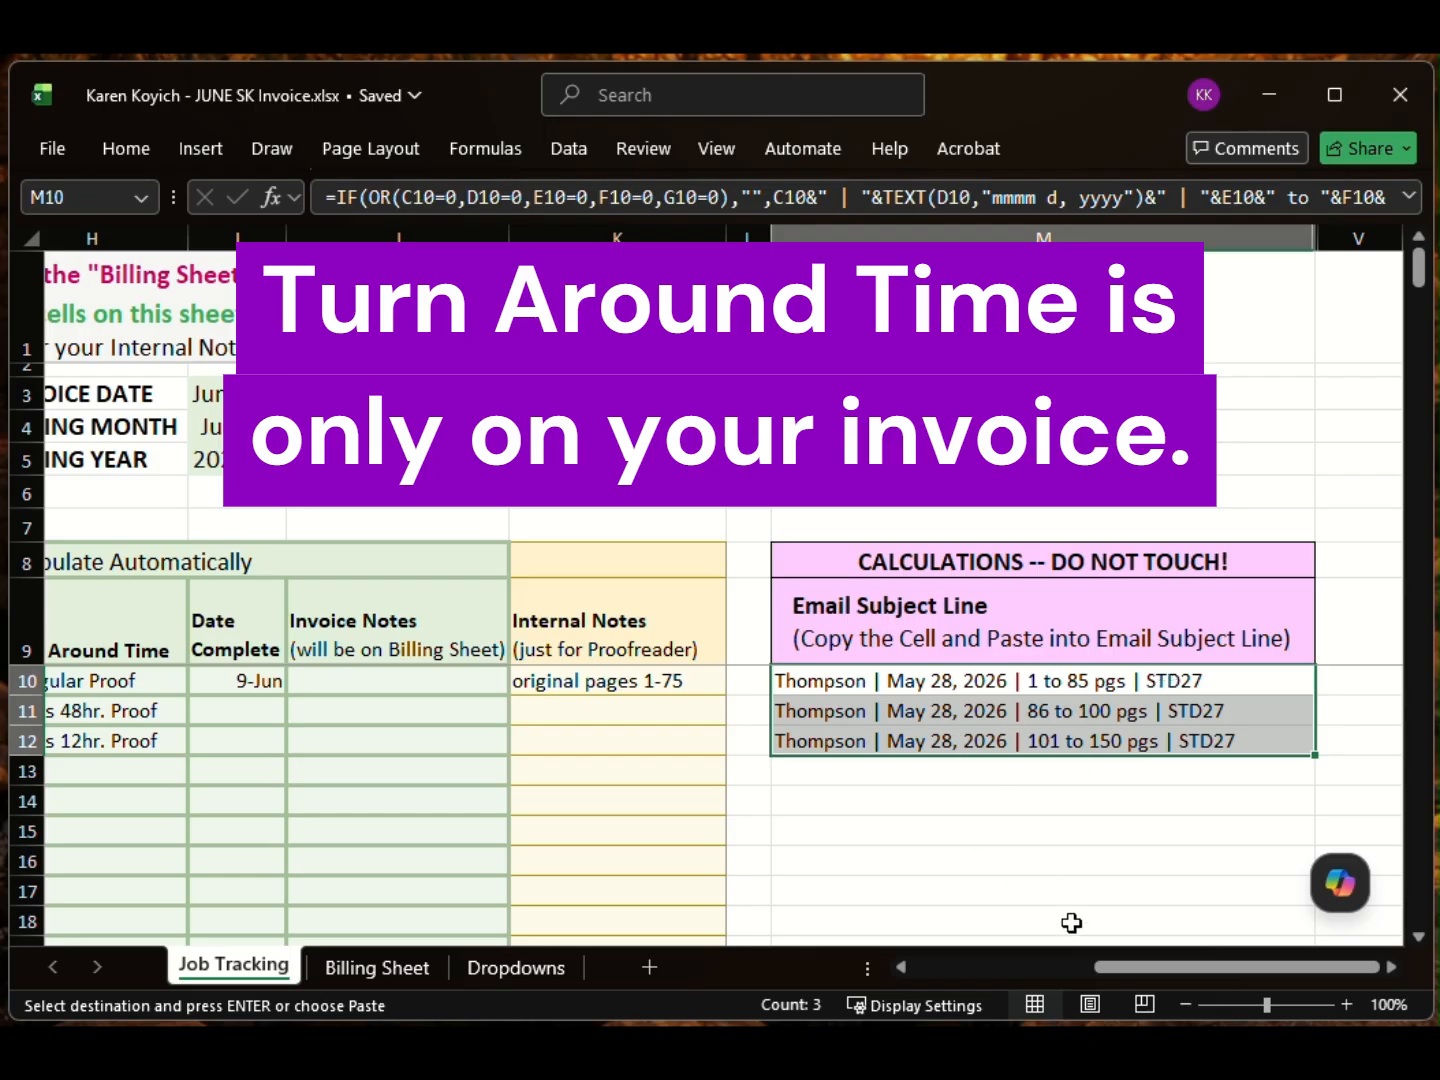
{"action": "scroll", "coordinate": [700, 913], "scroll_direction": "left", "scroll_amount": 5}
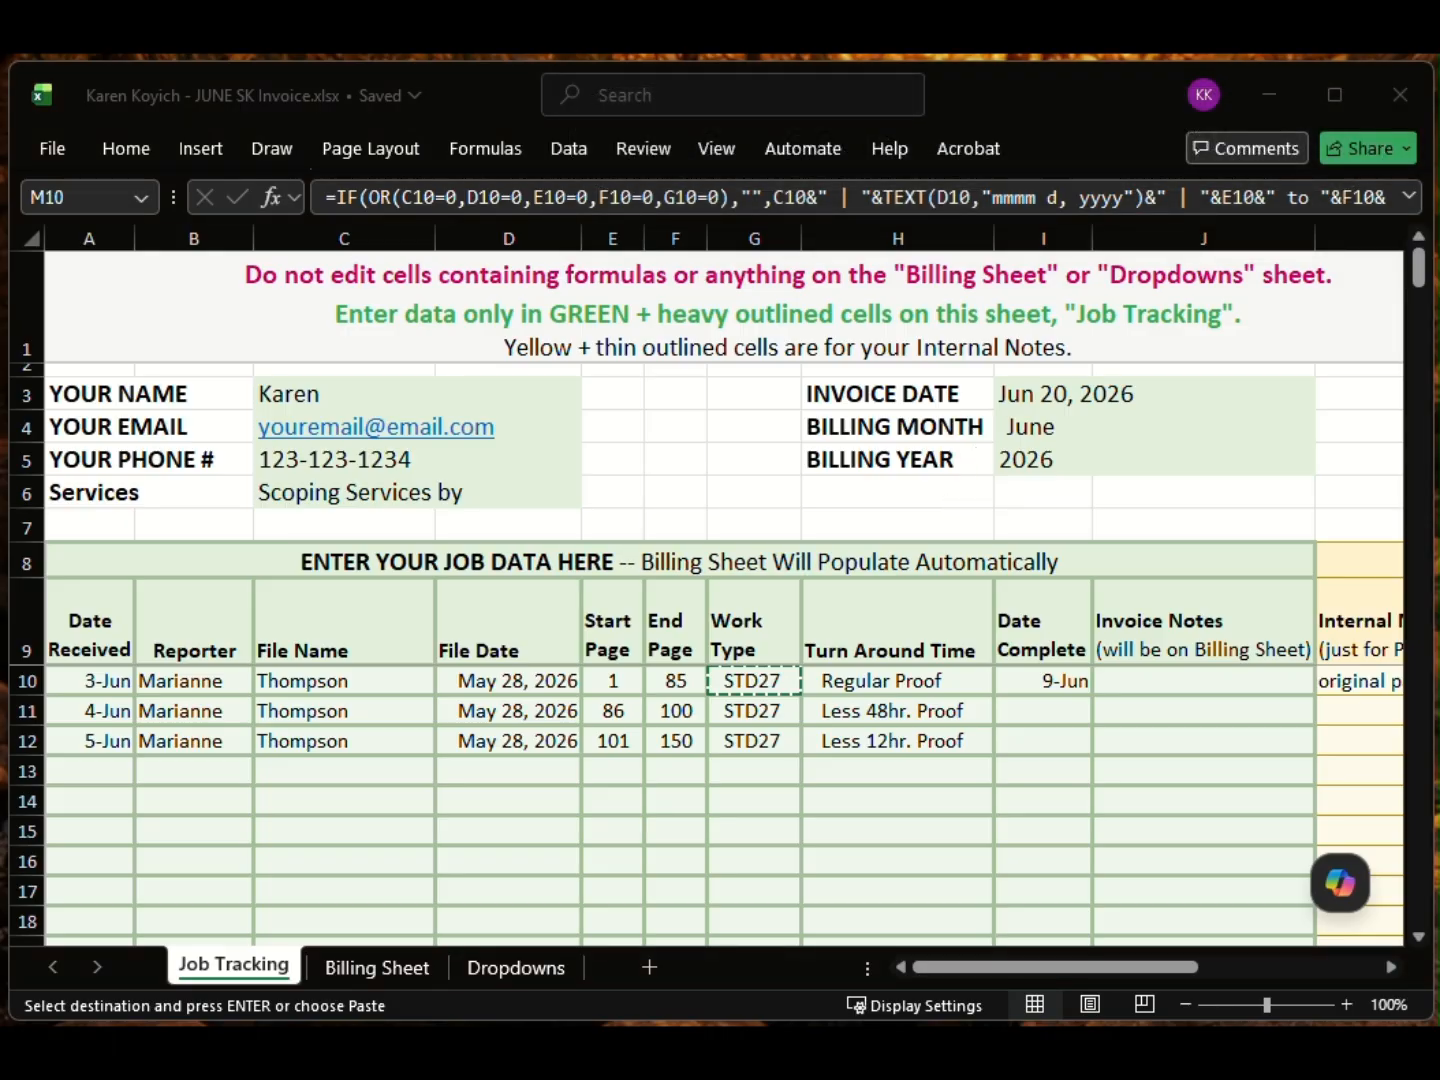
{"action": "key", "text": "alt+Tab"}
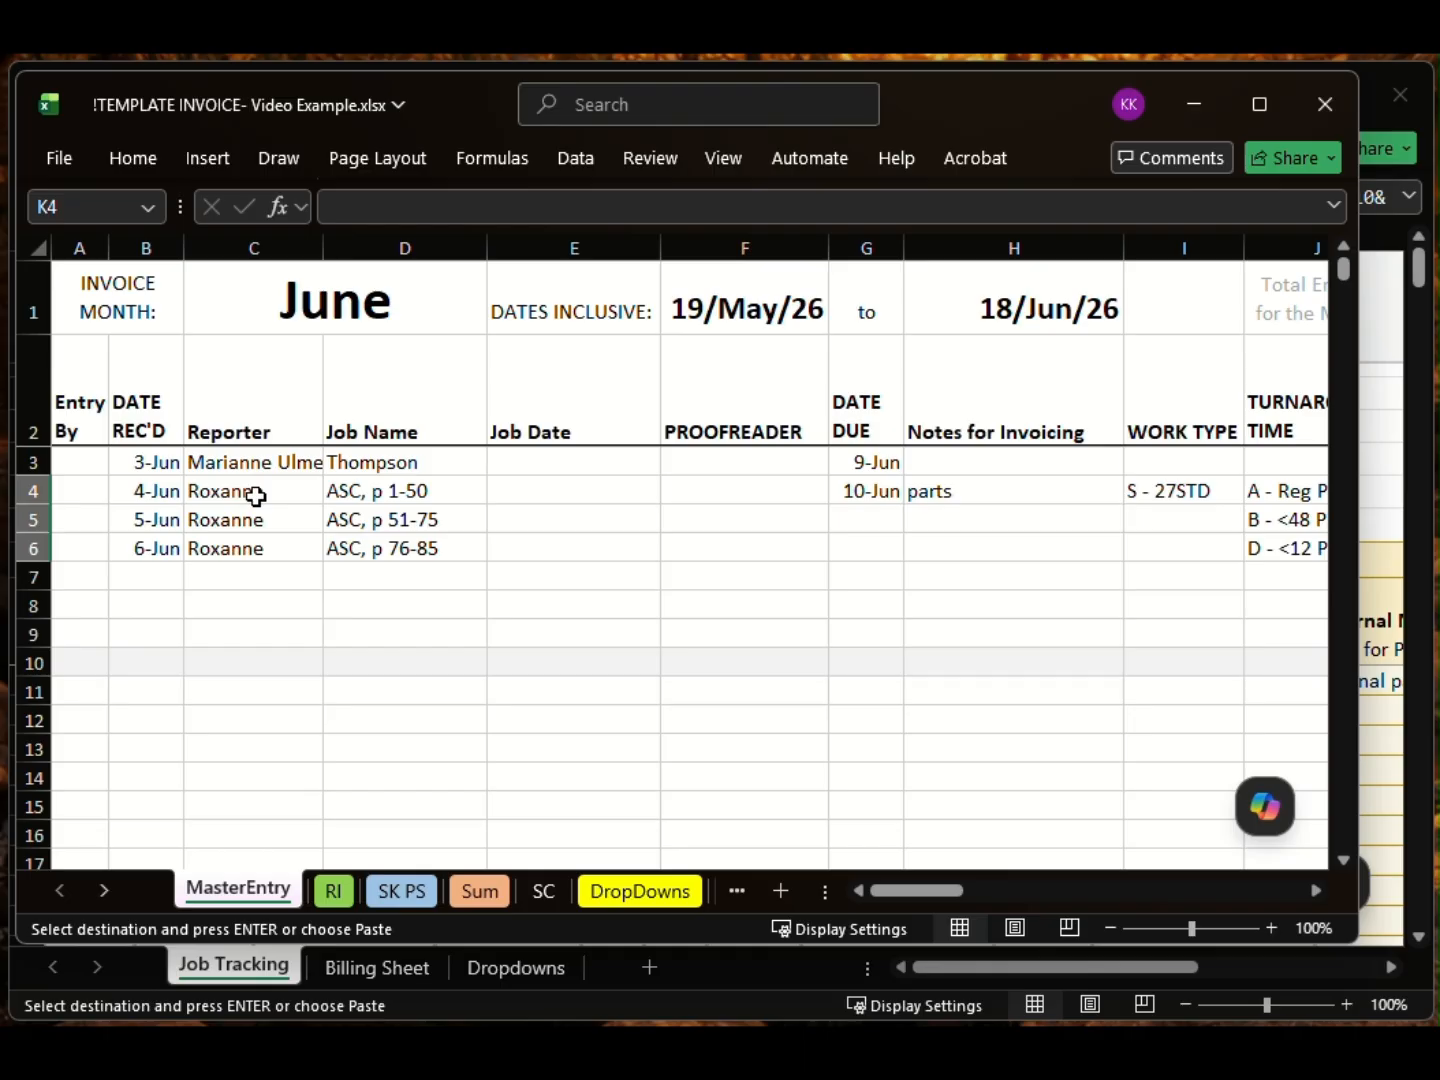
{"action": "left_click", "coordinate": [245, 465]}
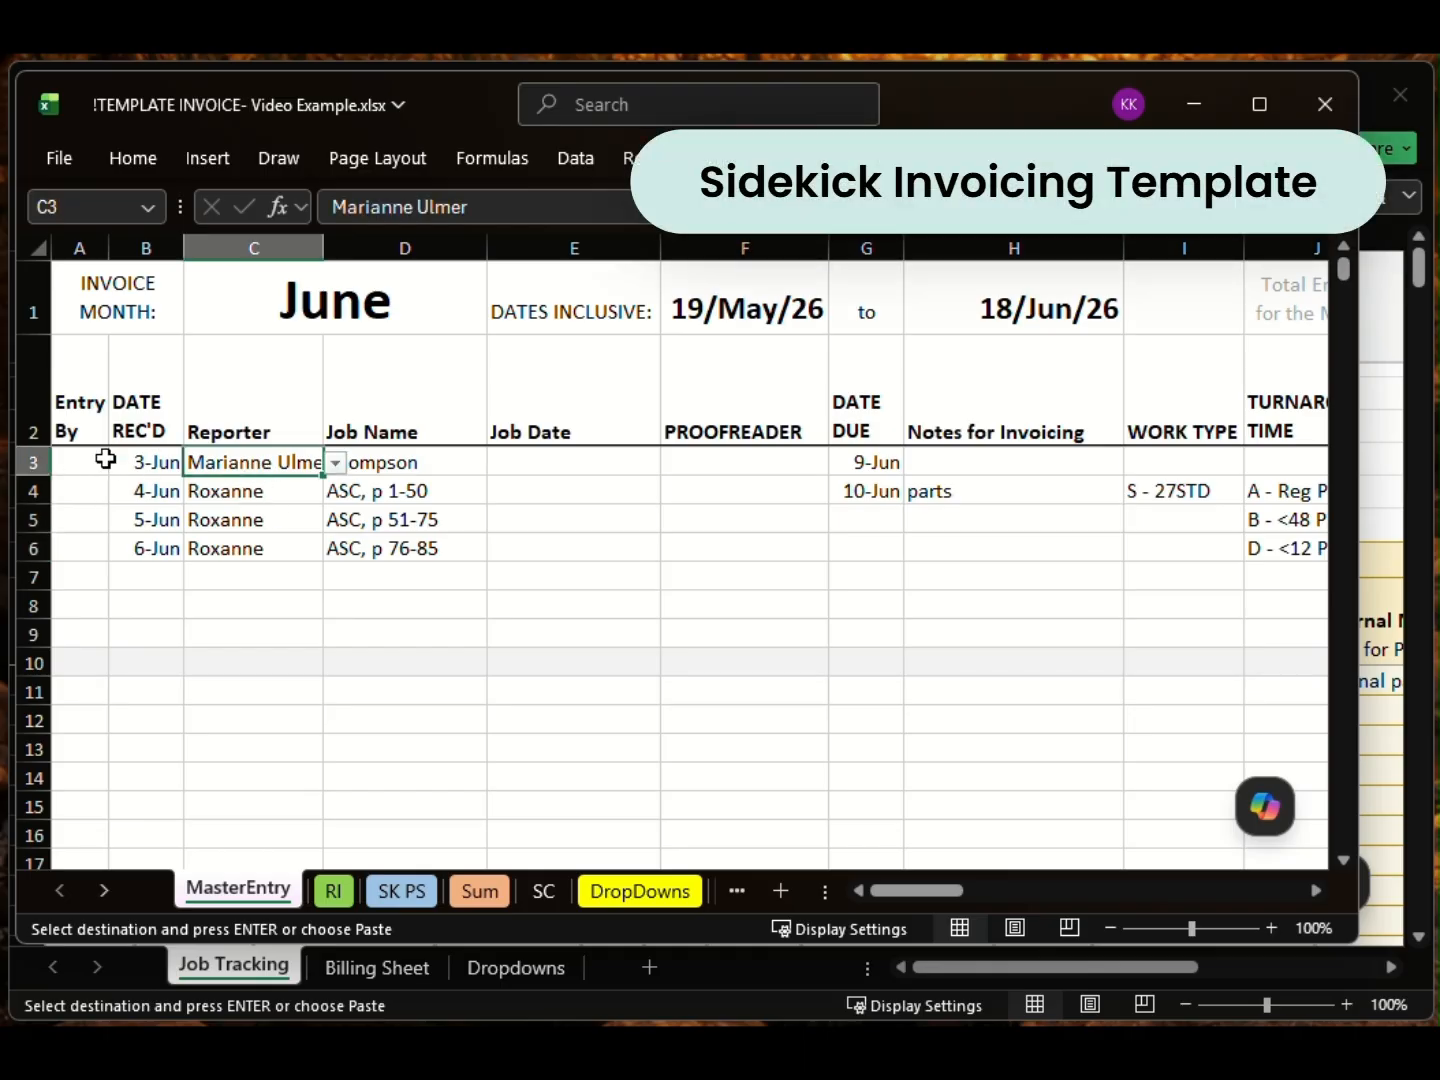
{"action": "left_click", "coordinate": [152, 464]}
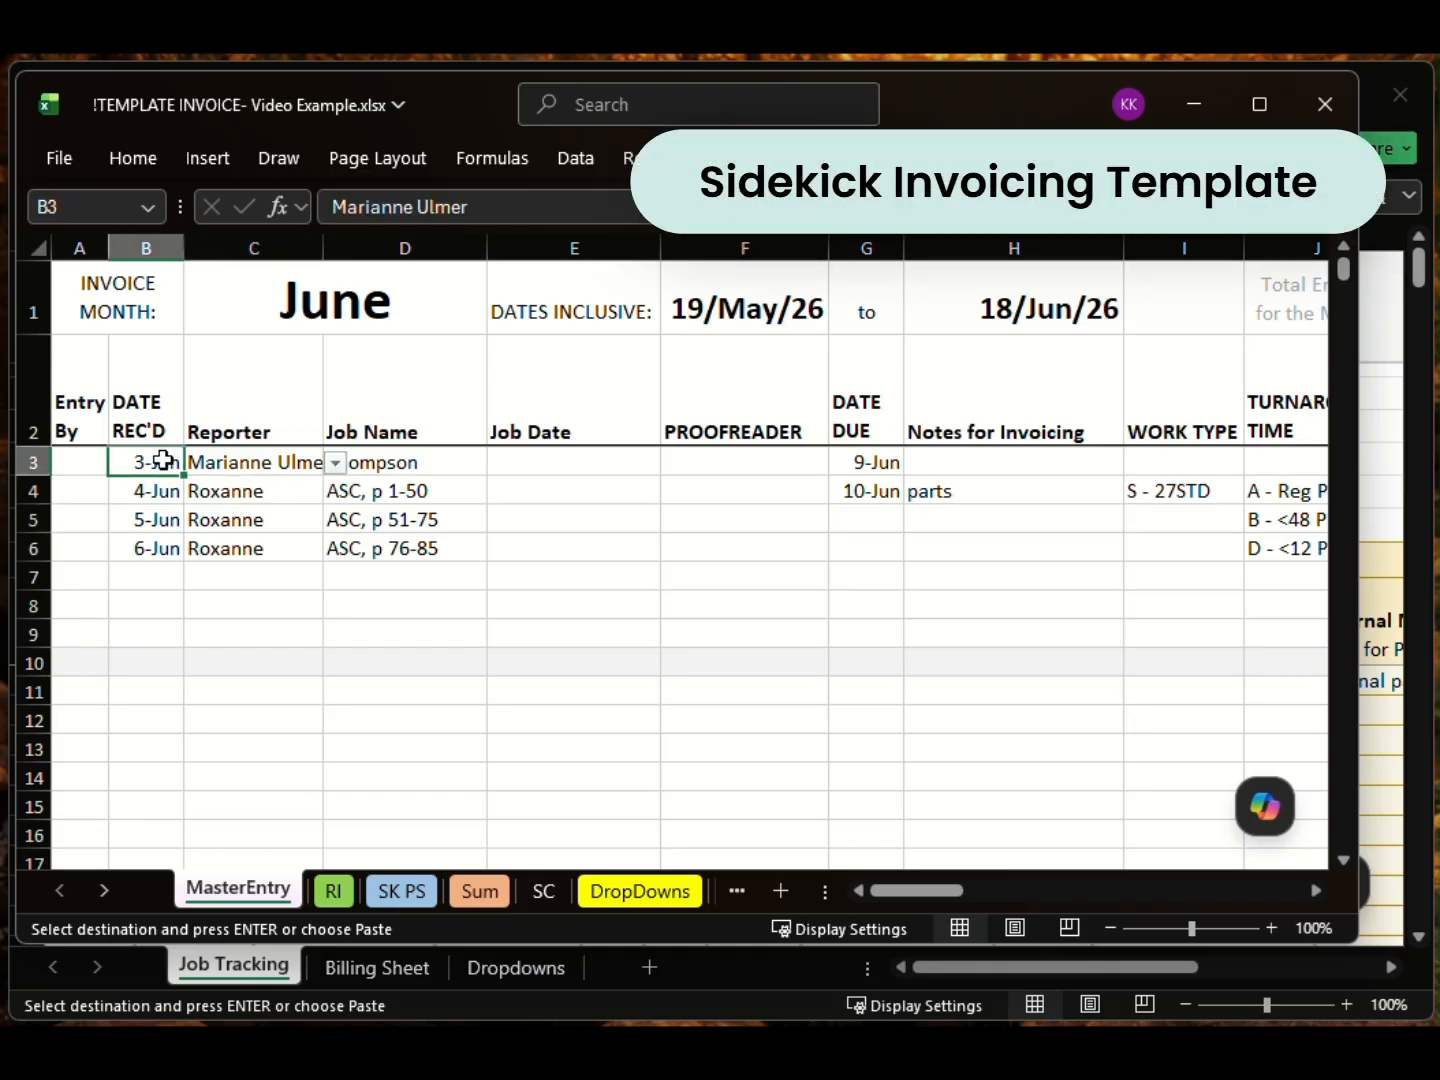
{"action": "left_click", "coordinate": [229, 466]}
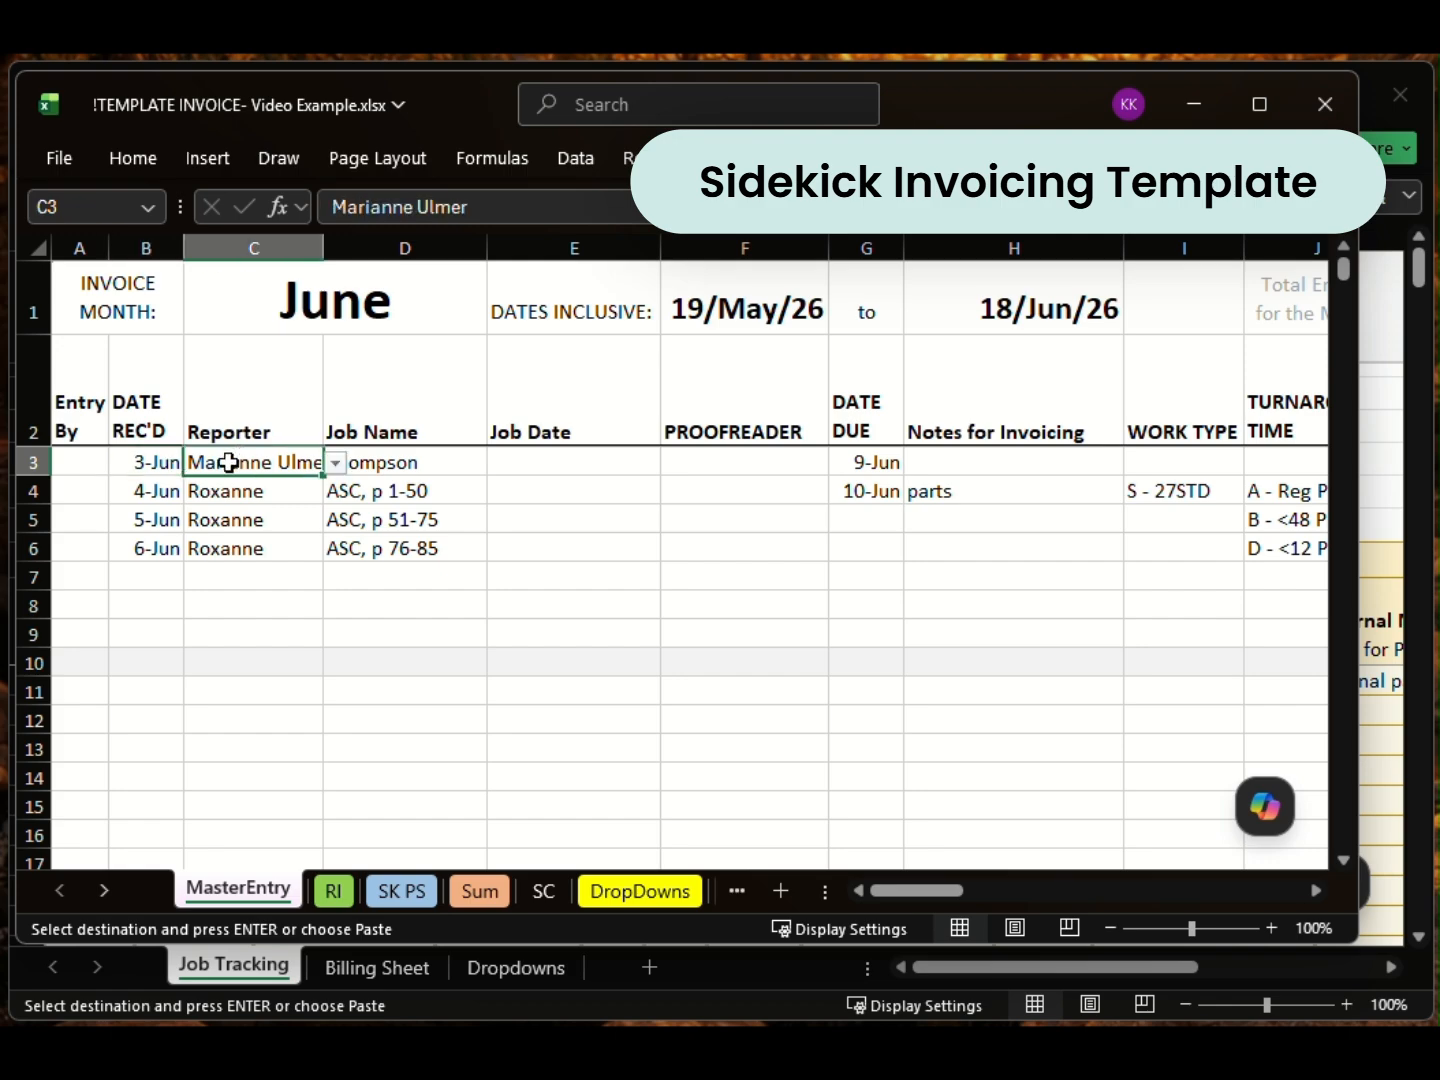
{"action": "left_click", "coordinate": [155, 464]}
{"action": "left_click", "coordinate": [398, 470]}
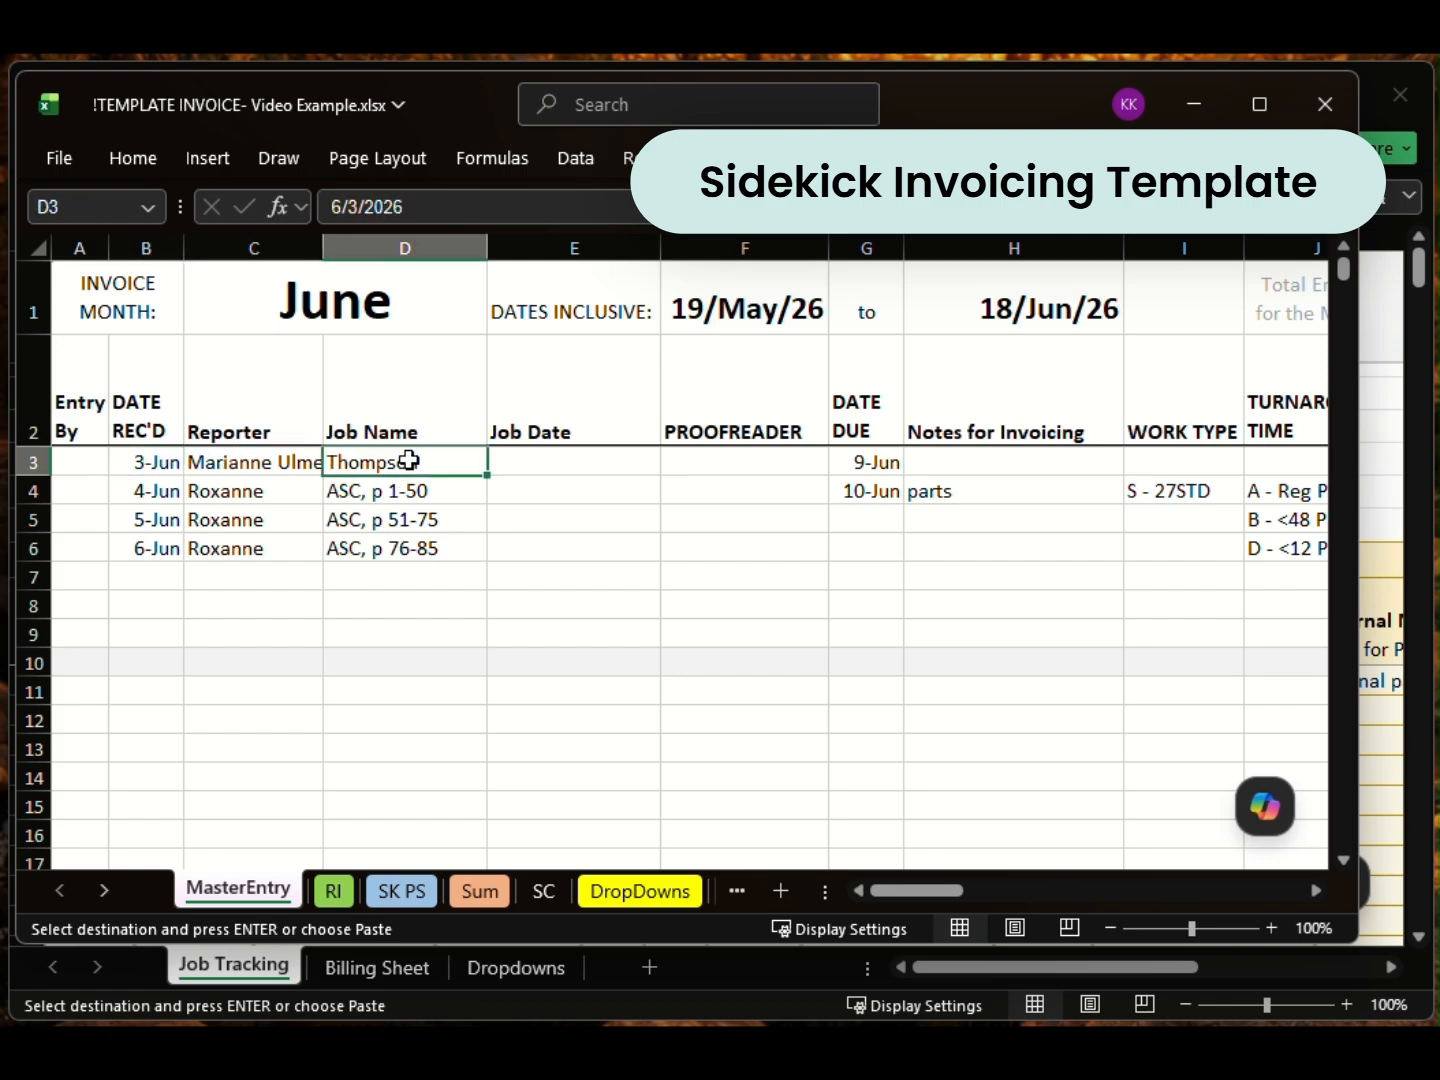
{"action": "left_click", "coordinate": [893, 466]}
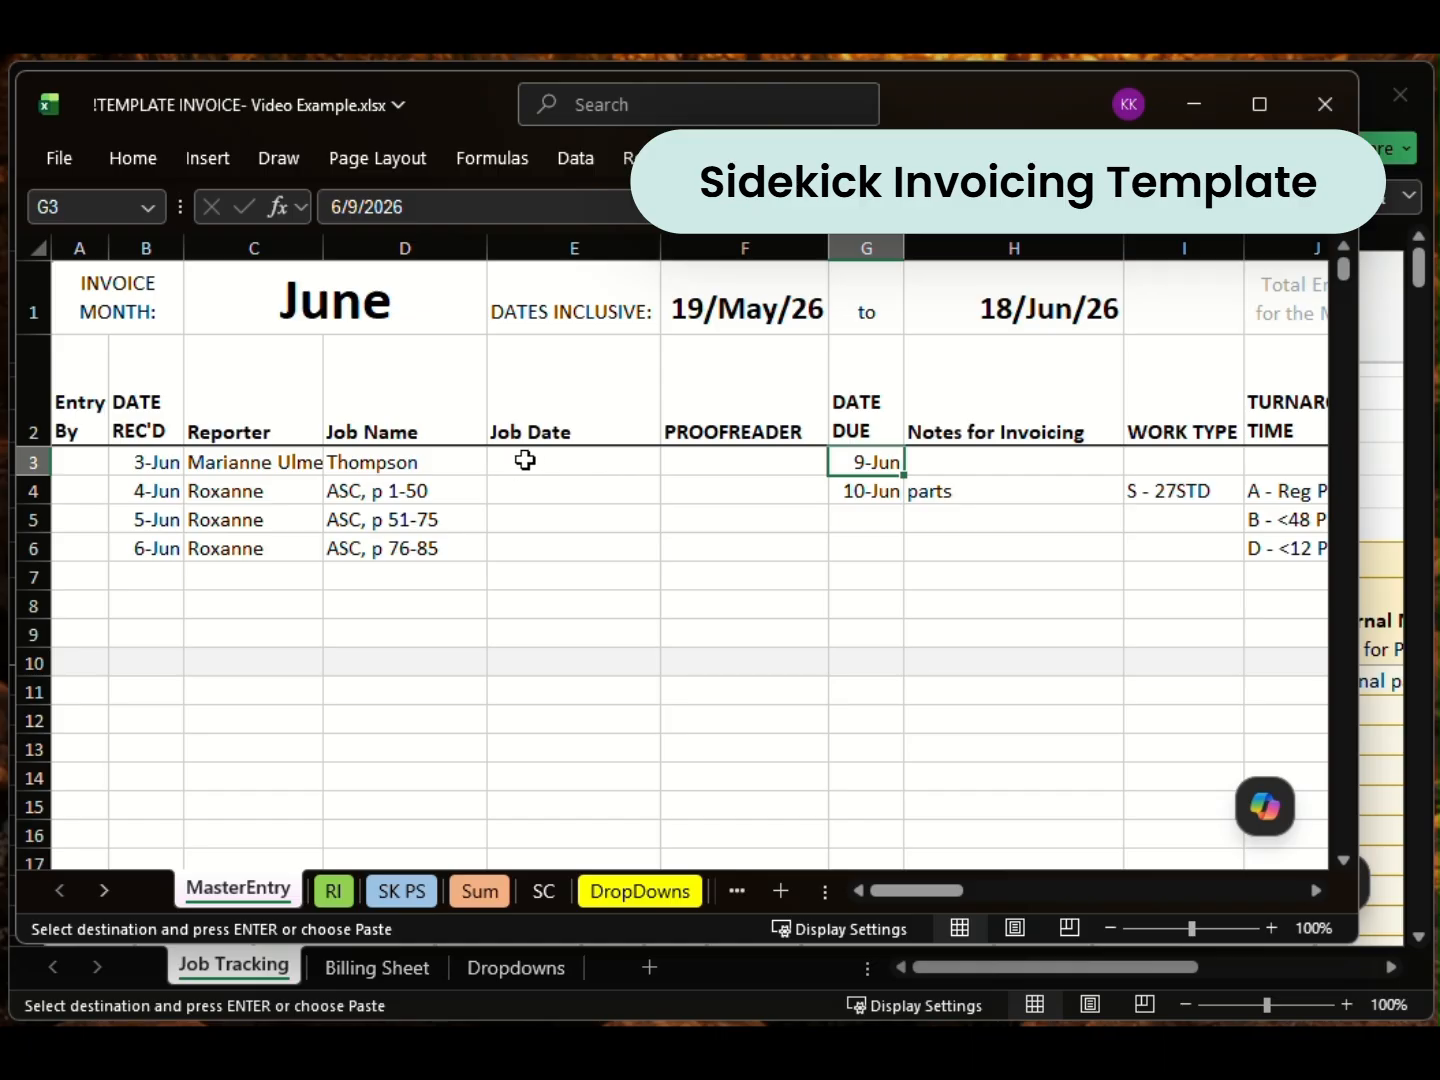
{"action": "left_click", "coordinate": [709, 464]}
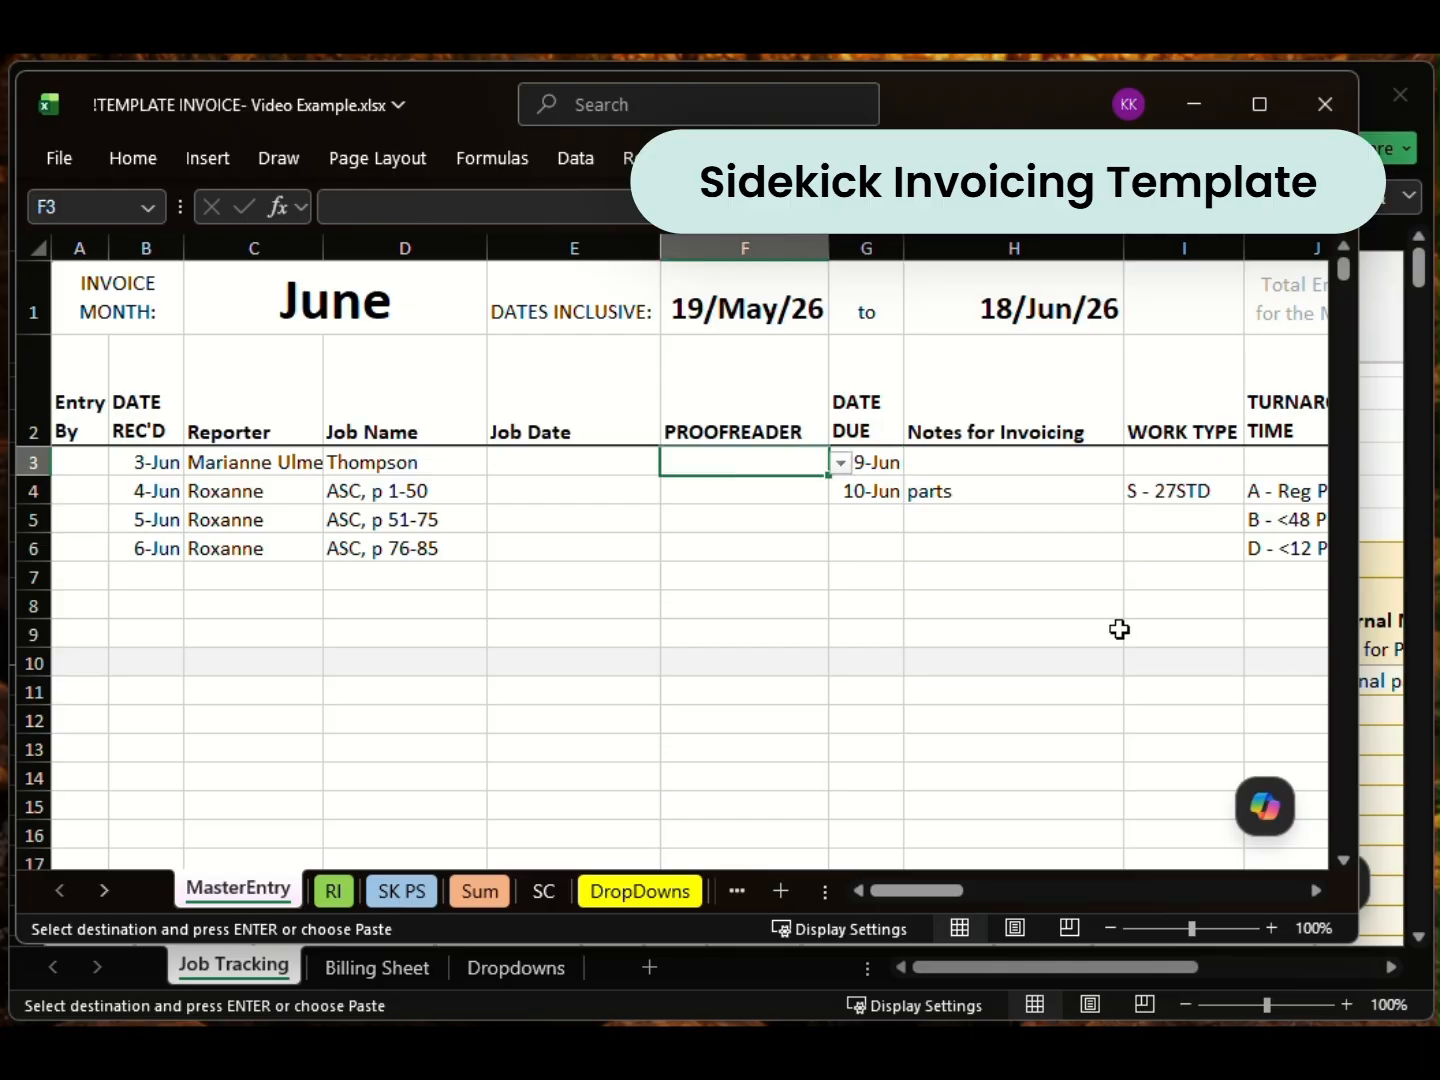
{"action": "scroll", "coordinate": [699, 500], "scroll_direction": "right", "scroll_amount": 4}
{"action": "left_click", "coordinate": [478, 458]}
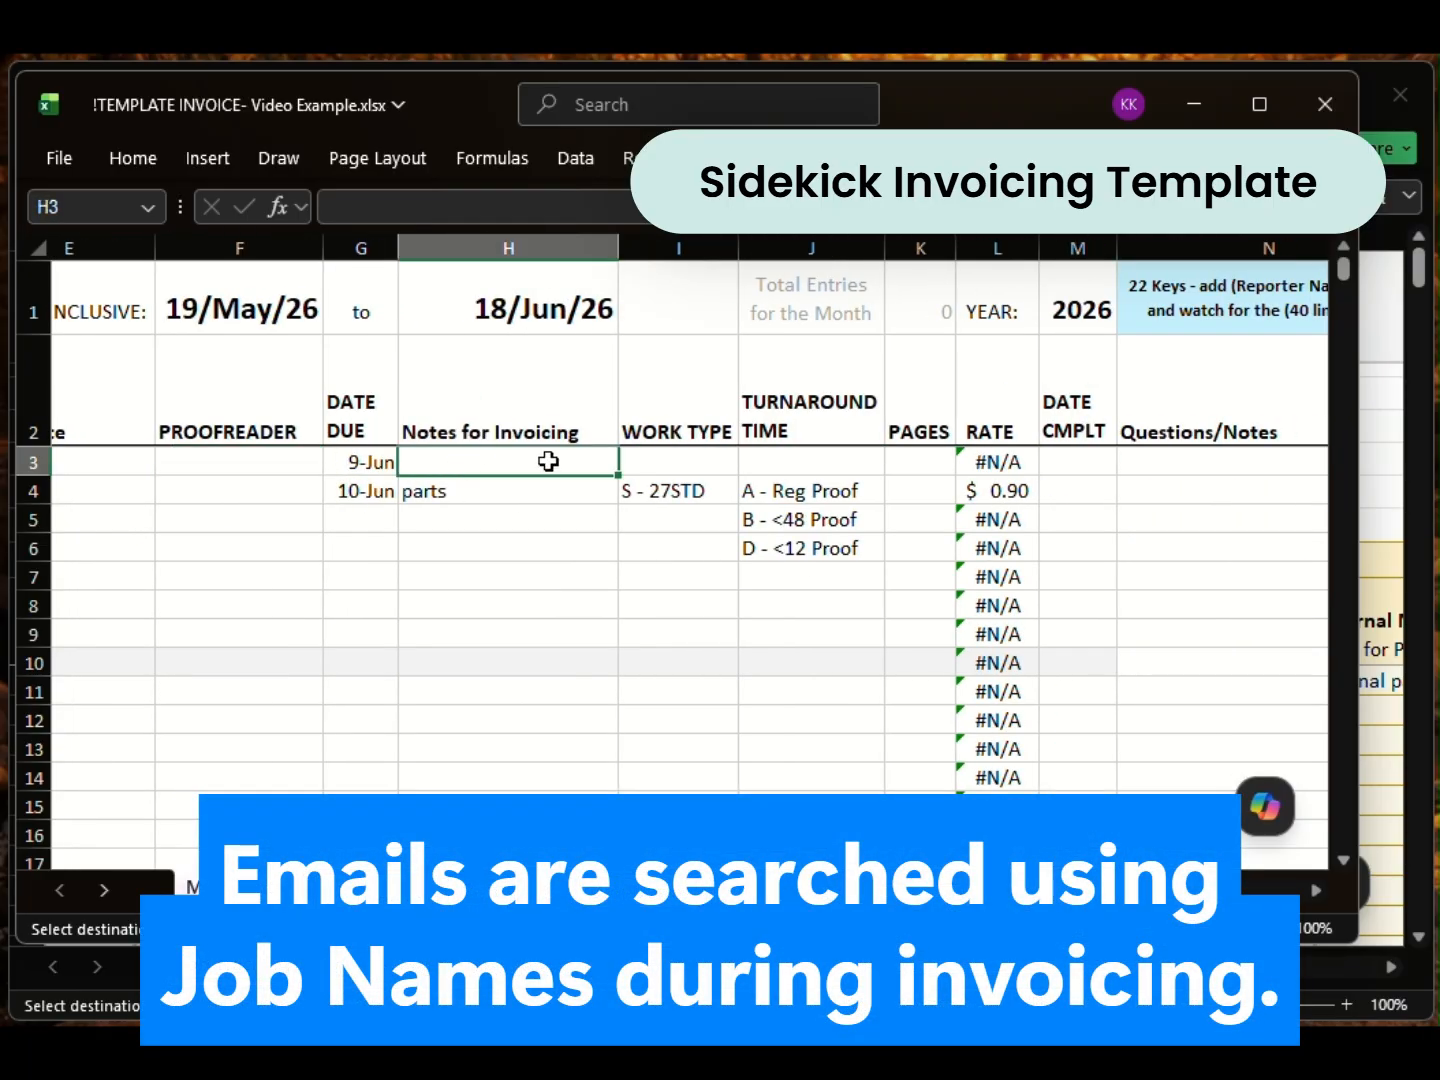
{"action": "left_click", "coordinate": [700, 460]}
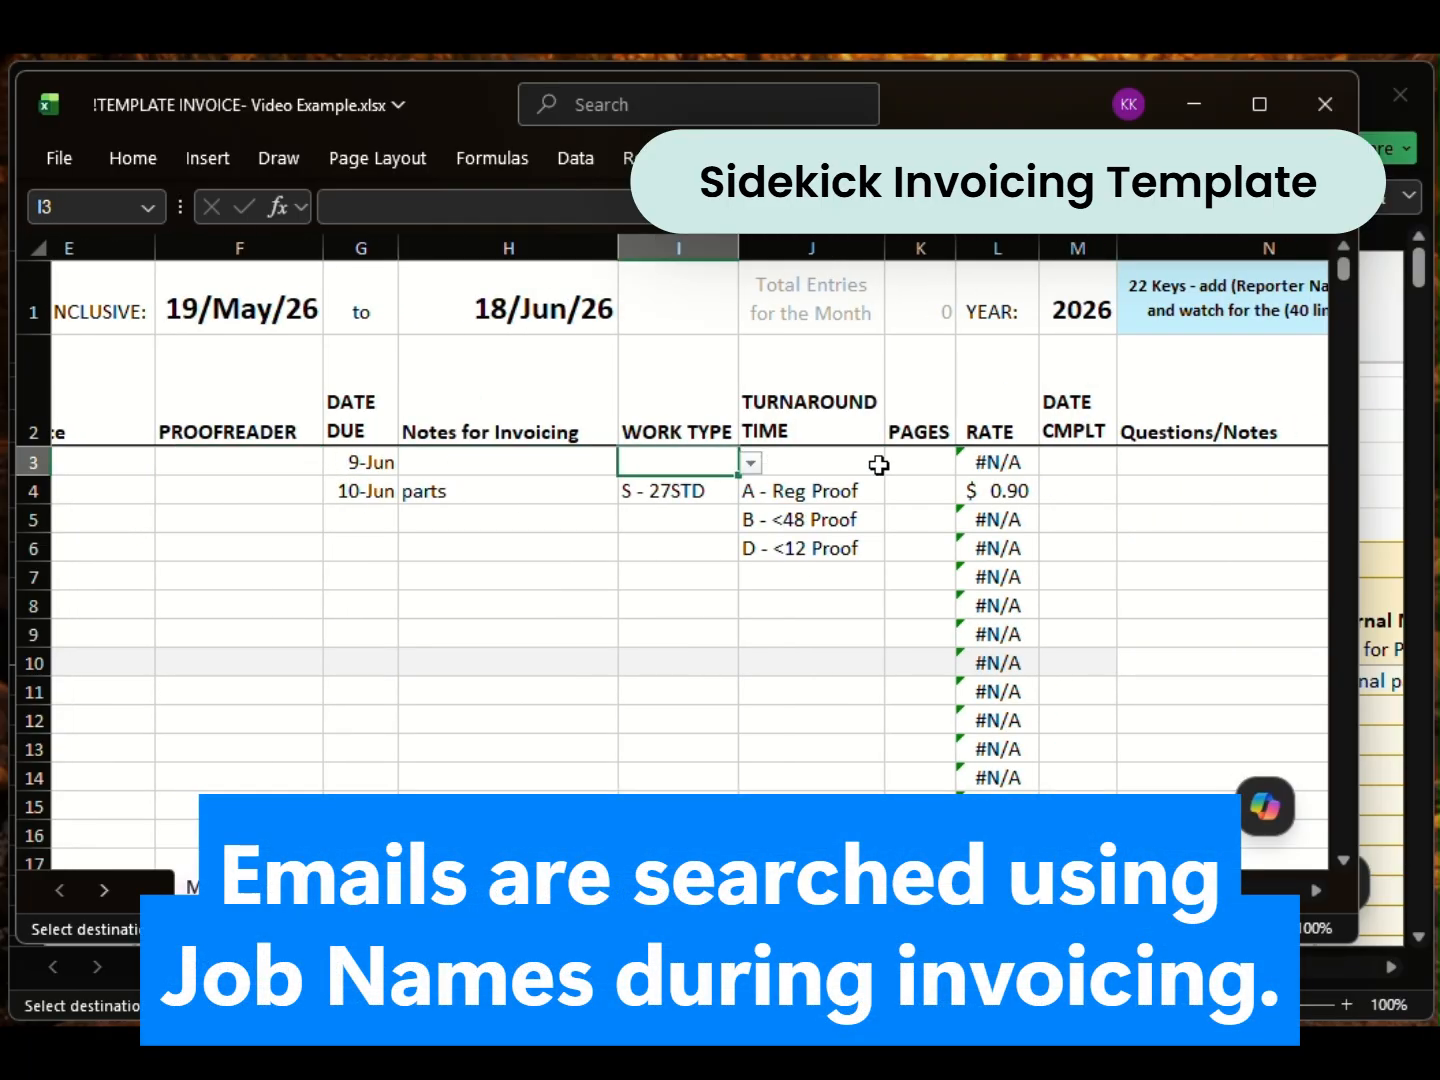
{"action": "scroll", "coordinate": [700, 500], "scroll_direction": "left", "scroll_amount": 4}
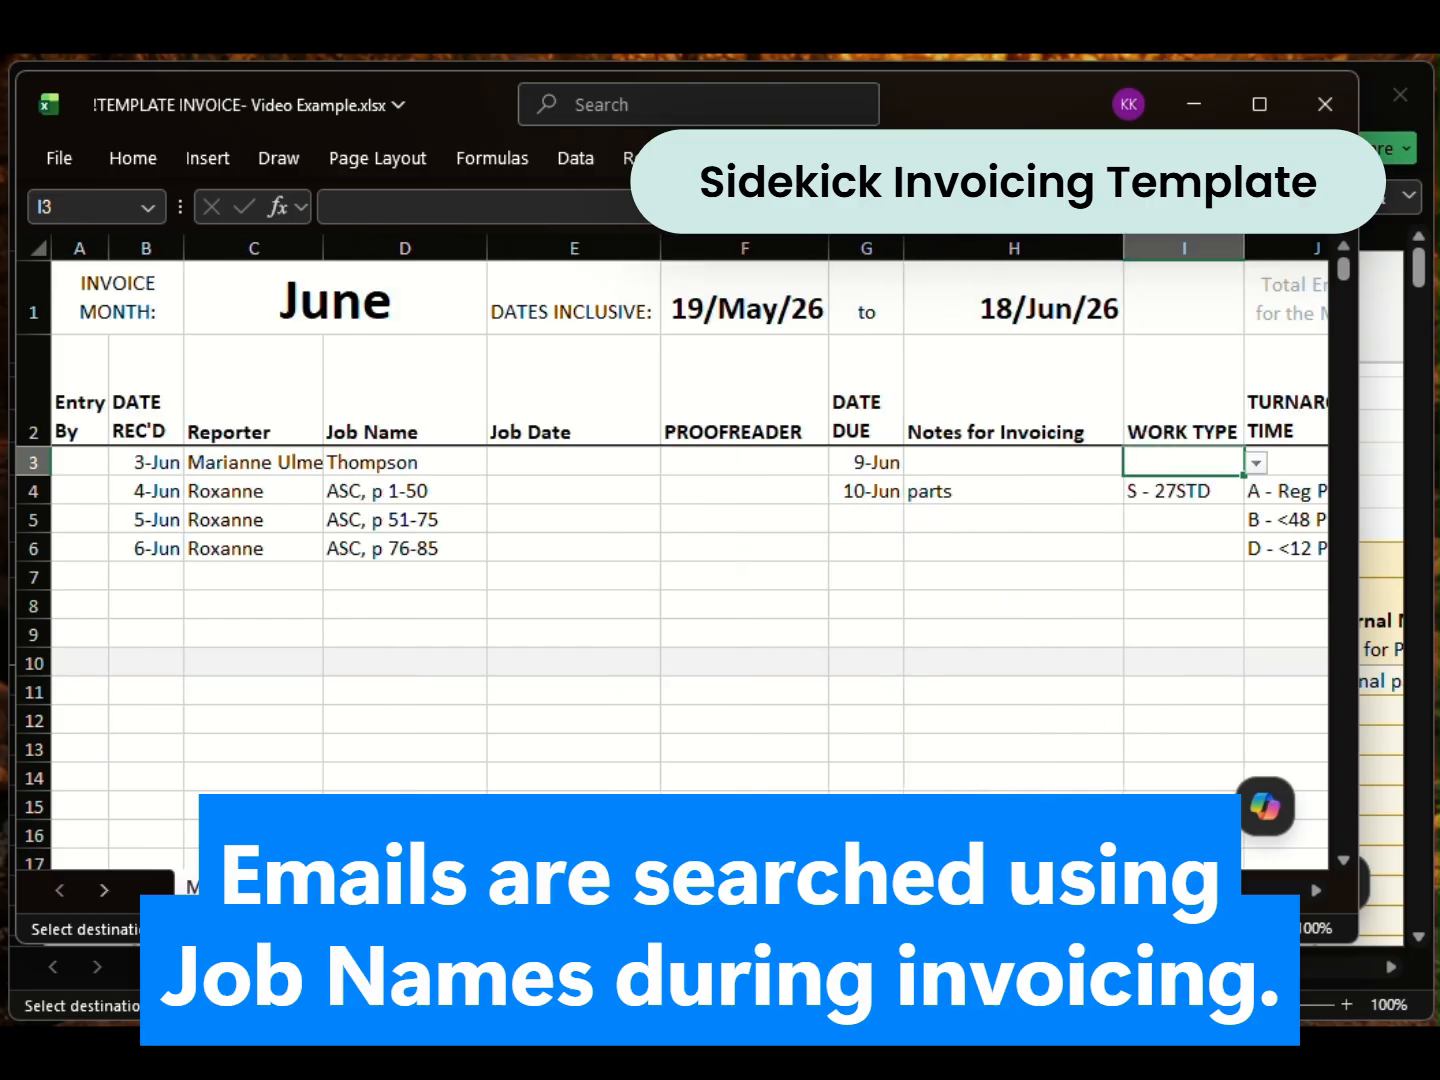
{"action": "left_click", "coordinate": [408, 468]}
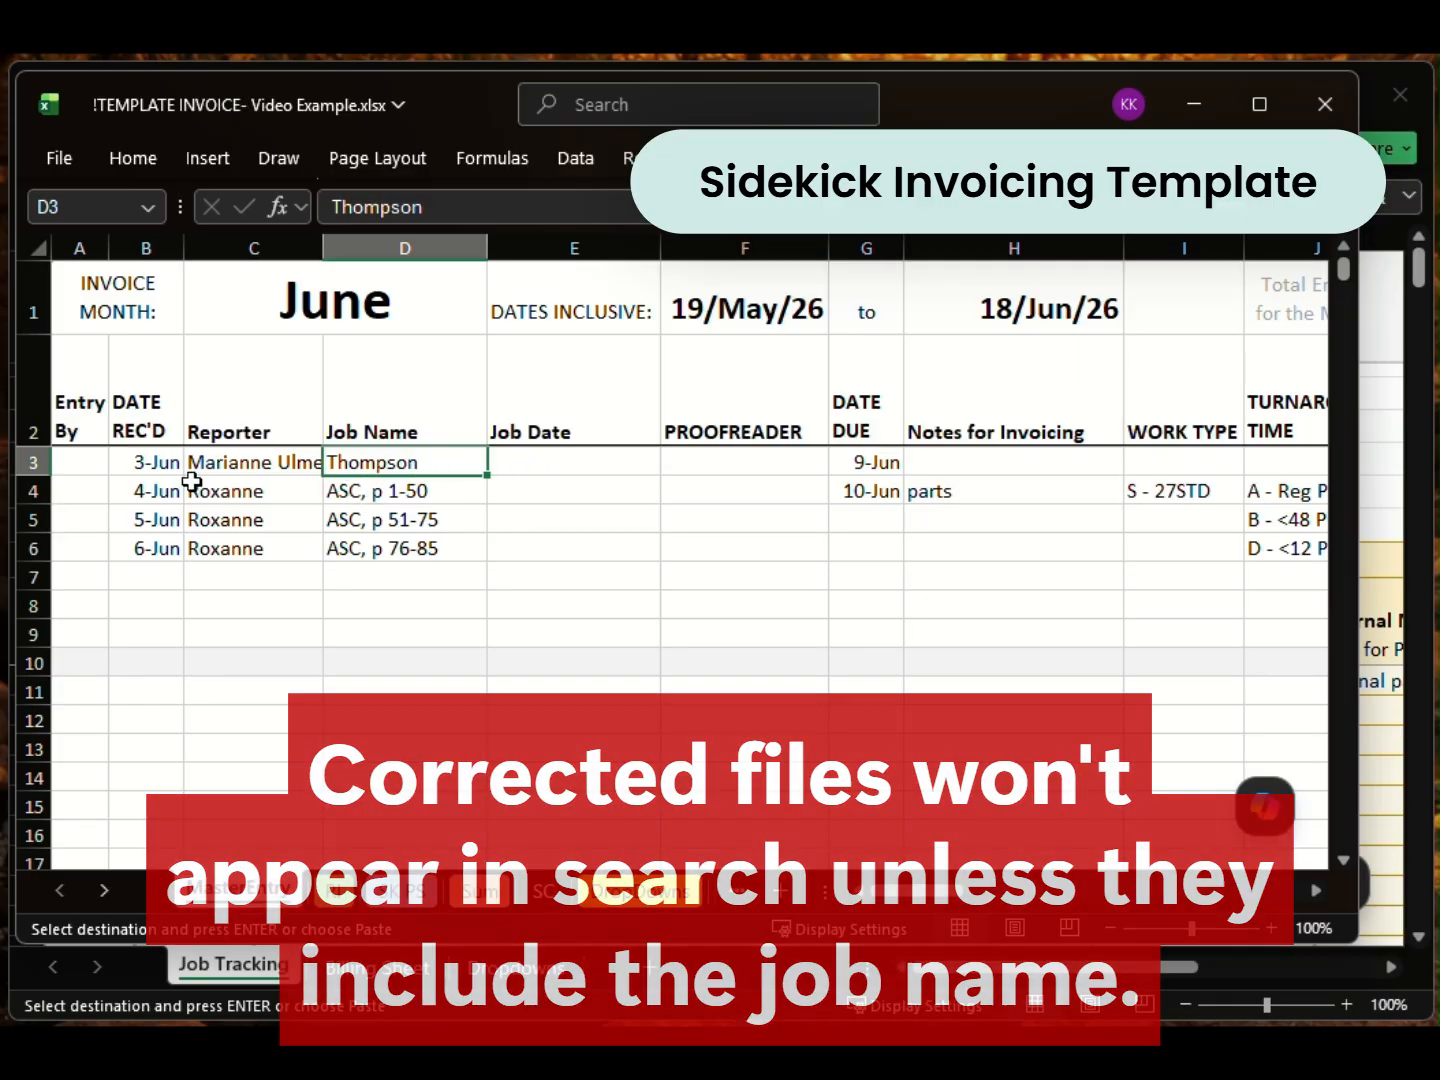
{"action": "left_click", "coordinate": [240, 491]}
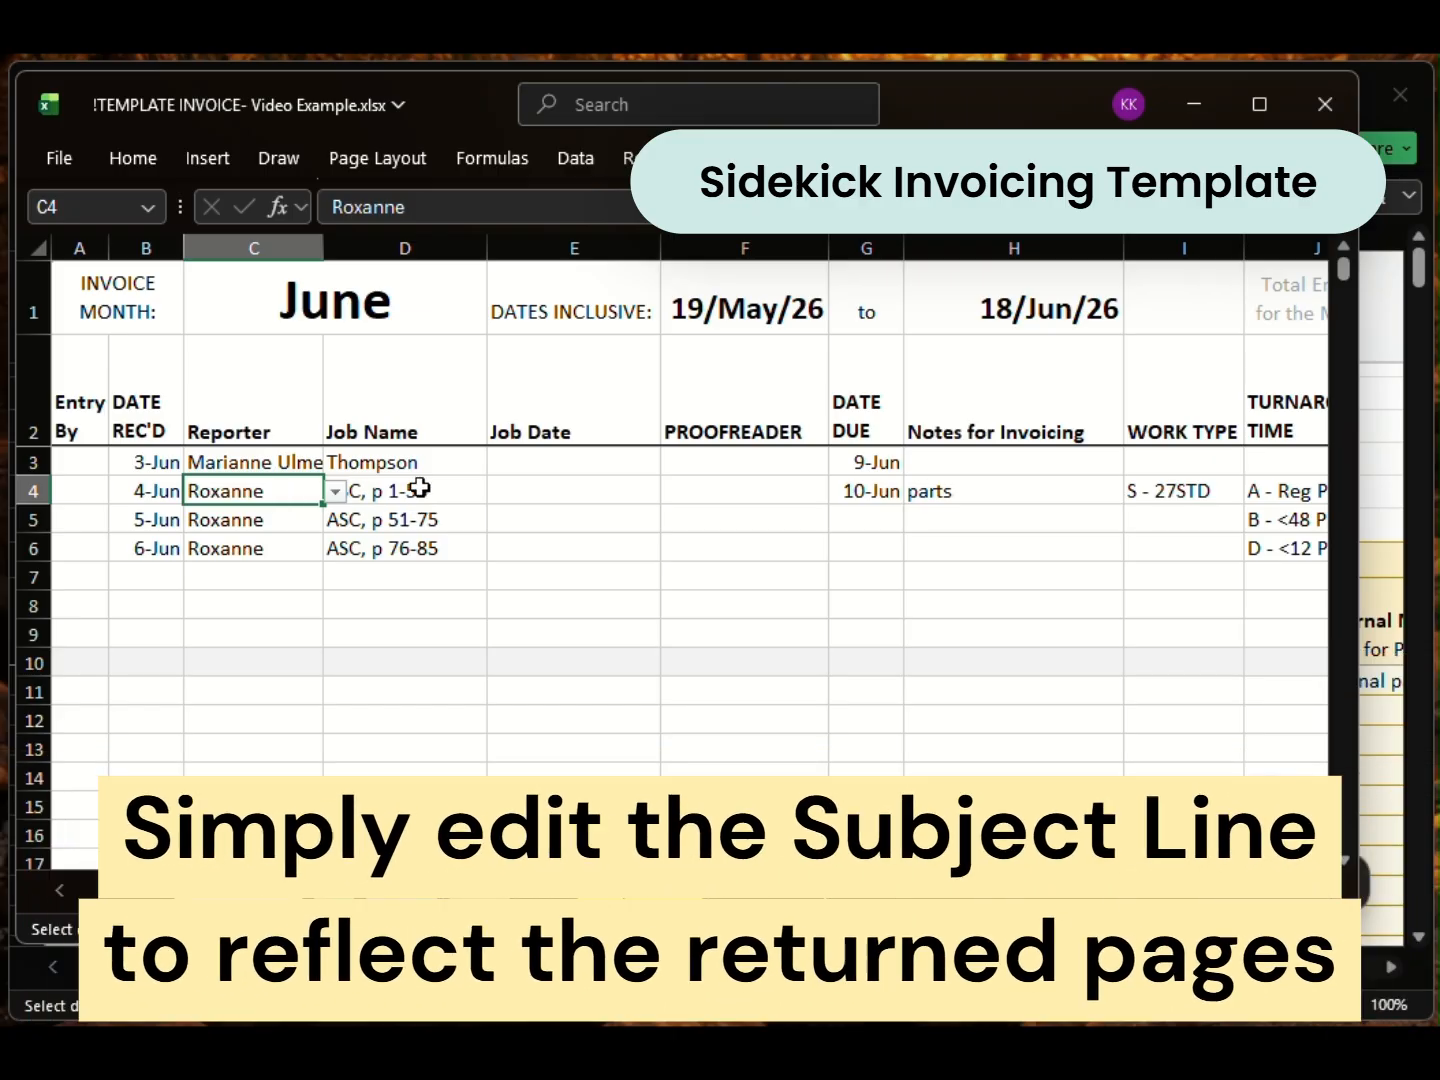
{"action": "left_click", "coordinate": [277, 460]}
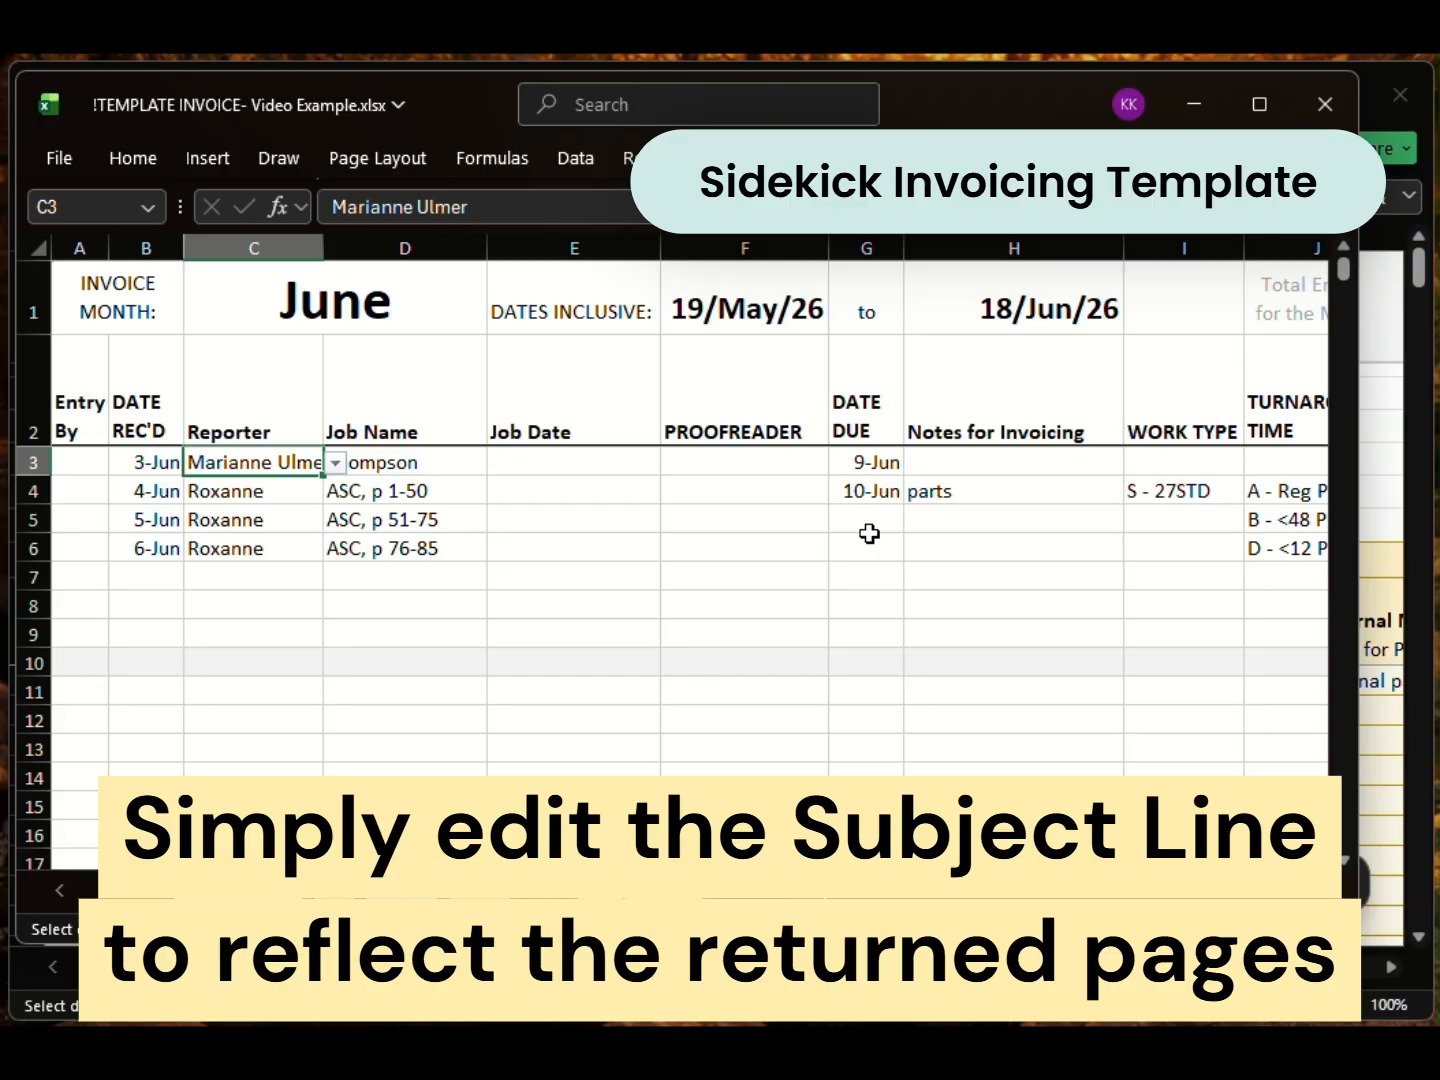
{"action": "left_click", "coordinate": [281, 489]}
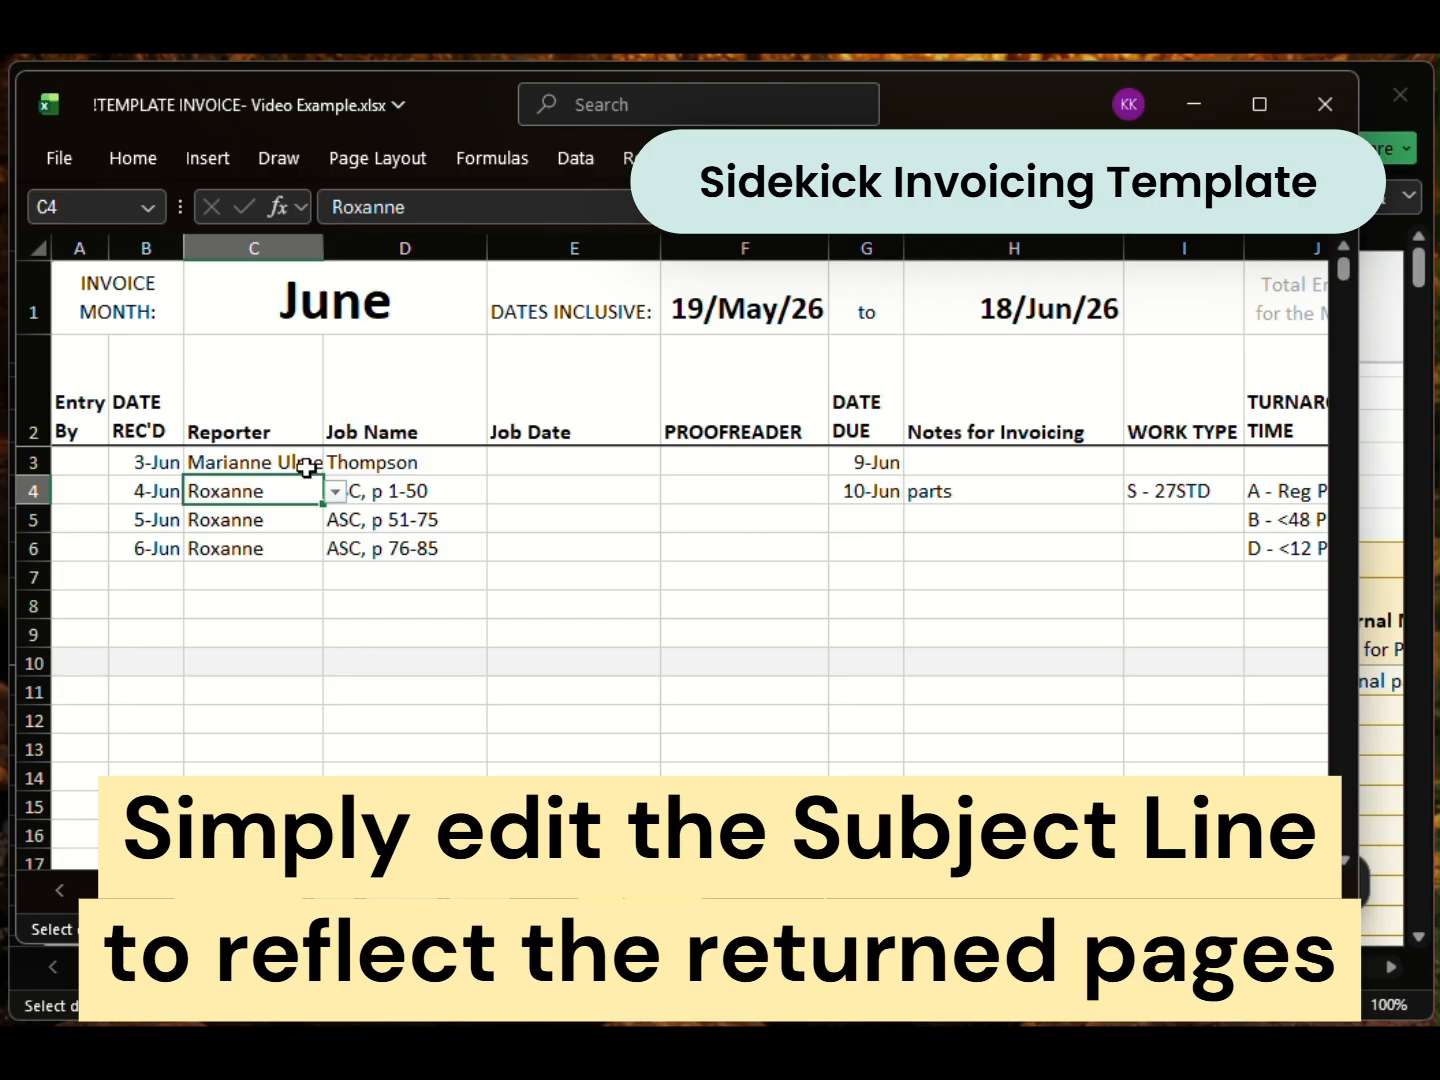
Step: Start a new MasterEntry row with date 7-Jun, the reporter's name and job name Smith
{"action": "left_click", "coordinate": [478, 496]}
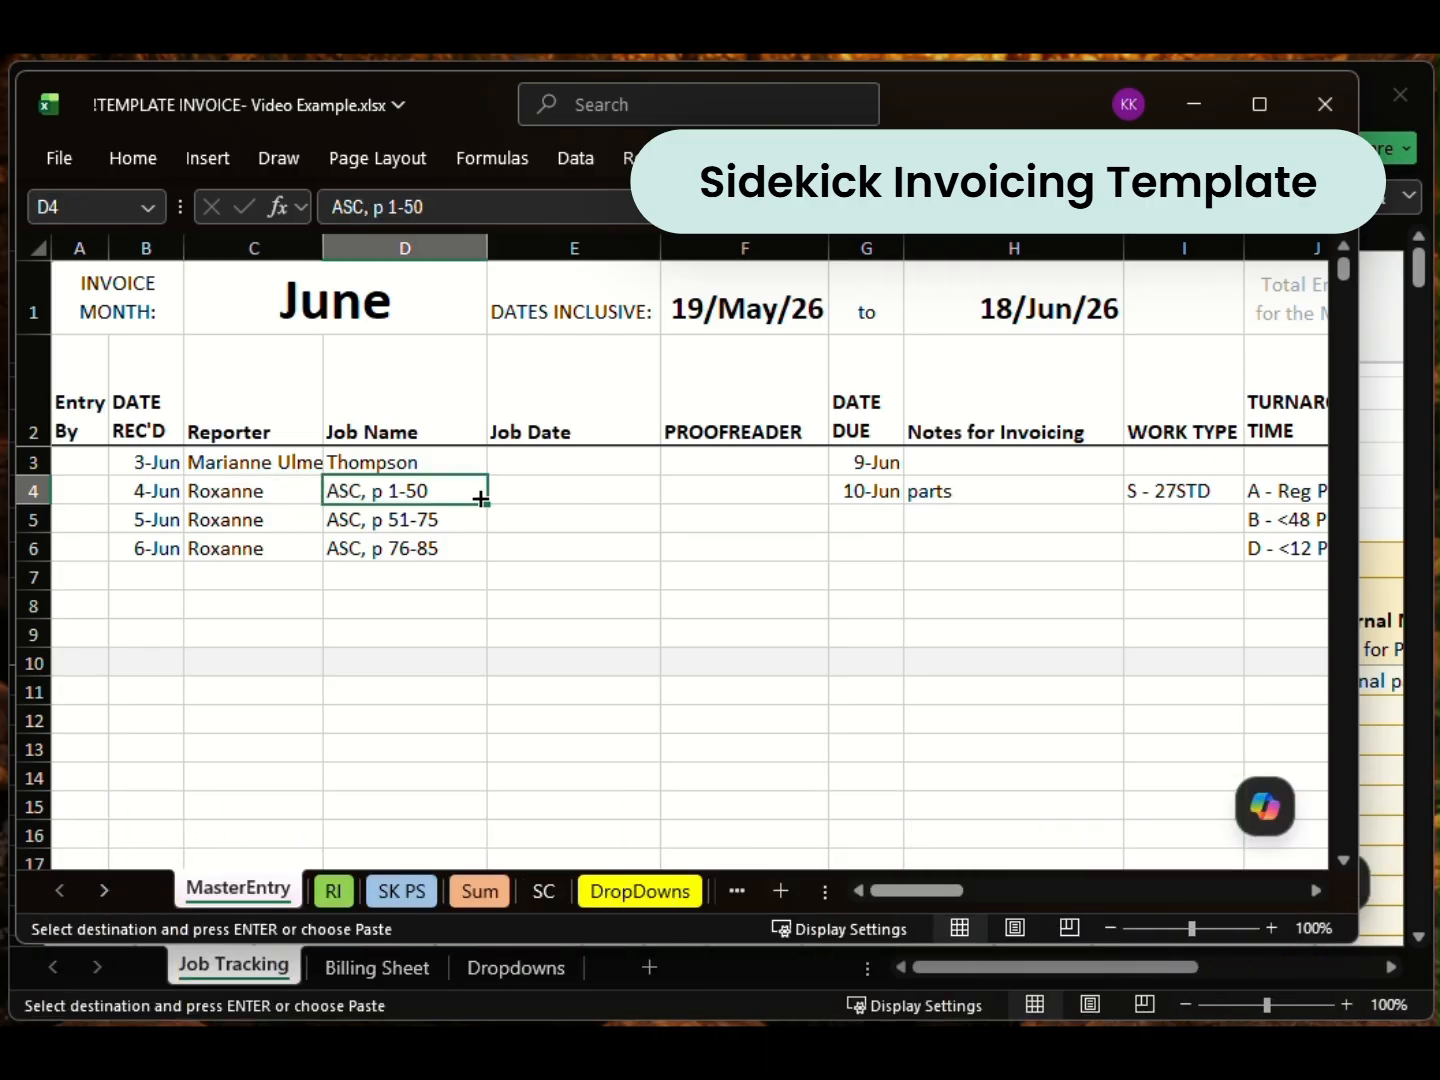
{"action": "left_click", "coordinate": [160, 576]}
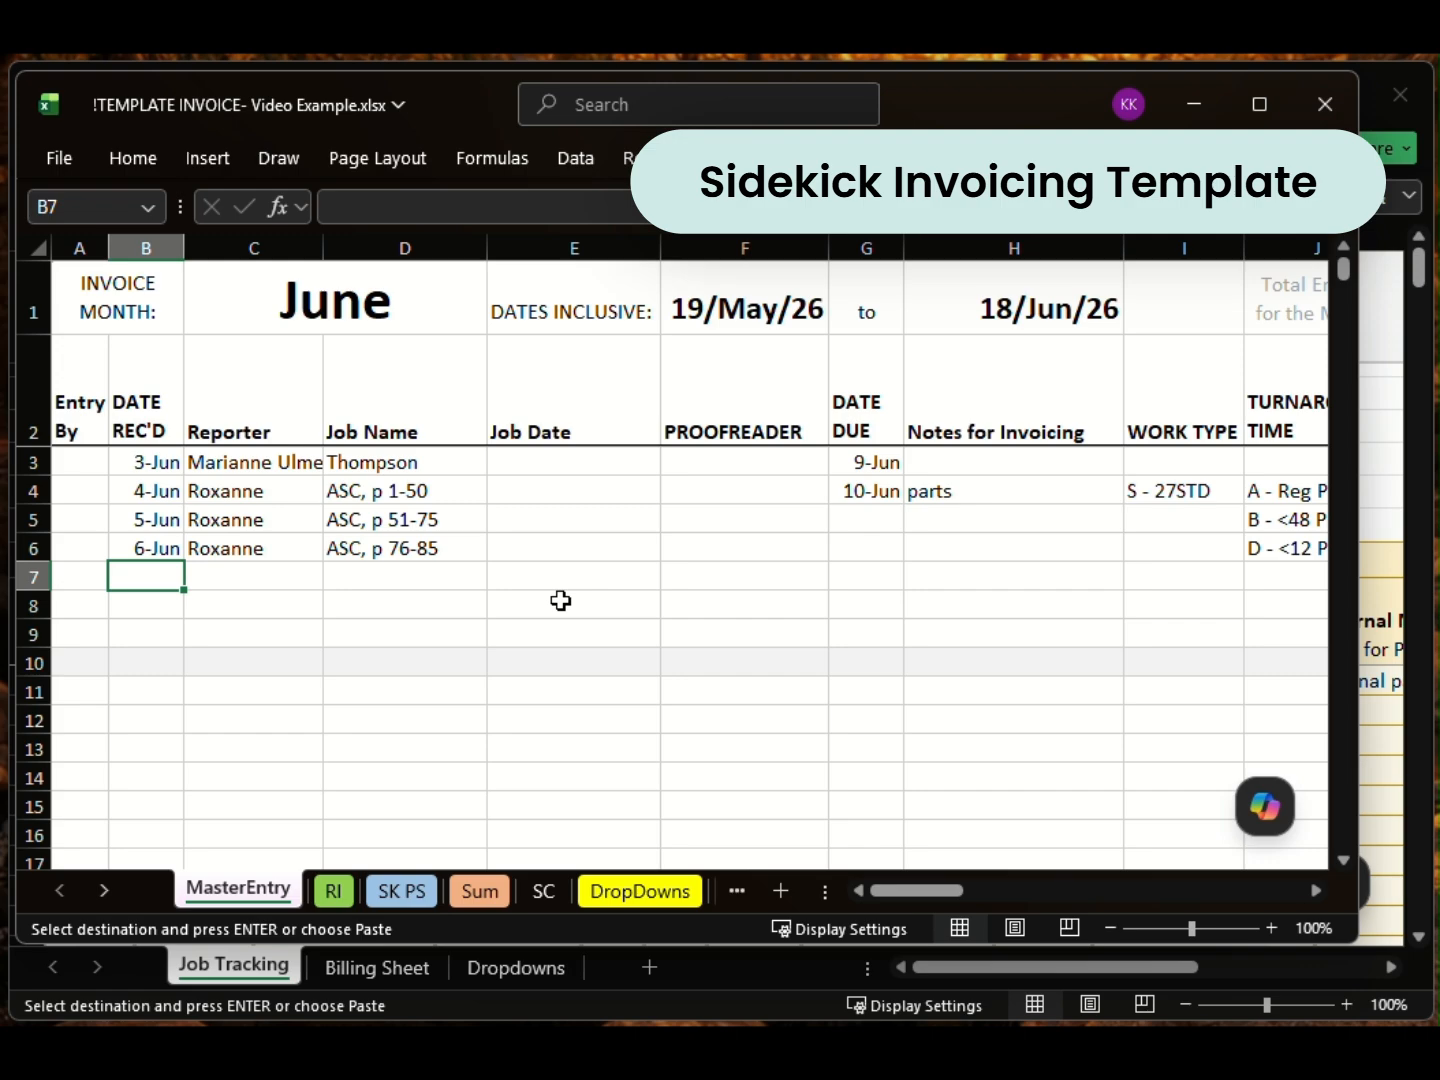
{"action": "key", "text": "Escape"}
{"action": "type", "text": "7-Jun"}
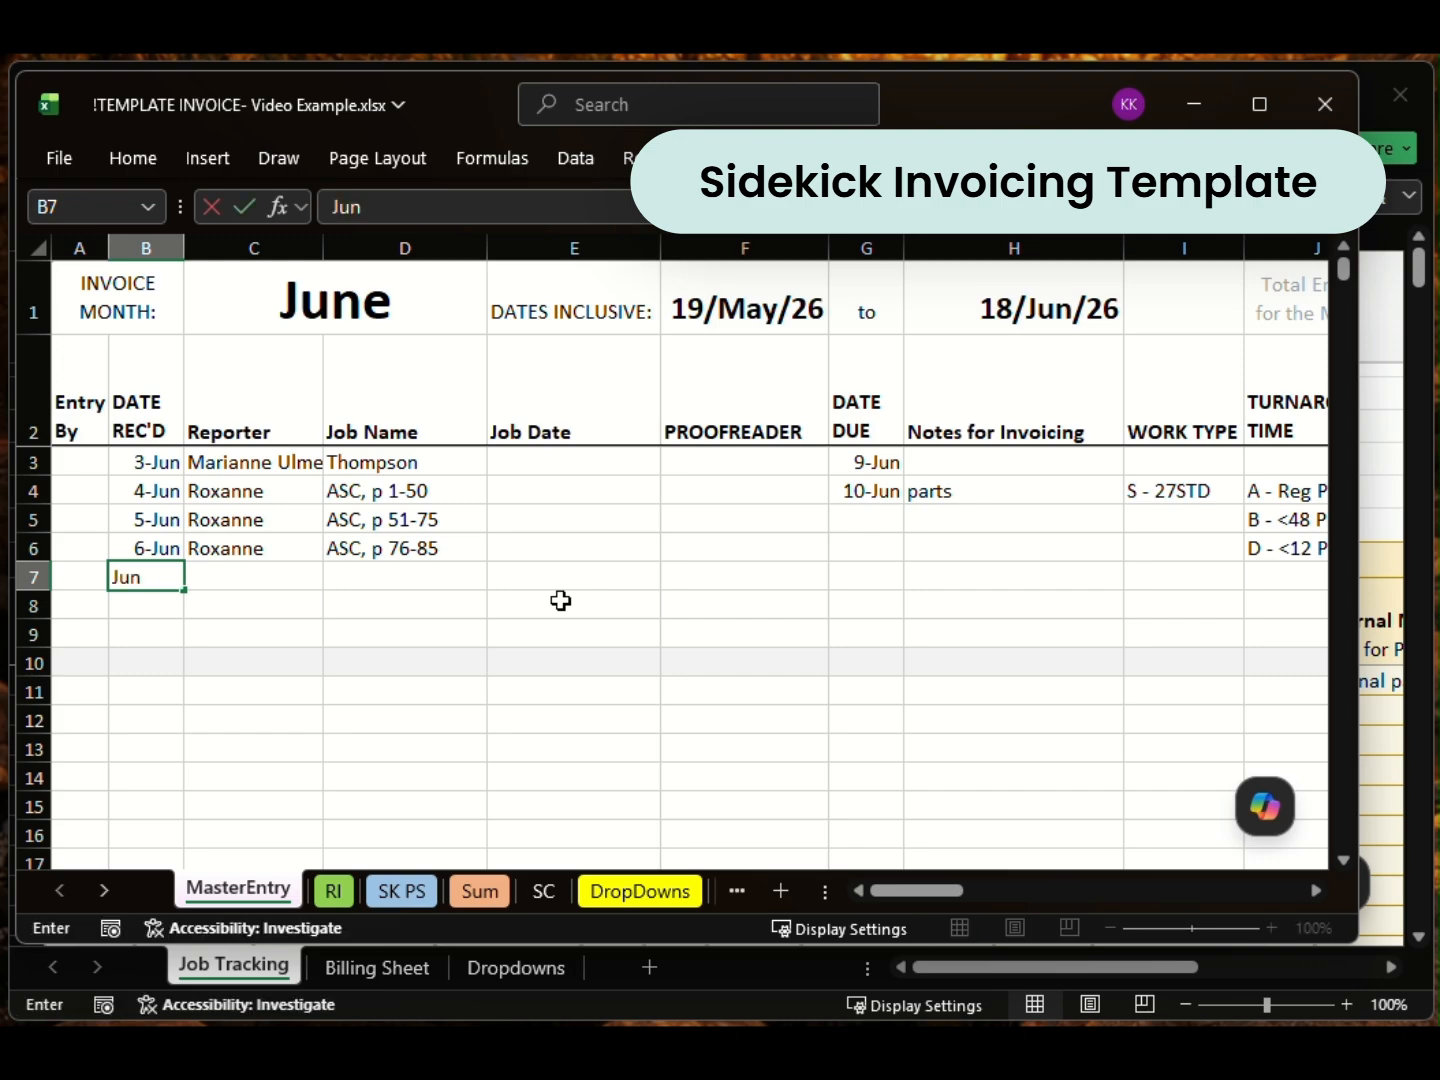
{"action": "key", "text": "Tab"}
{"action": "type", "text": "Toni"}
{"action": "key", "text": "Tab"}
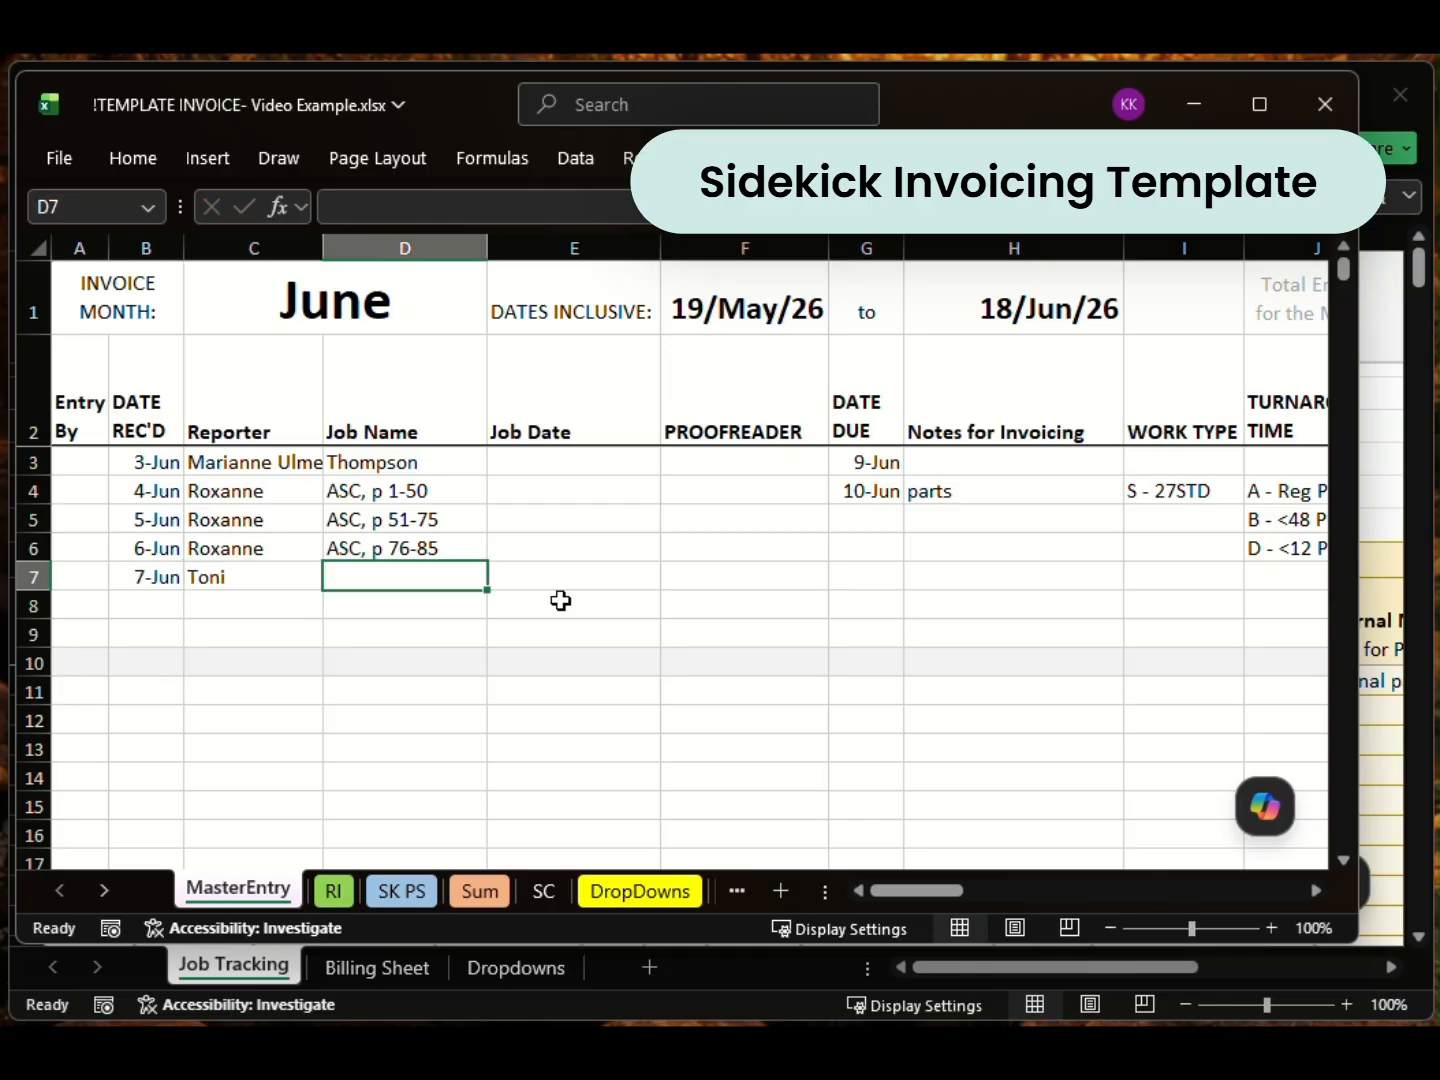
{"action": "type", "text": "Smith"}
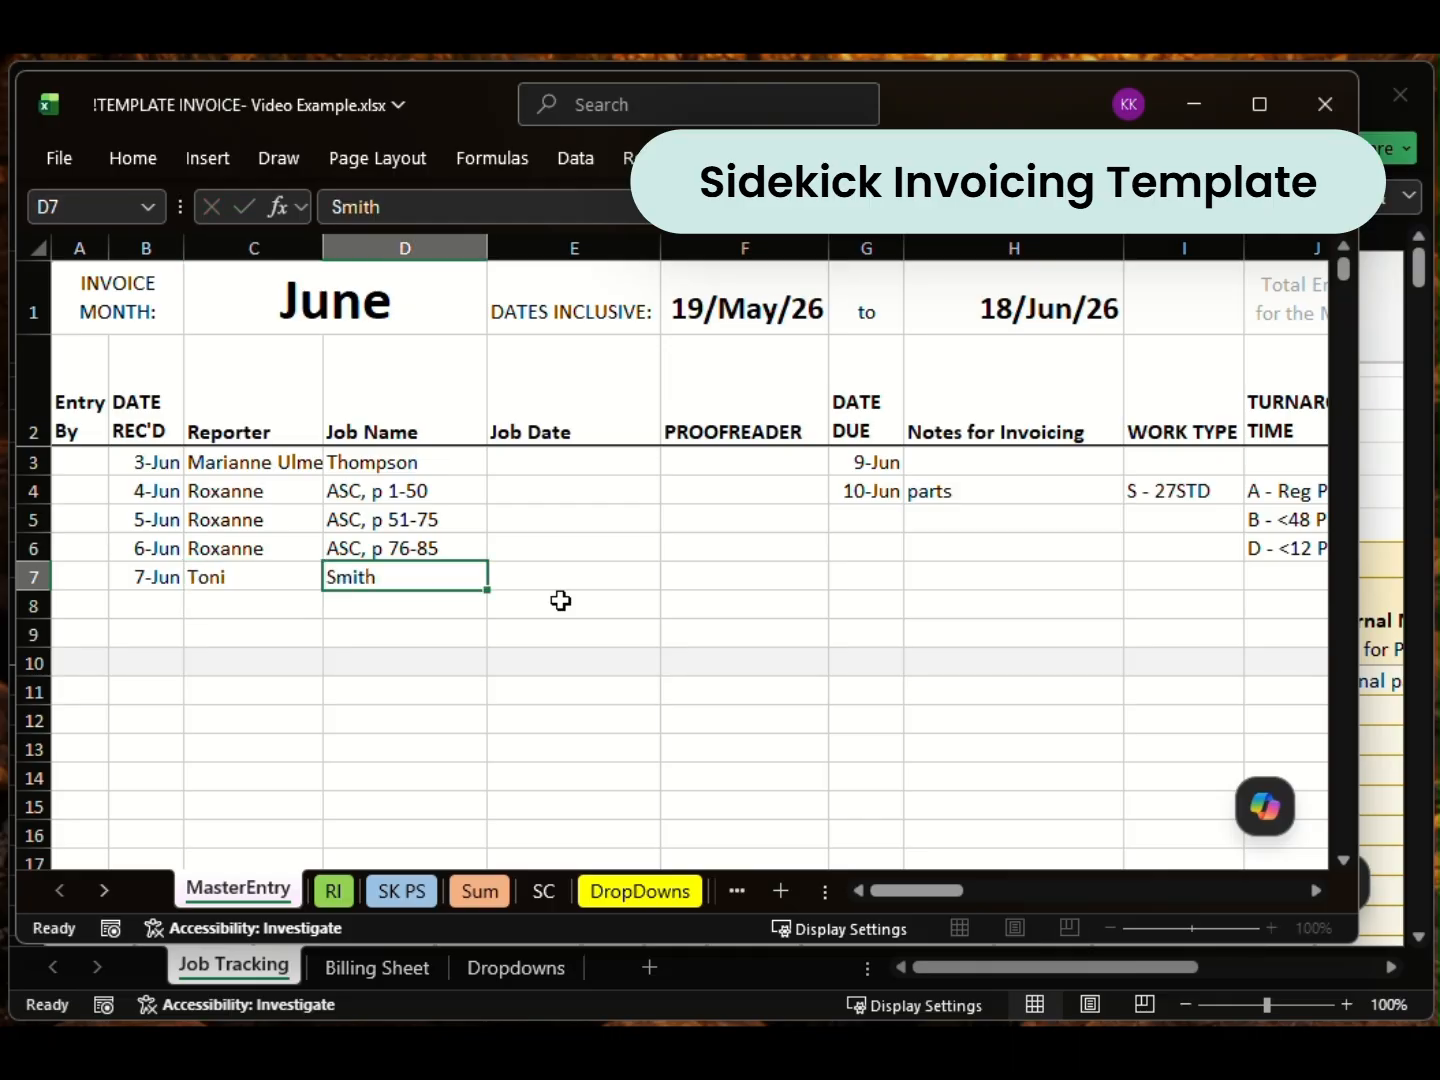
{"action": "key", "text": "Tab"}
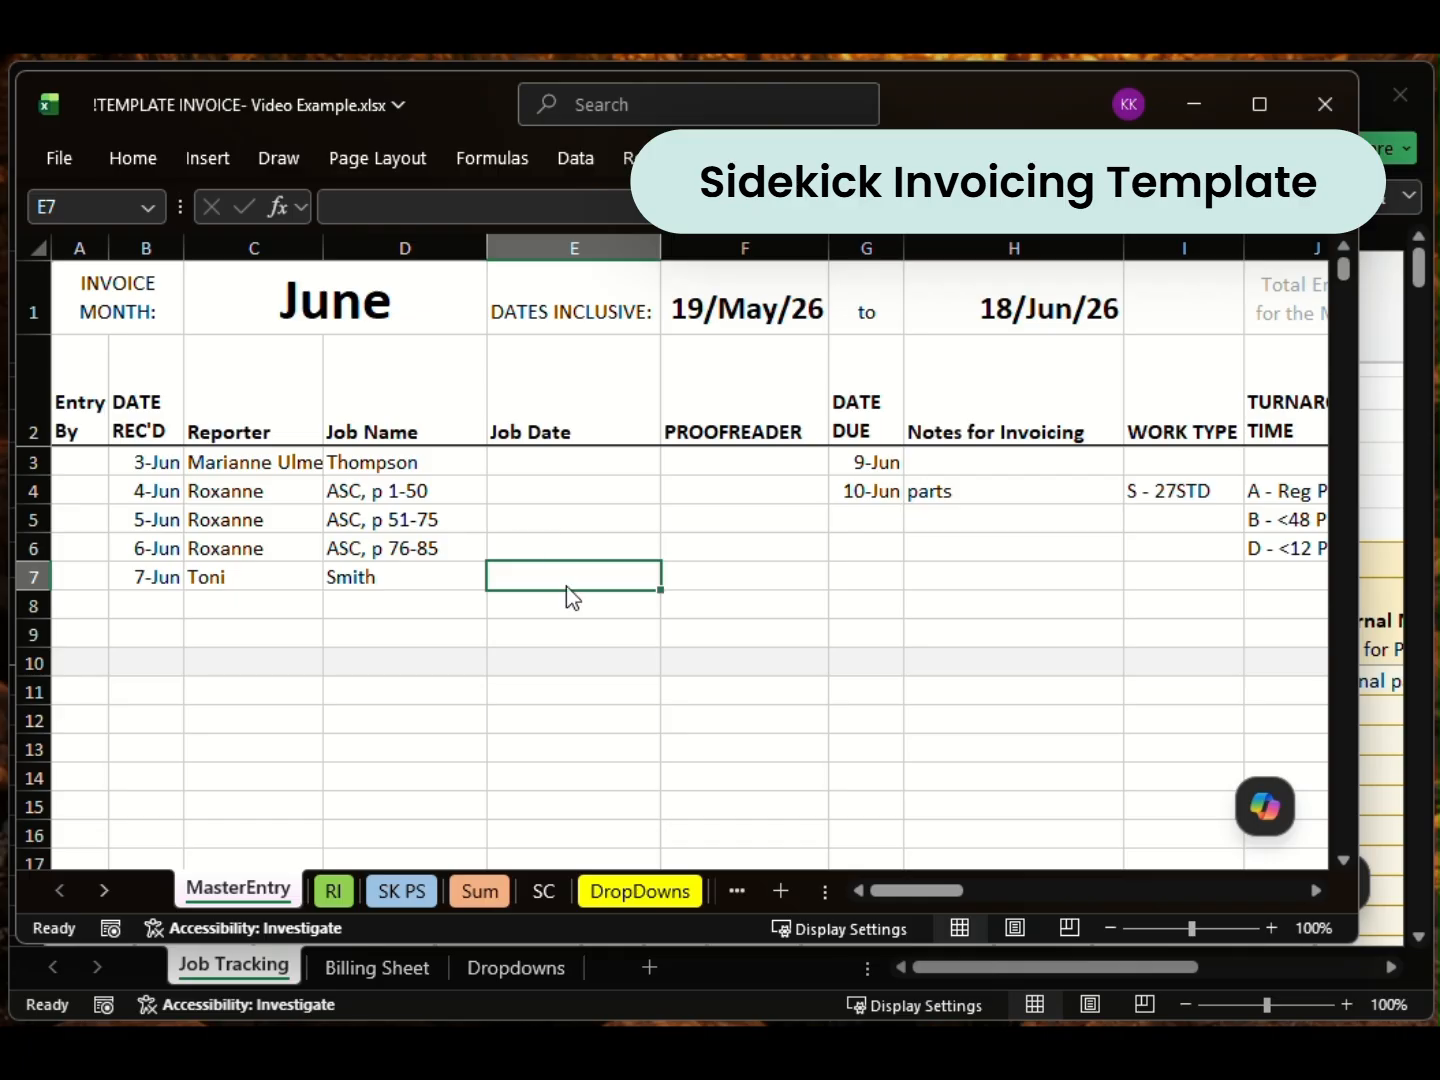
Step: Enter 101 pages in the Smith job row
{"action": "left_click", "coordinate": [890, 572]}
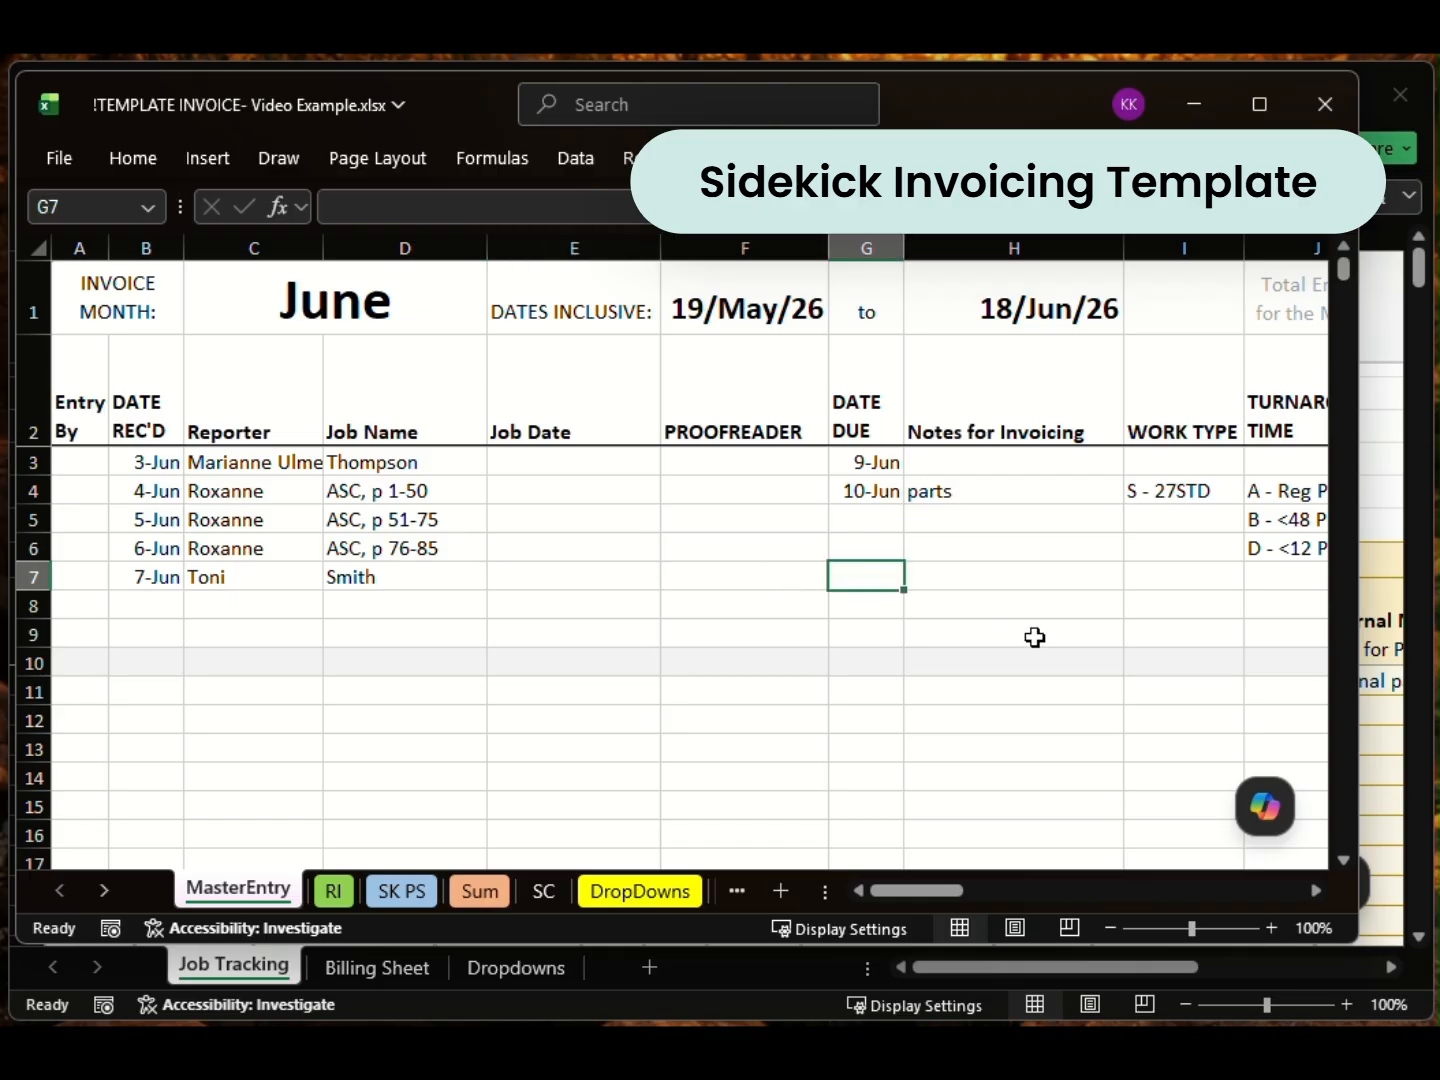
{"action": "key", "text": "Right"}
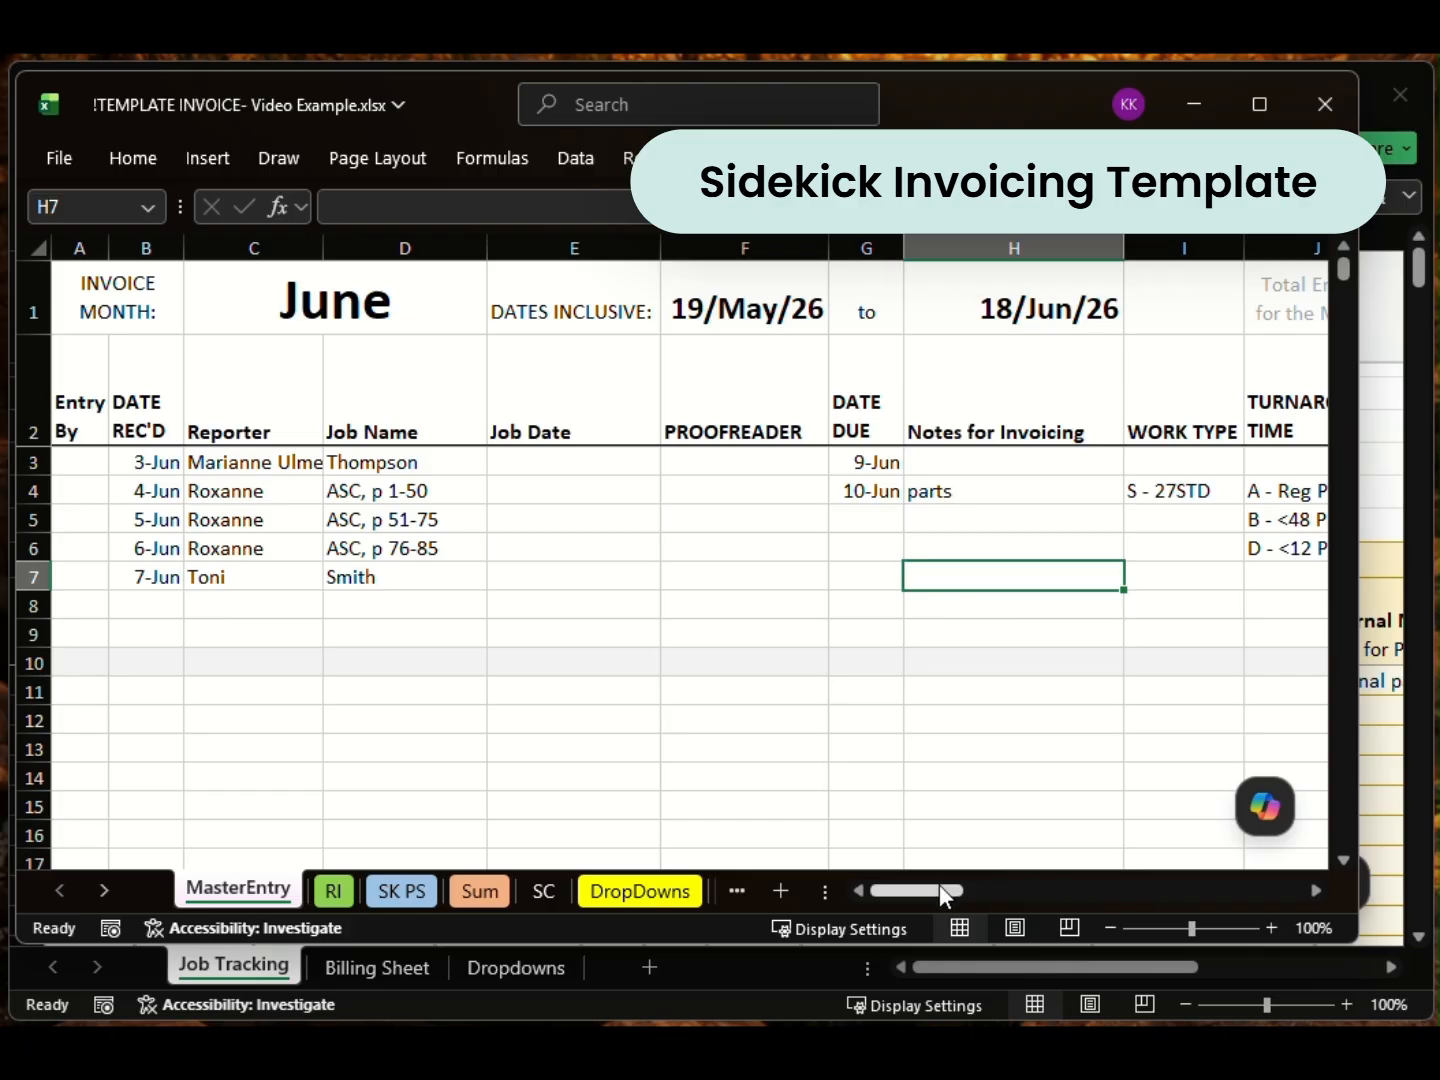
{"action": "left_click_drag", "start_coordinate": [941, 889], "coordinate": [977, 891]}
{"action": "double_click", "coordinate": [990, 566]}
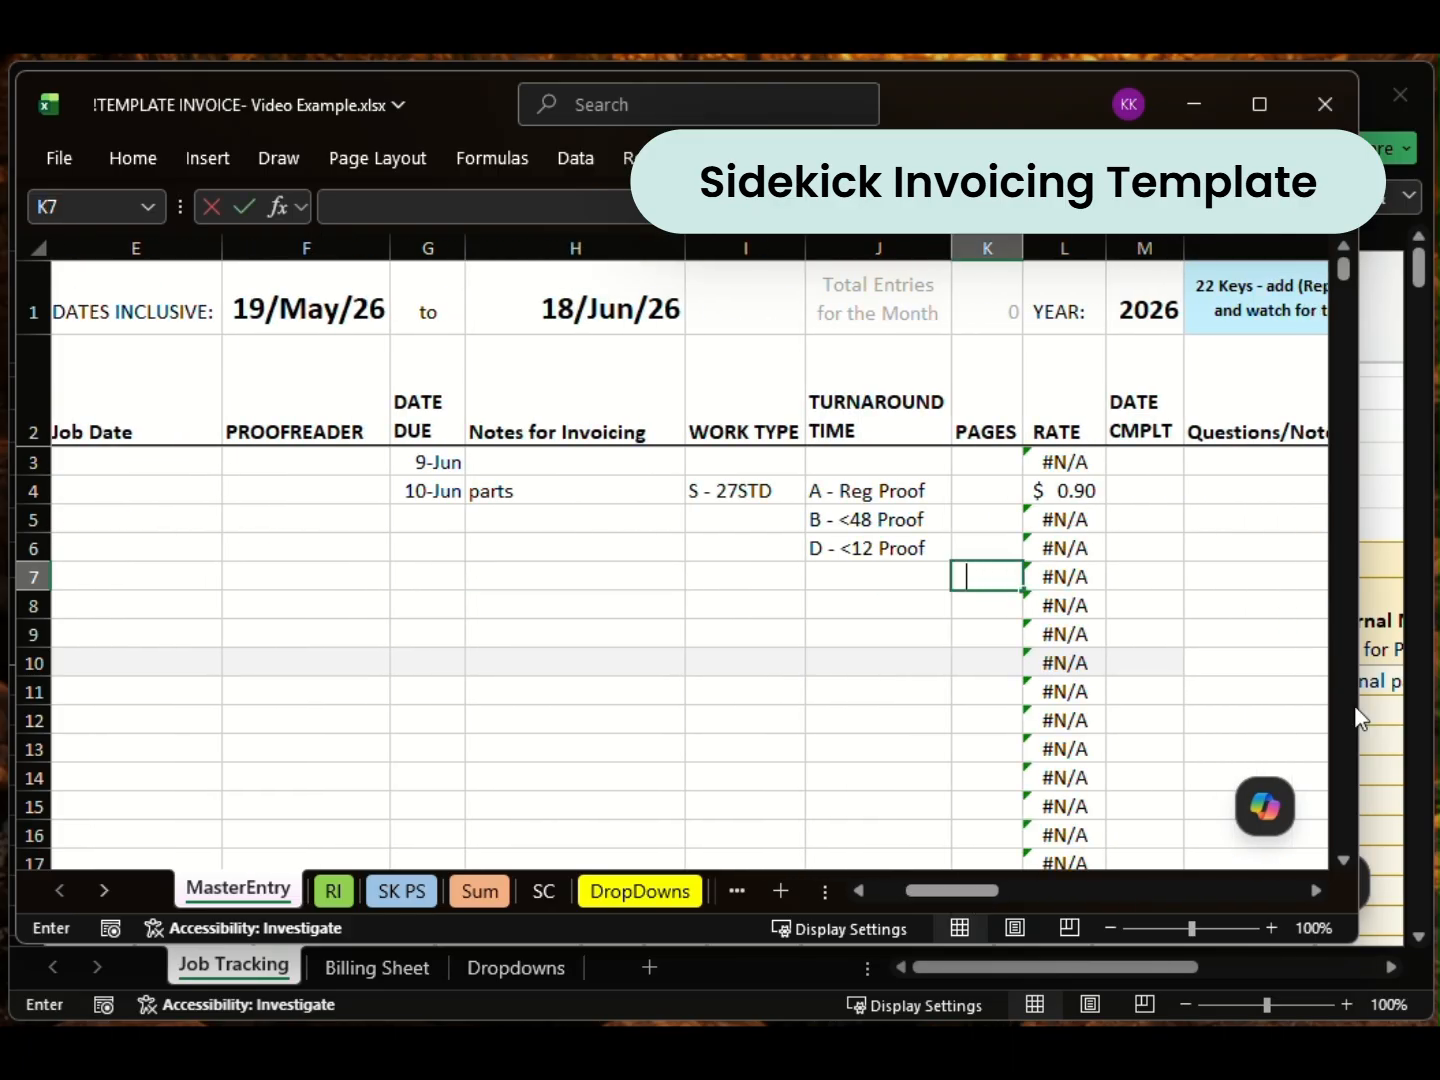
{"action": "type", "text": "101"}
{"action": "left_click", "coordinate": [870, 579]}
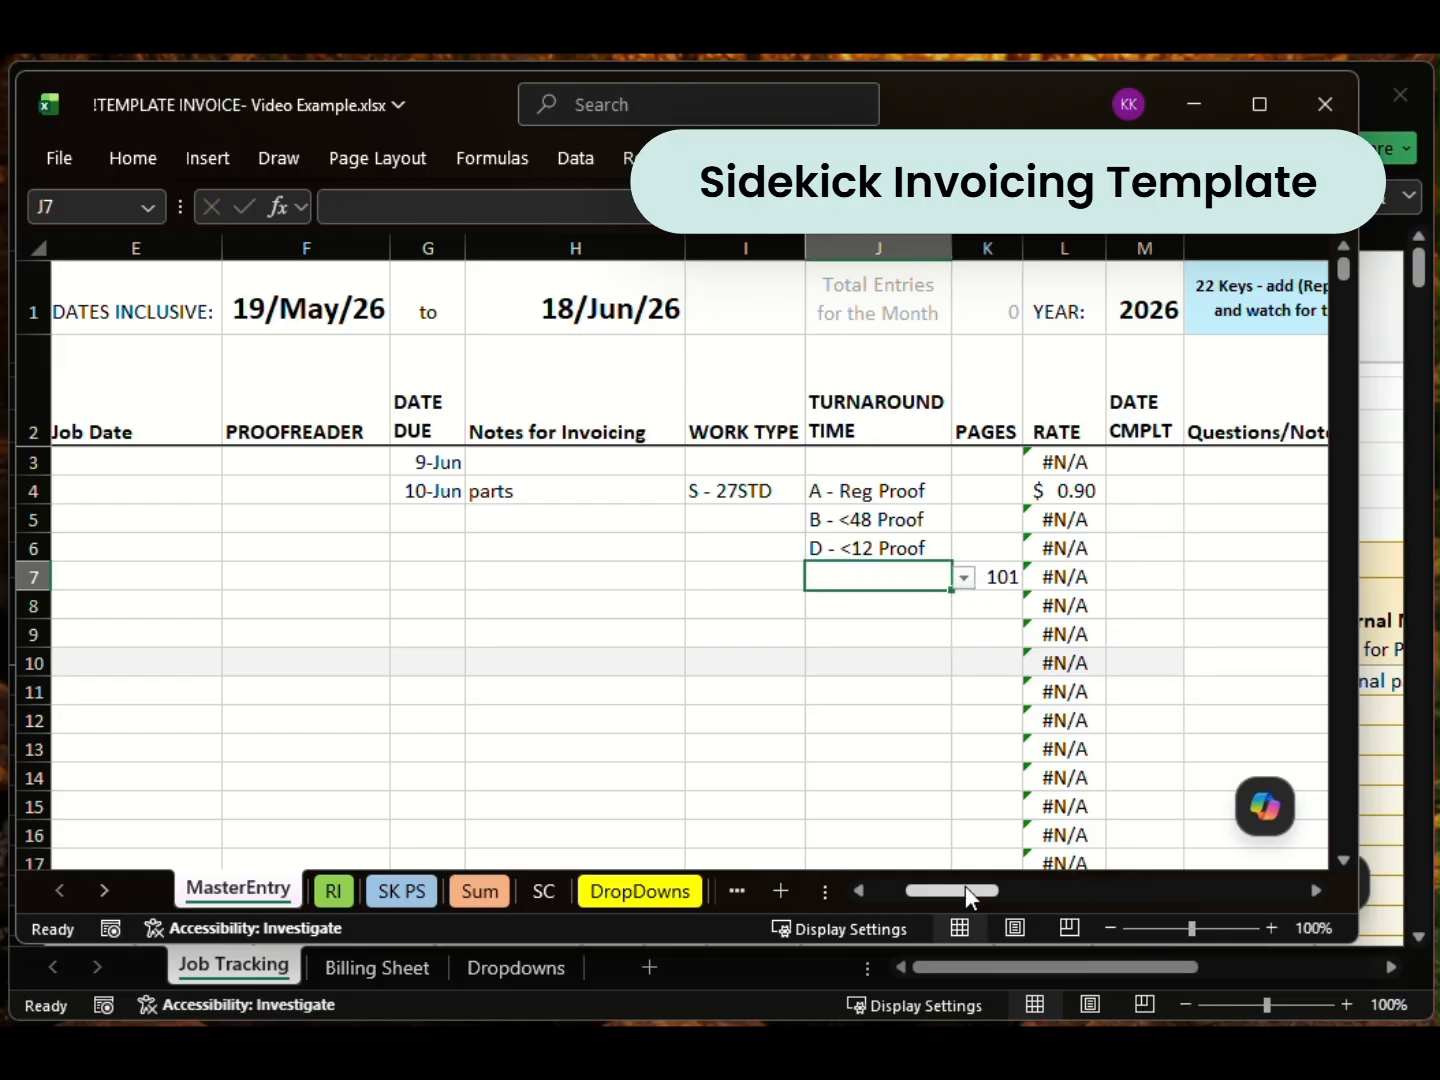
{"action": "left_click_drag", "start_coordinate": [965, 886], "coordinate": [931, 886]}
{"action": "left_click", "coordinate": [386, 581]}
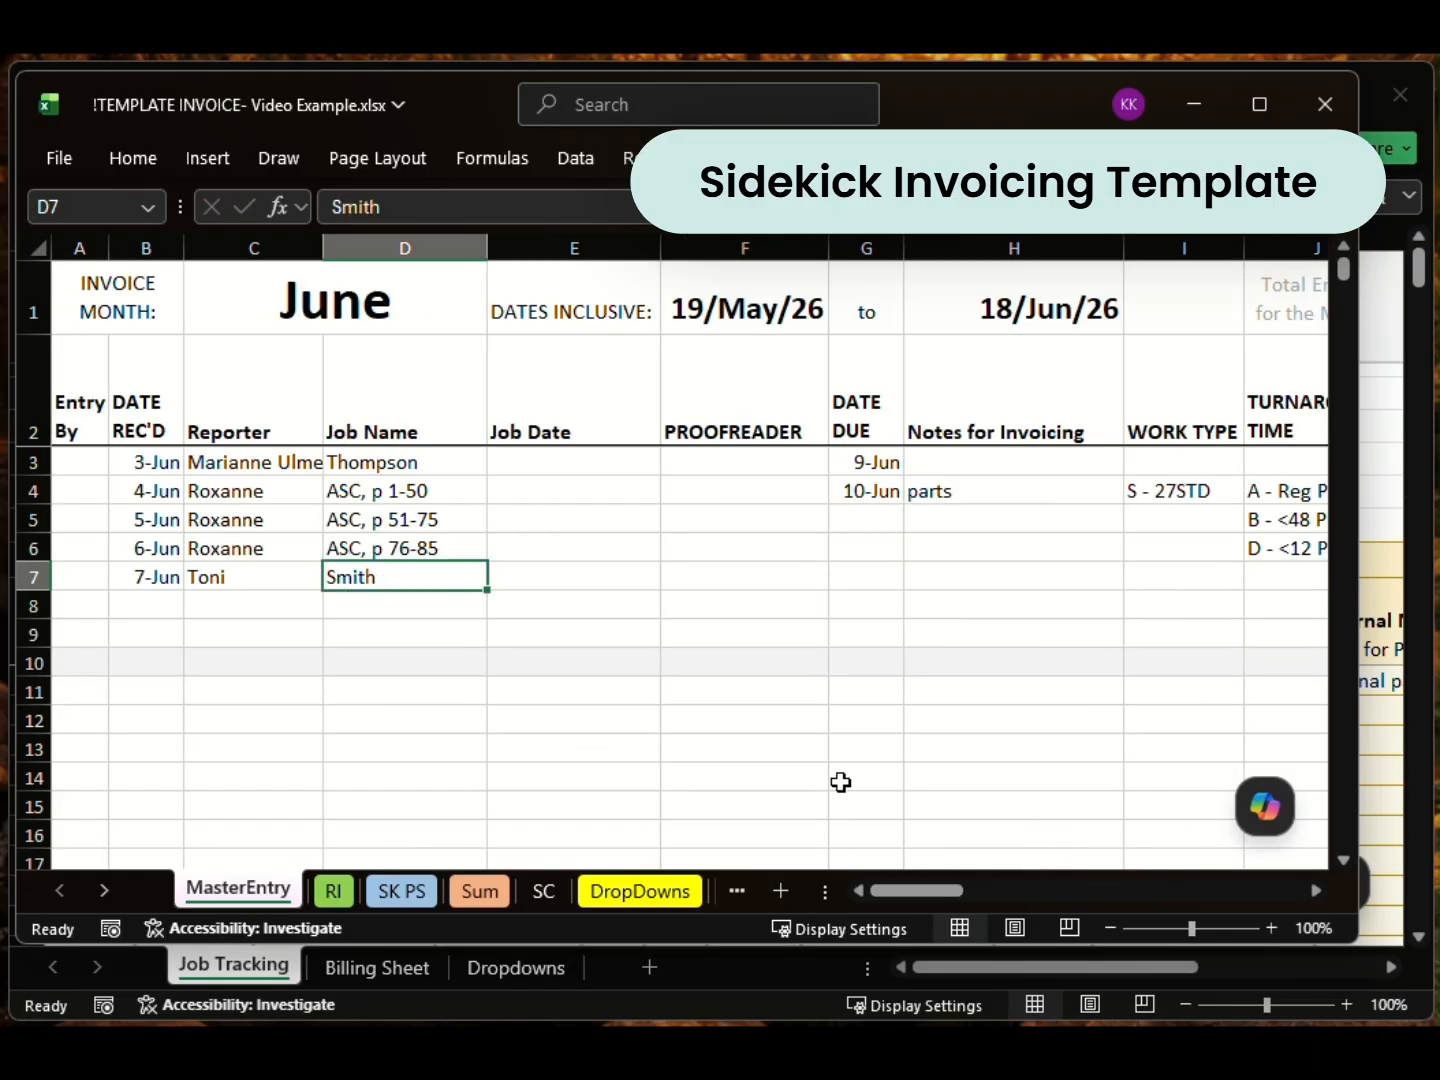
{"action": "mouse_move", "coordinate": [916, 881]}
{"action": "left_mouse_down"}
{"action": "mouse_move", "coordinate": [981, 885]}
{"action": "mouse_move", "coordinate": [922, 887]}
{"action": "left_mouse_up"}
Step: Select the name, contact and billing details block and the job data entry table
{"action": "left_click", "coordinate": [585, 577]}
{"action": "left_click", "coordinate": [868, 581]}
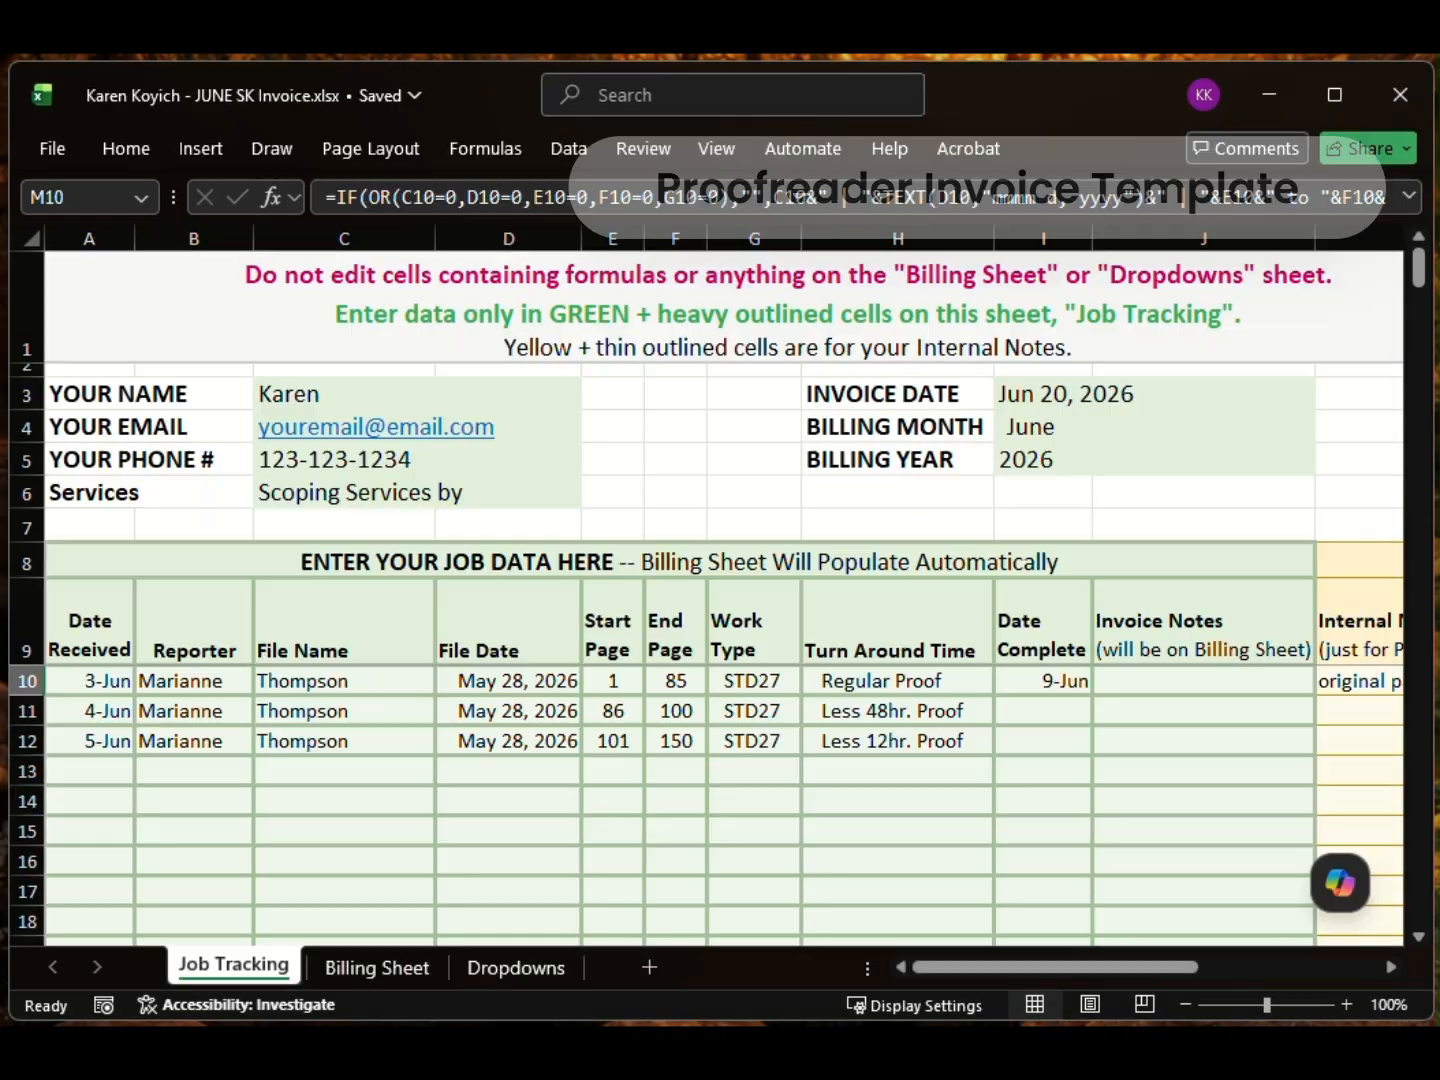
{"action": "left_click_drag", "start_coordinate": [977, 967], "coordinate": [931, 968]}
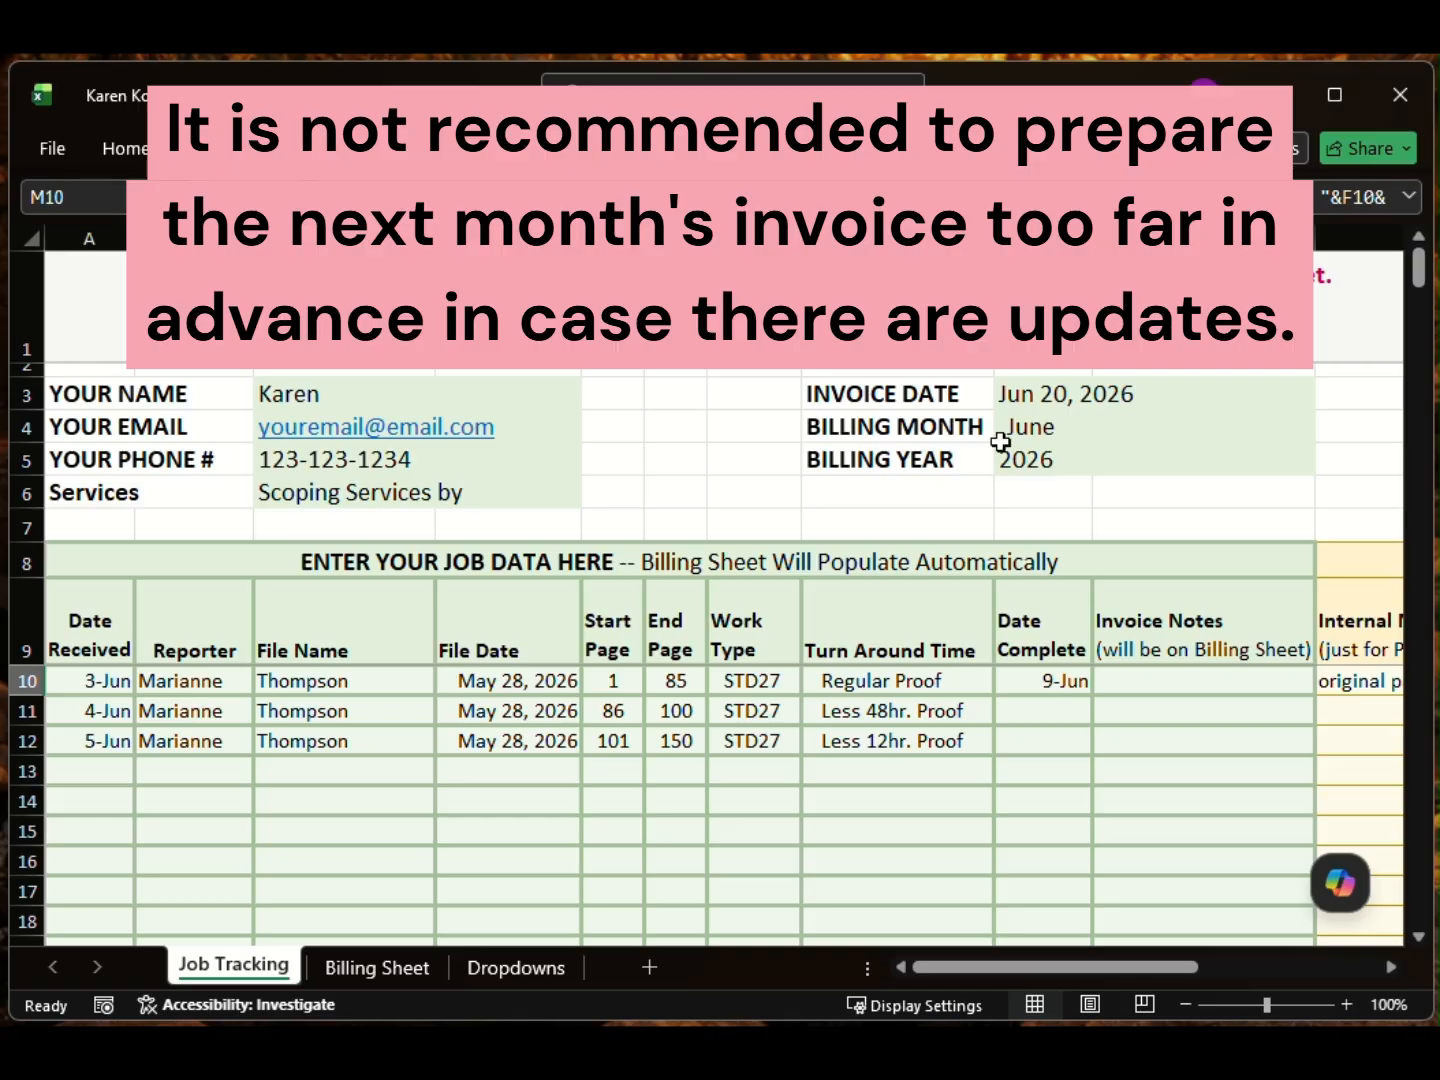
{"action": "left_click_drag", "start_coordinate": [331, 395], "coordinate": [1118, 490]}
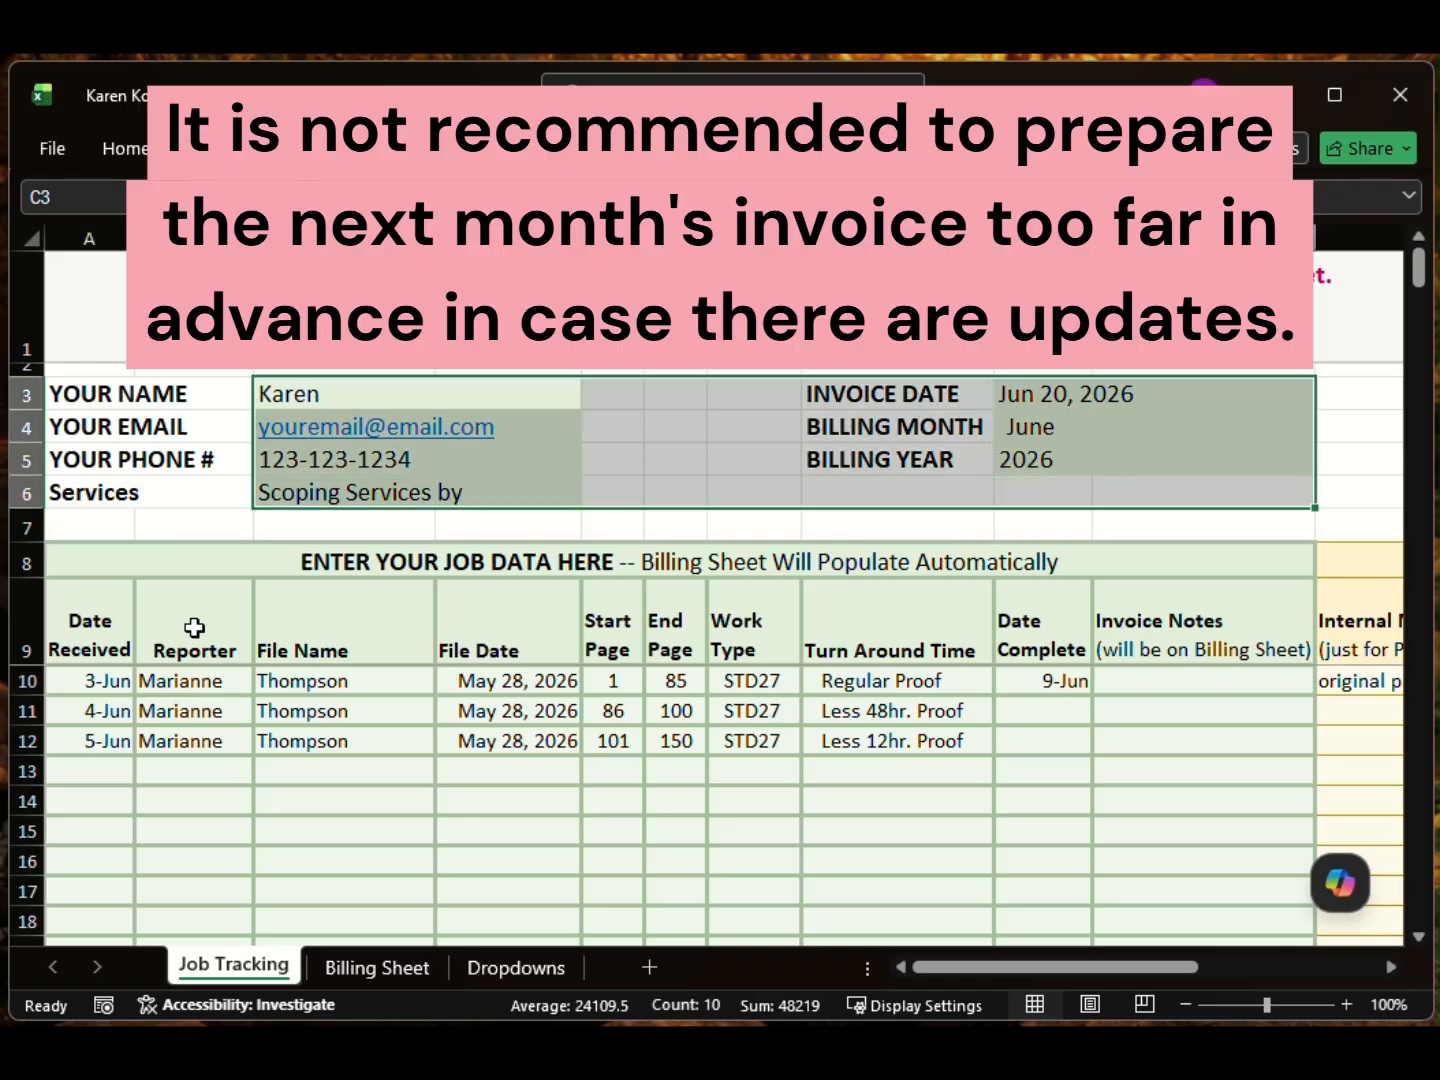
{"action": "left_click_drag", "start_coordinate": [67, 599], "coordinate": [1219, 795]}
Step: Show the Email Subject Line column with the three Thompson subject lines (1 to 85, 86 to 100, 101 to 150 pgs)
{"action": "left_click_drag", "start_coordinate": [1005, 968], "coordinate": [1269, 968]}
{"action": "left_click", "coordinate": [1148, 712]}
{"action": "left_click", "coordinate": [931, 680]}
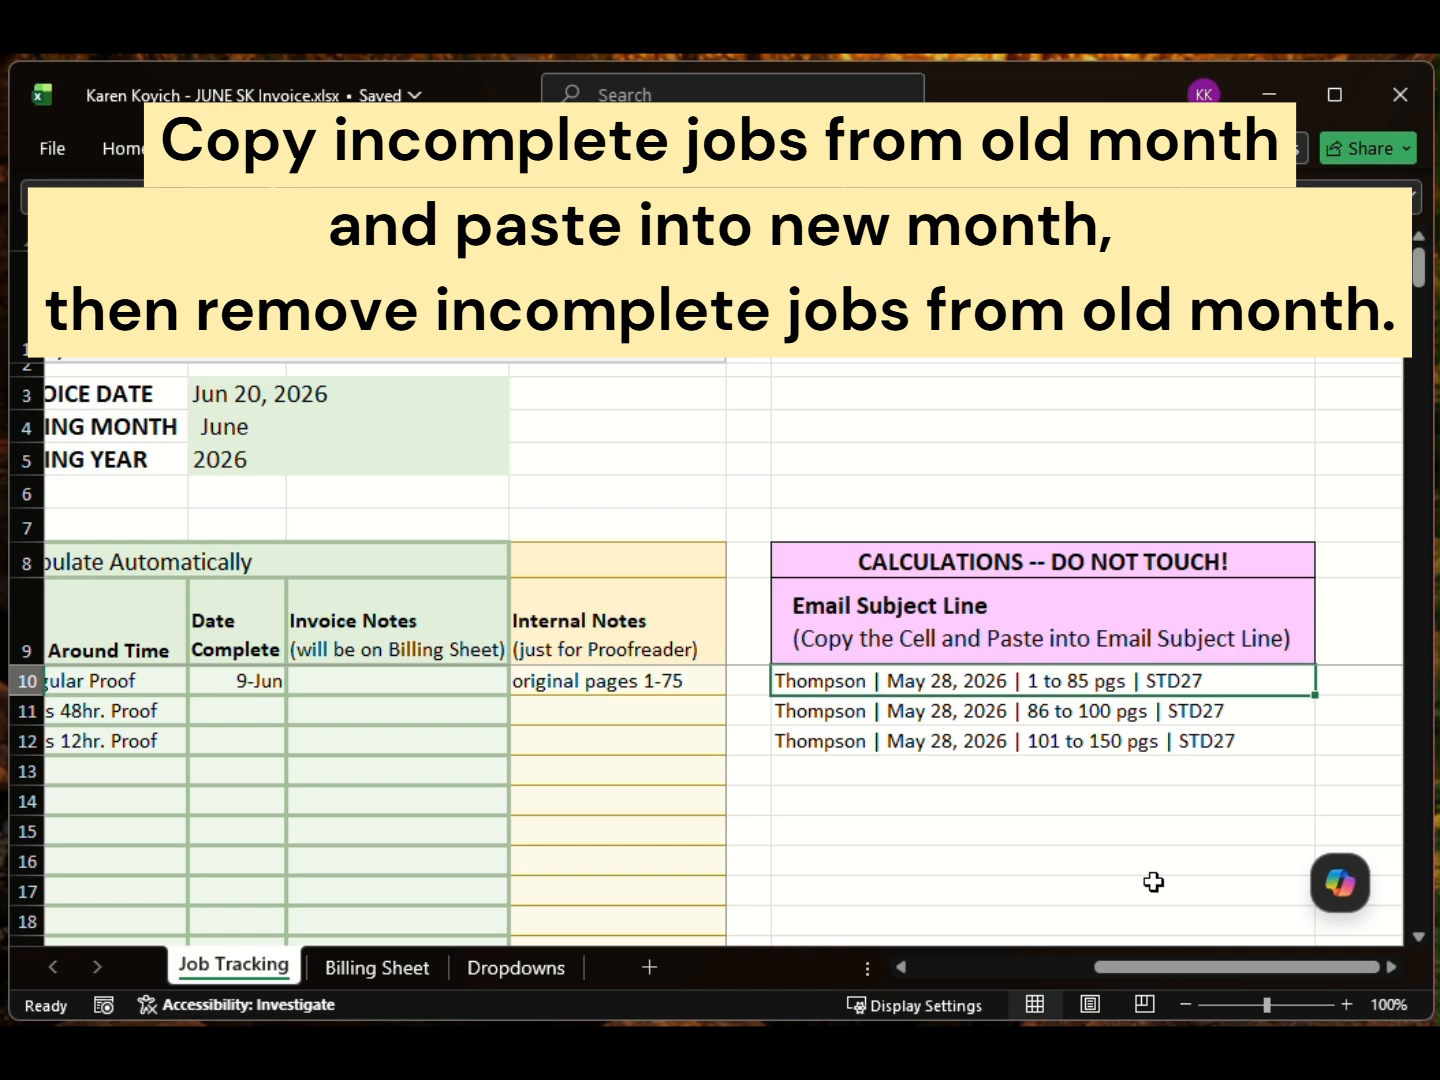
Step: Enter internal notes 5 and 45 min for the first two Thompson jobs
{"action": "left_click", "coordinate": [668, 712]}
{"action": "left_click_drag", "start_coordinate": [1165, 968], "coordinate": [1057, 968]}
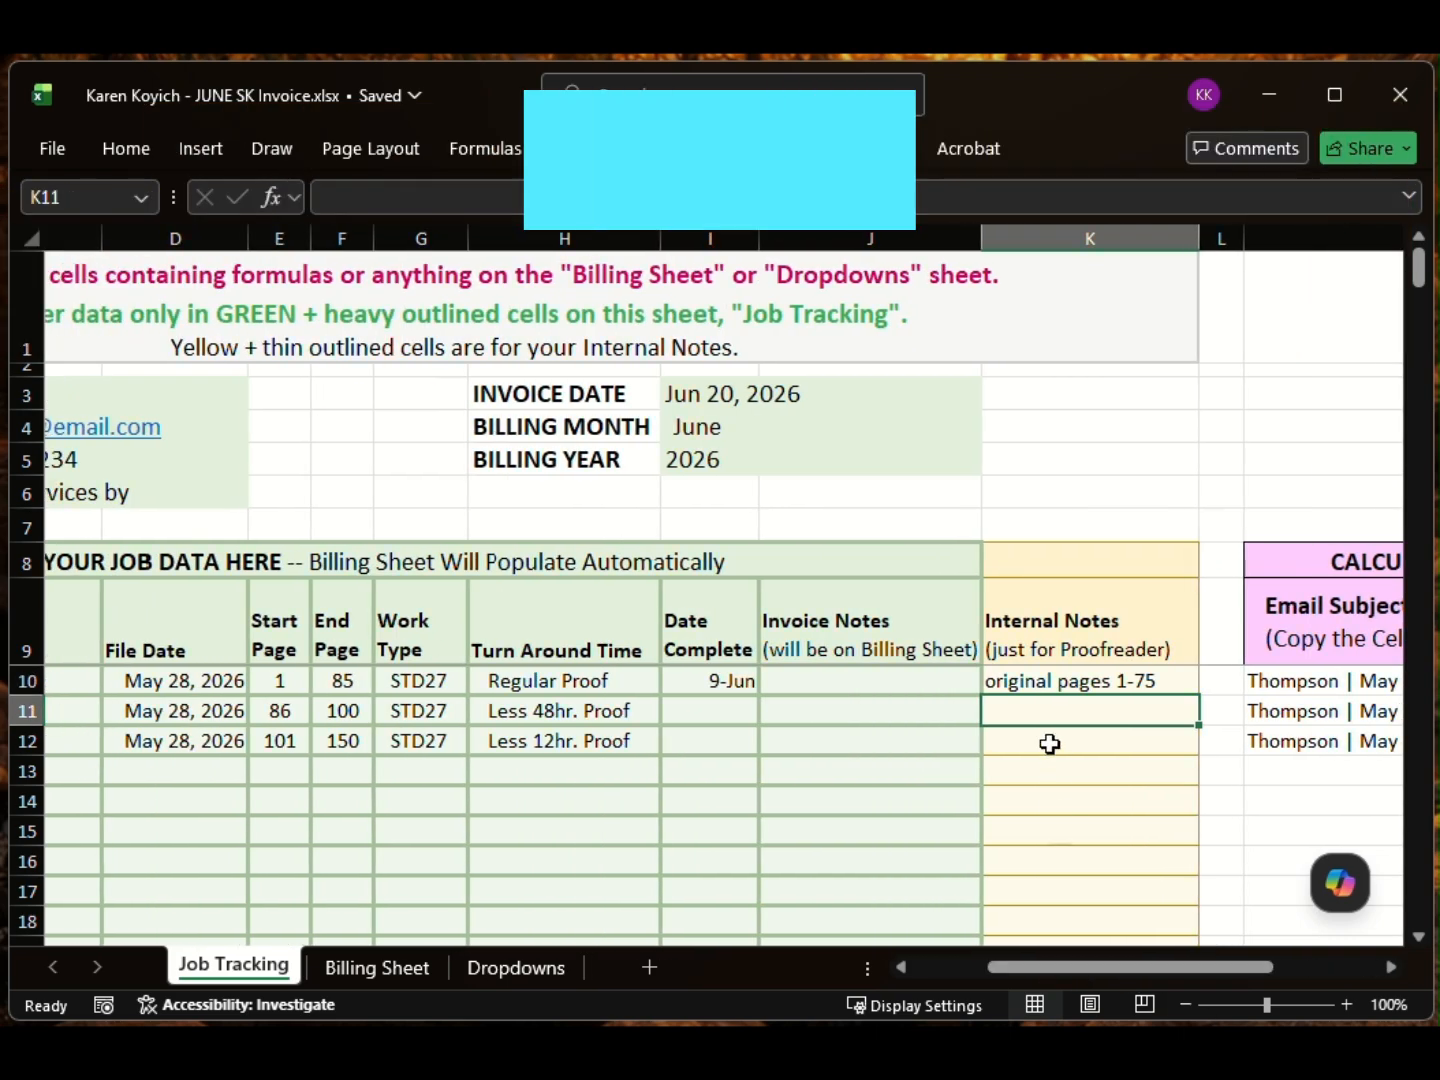
{"action": "left_click", "coordinate": [1093, 681]}
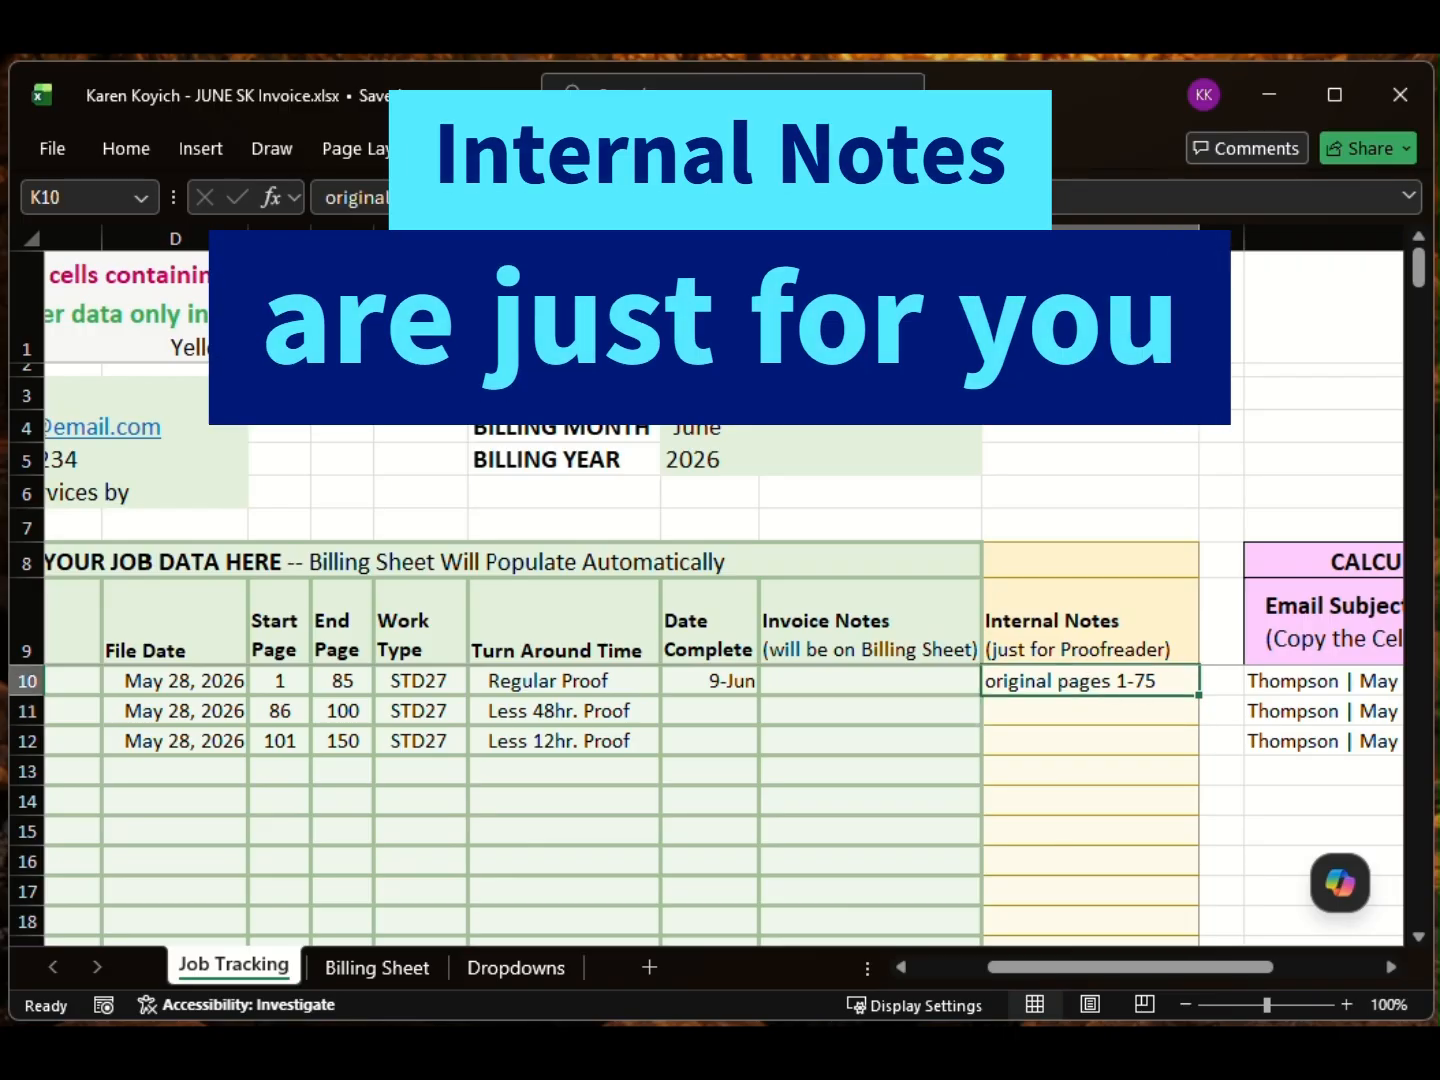
{"action": "type", "text": "5 hrs"}
{"action": "key", "text": "Return"}
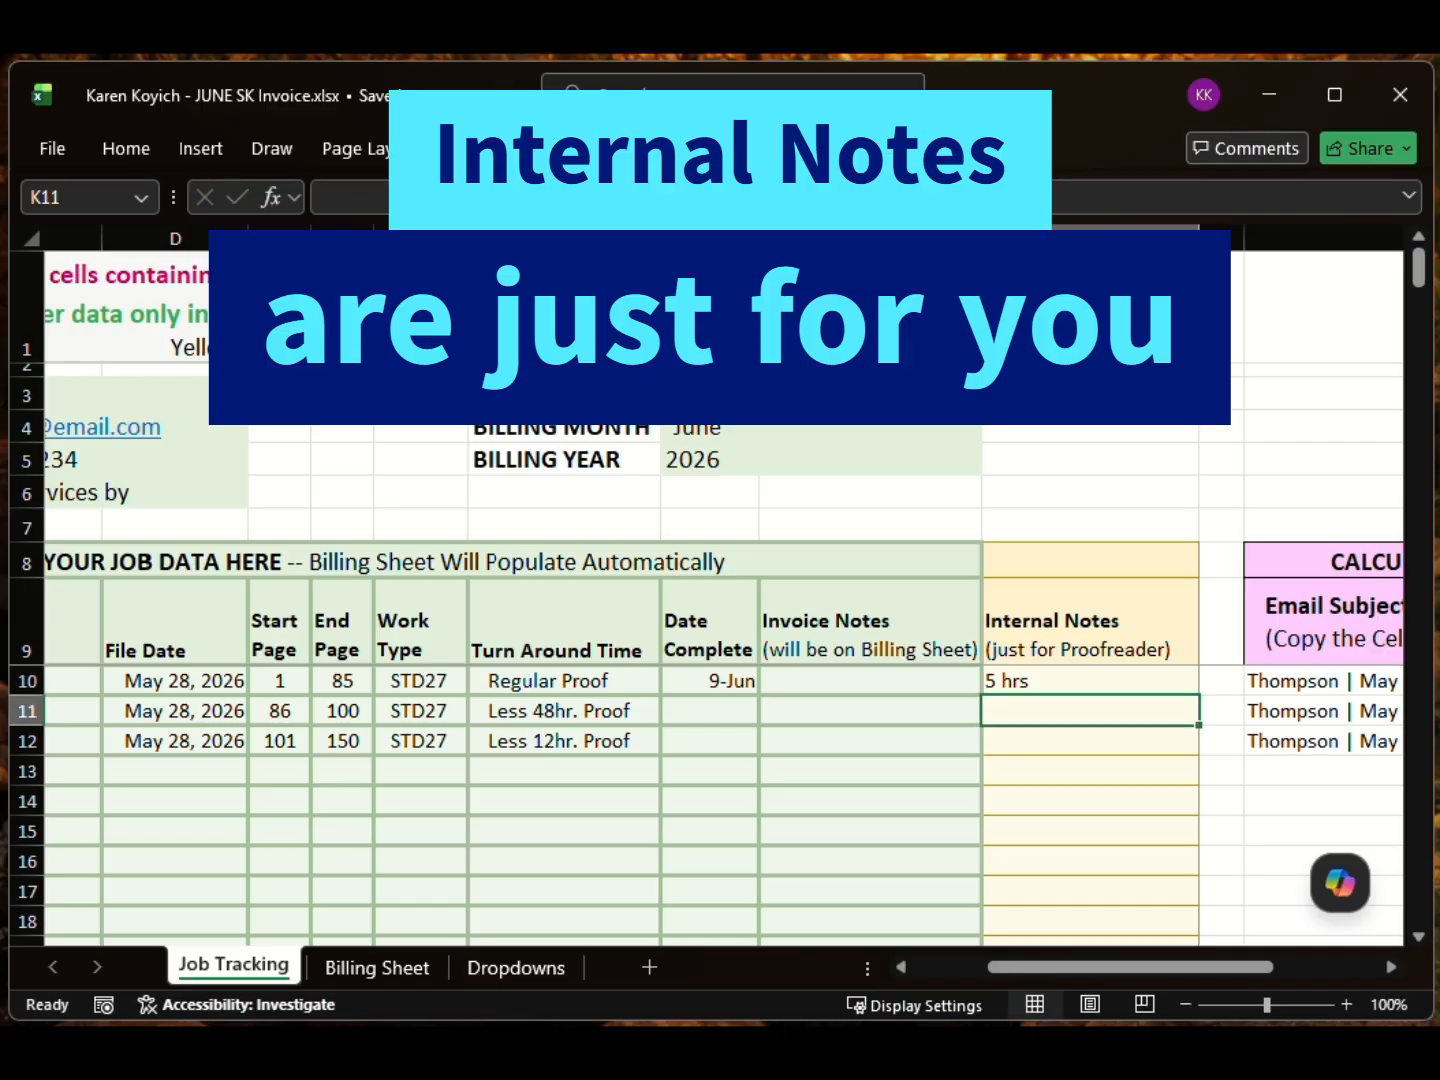
{"action": "type", "text": "45 minutes"}
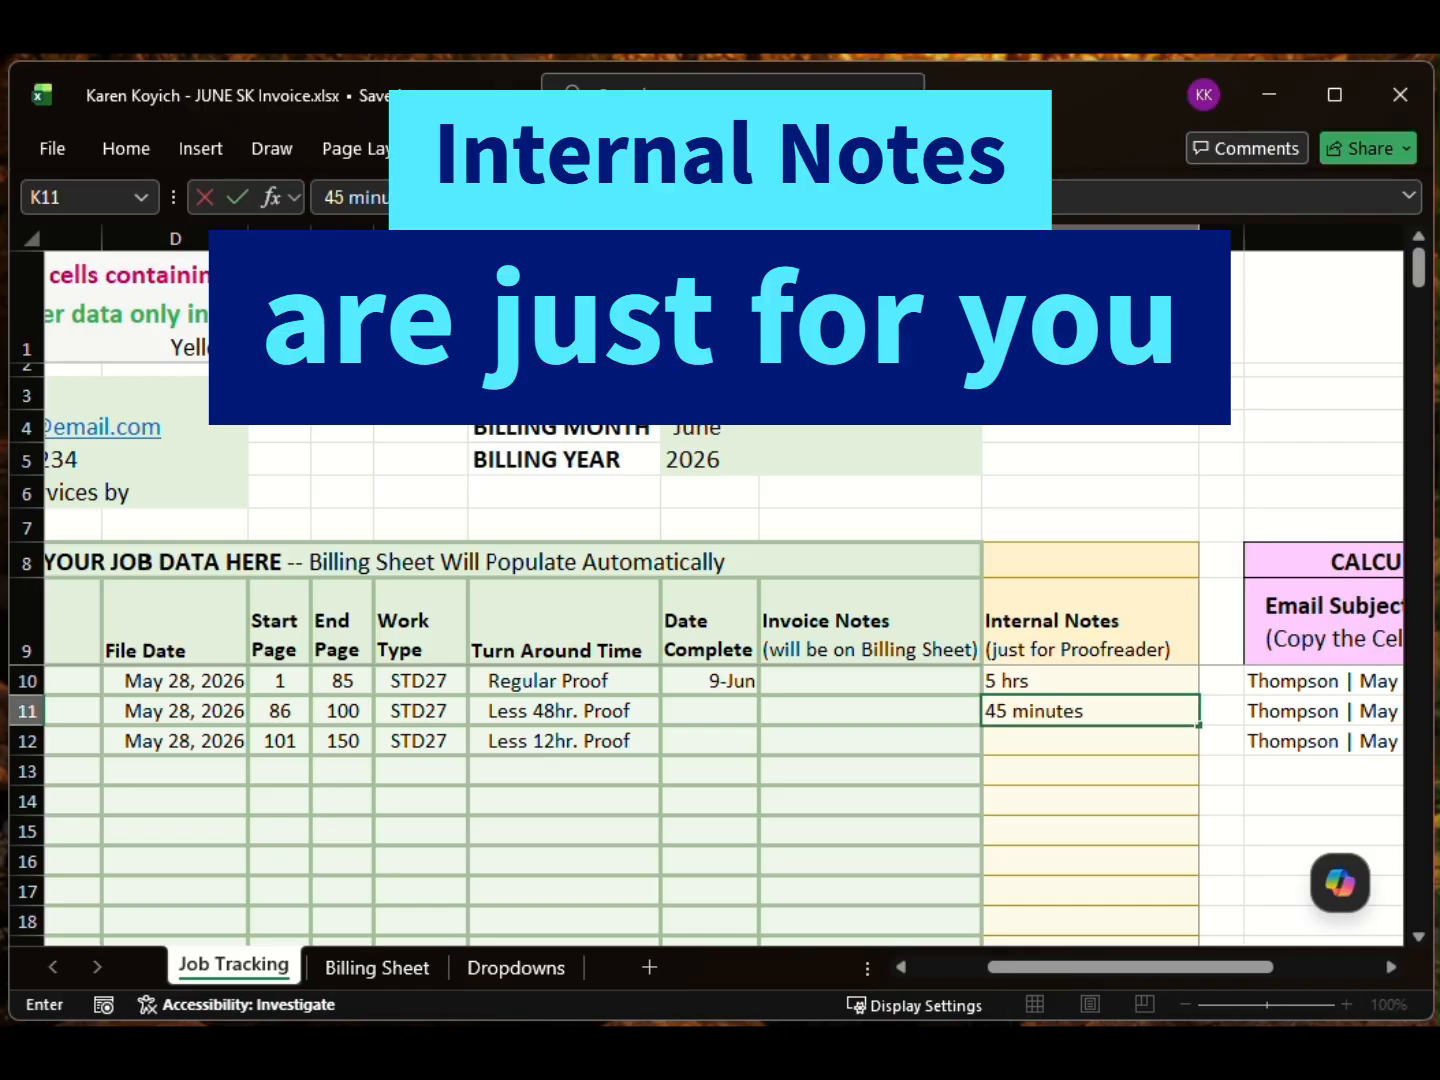
{"action": "key", "text": "Return"}
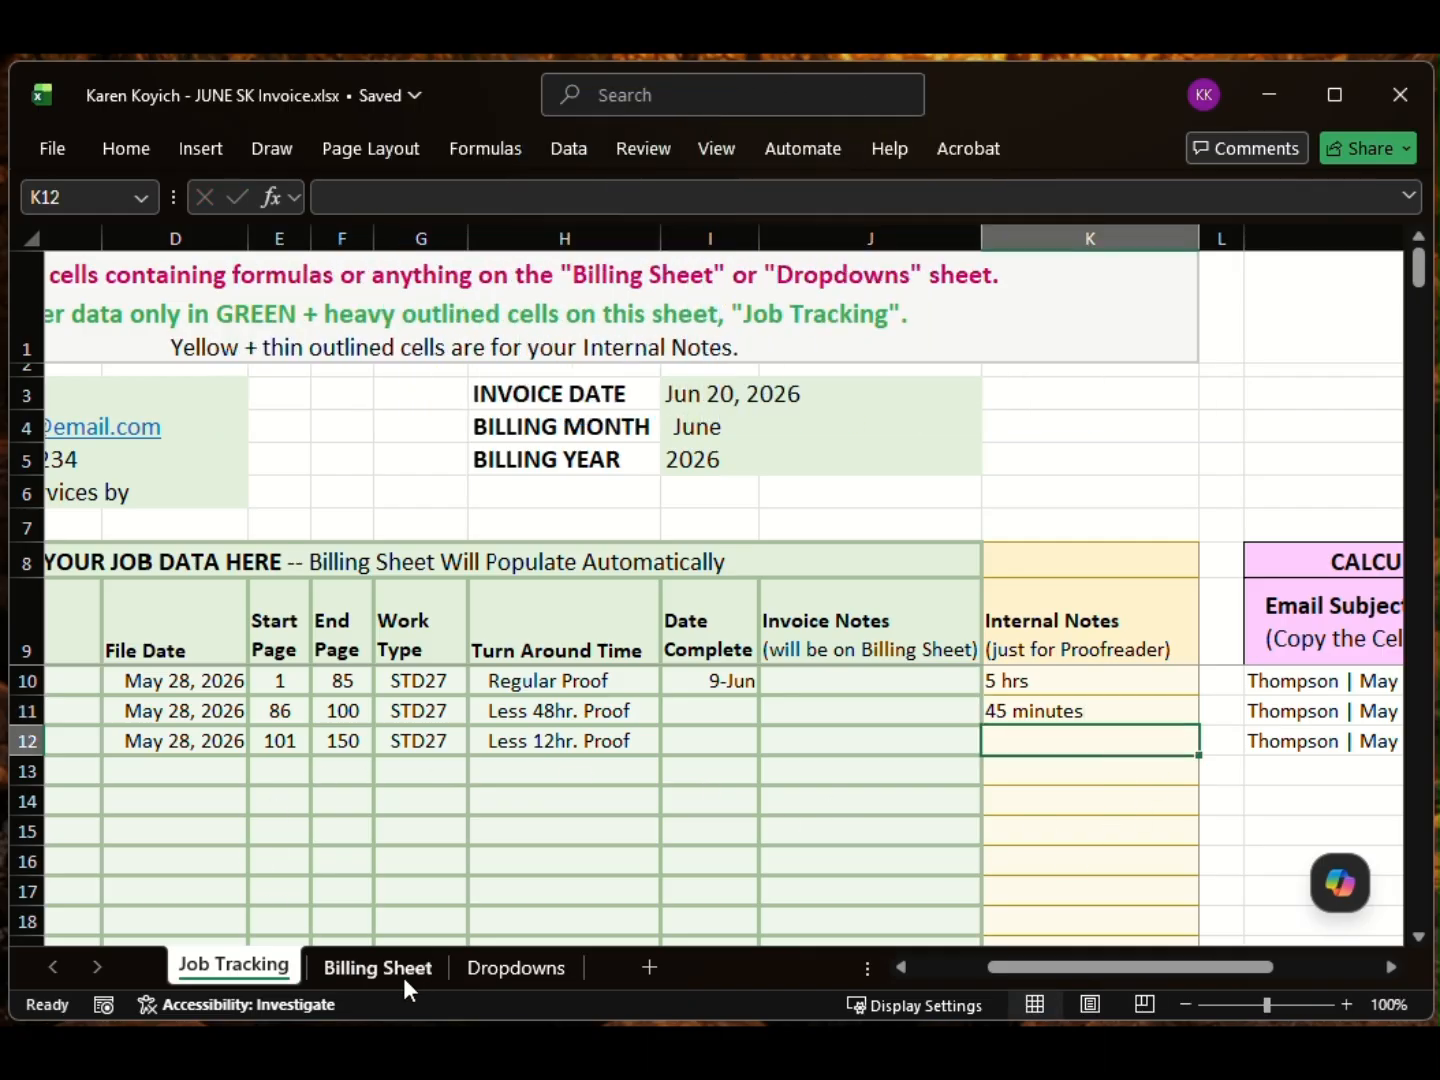
Step: Type 'First time with this reporter' as the first job's invoice note
{"action": "left_click", "coordinate": [859, 678]}
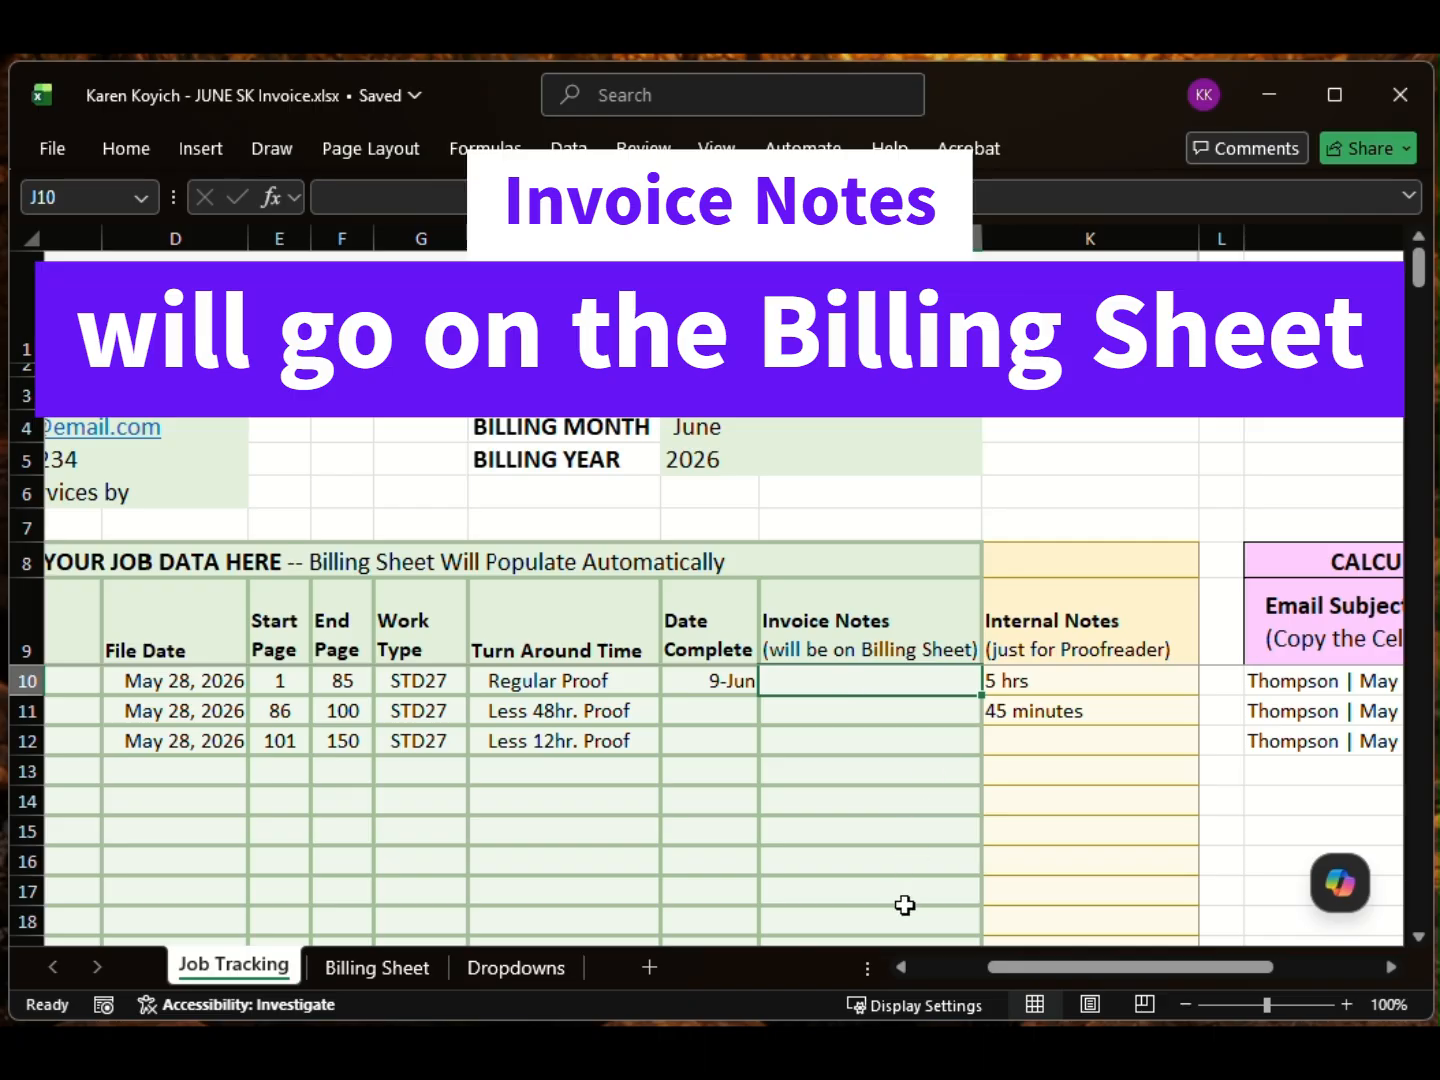
{"action": "left_click_drag", "start_coordinate": [1014, 967], "coordinate": [929, 970]}
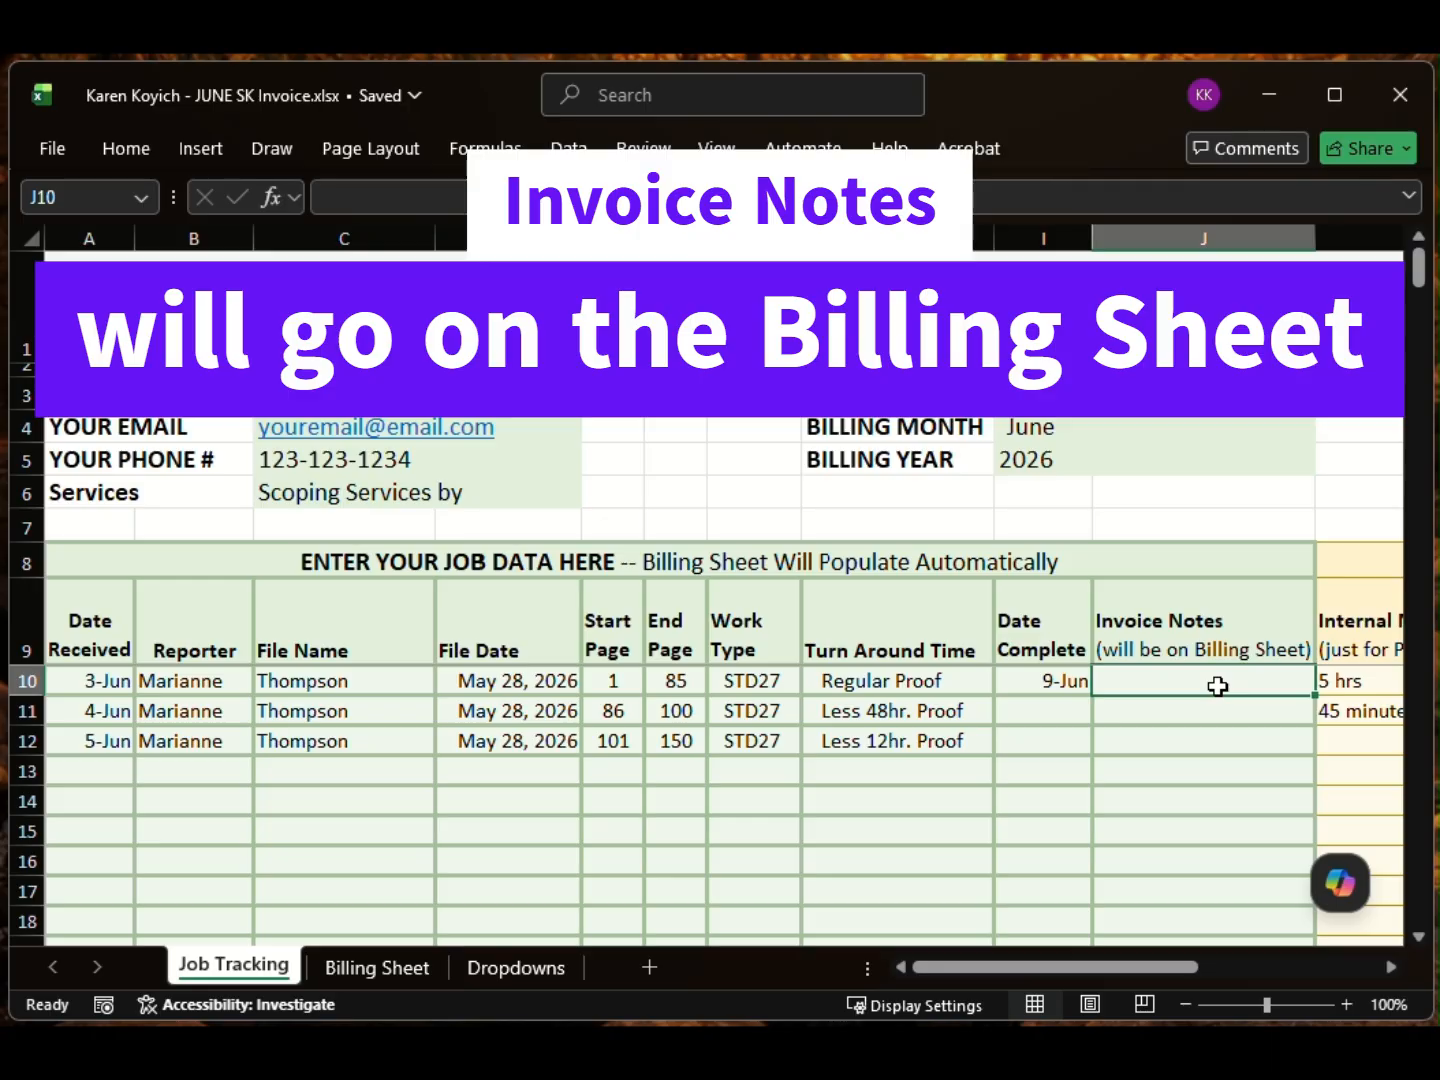
{"action": "type", "text": "First time with this reporter"}
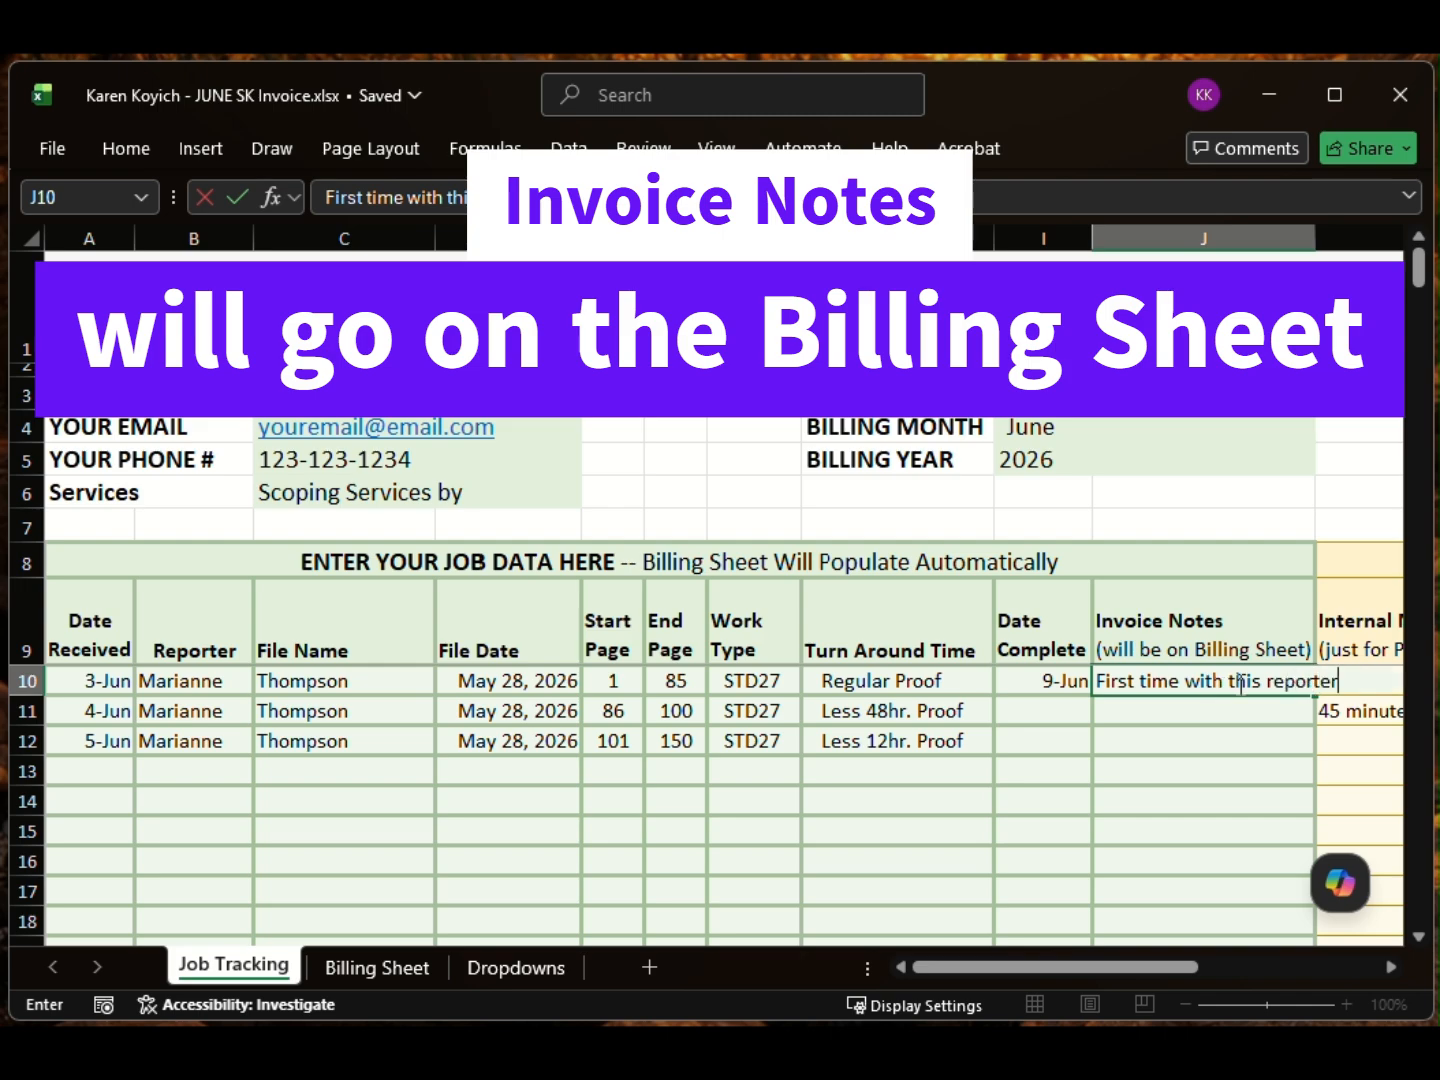
Step: Commit the invoice note, inspect the Billing Sheet's FILTER notes formula, and open the File overview
{"action": "left_click", "coordinate": [1220, 714]}
{"action": "left_click", "coordinate": [374, 968]}
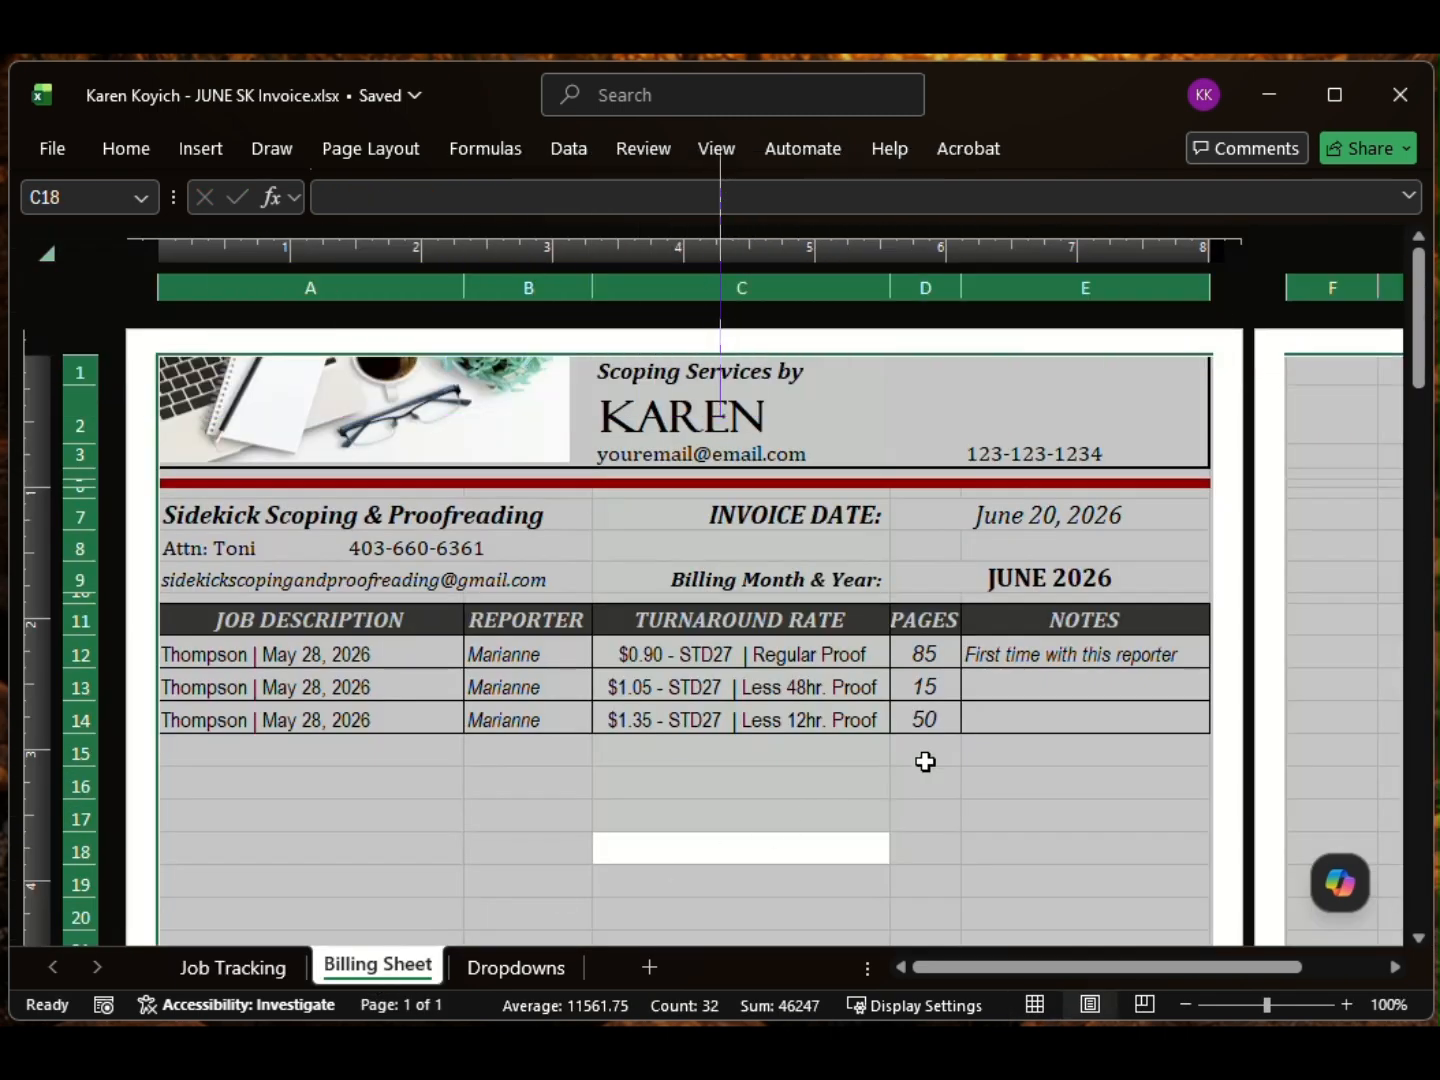
{"action": "left_click", "coordinate": [1060, 662]}
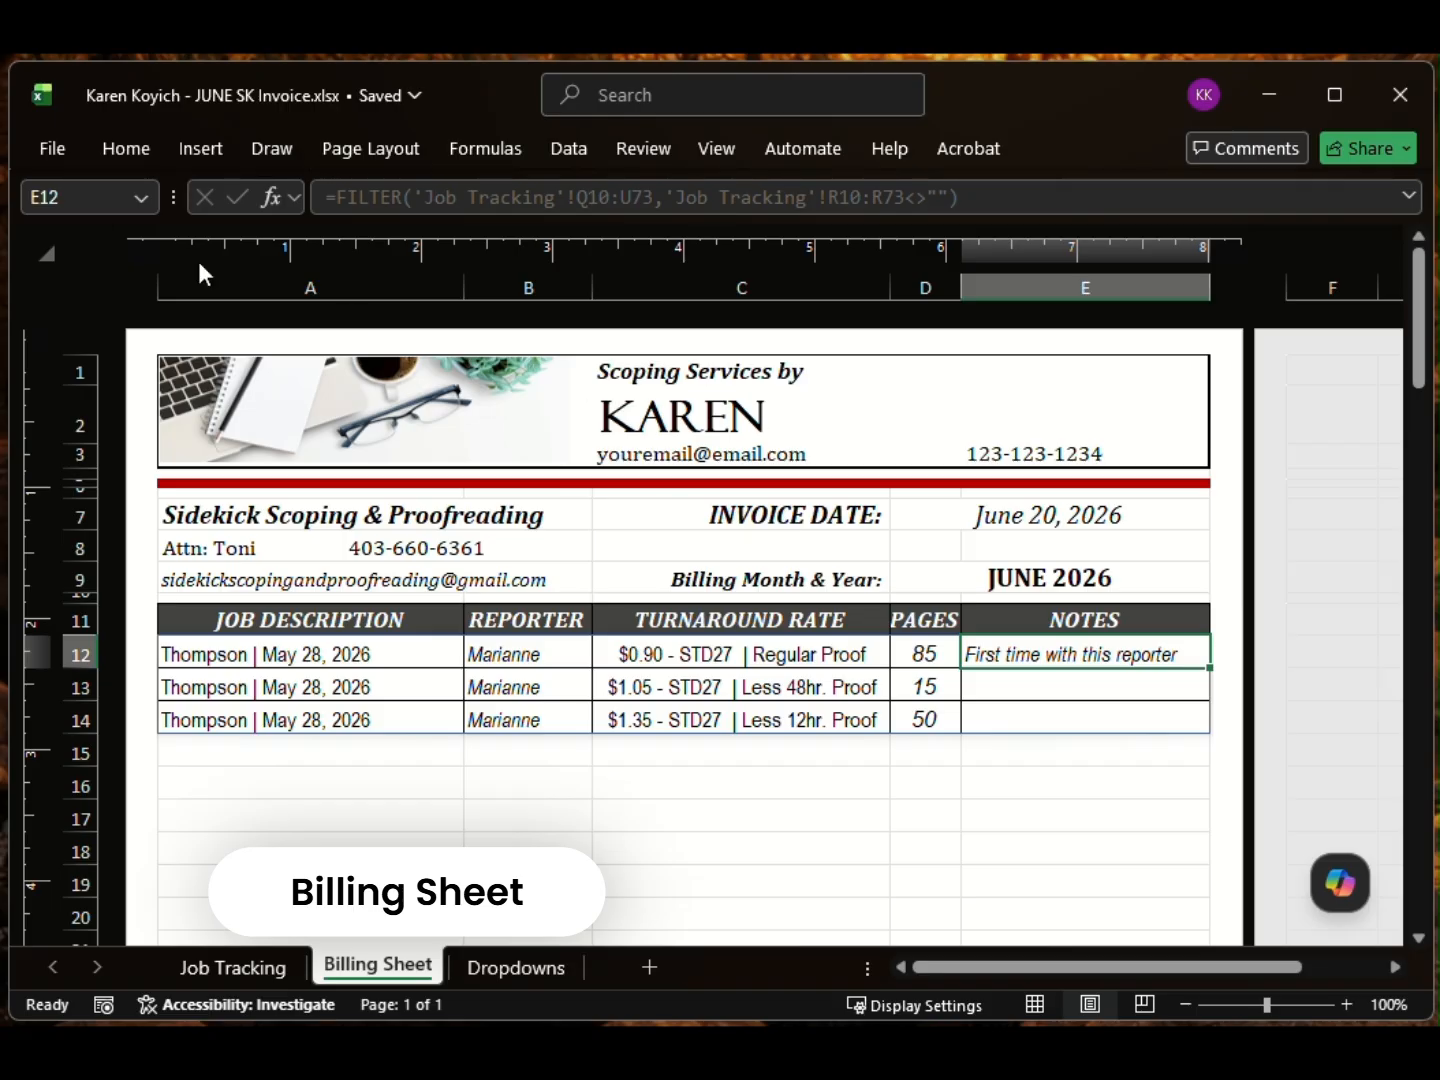
{"action": "left_click", "coordinate": [62, 149]}
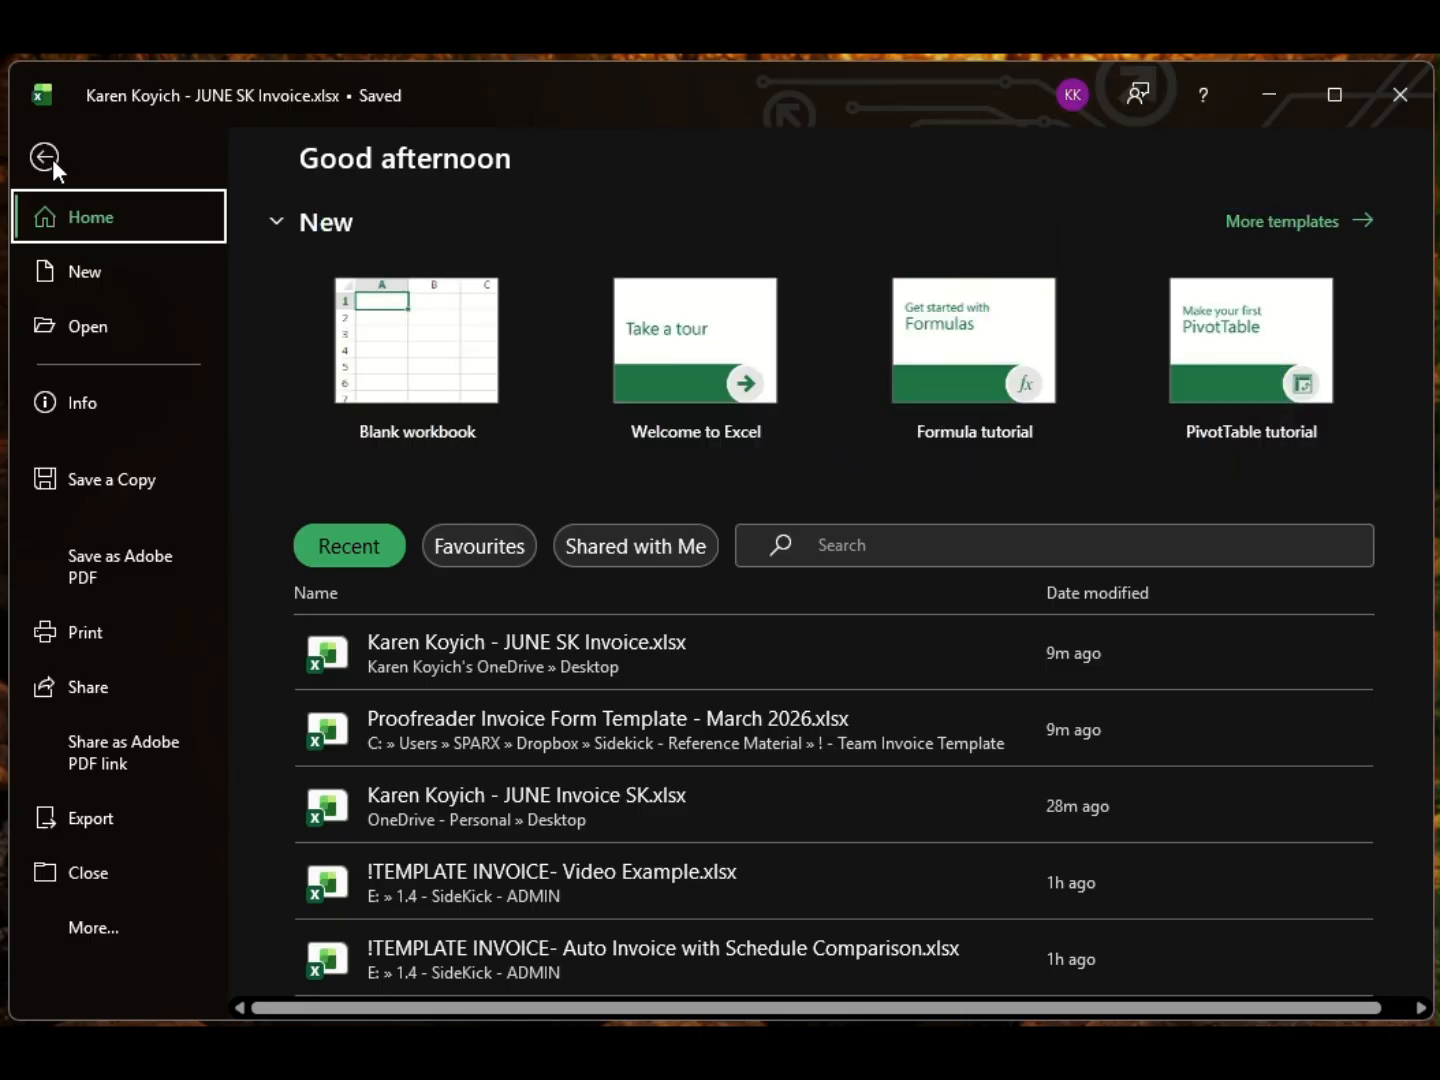
Step: Review the Job Tracking, Billing Sheet and Dropdowns sheets, then reopen File from the Billing Sheet
{"action": "left_click", "coordinate": [43, 157]}
{"action": "left_click", "coordinate": [262, 967]}
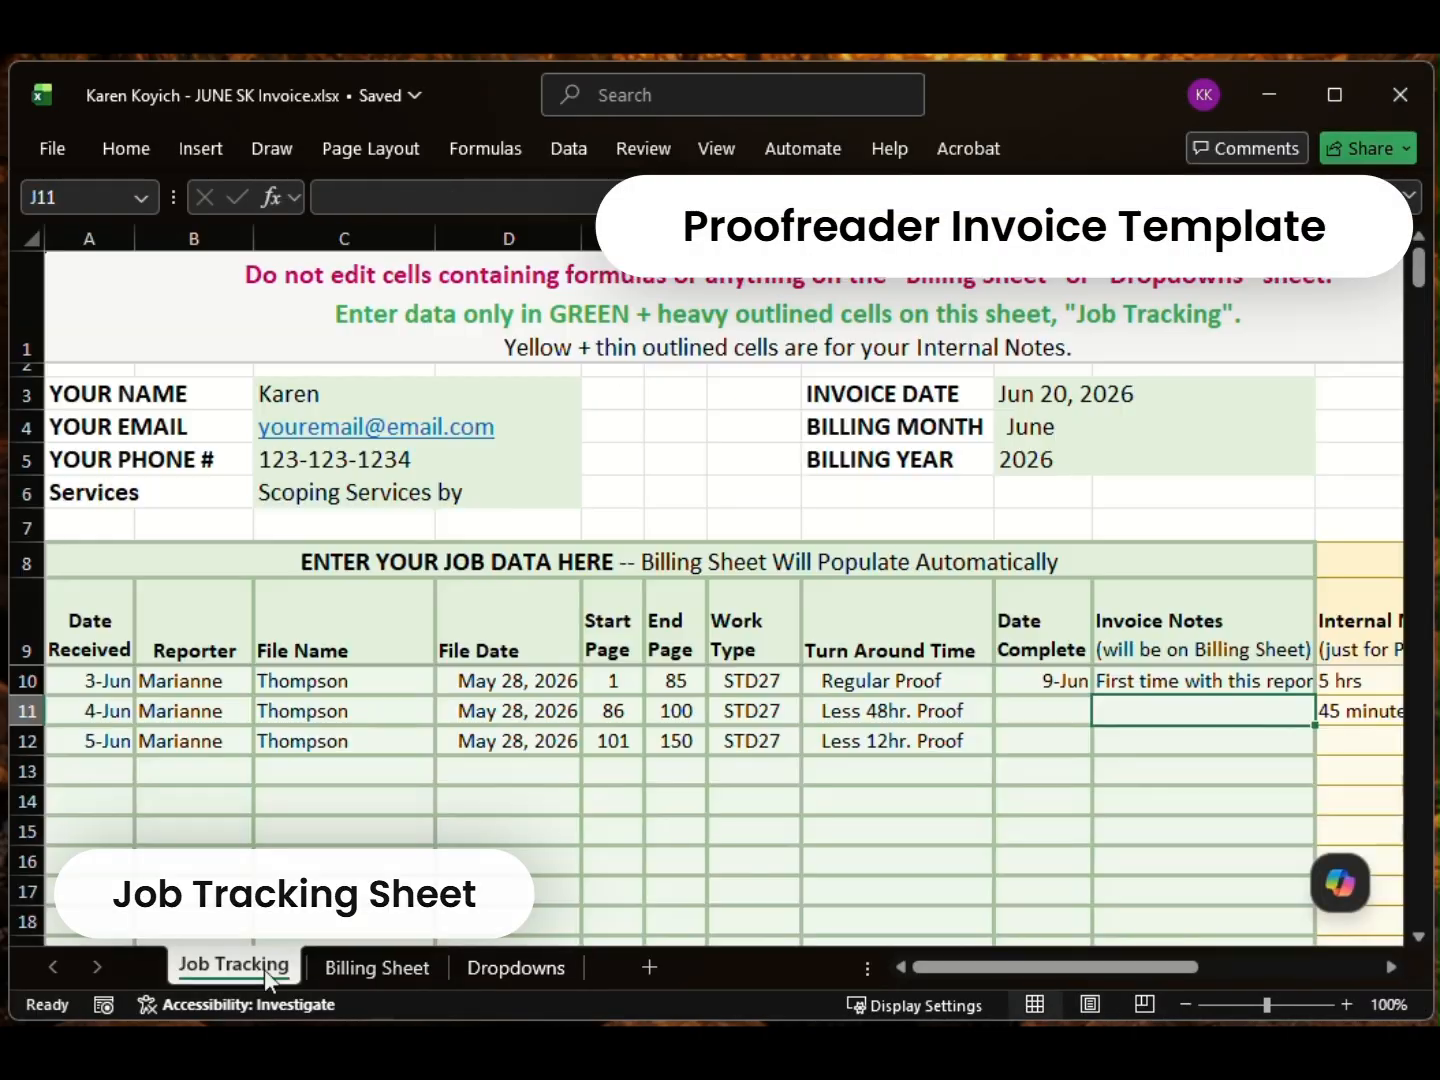
{"action": "left_click", "coordinate": [392, 964]}
{"action": "left_click", "coordinate": [567, 967]}
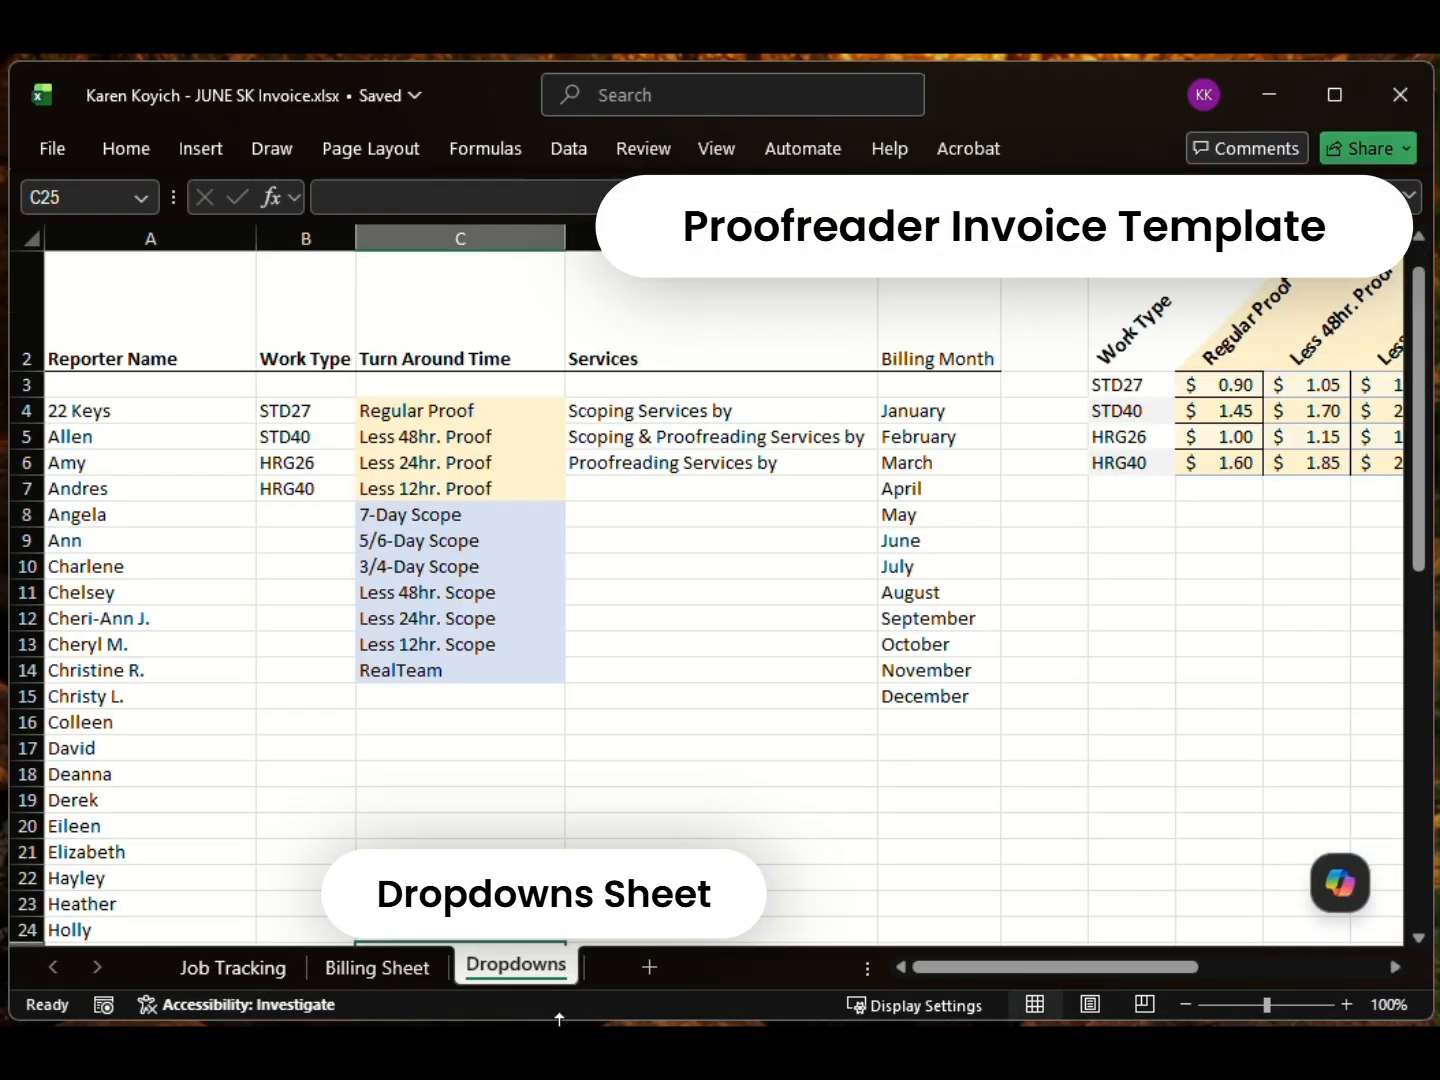
{"action": "left_click", "coordinate": [226, 962]}
{"action": "left_click", "coordinate": [372, 968]}
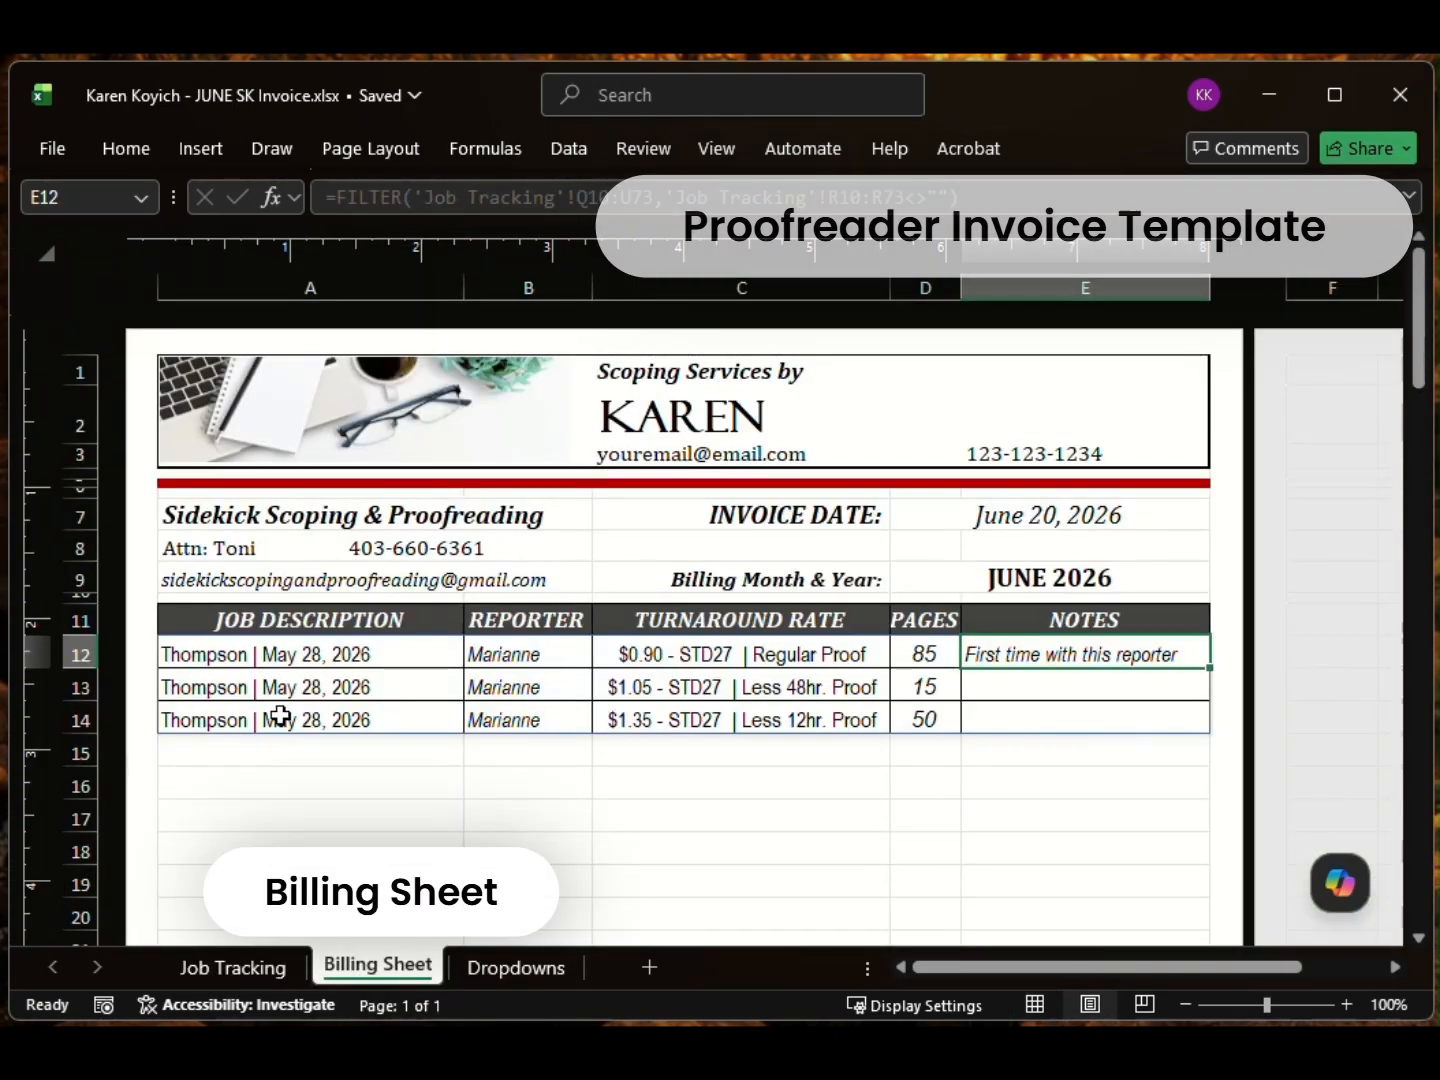
{"action": "left_click", "coordinate": [49, 149]}
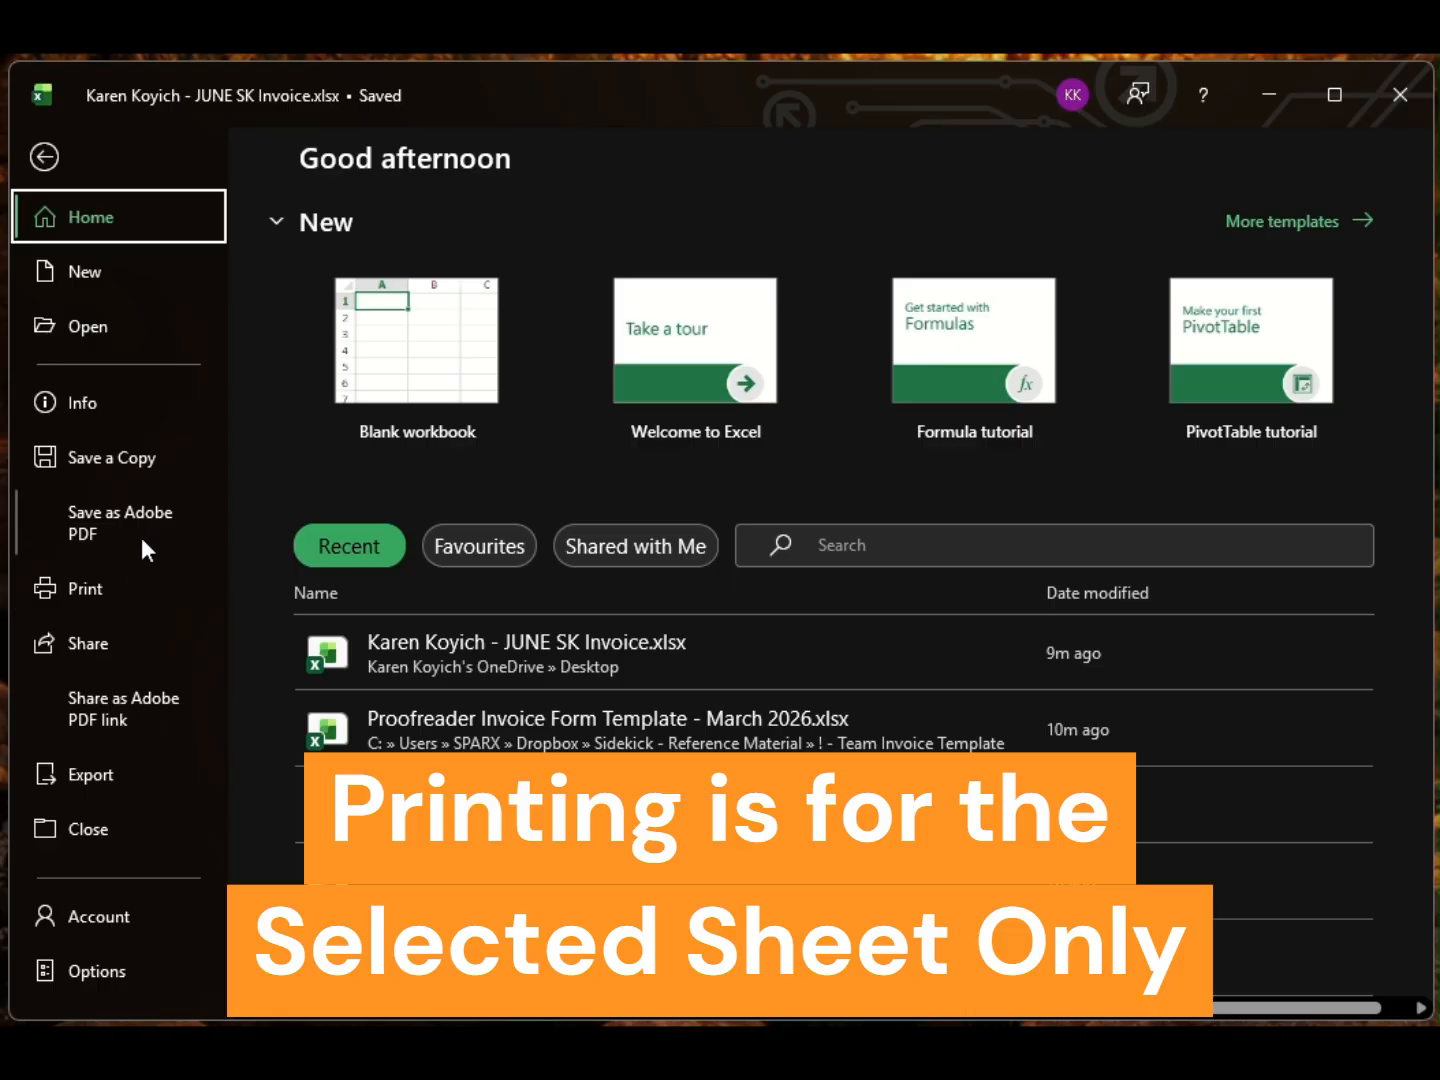
Step: Preview the Billing Sheet print with Microsoft Print to PDF, view the Export options, then return to Job Tracking
{"action": "left_click", "coordinate": [85, 592]}
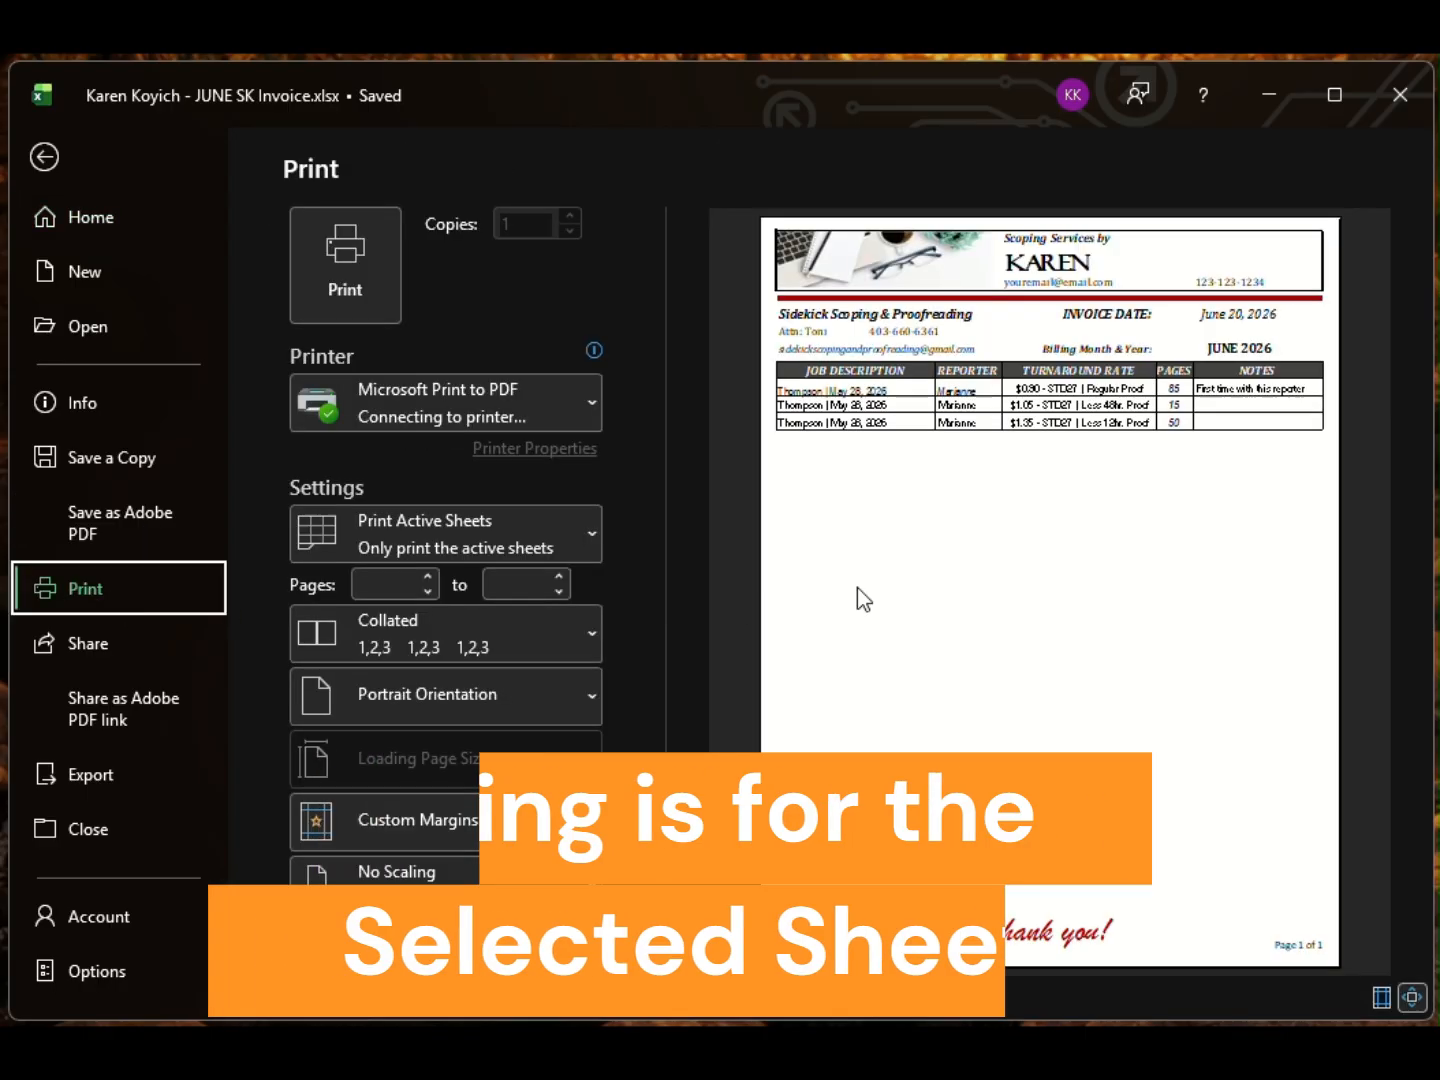
{"action": "left_click", "coordinate": [597, 409]}
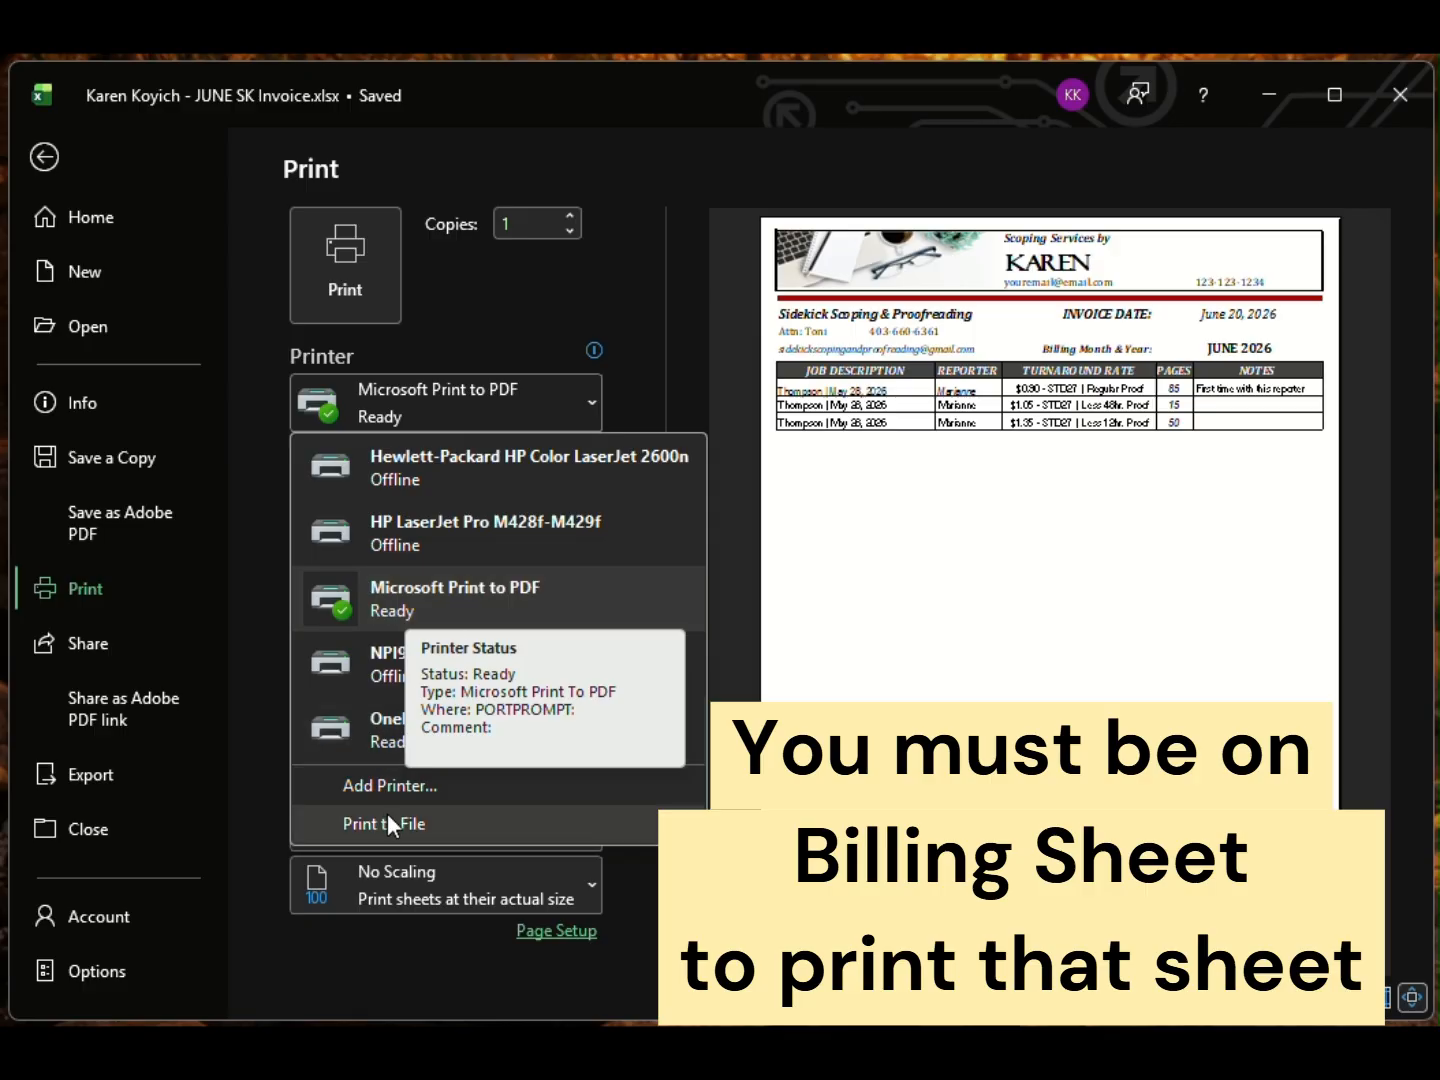
{"action": "key", "text": "Escape"}
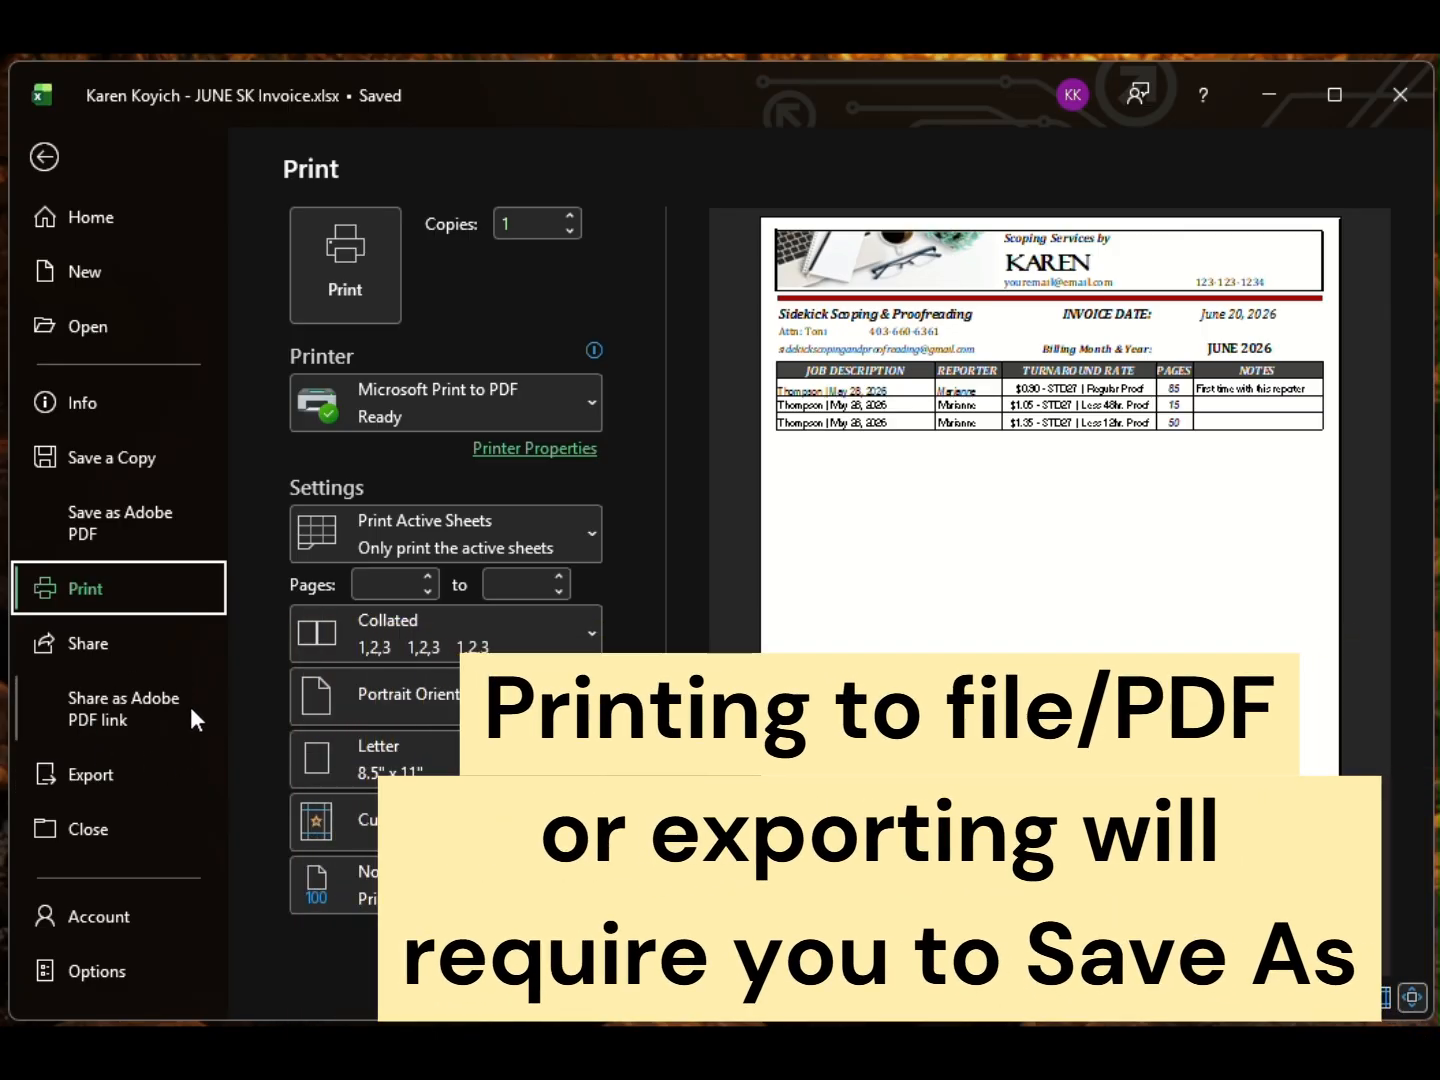
{"action": "left_click", "coordinate": [106, 773]}
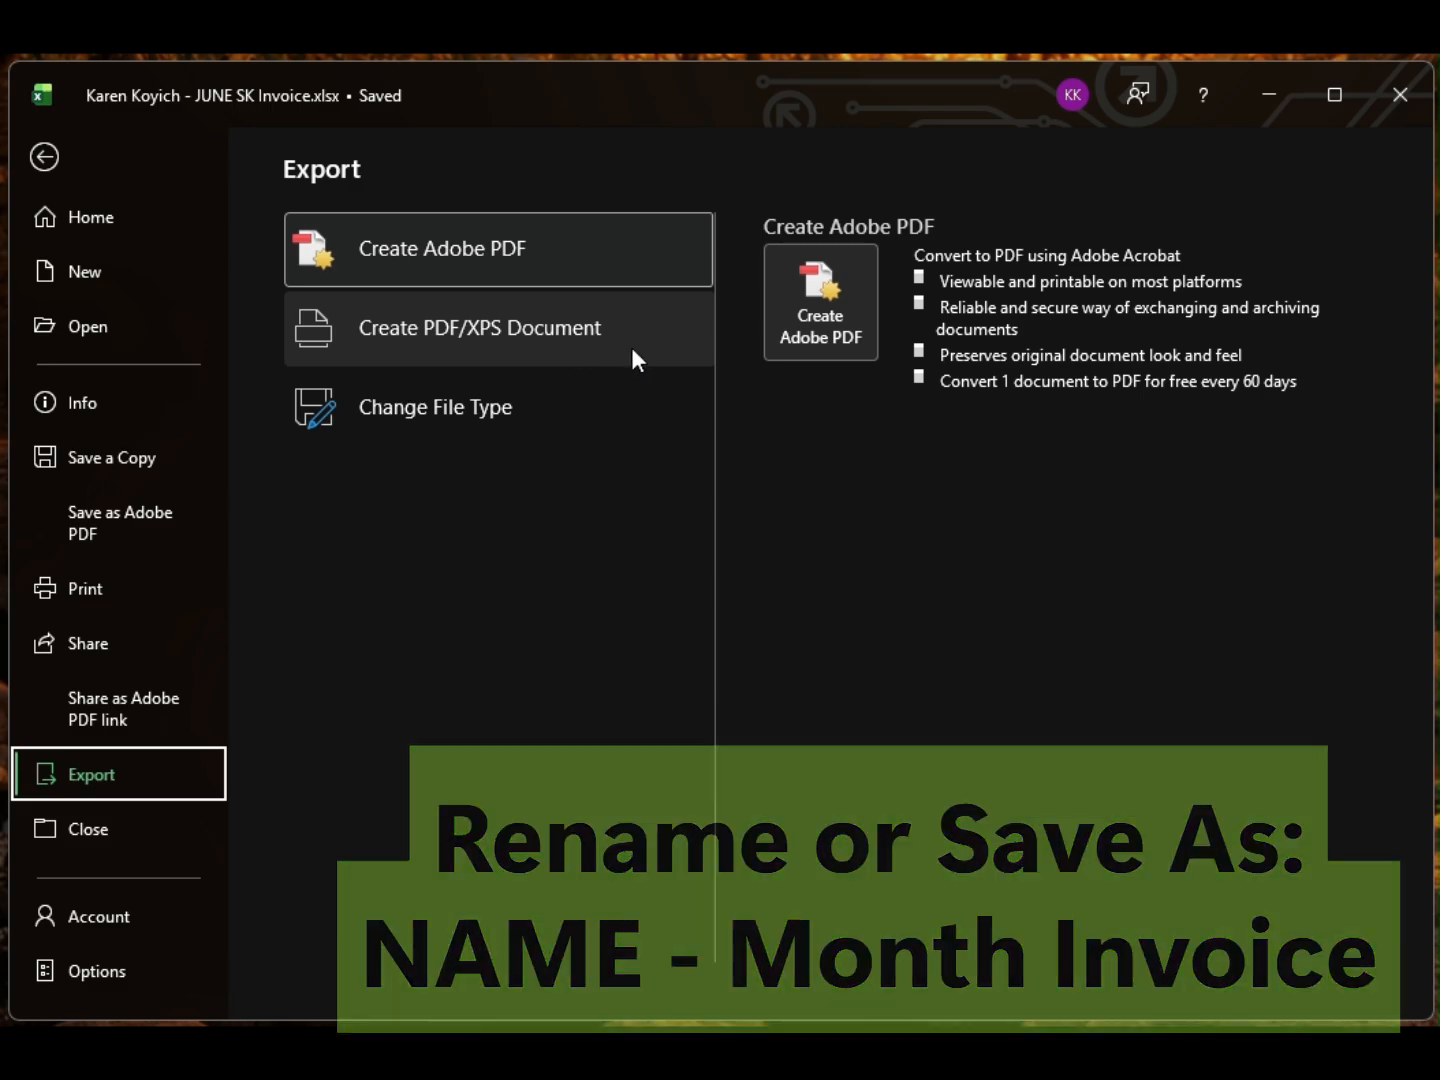
{"action": "left_click", "coordinate": [46, 152]}
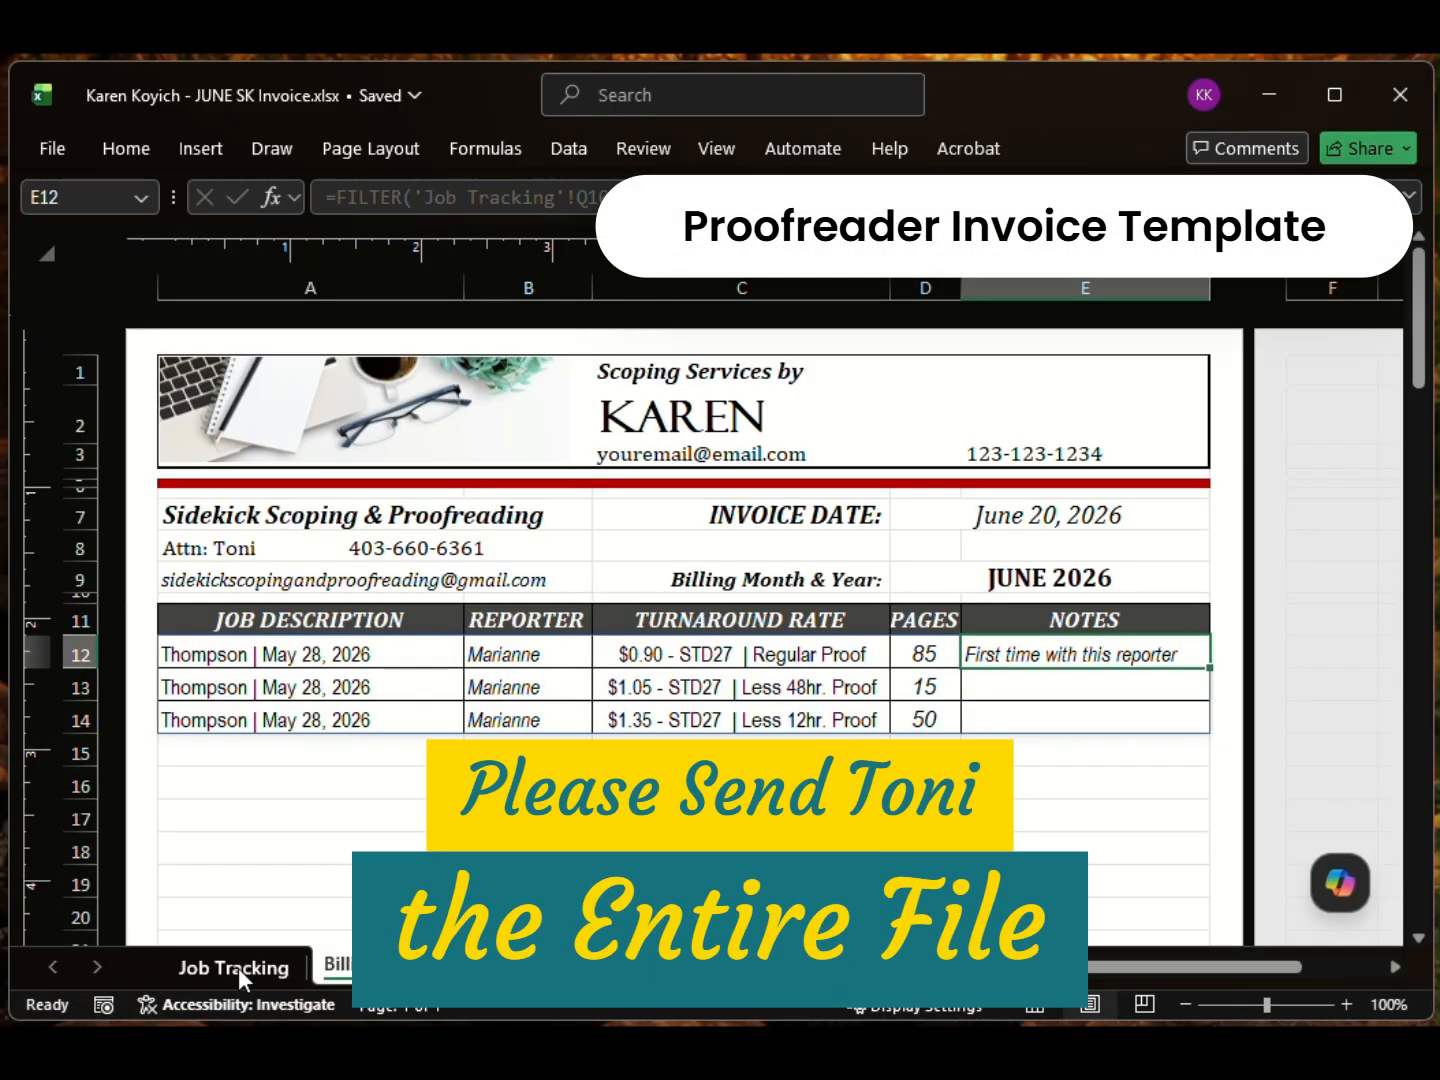
{"action": "left_click", "coordinate": [239, 967]}
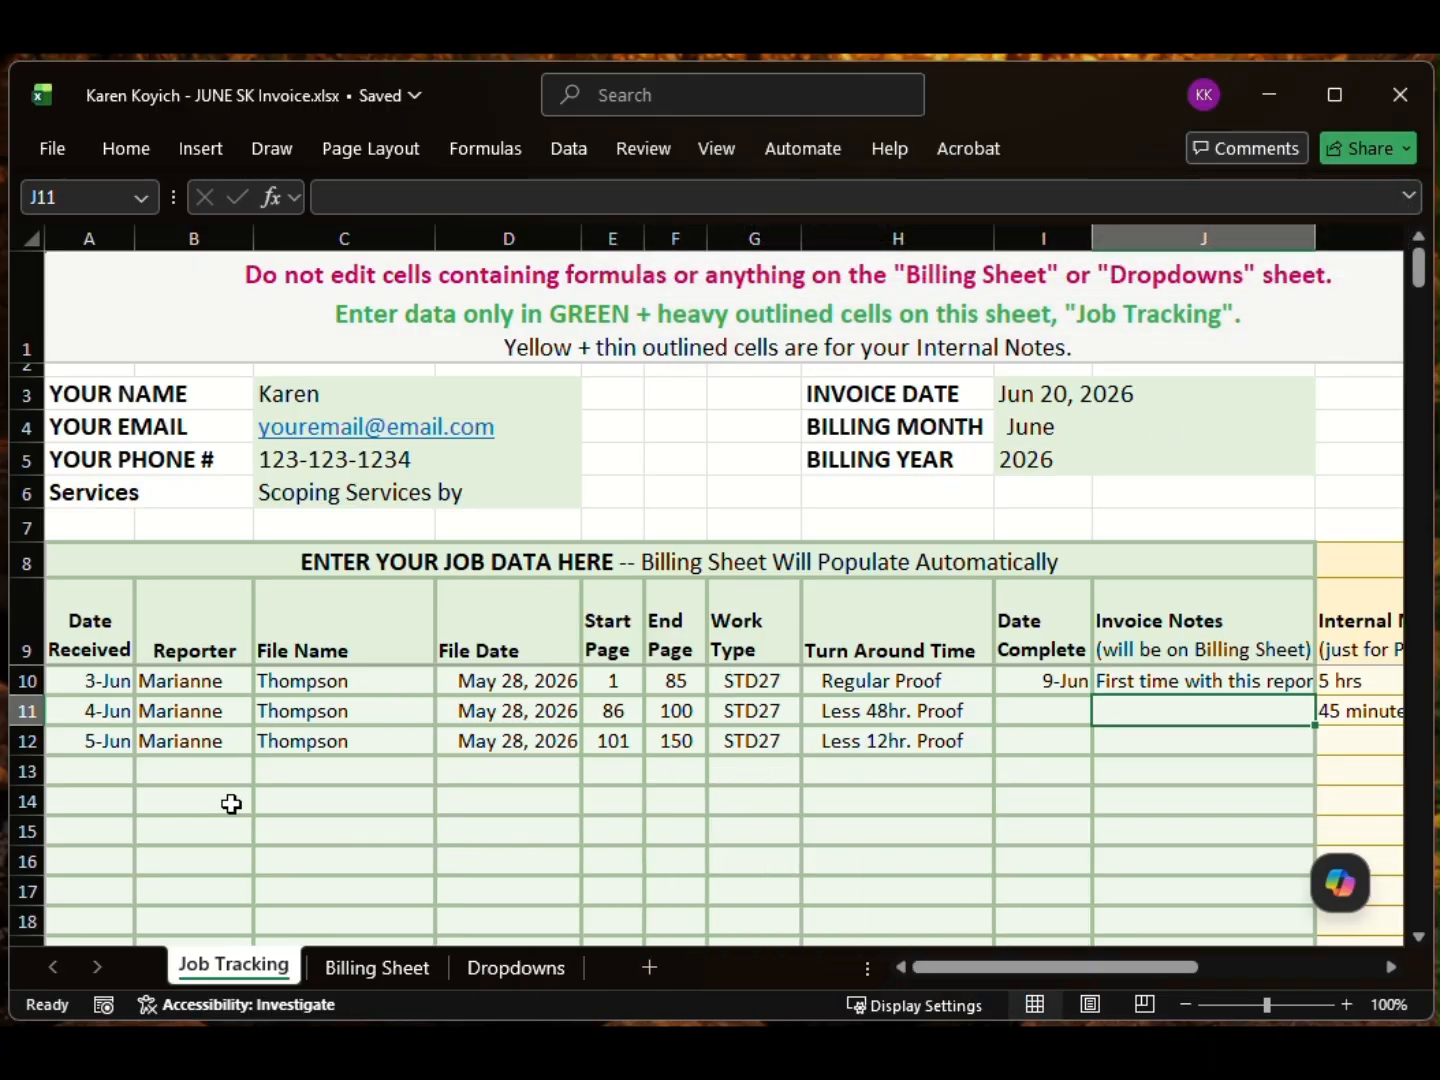
{"action": "scroll", "coordinate": [770, 790], "scroll_direction": "down", "scroll_amount": 3}
{"action": "scroll", "coordinate": [770, 814], "scroll_direction": "up", "scroll_amount": 3}
{"action": "left_click", "coordinate": [421, 734]}
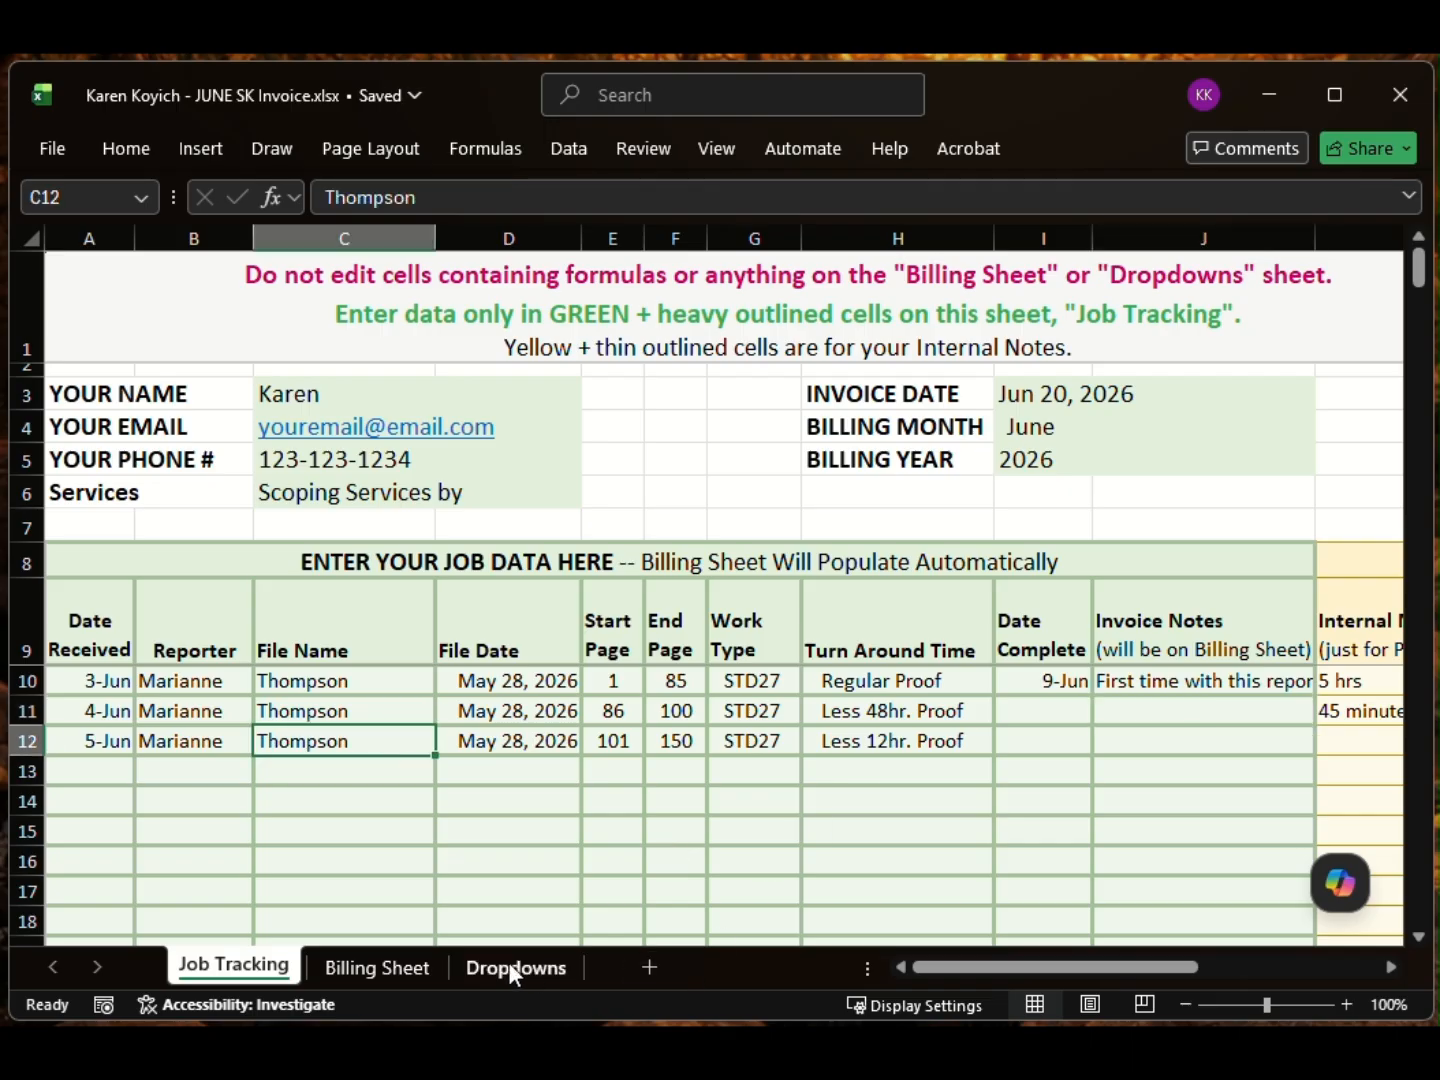
{"action": "left_click_drag", "start_coordinate": [995, 963], "coordinate": [937, 974]}
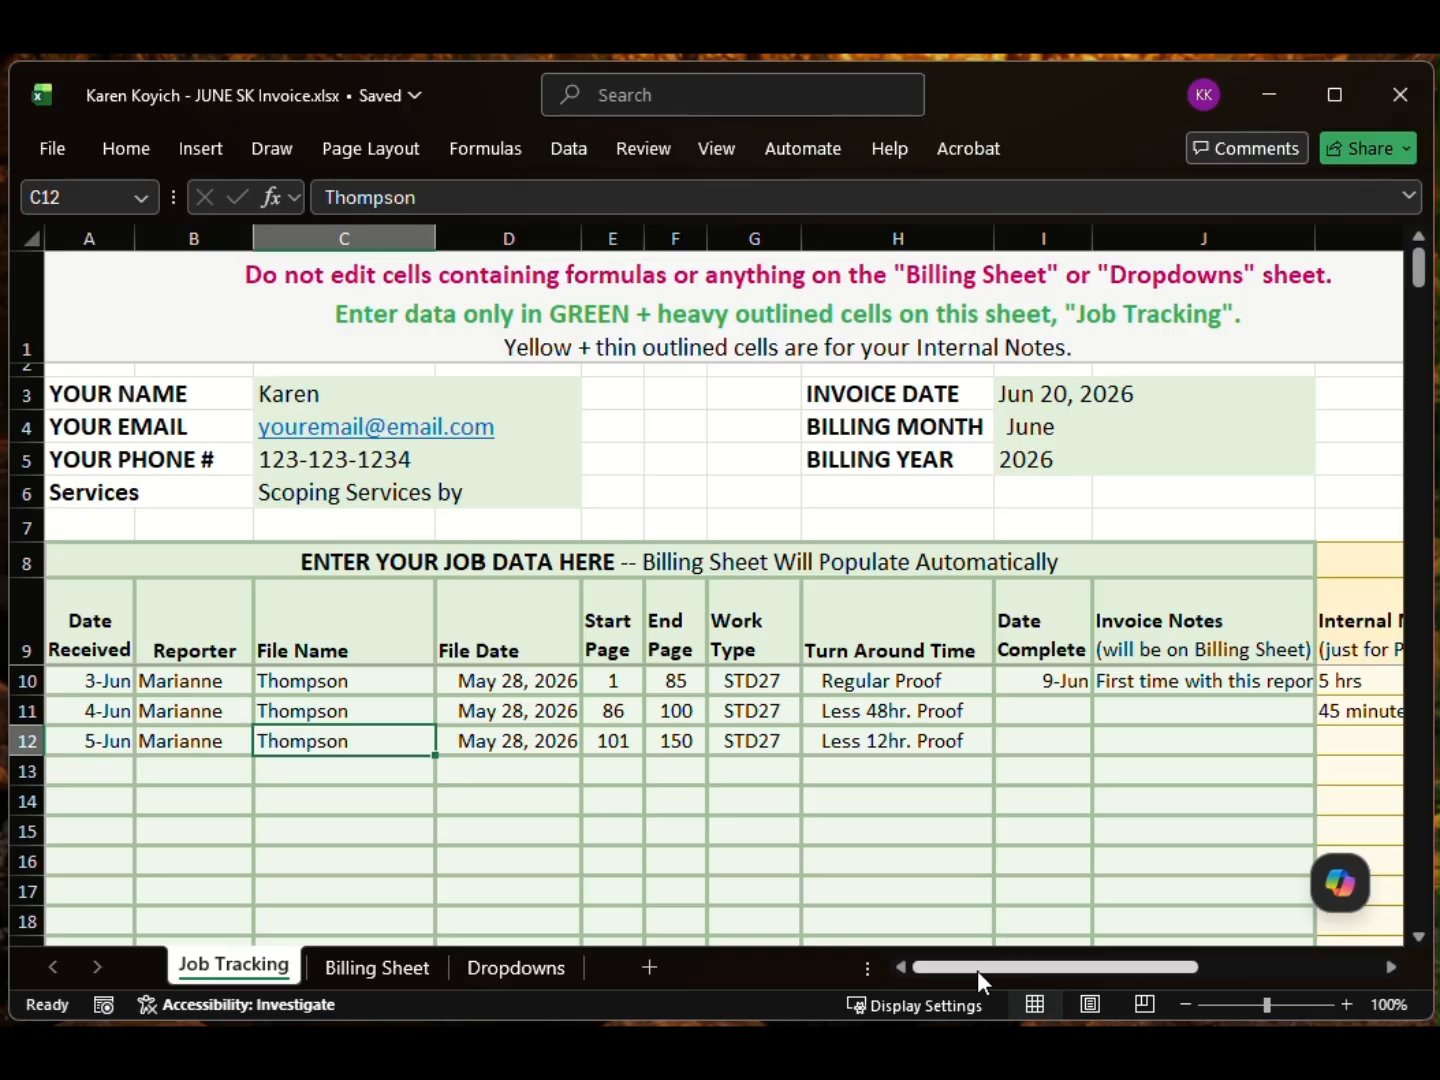
{"action": "left_click_drag", "start_coordinate": [977, 969], "coordinate": [1160, 970]}
{"action": "left_click", "coordinate": [926, 681]}
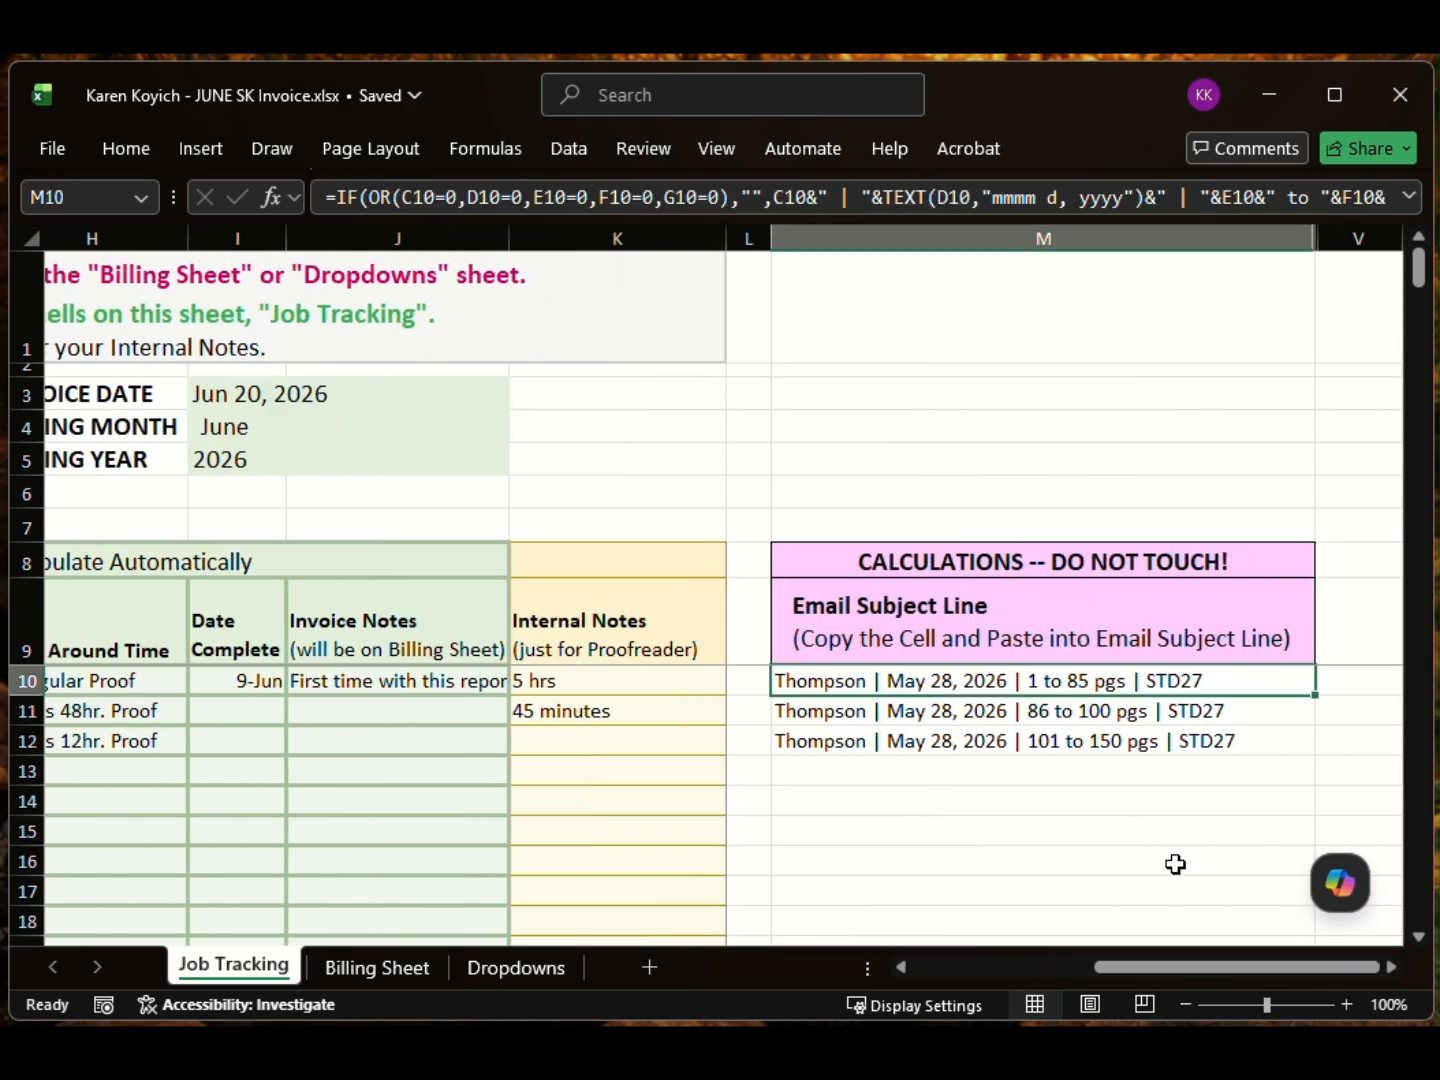
{"action": "left_click", "coordinate": [962, 967]}
{"action": "left_click_drag", "start_coordinate": [962, 968], "coordinate": [899, 950]}
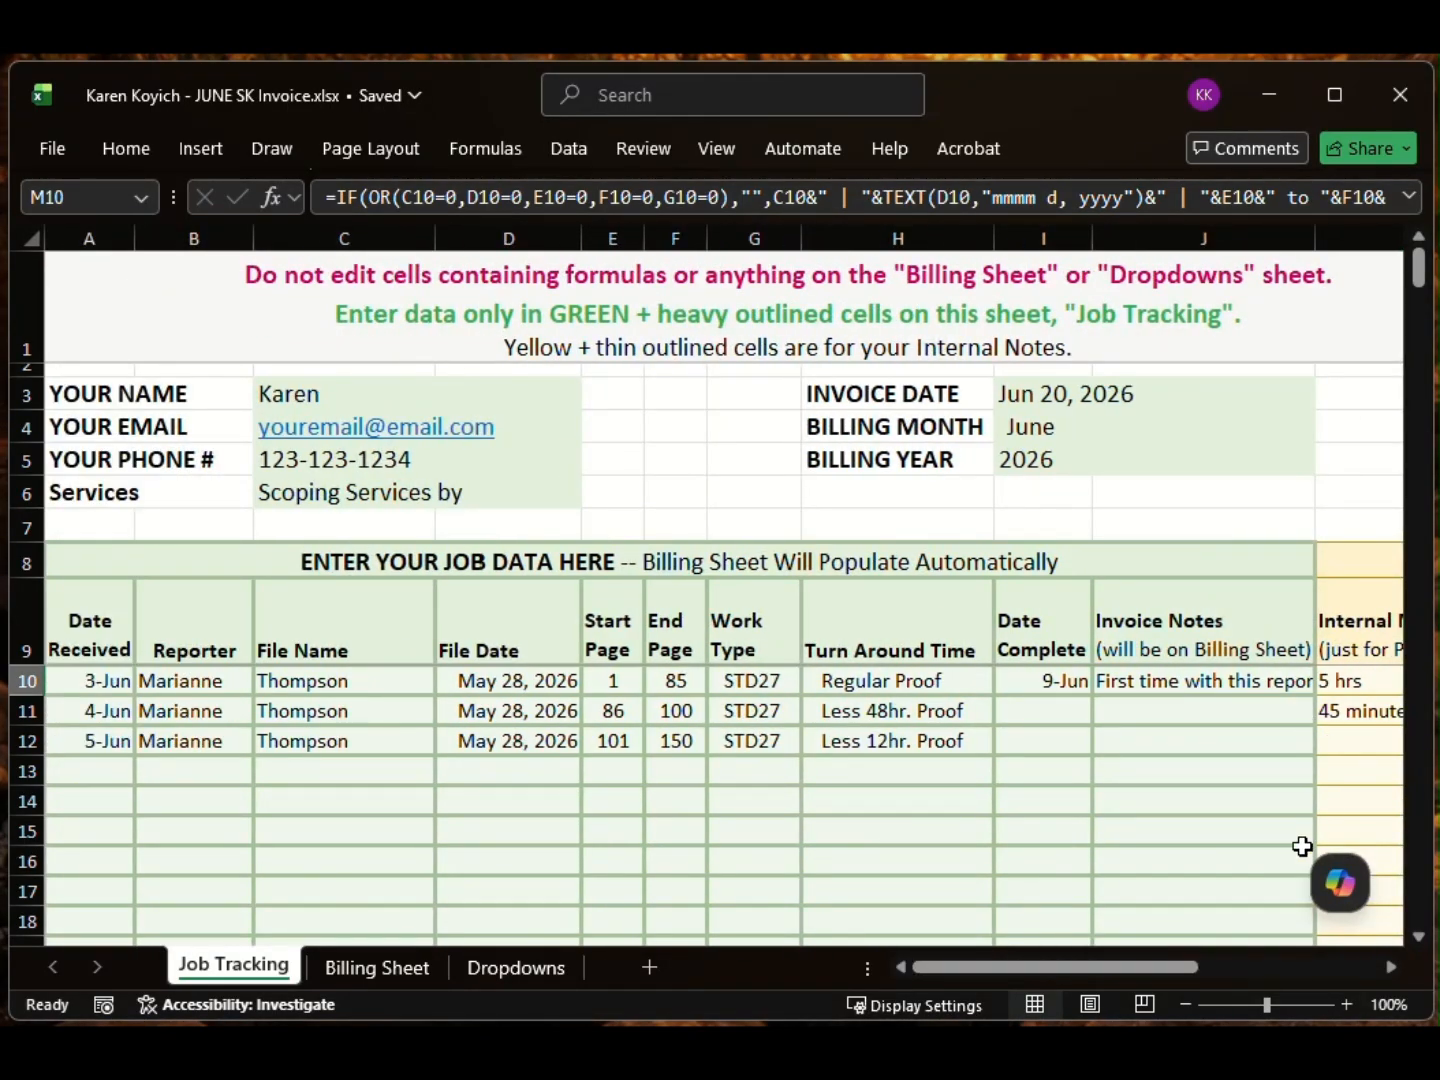
{"action": "left_click_drag", "start_coordinate": [1189, 966], "coordinate": [1238, 969]}
{"action": "left_click", "coordinate": [1208, 681]}
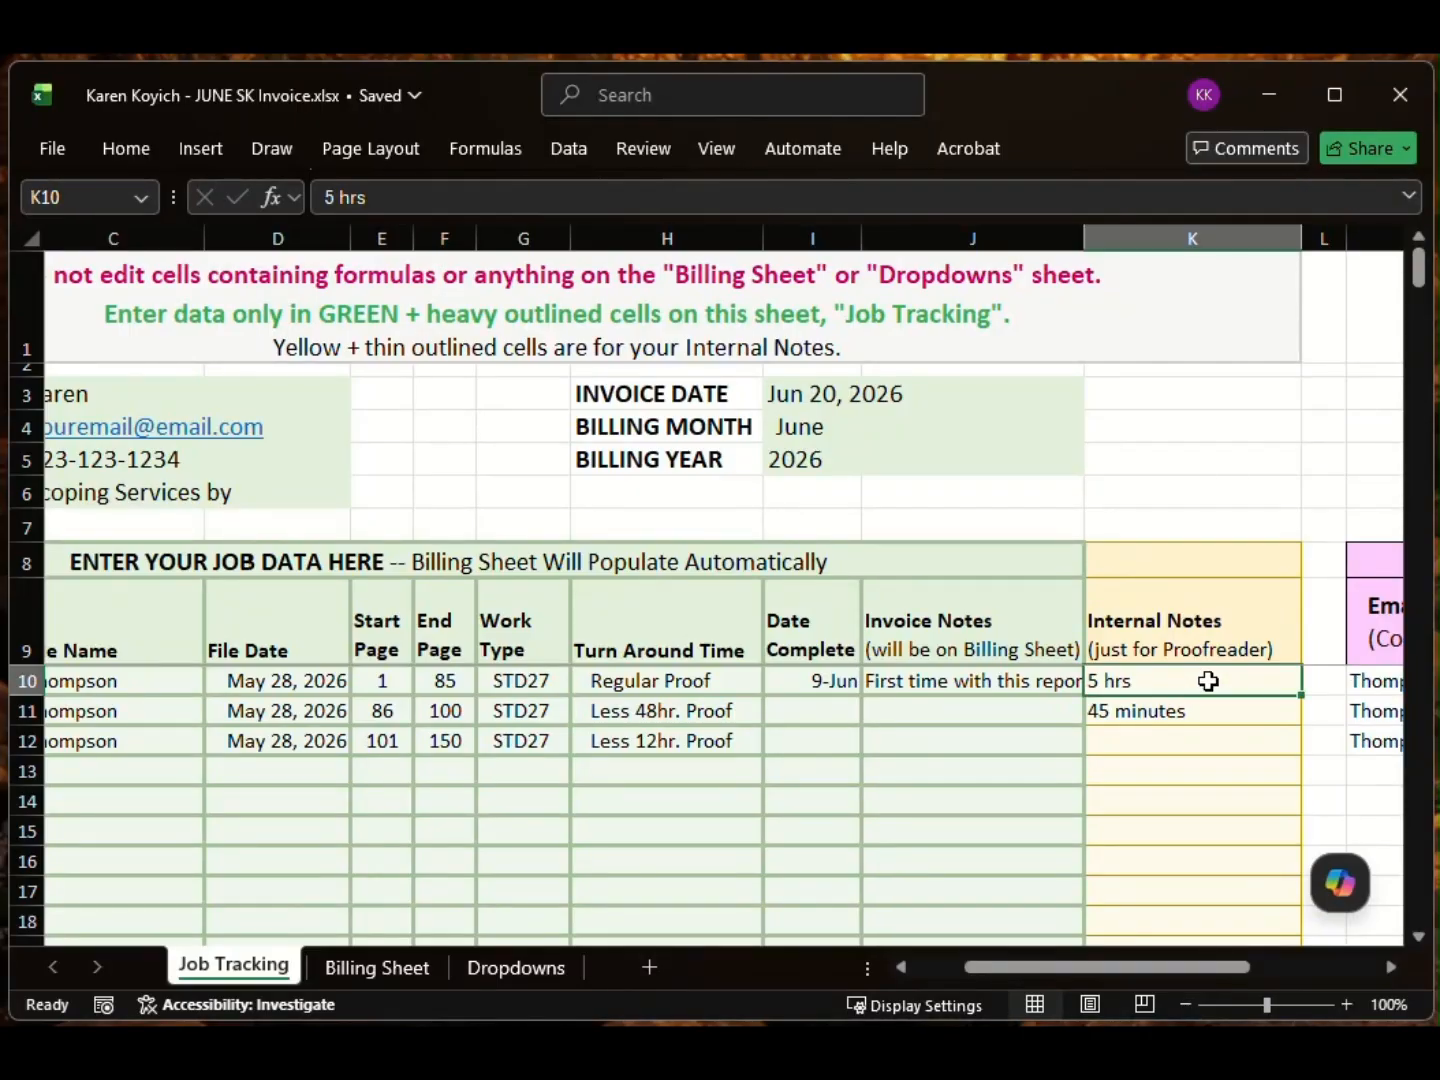
{"action": "left_click", "coordinate": [1183, 743]}
{"action": "left_click_drag", "start_coordinate": [1027, 970], "coordinate": [916, 977]}
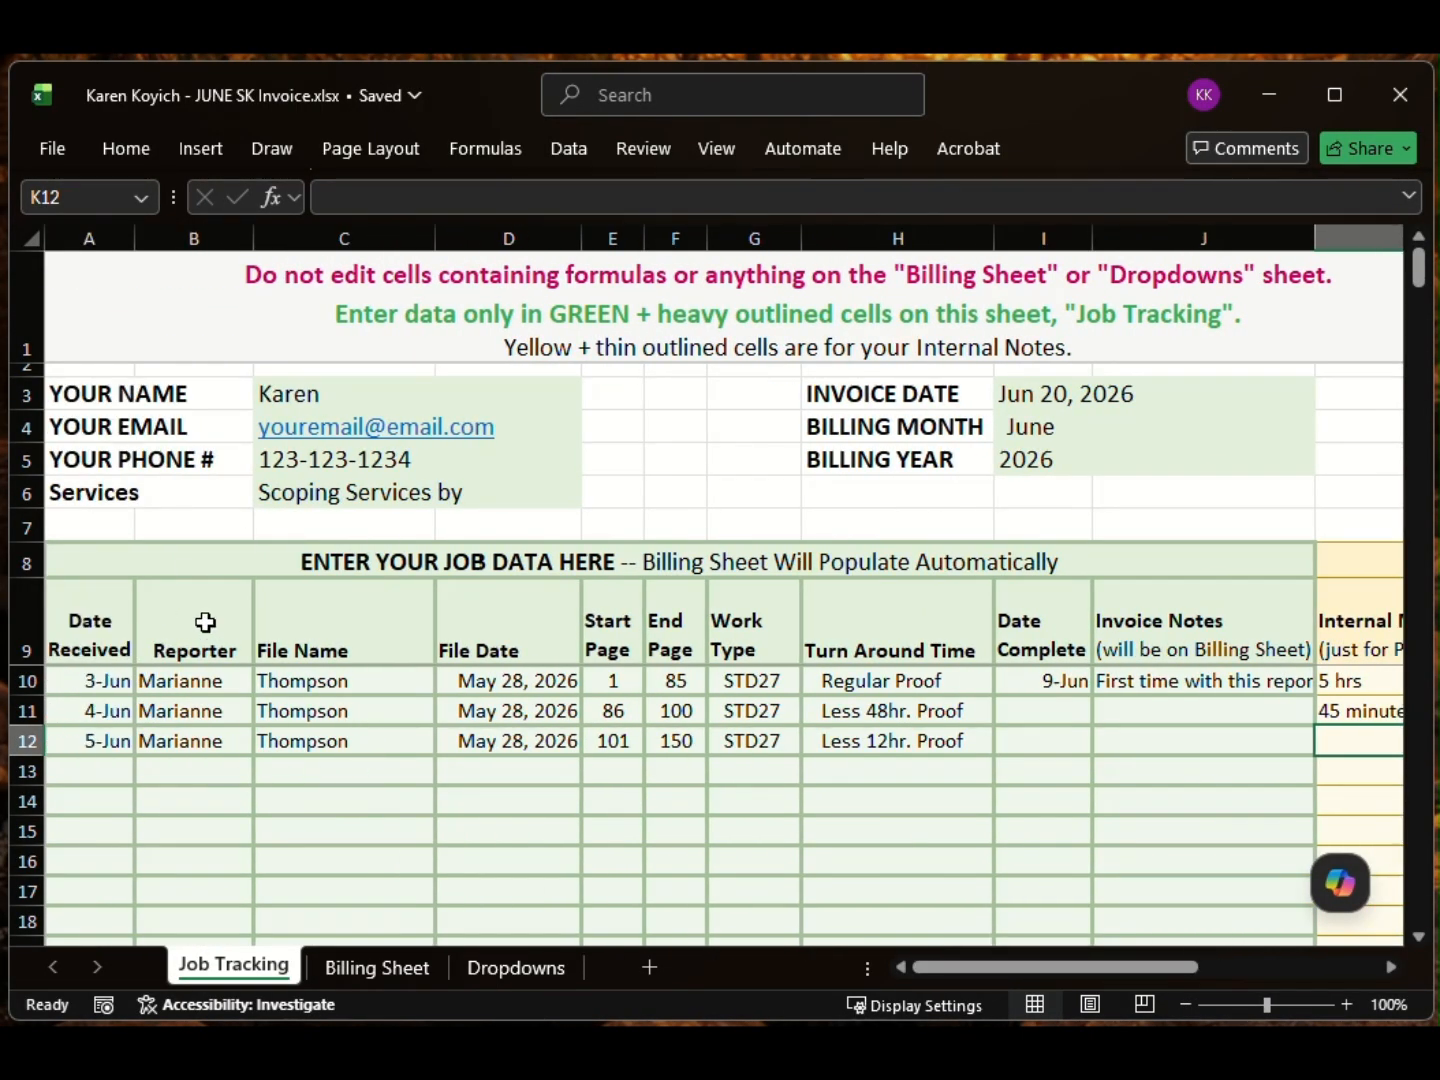
{"action": "left_click", "coordinate": [509, 860]}
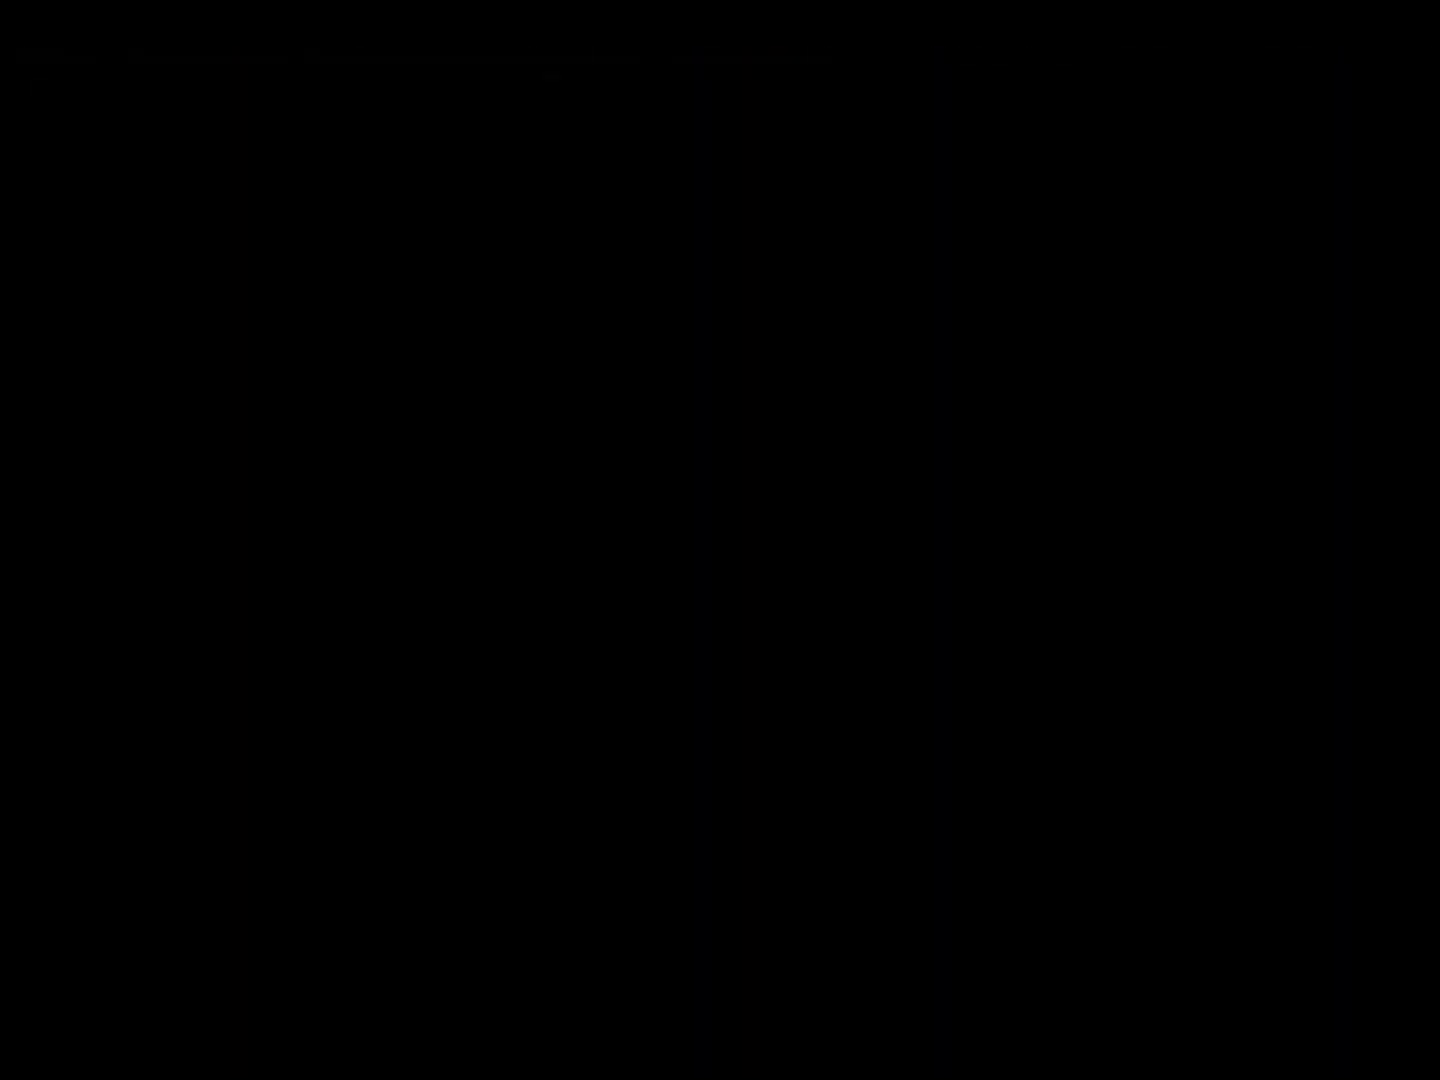